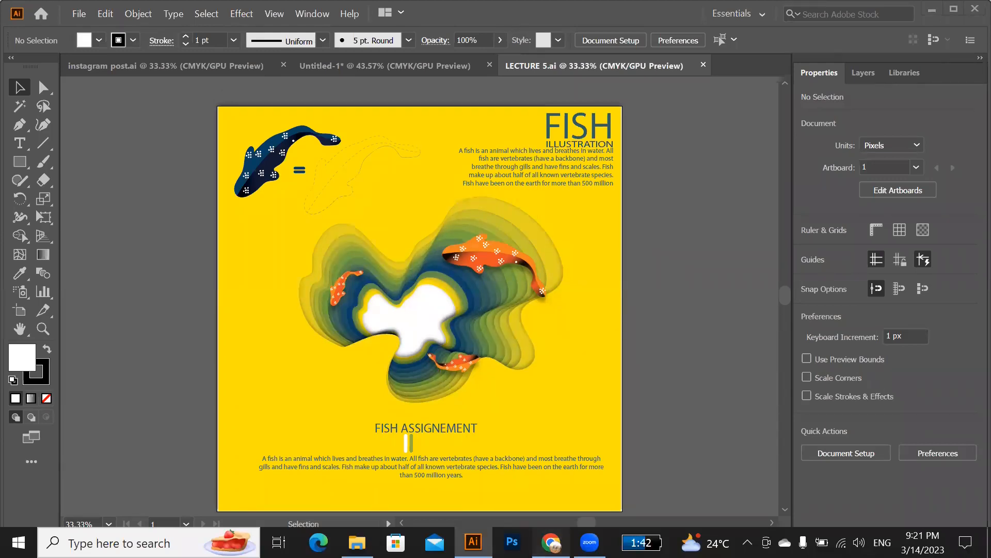
Switch to Chrome, search Google for uigradient and open the uiGradients website.
left_click(552, 542)
left_click(720, 17)
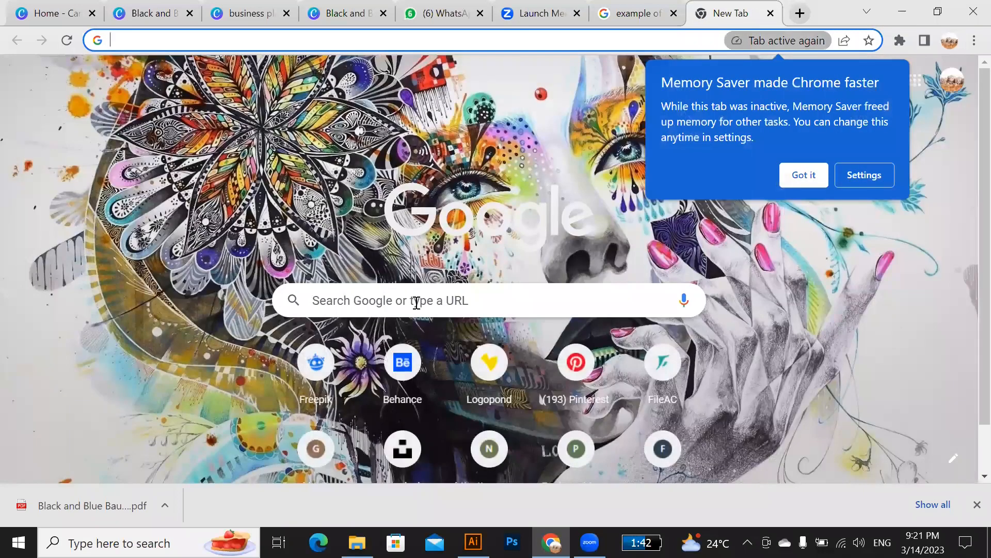
left_click(416, 302)
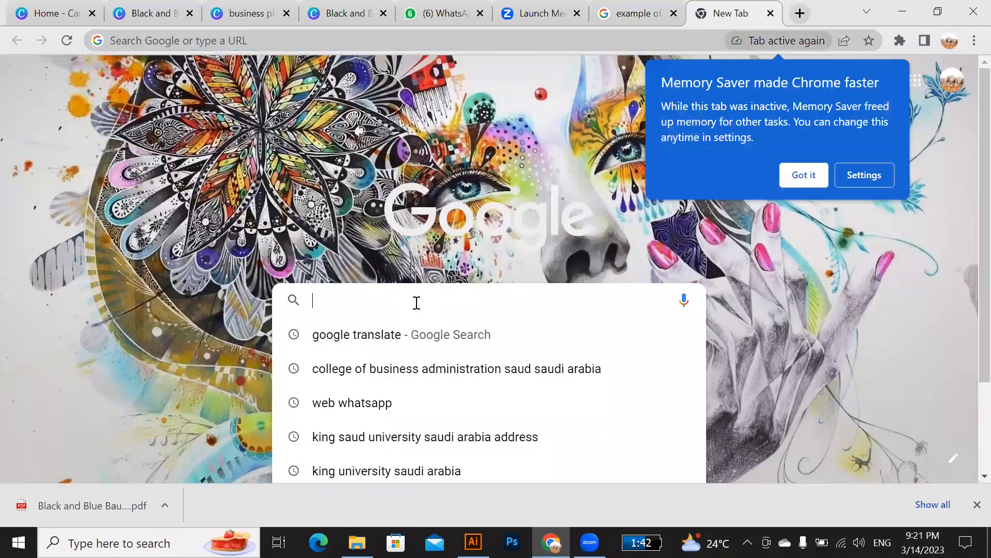
type("UIGR")
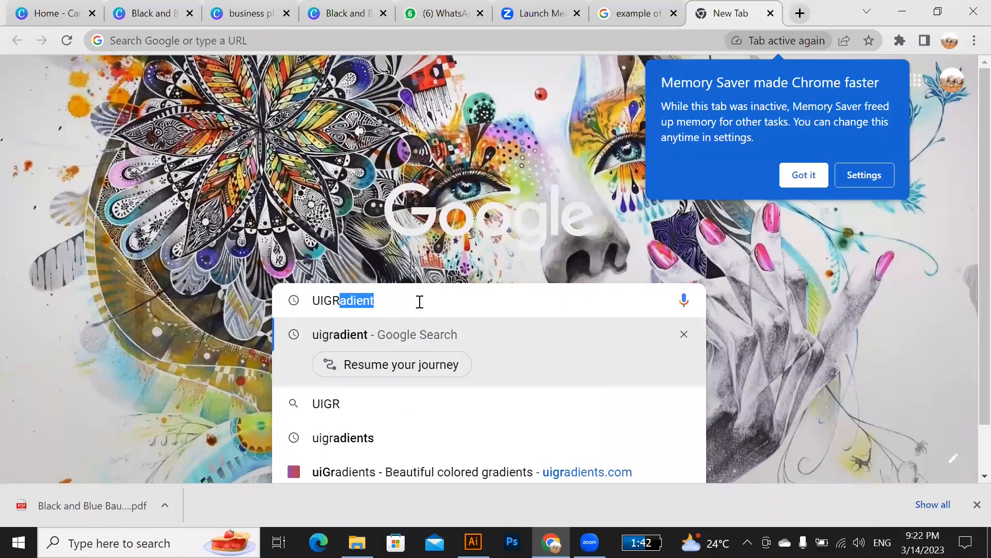
type("A")
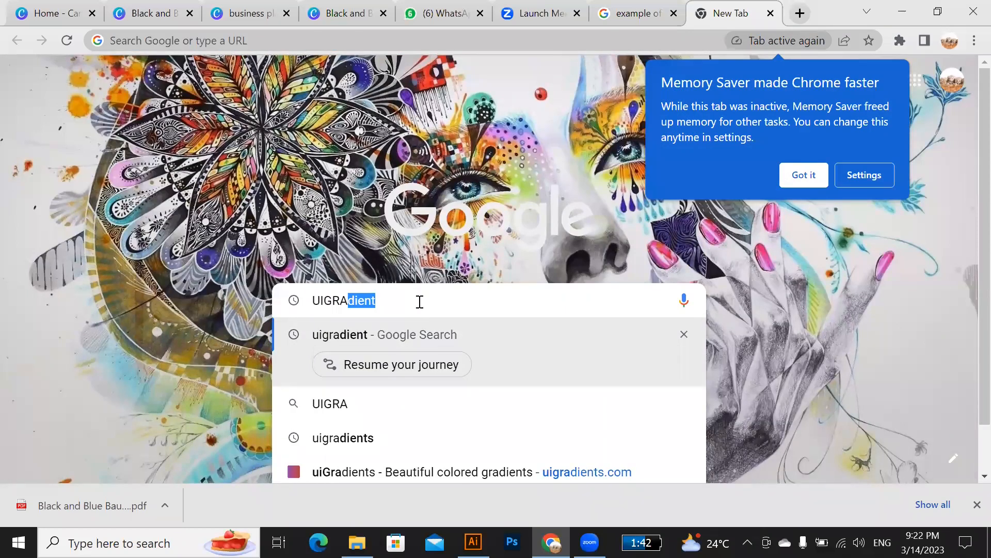
key("Return")
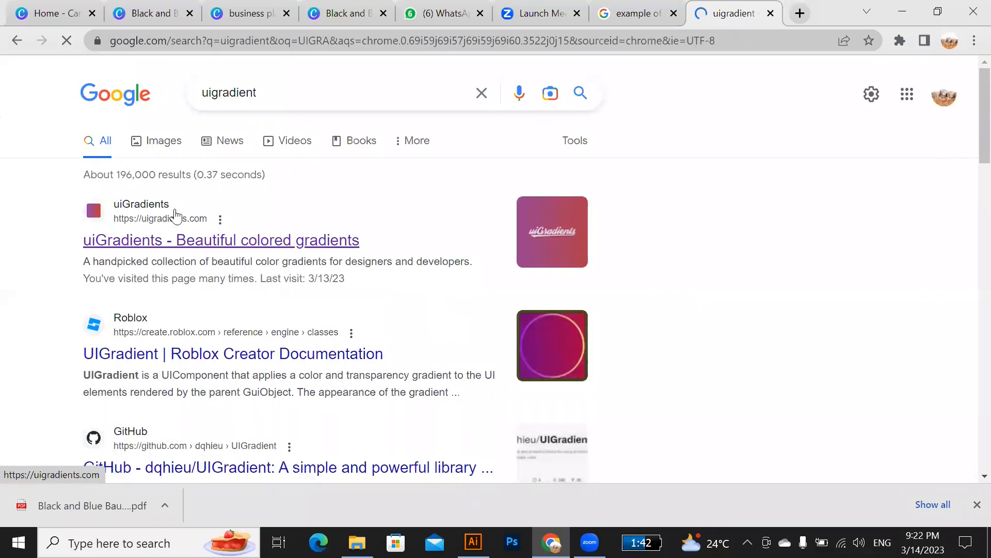
left_click(269, 248)
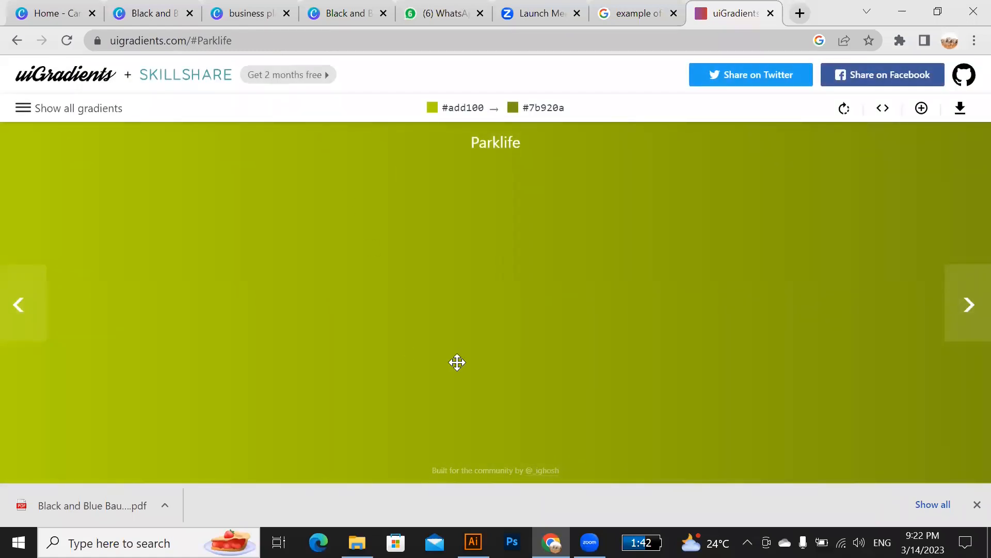
Browse the blue and light-blue gradients in the full collection, previewing Evening Sunshine, Kye Meh and JShine.
left_click(28, 108)
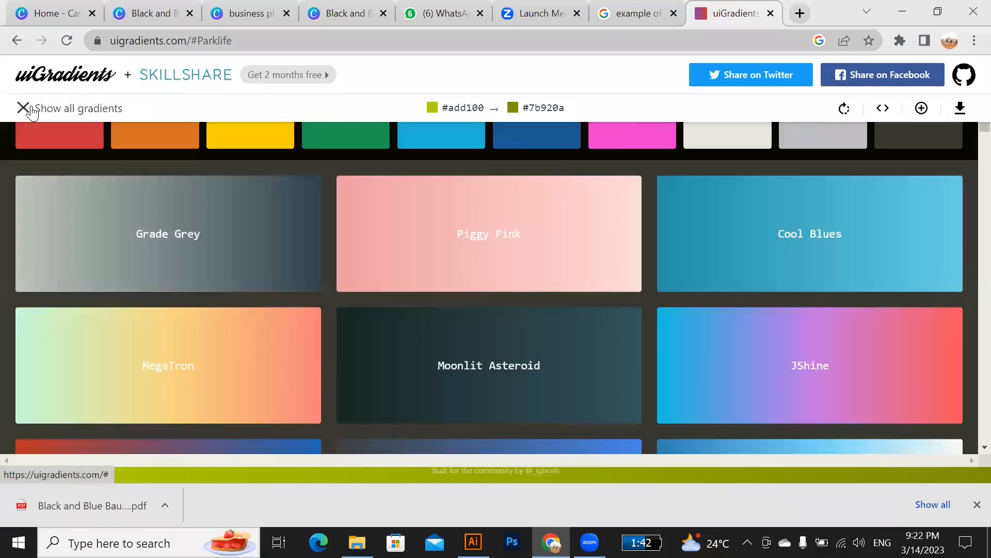
left_click(579, 150)
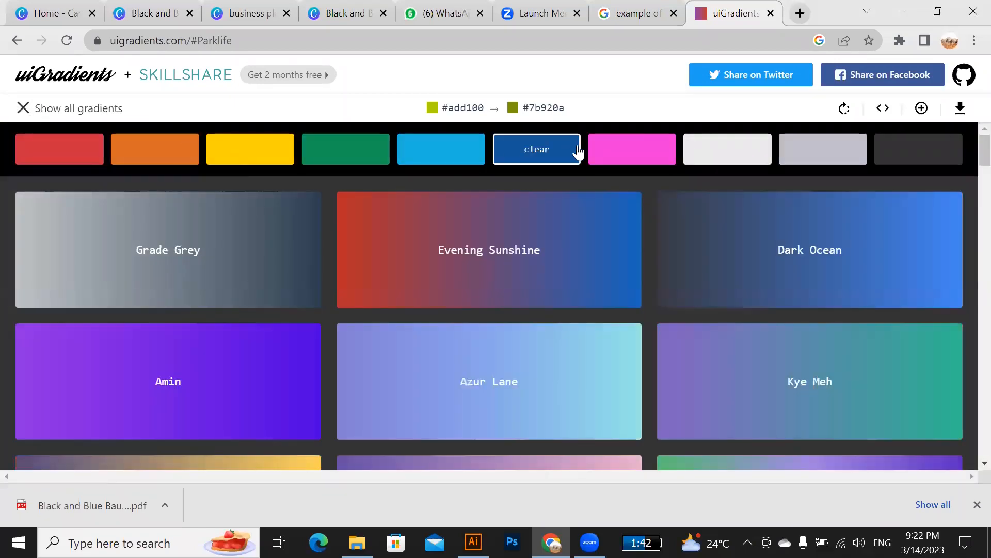
left_click(511, 281)
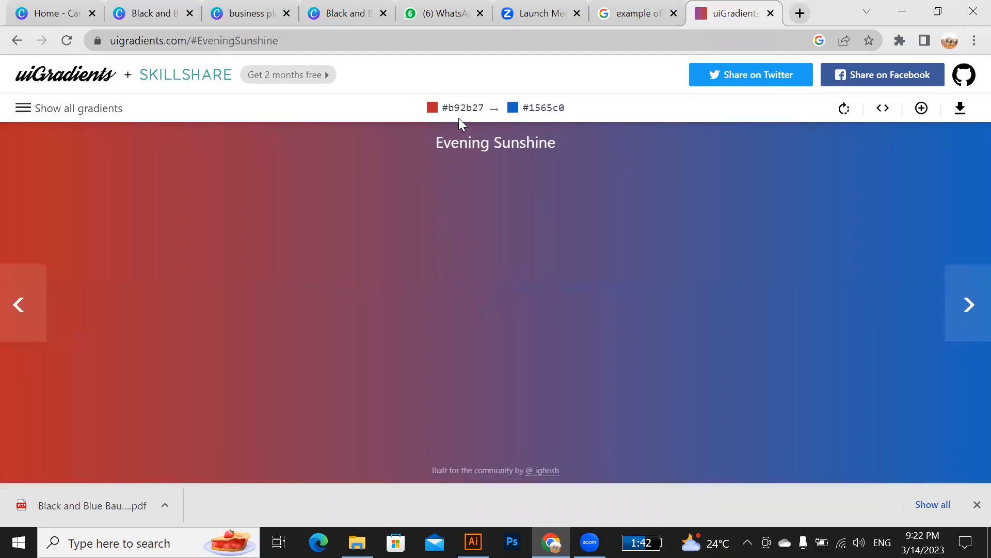
left_click(21, 107)
left_click(692, 331)
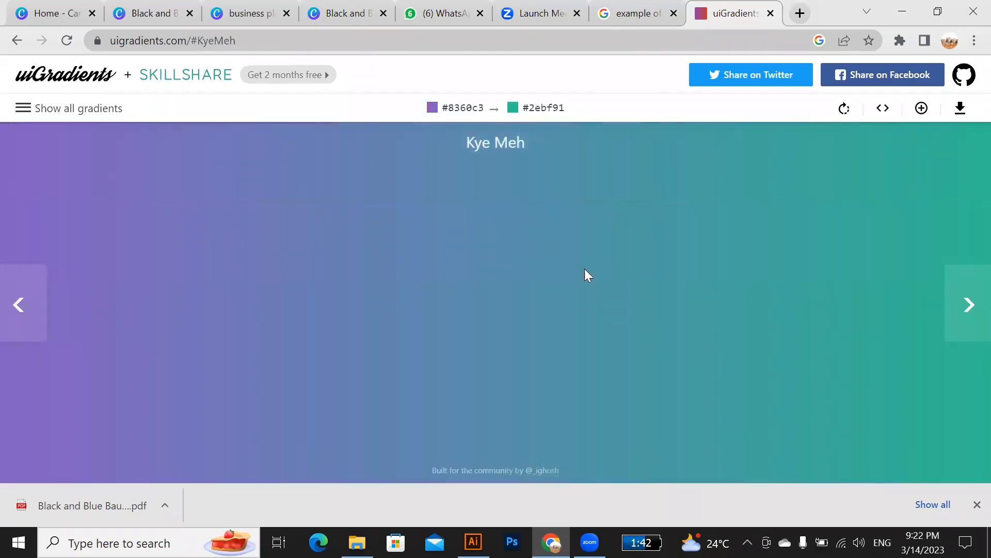
left_click(22, 107)
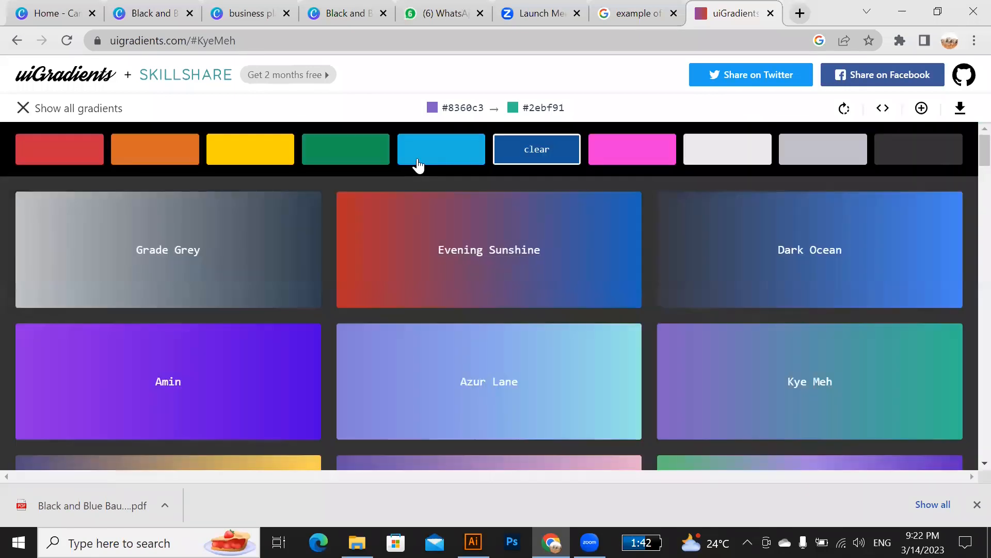
left_click(419, 163)
left_click(715, 290)
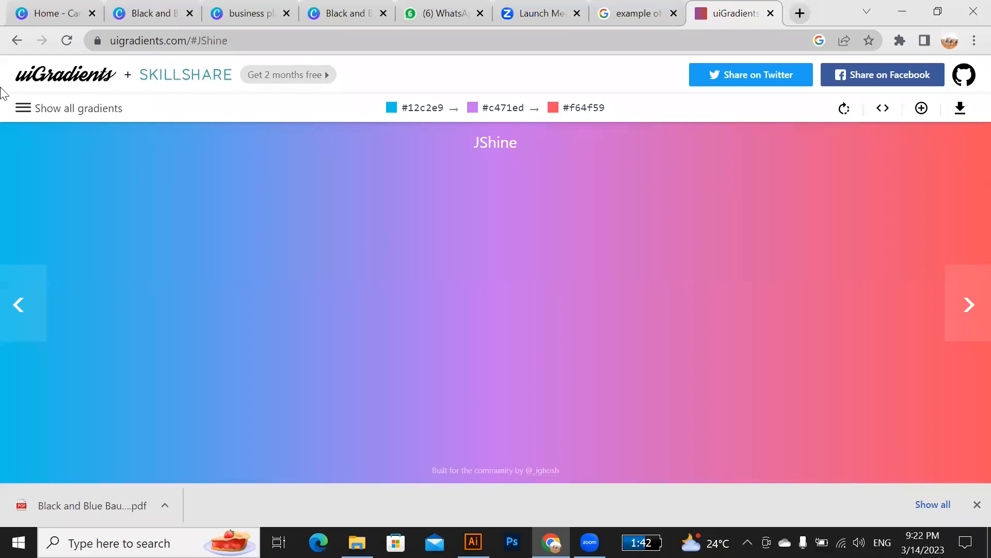
Filter the gradient collection by yellow and open the Combi gradient.
left_click(21, 109)
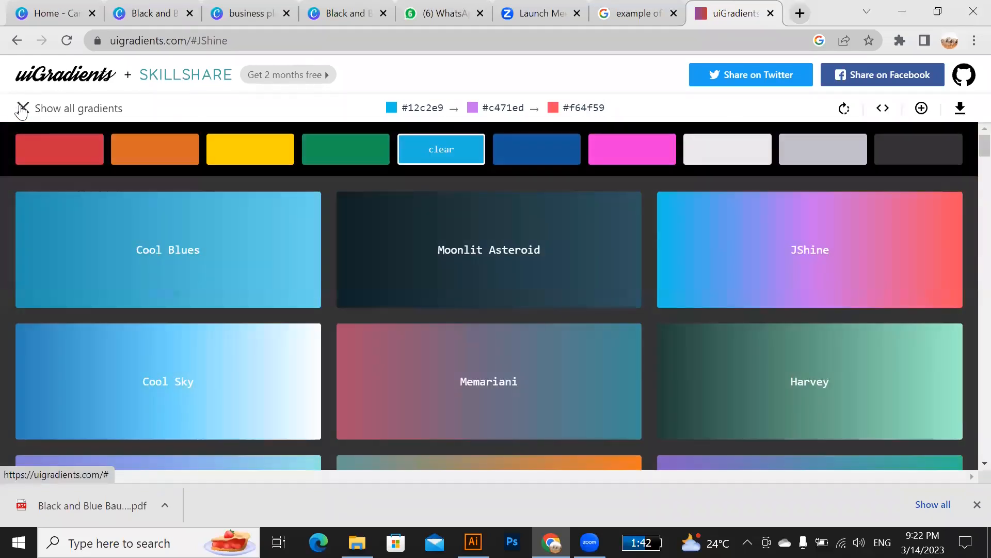
left_click(222, 158)
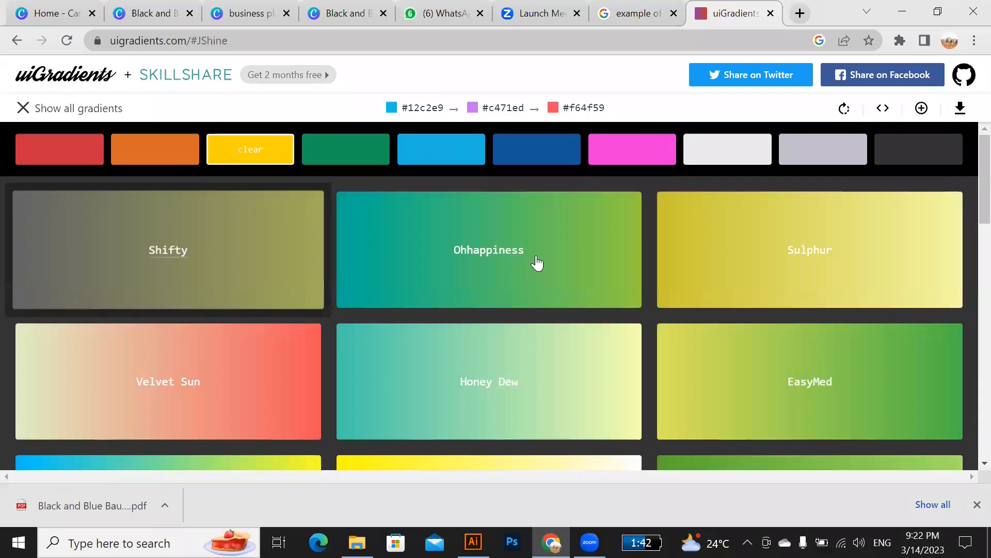
left_click_drag(965, 166, 968, 425)
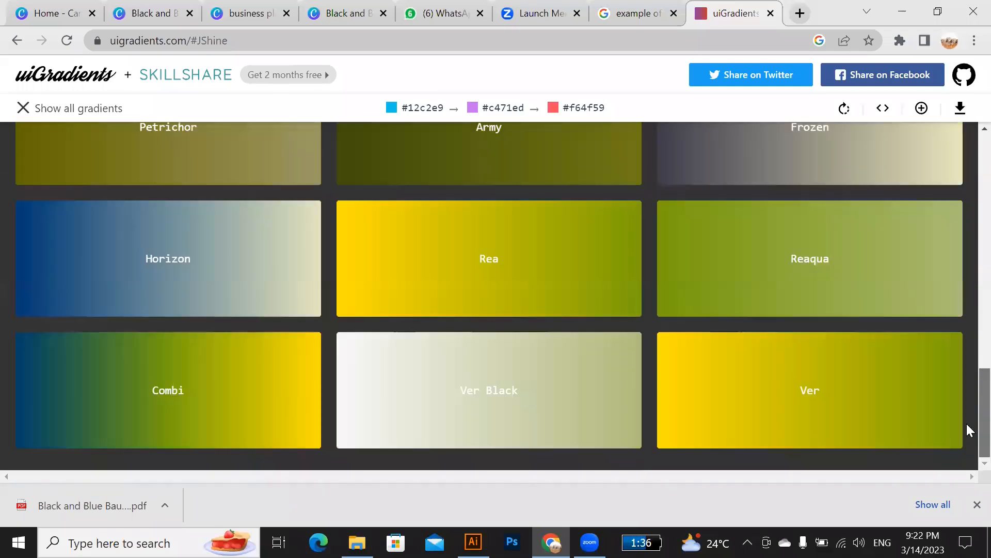
left_click(186, 336)
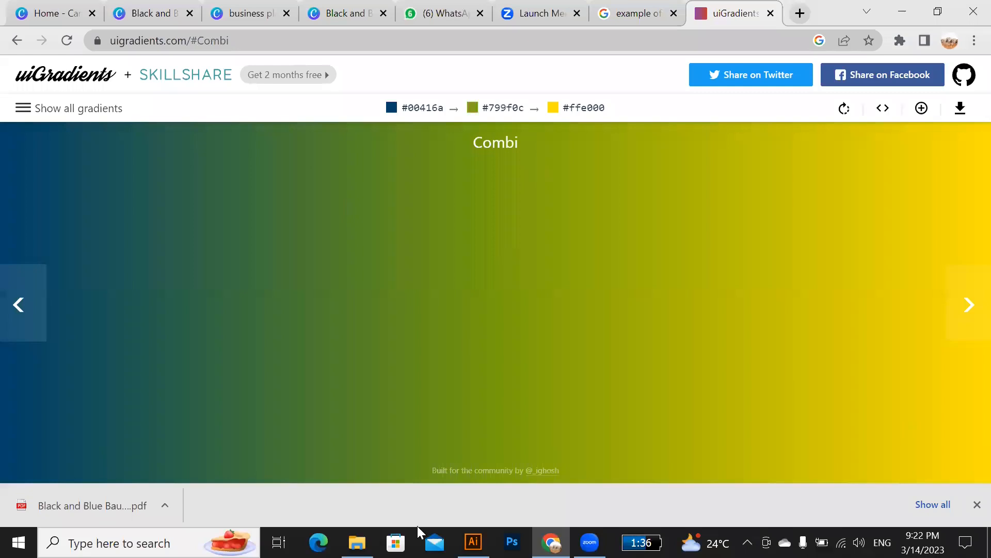
Switch to Illustrator and draw a wide rectangle about 855 by 117 px just above the yellow artboard.
key("alt+Tab")
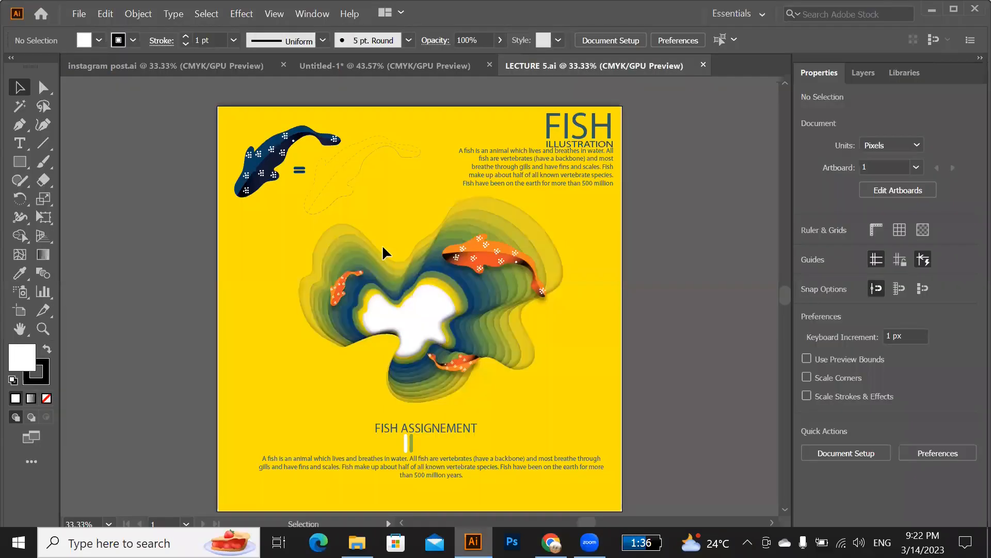
scroll(382, 244, "up", 3)
left_click(20, 161)
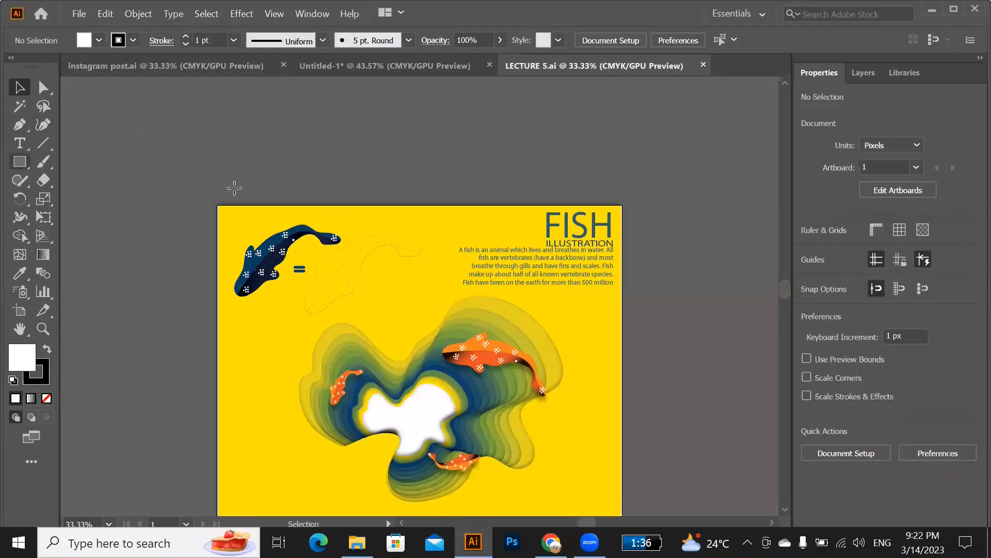
left_click_drag(215, 156, 535, 198)
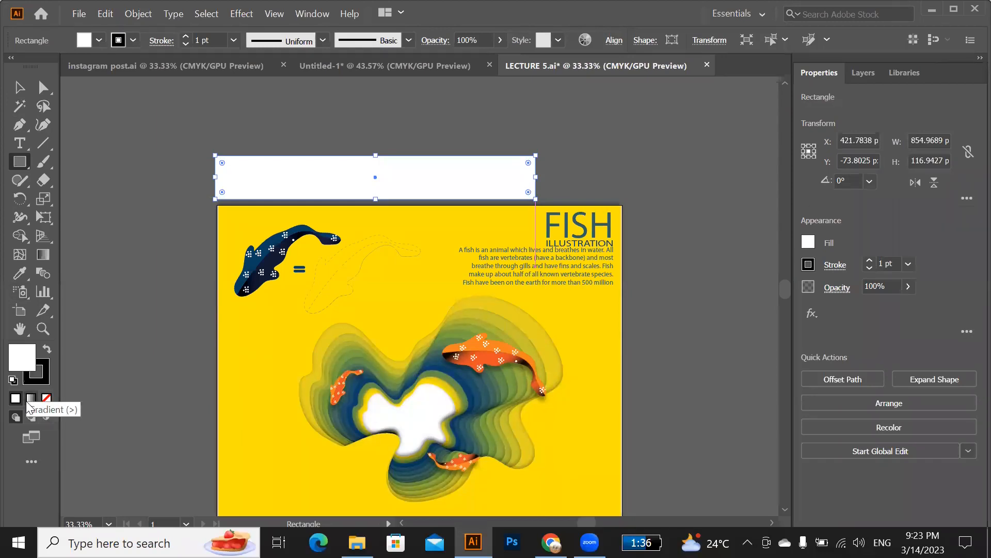
Remove the stroke from the new rectangle.
left_click(44, 381)
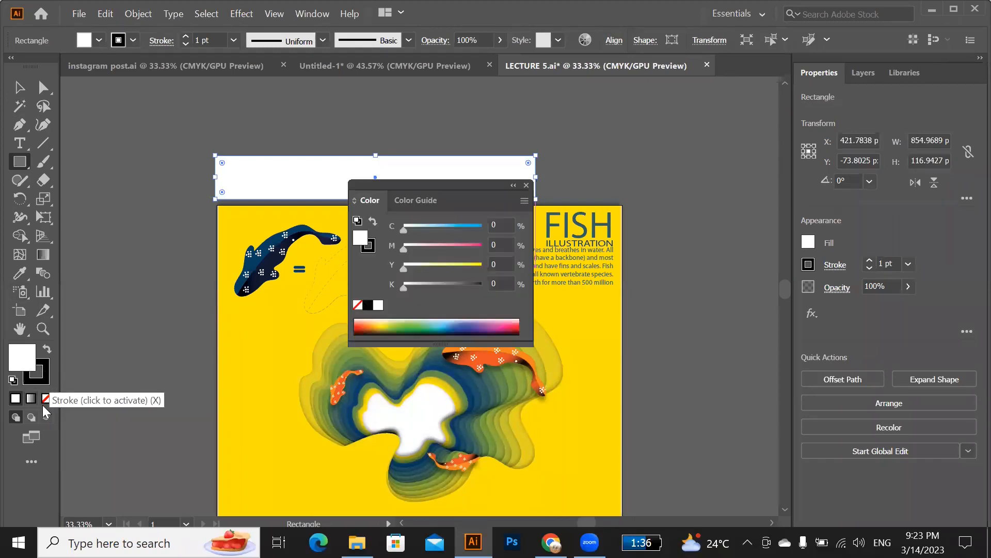
key("x")
left_click(31, 398)
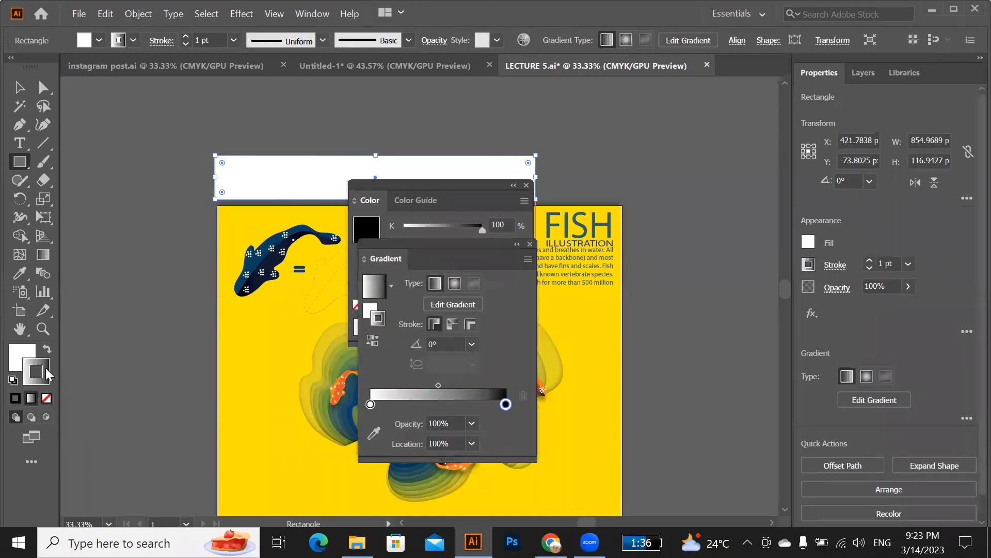
left_click(47, 398)
Fill the rectangle with a white-to-black linear gradient and move the gradient settings clear of it.
left_click(9, 350)
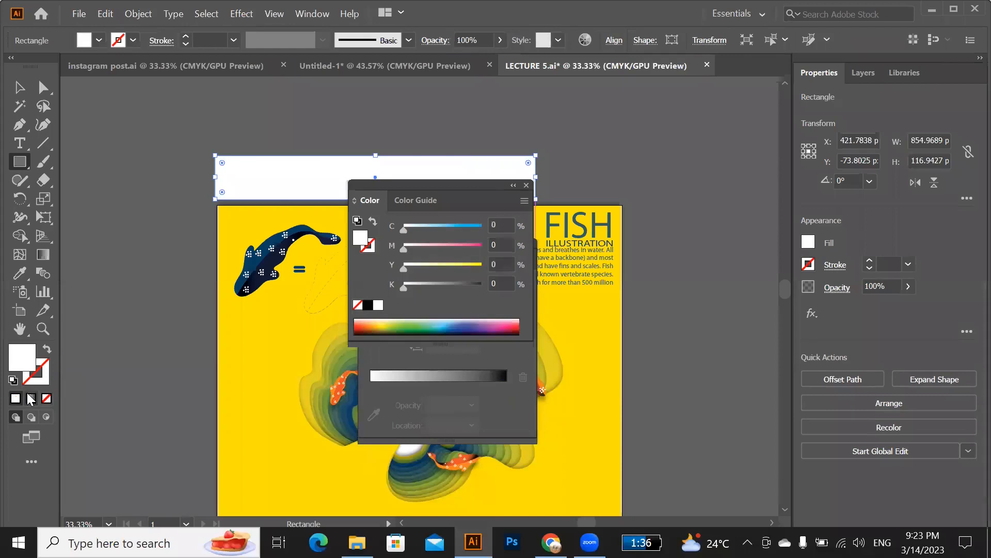
left_click(31, 398)
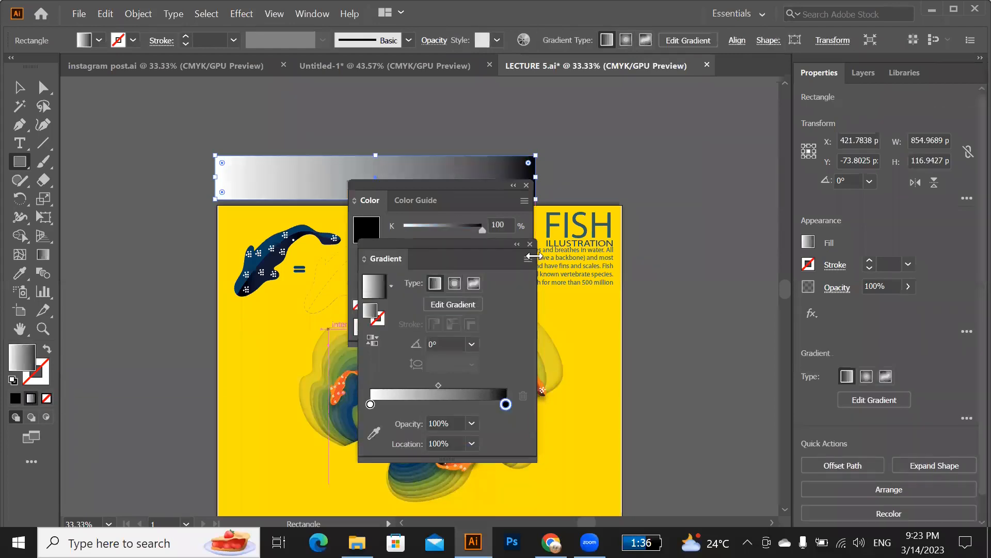
left_click(526, 185)
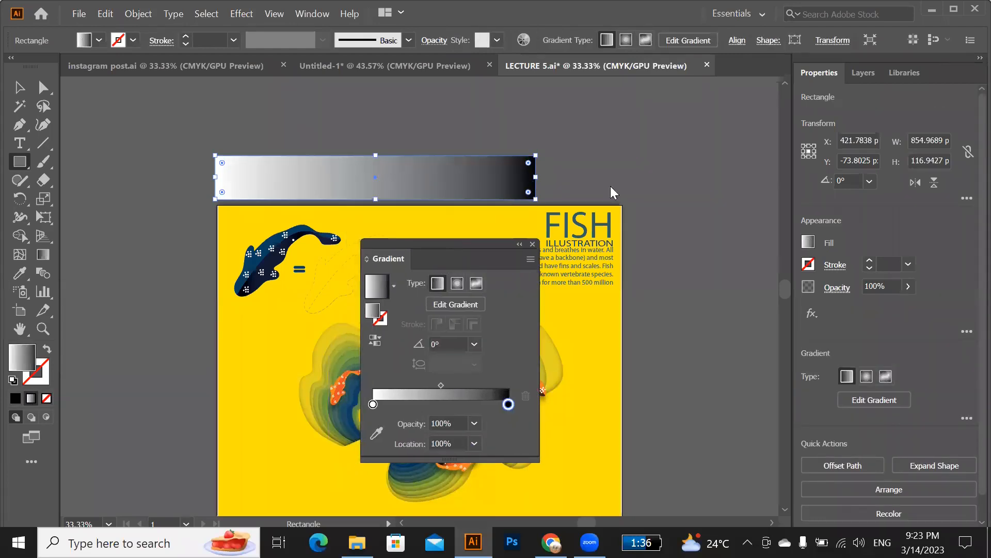
left_click_drag(452, 245, 661, 143)
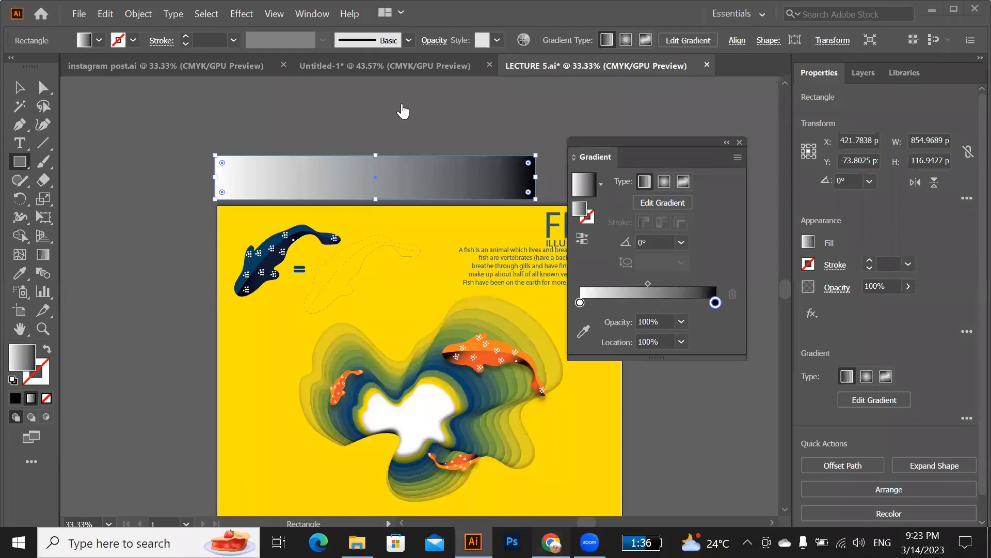
Check Combi's first colour code in Chrome, then in Illustrator switch the rectangle's starting gradient stop to RGB and set it to #00416A.
key("alt+Tab")
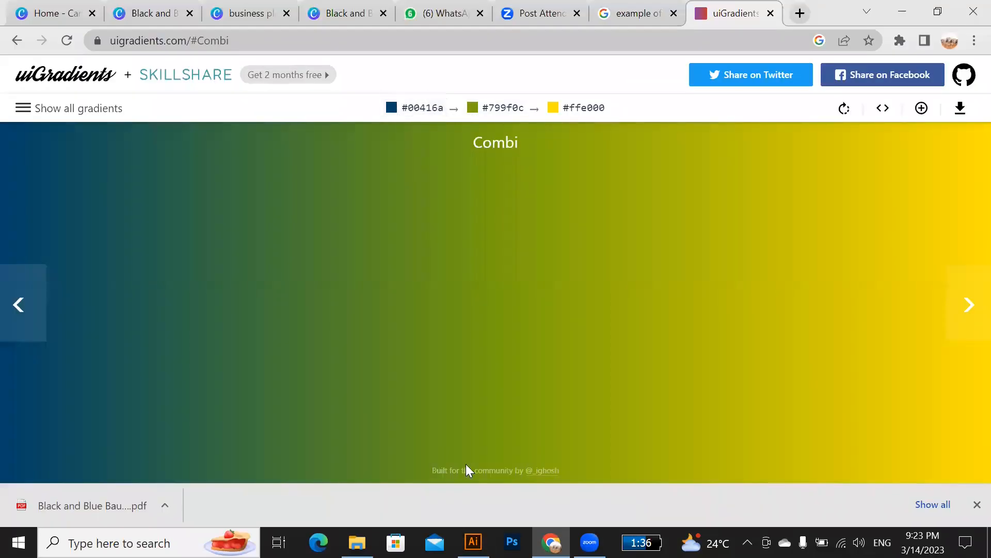
left_click(473, 541)
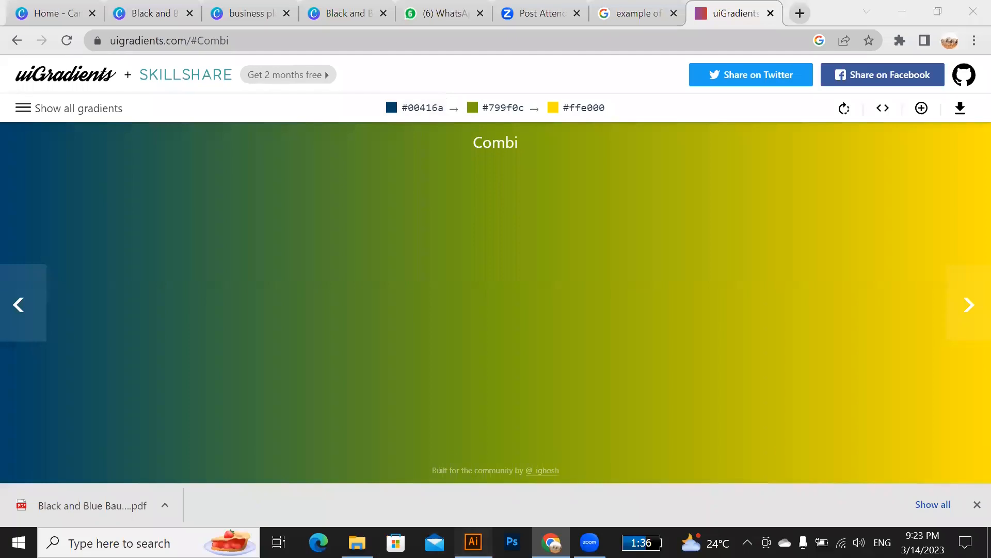
left_click(579, 303)
double_click(580, 303)
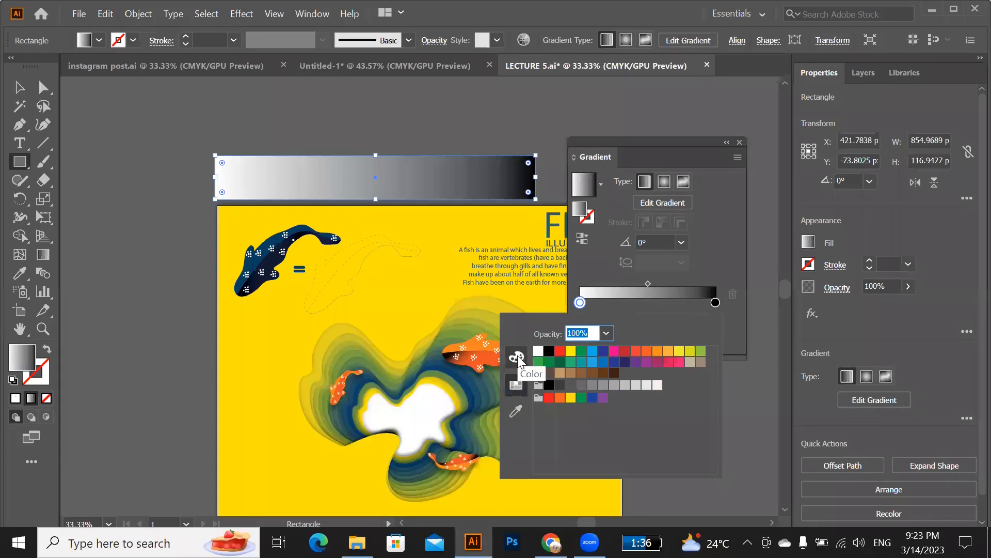
key("Escape")
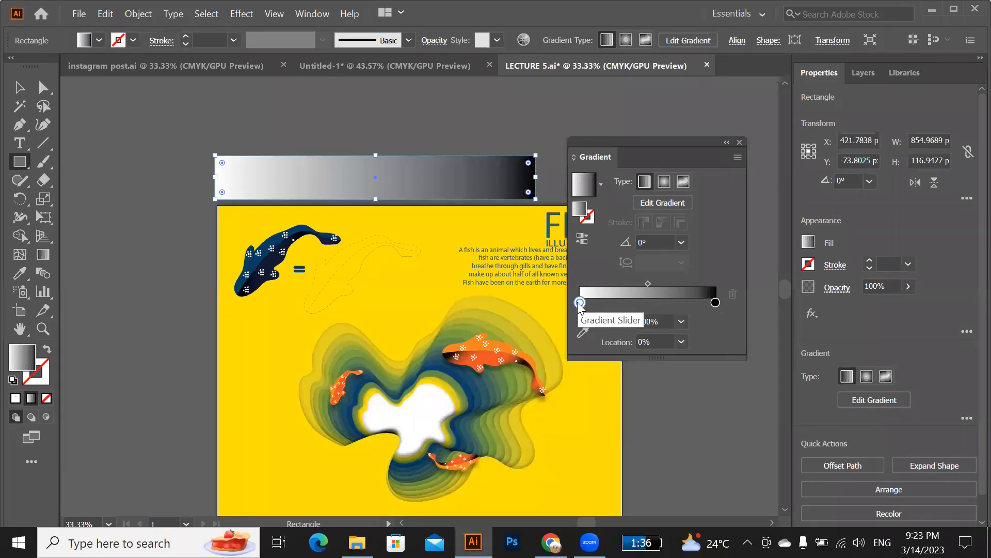
double_click(578, 302)
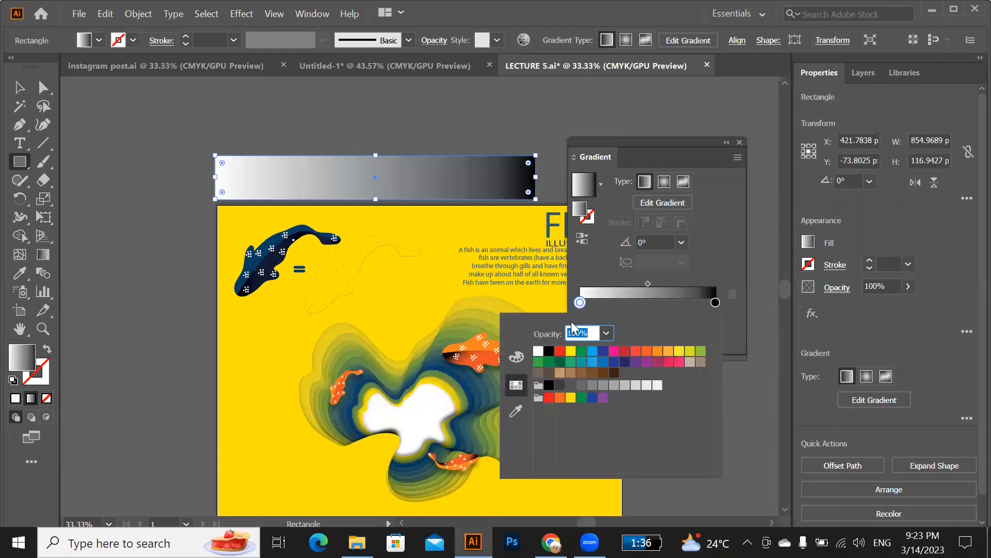
left_click(516, 357)
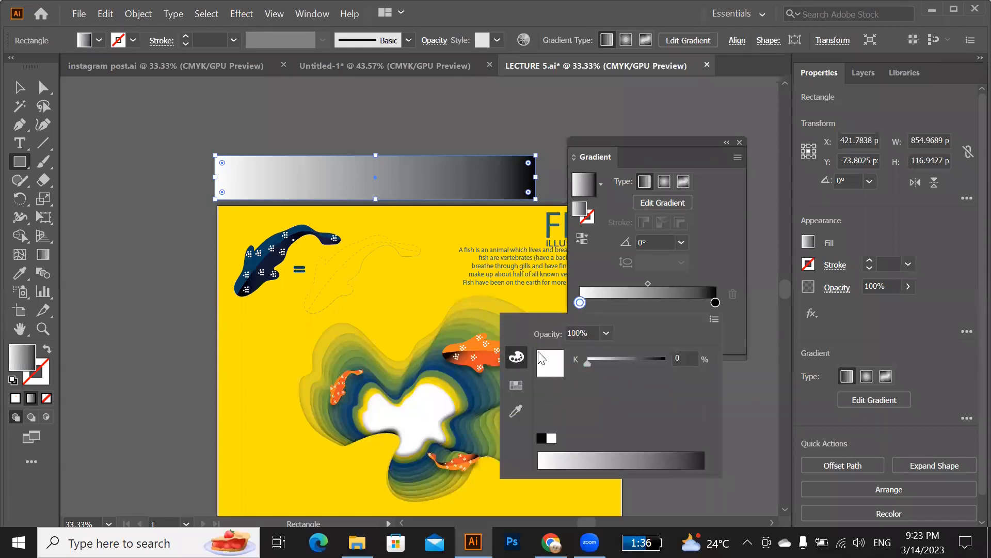
left_click(713, 320)
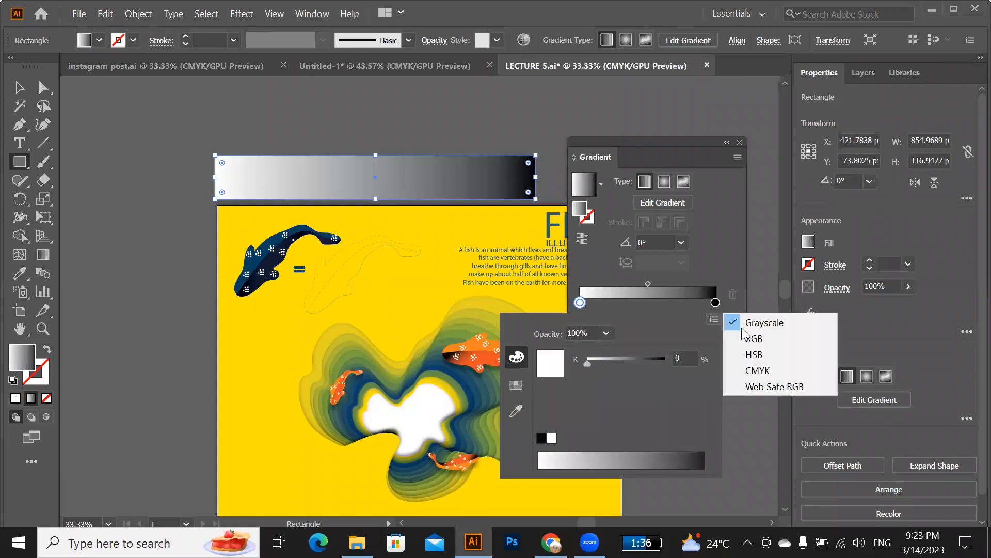
left_click(750, 339)
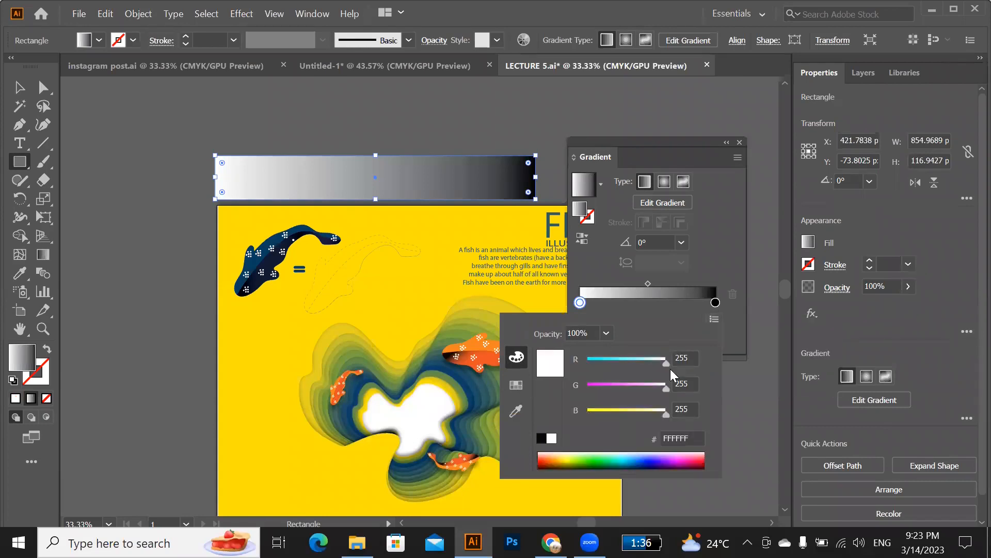
left_click(698, 438)
type("#00416A")
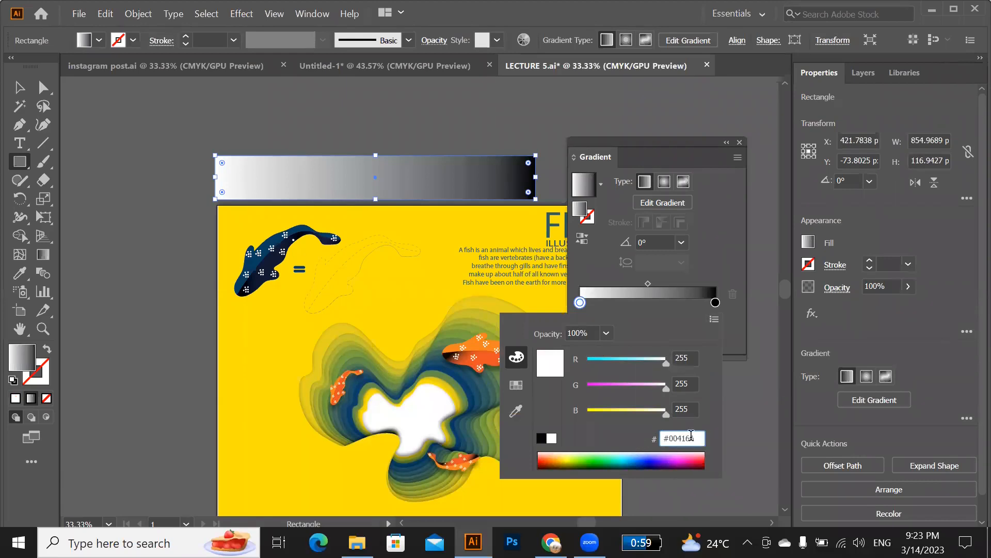
key("Return")
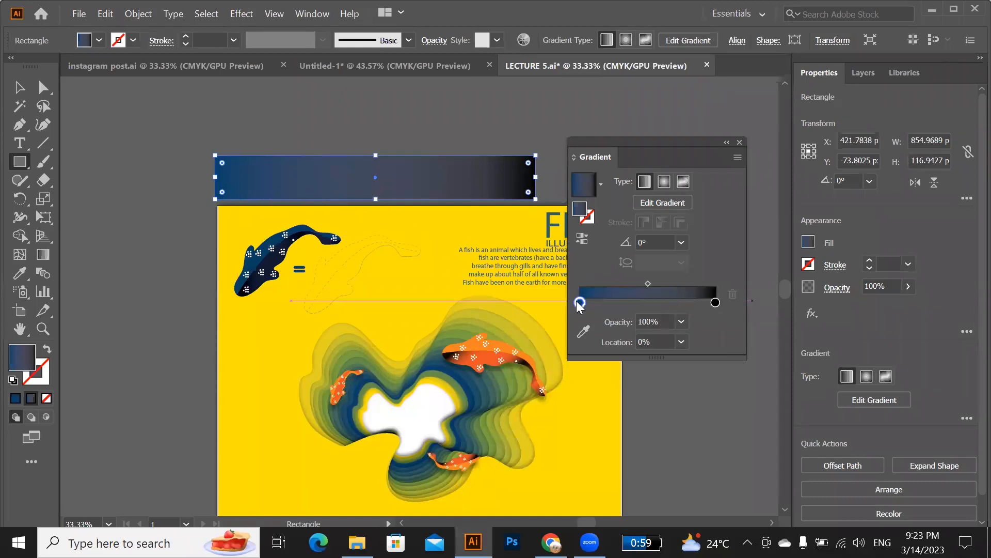
Add a middle gradient stop at about 54%, check Combi's second colour code in Chrome, and set the stop to #799F0C in Illustrator.
left_click_drag(580, 303, 652, 302)
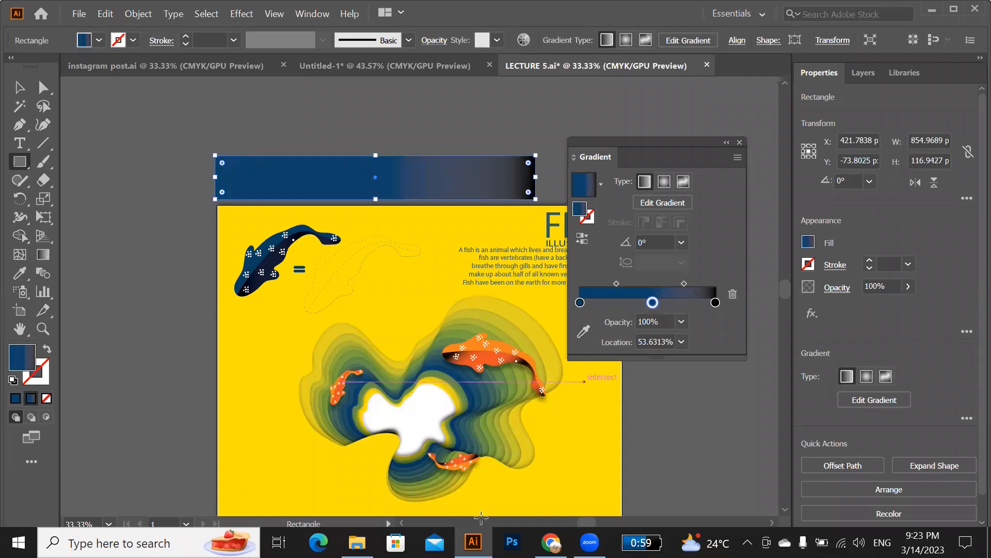
left_click(551, 542)
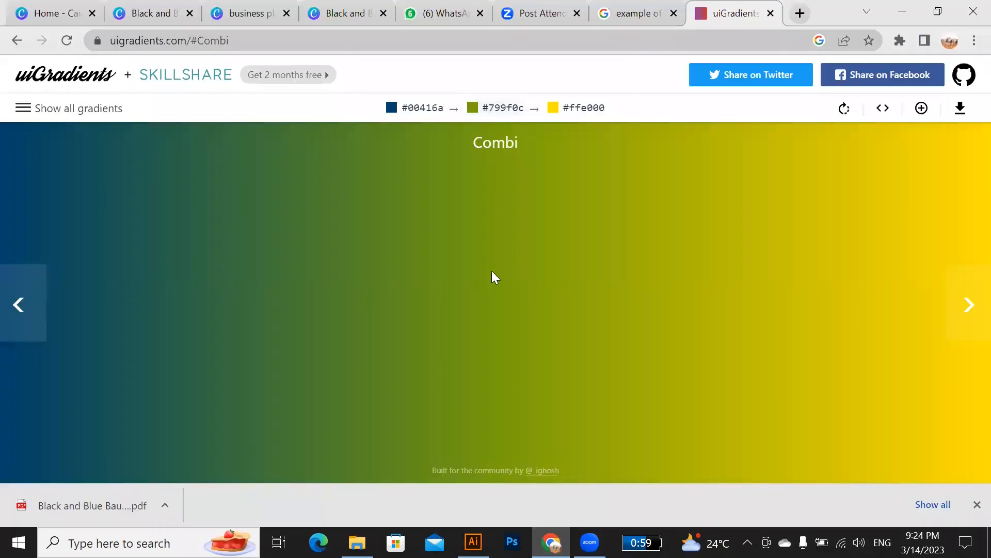
key("alt+Tab")
double_click(652, 302)
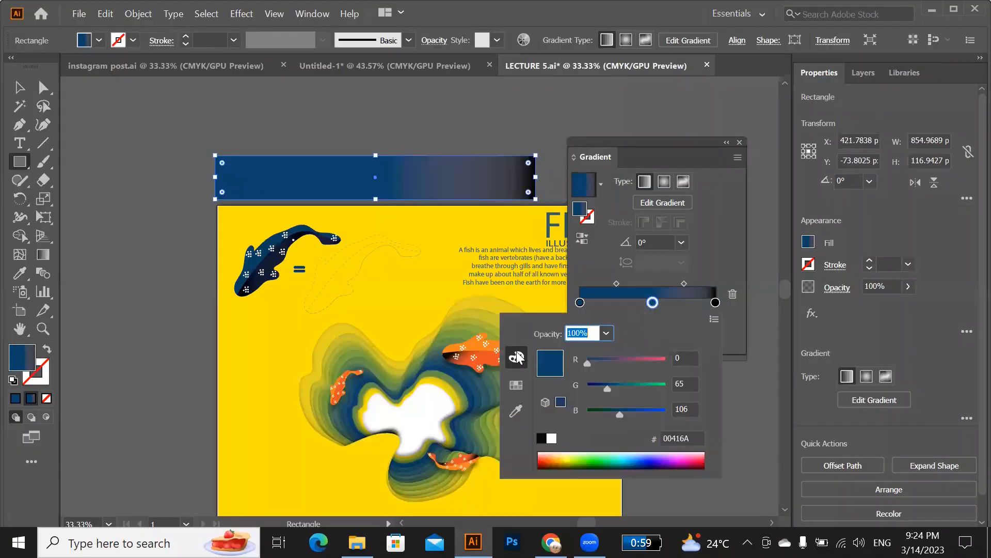
left_click(714, 319)
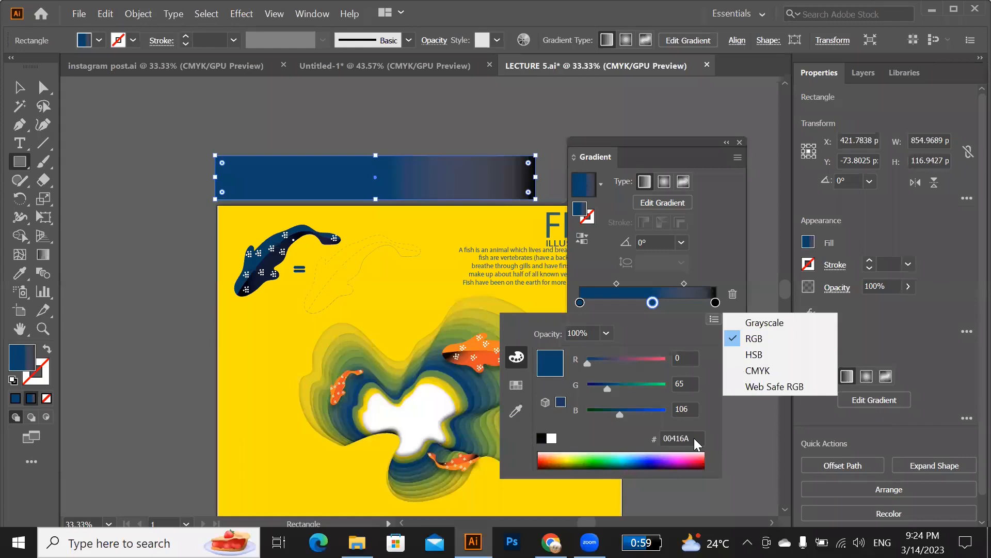
left_click(694, 437)
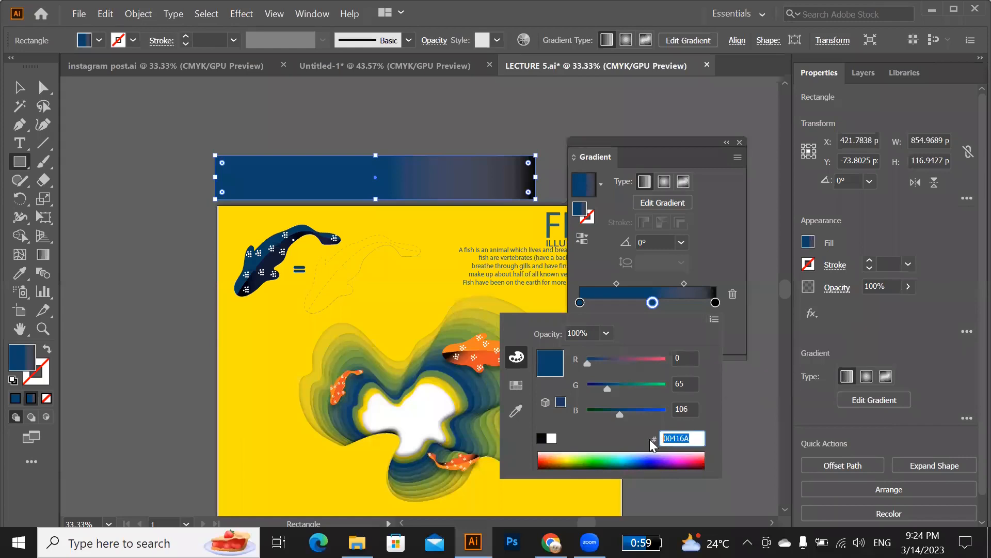
type("799F0C")
key("Return")
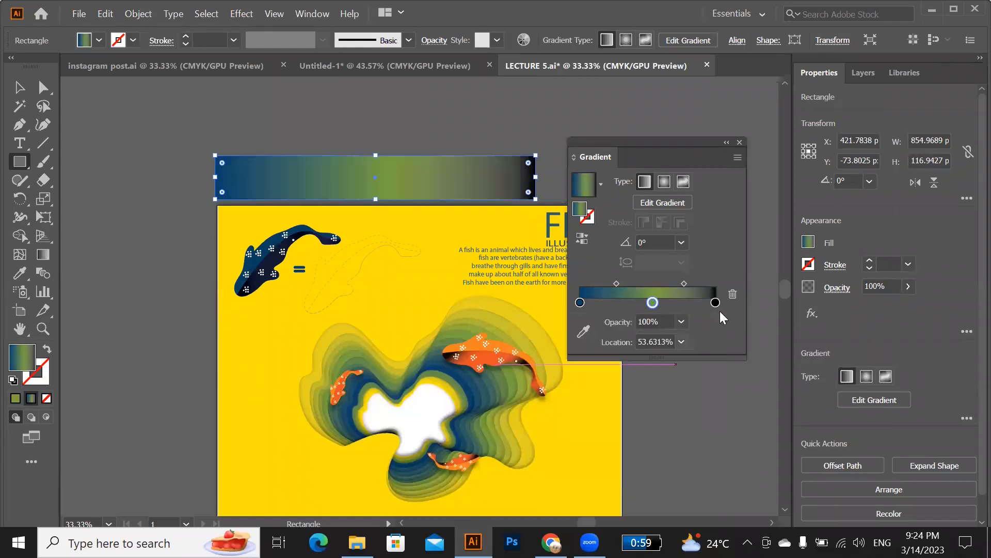
Check Combi's third colour code in Chrome, then in Illustrator switch the end gradient stop to RGB and set it to #FFE000.
left_click(551, 542)
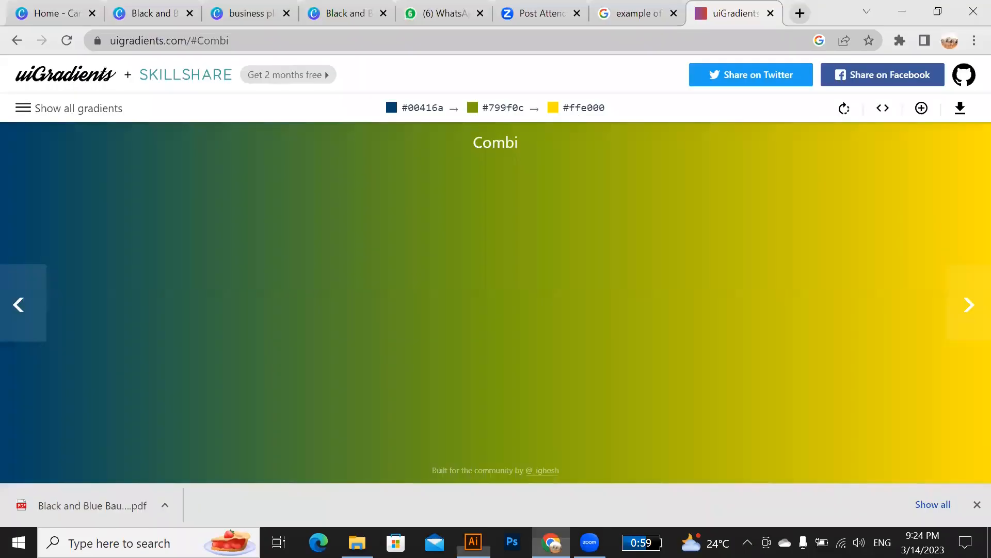
key("alt+Tab")
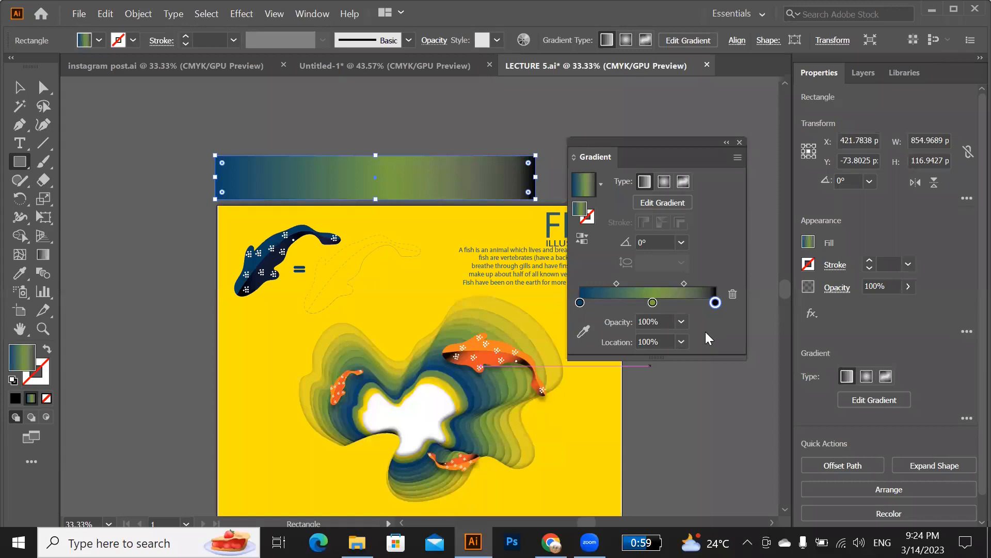
double_click(715, 303)
left_click(711, 319)
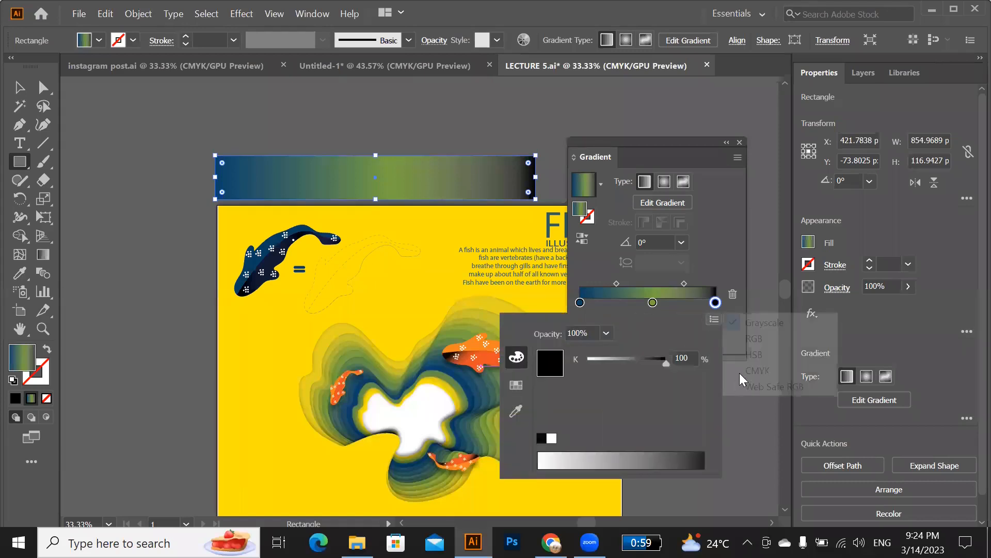
left_click(683, 438)
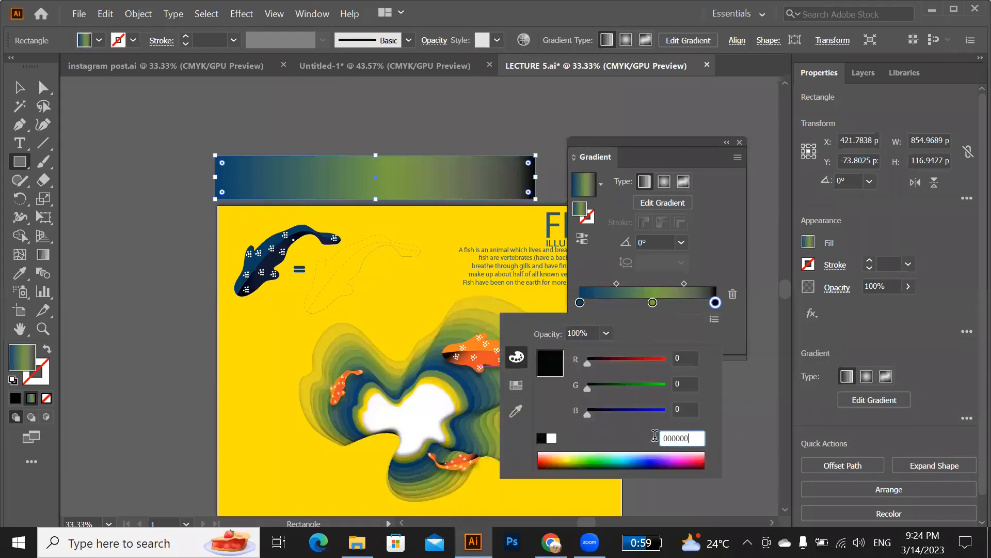
type("ffd700")
key("Return")
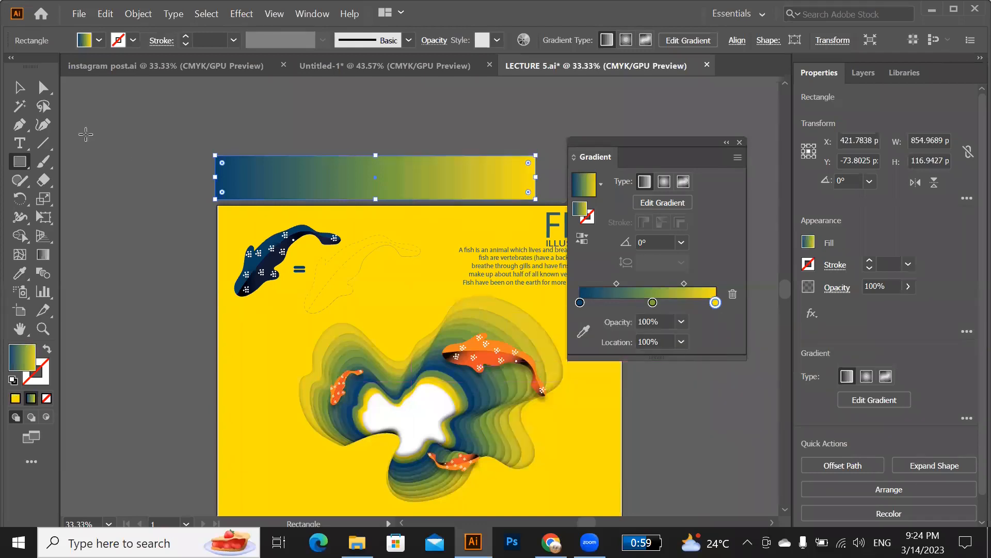
Balance the gradient by shifting its blend midpoint and moving the green stop to about 58%, then close the gradient settings.
left_click(20, 87)
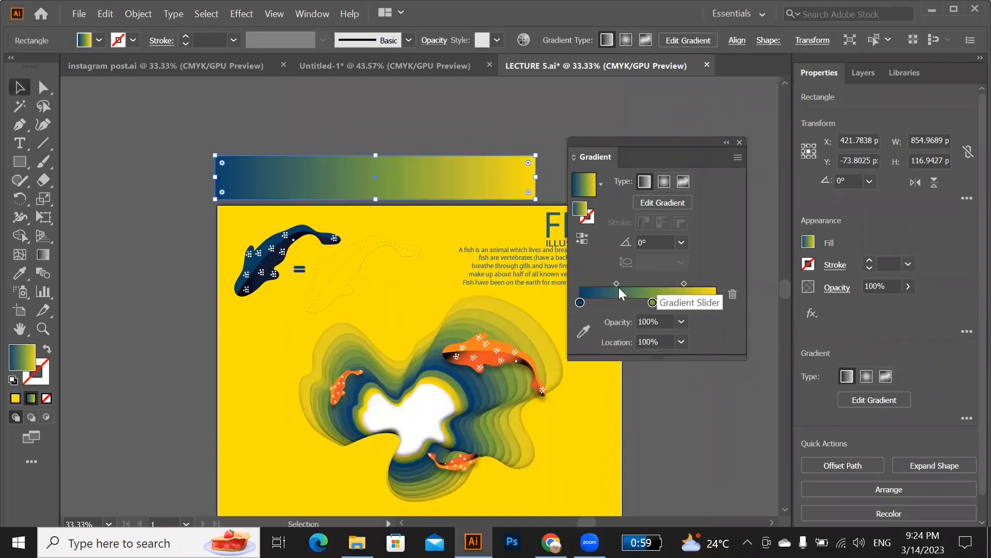
left_click_drag(616, 285, 622, 286)
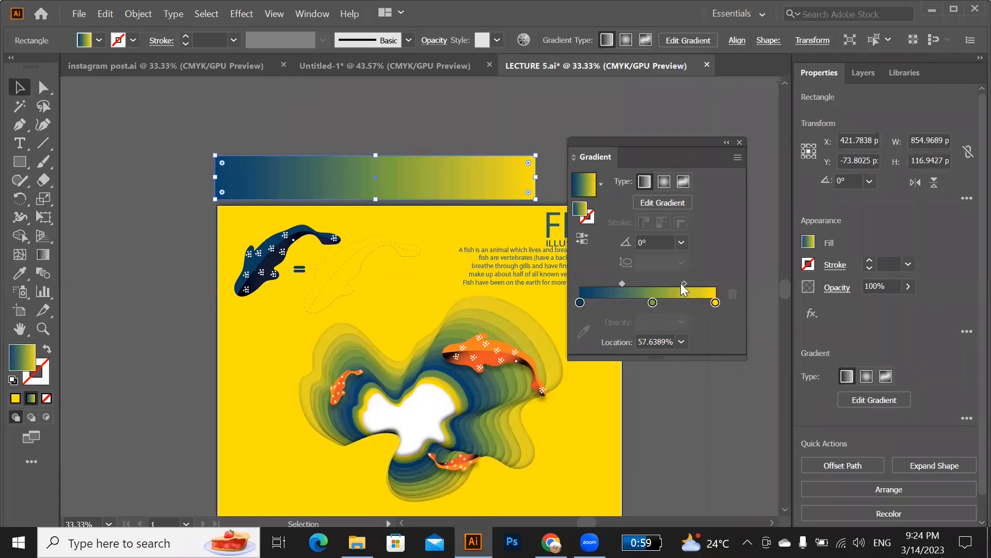
left_click_drag(685, 284, 656, 301)
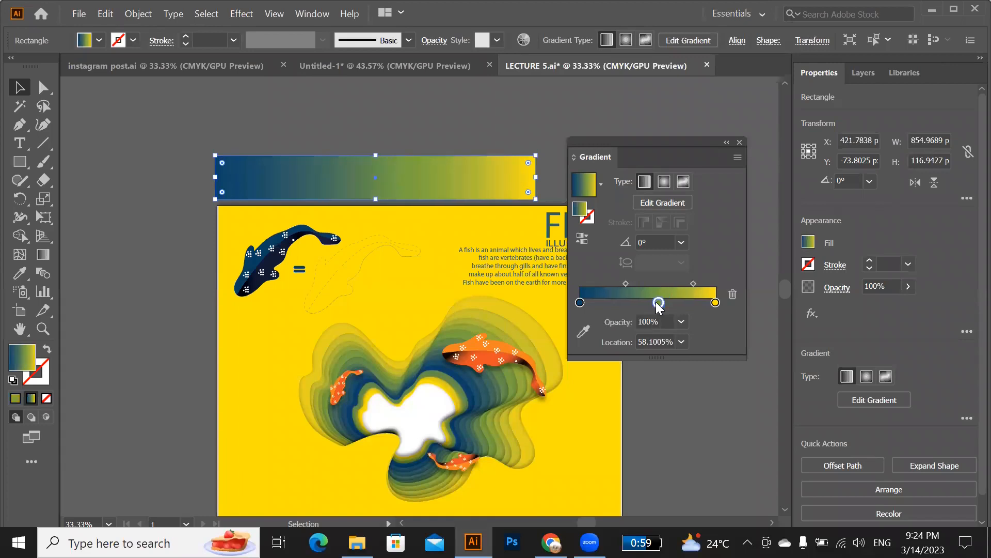
left_click(739, 142)
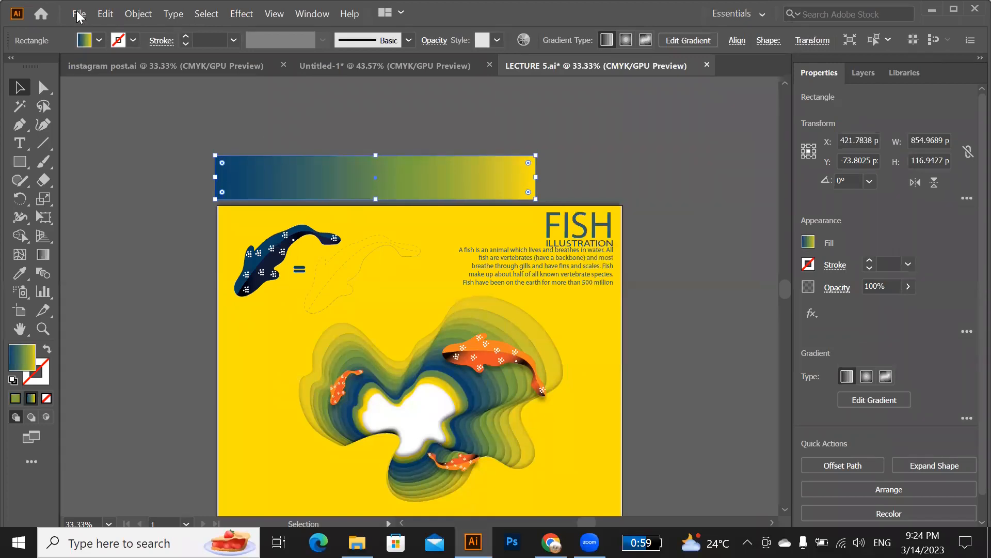
Expand the rectangle's gradient fill into 10 specified objects and deselect the resulting colour strip.
left_click(138, 16)
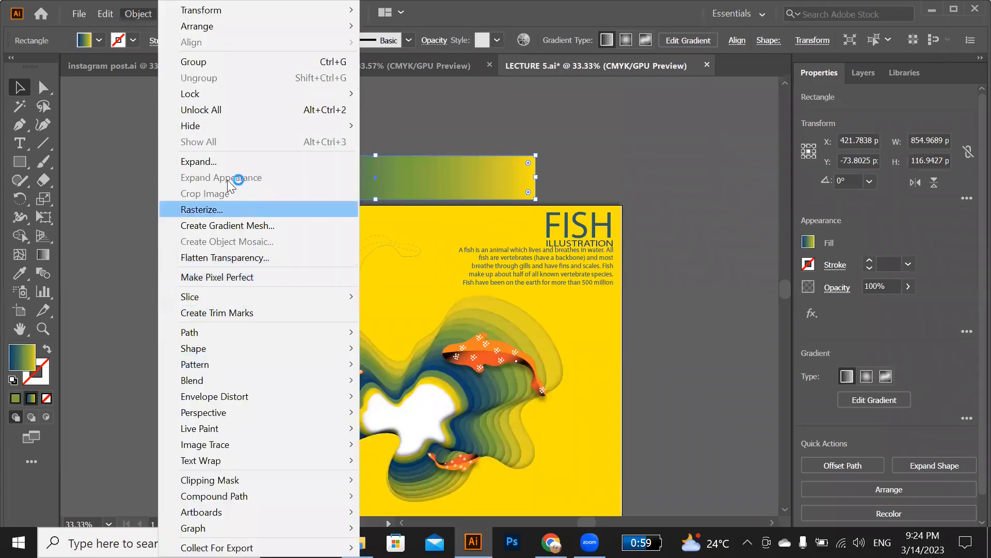
left_click(209, 162)
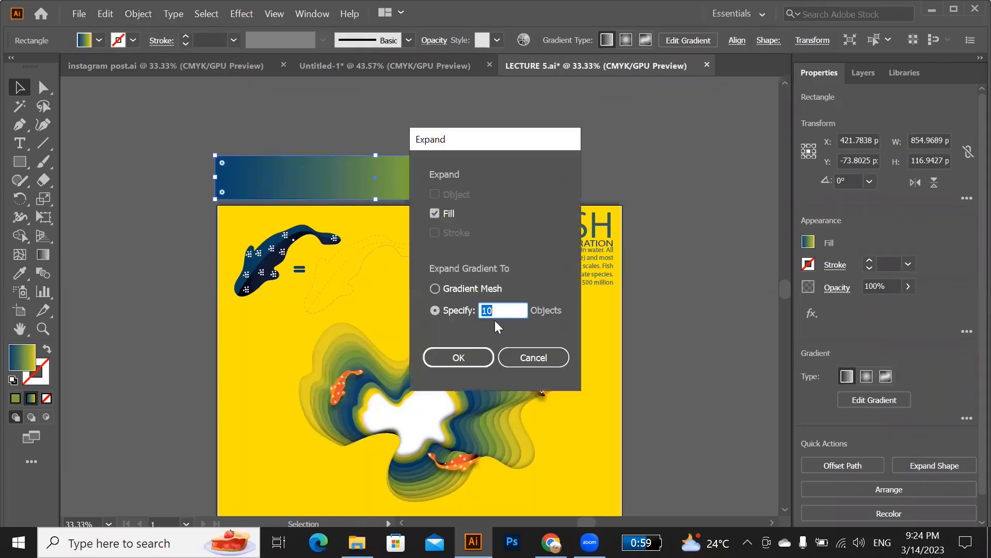
left_click(459, 357)
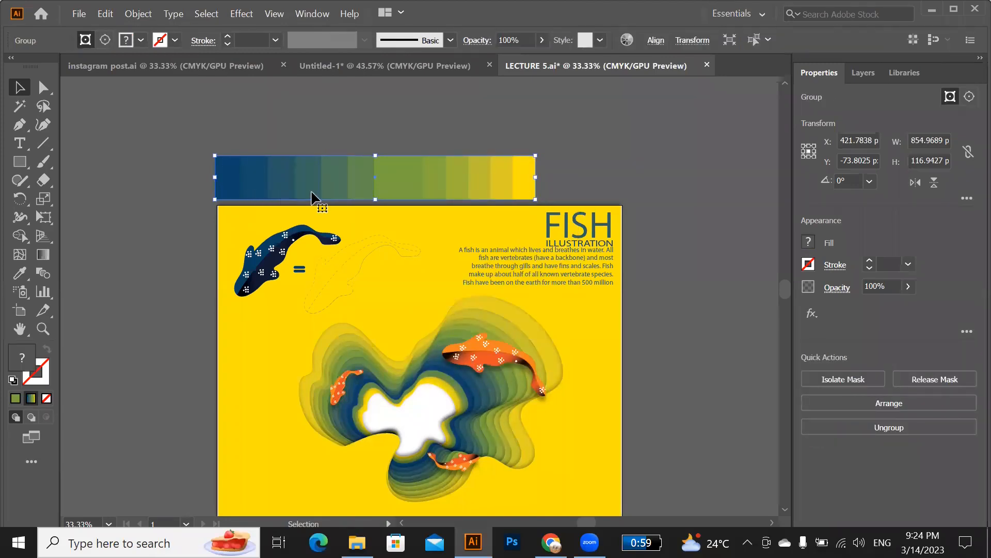
left_click(605, 181)
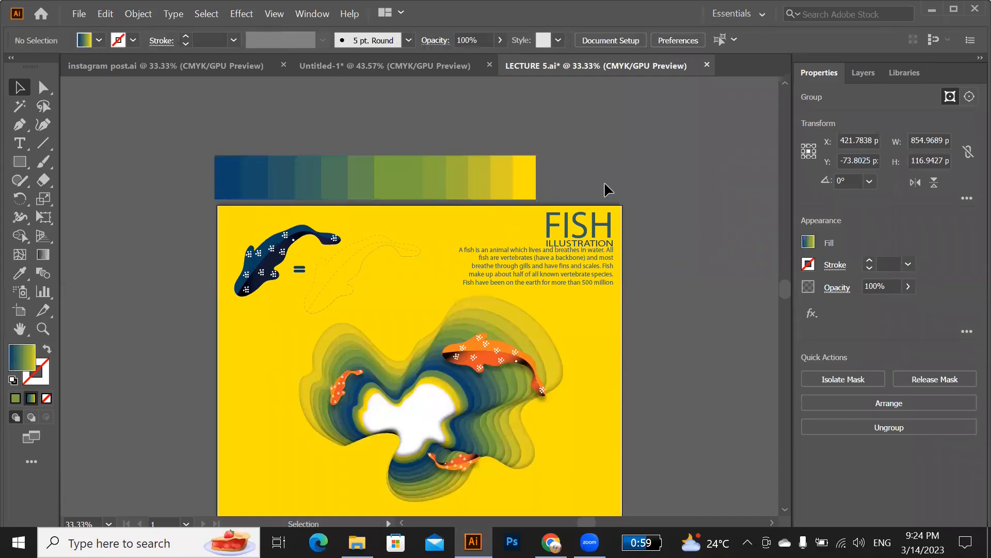
scroll(419, 278, "down", 2)
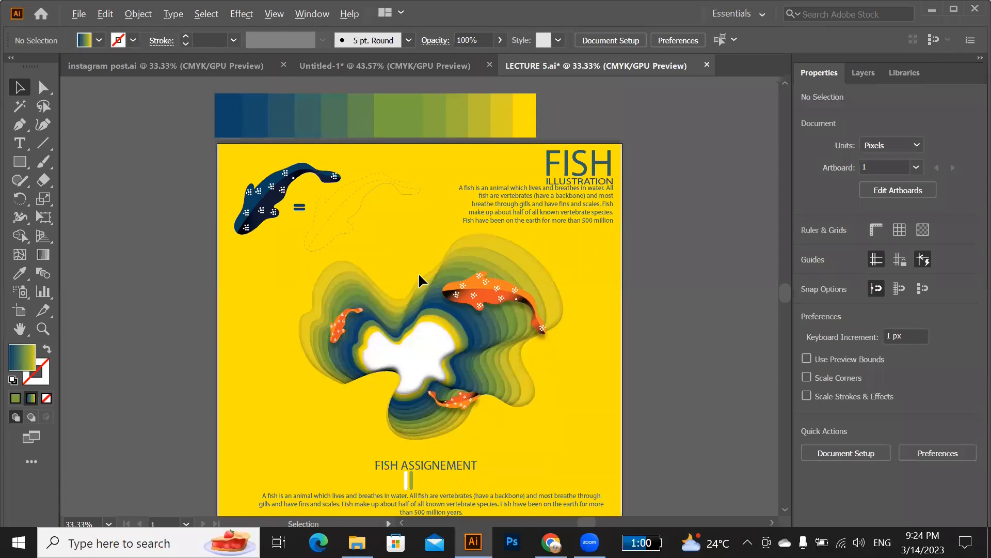
scroll(419, 272, "down", 3)
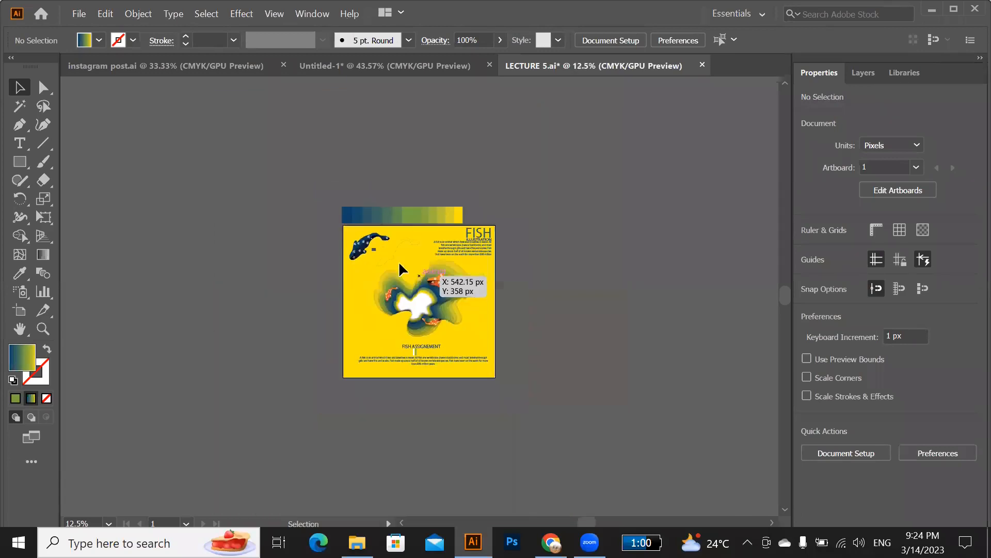
left_click(83, 15)
left_click(423, 161)
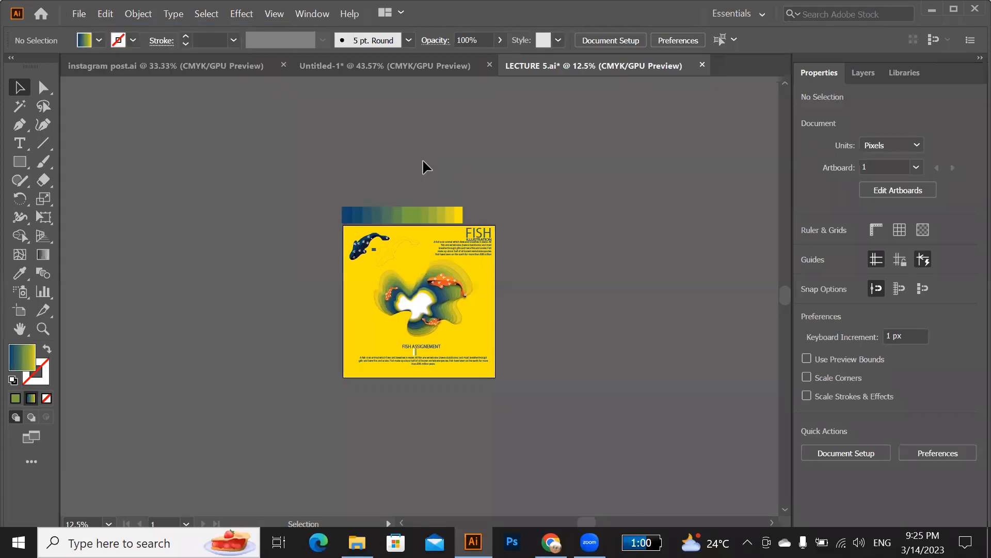
key("ctrl+n")
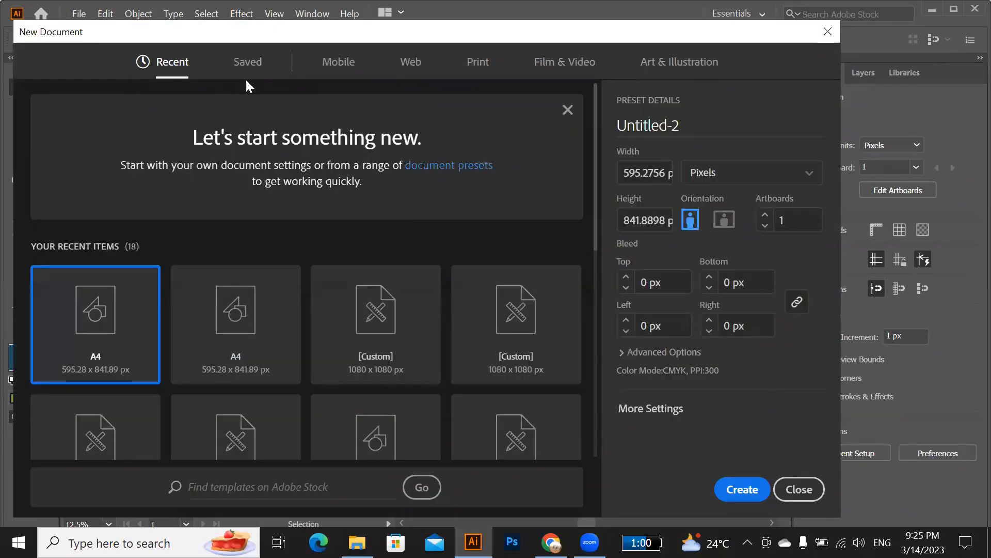
scroll(335, 165, "down", 3)
left_click(515, 212)
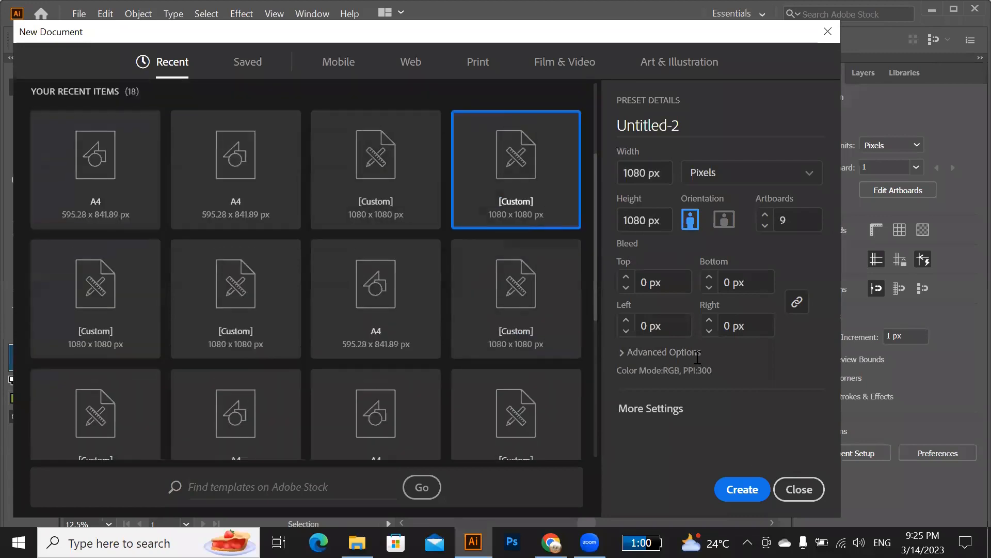
left_click(744, 490)
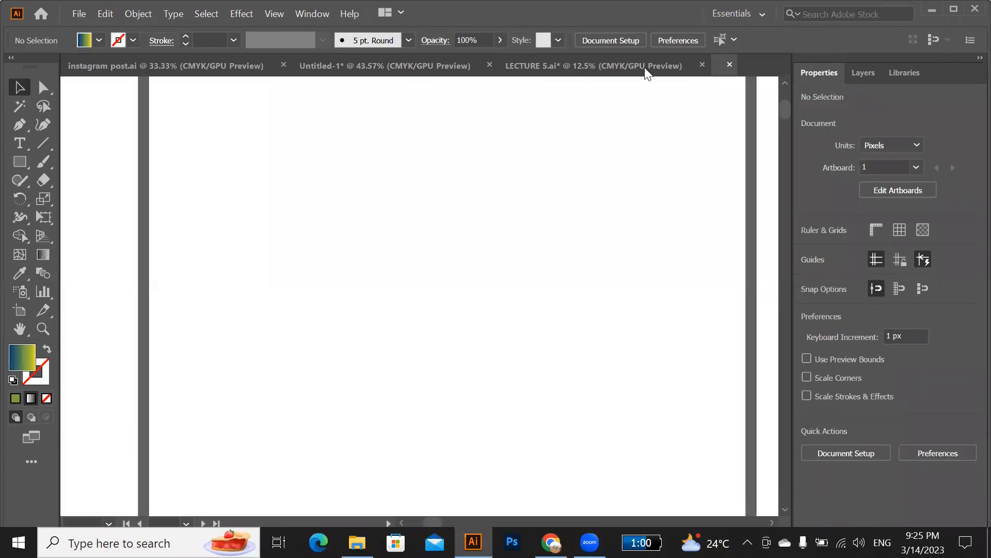
key("ctrl+w")
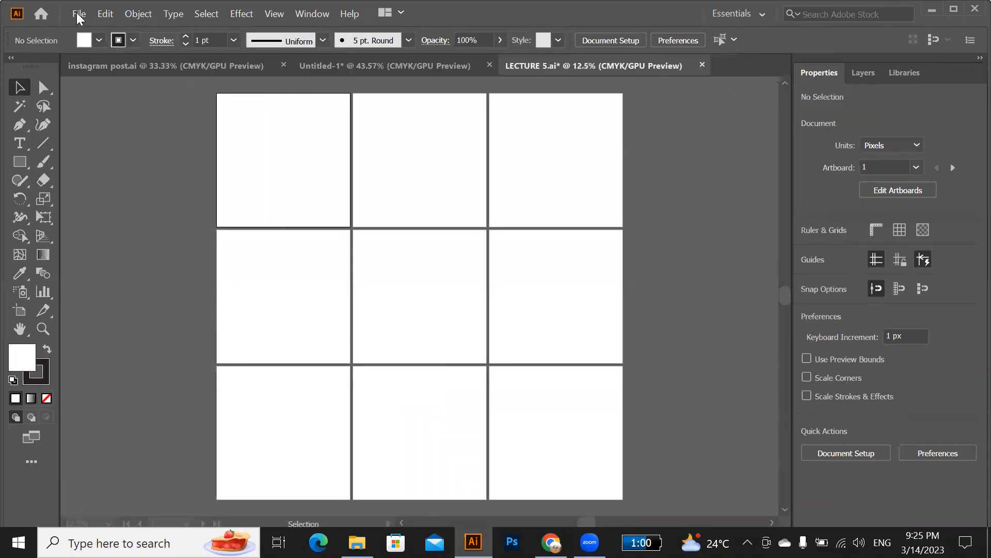
Create a new 1080 by 1080 px RGB document with 1 artboard.
left_click(79, 14)
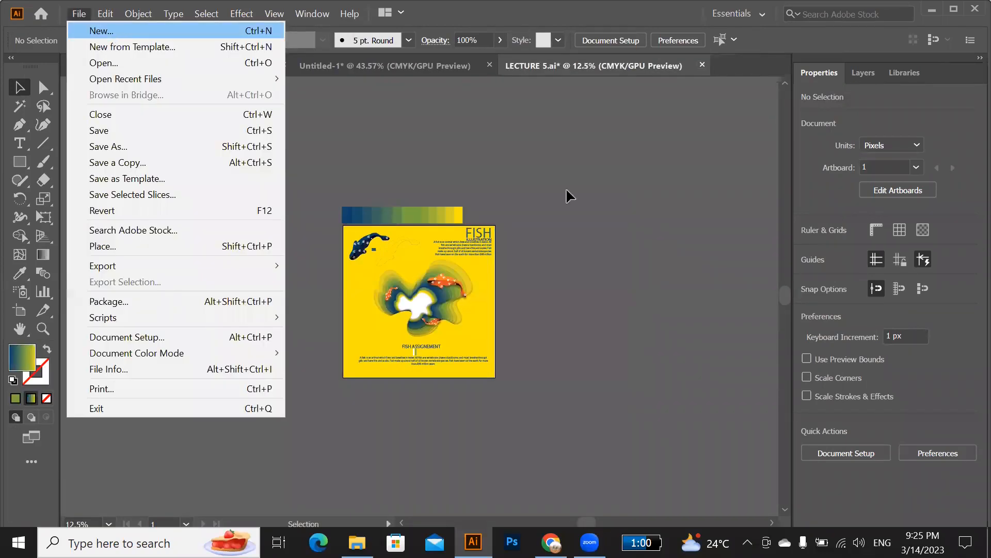
left_click(112, 33)
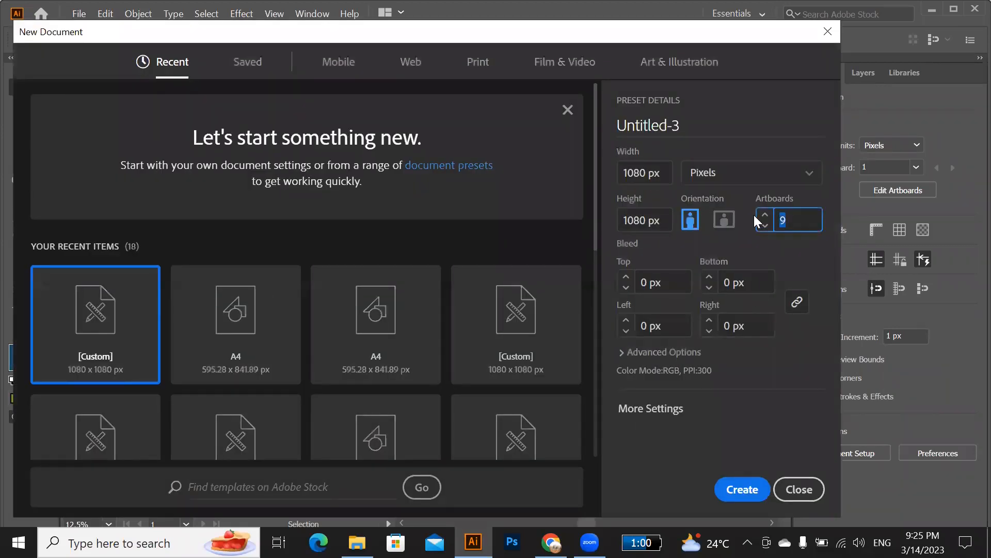
type("1")
left_click(741, 488)
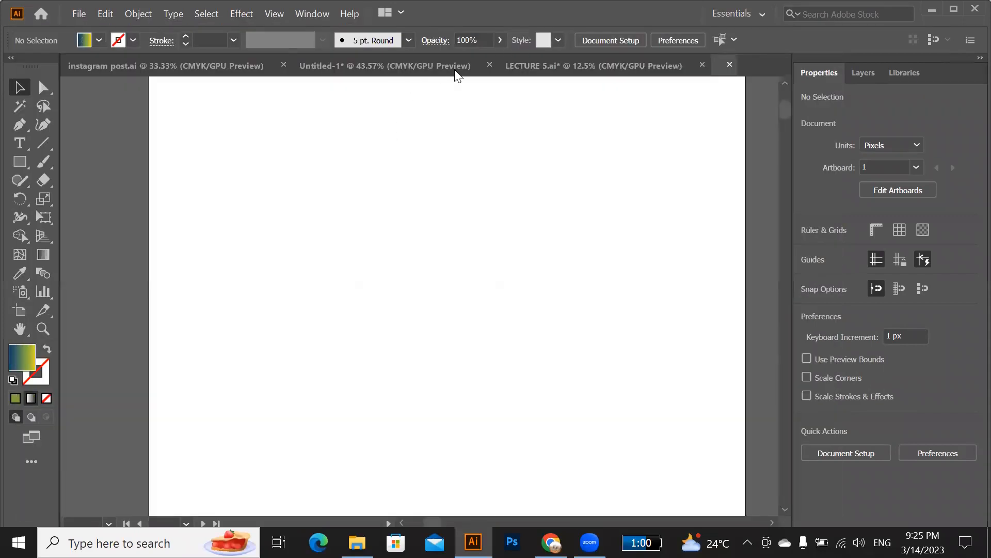
Copy the stepped colour strip from LECTURE 5.ai into the new document and place it just above the artboard's left part.
left_click(506, 68)
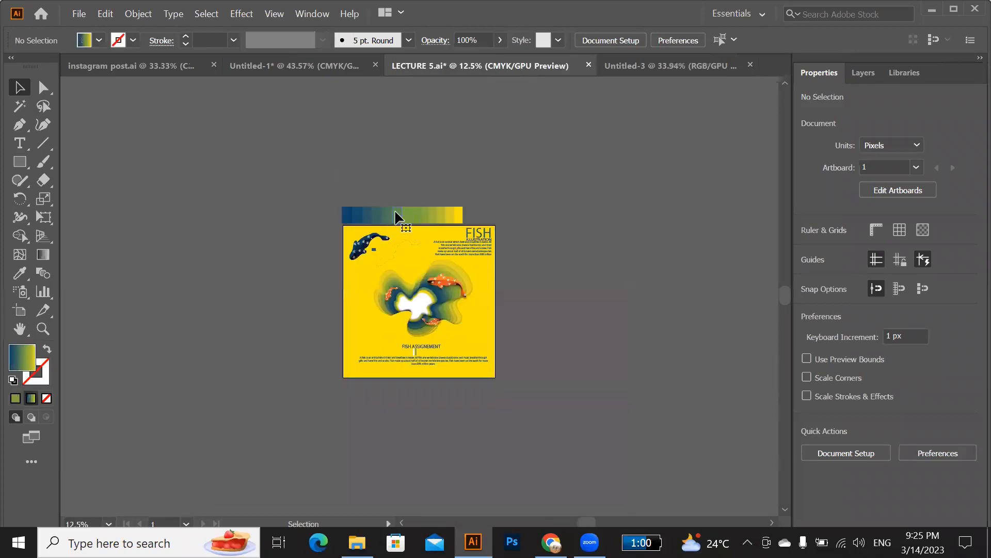
left_click(396, 212)
left_click(671, 66)
scroll(419, 157, "up", 5)
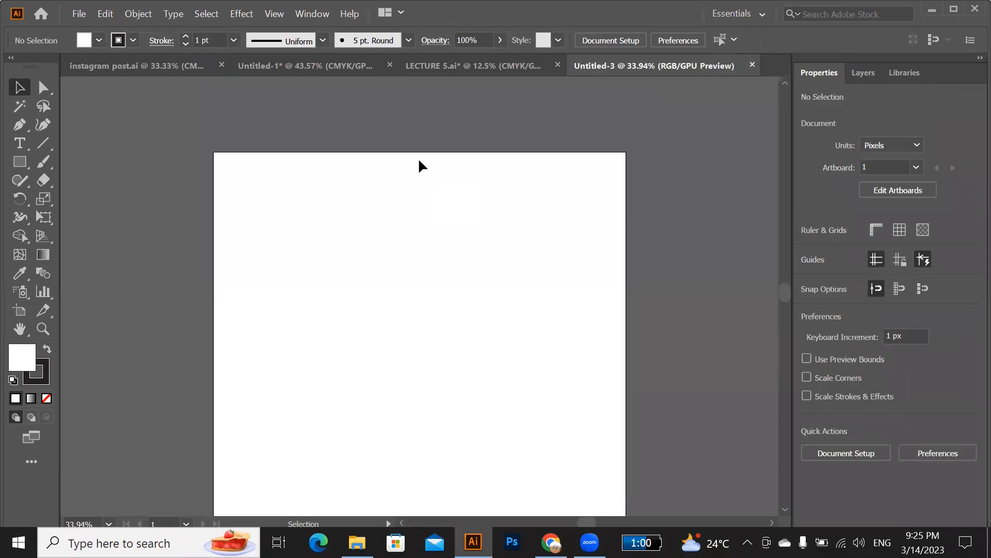
key("ctrl+v")
left_click_drag(353, 290, 311, 183)
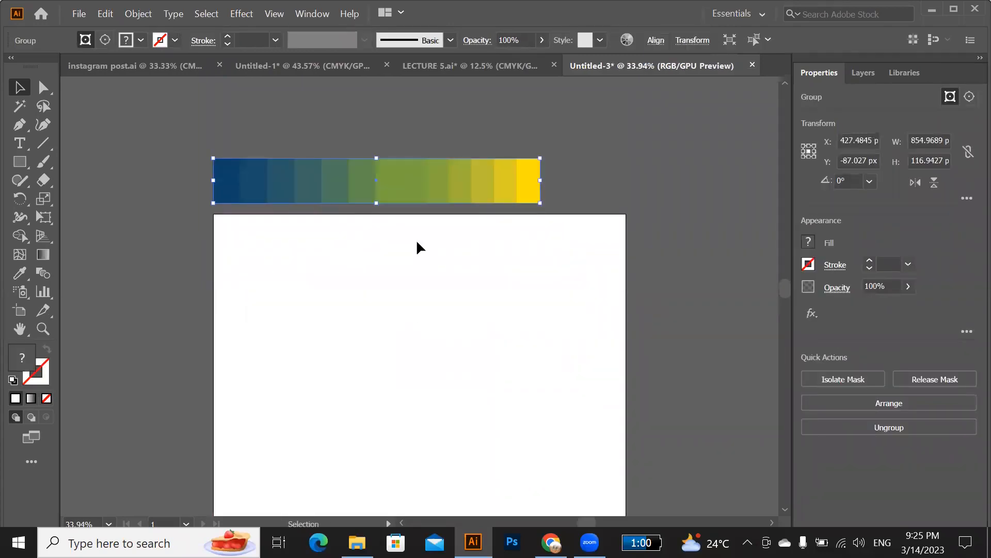
Draw a 1080 by 1080 px rectangle covering the whole artboard.
scroll(416, 246, "down", 2)
scroll(416, 239, "down", 1)
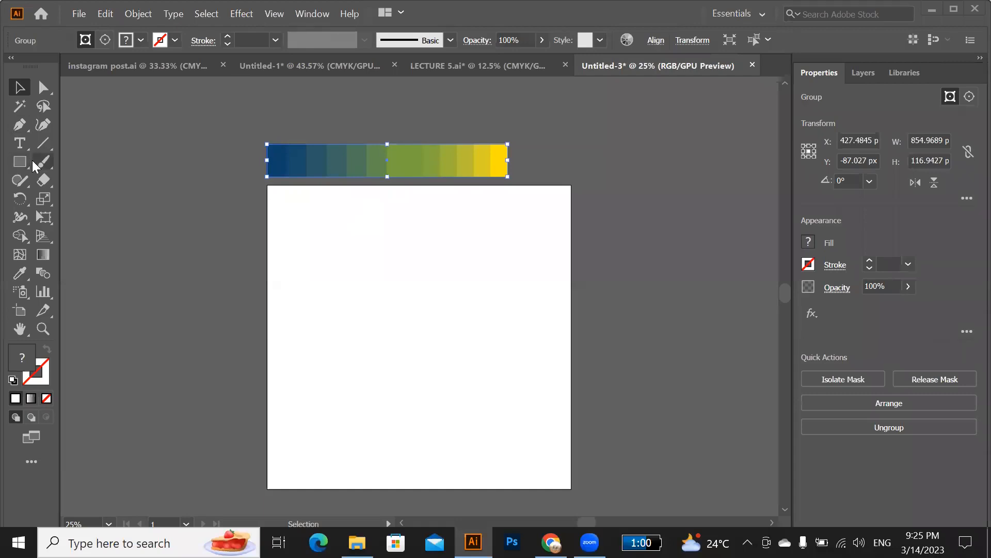
left_click(15, 163)
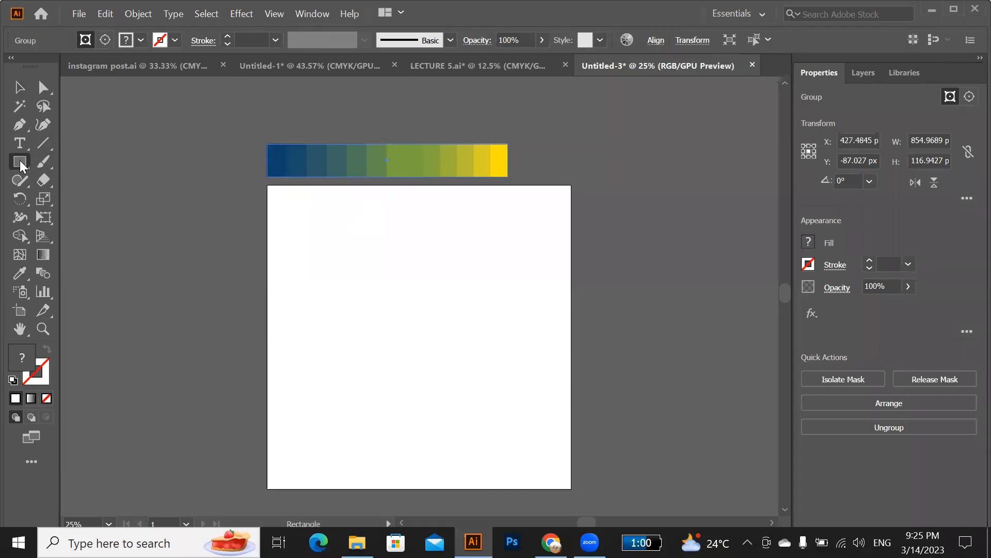
left_click_drag(352, 260, 571, 488)
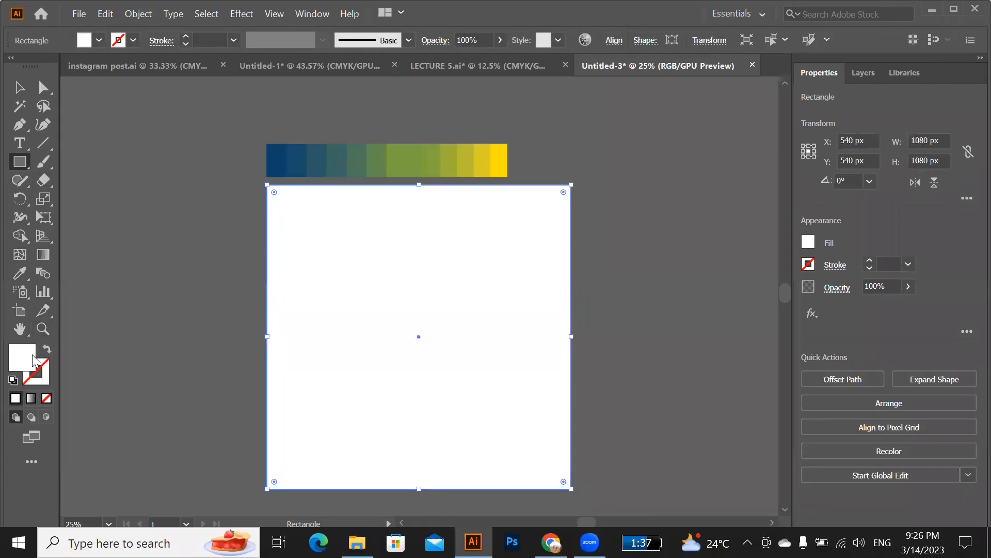
Fill the artboard-sized rectangle with the darkest blue sampled from the colour strip and deselect it.
key("i")
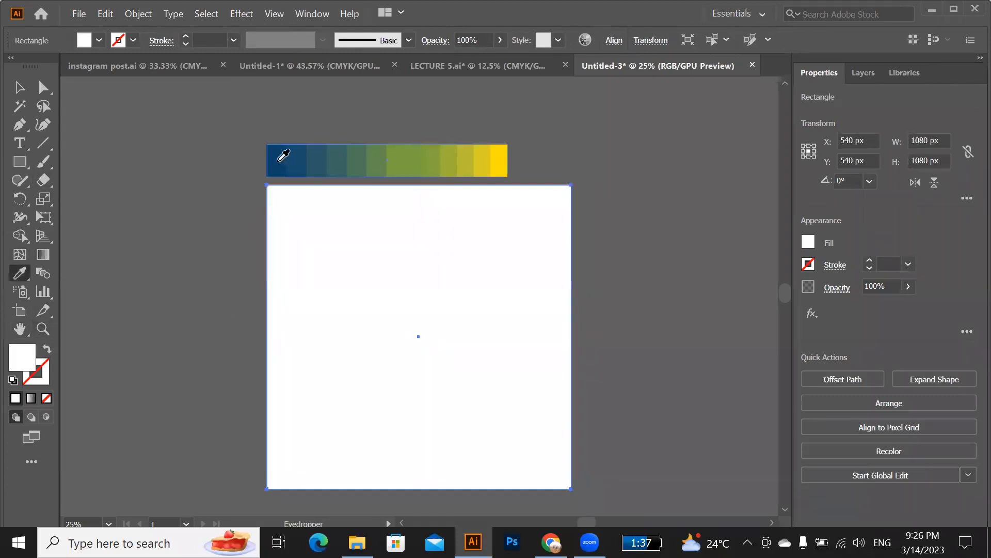
left_click(283, 156)
key("v")
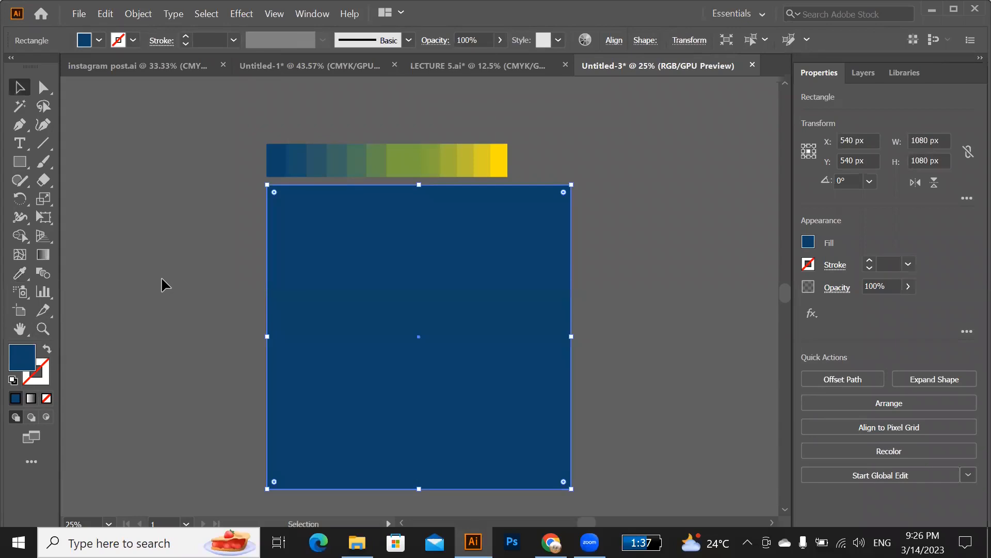
left_click(161, 279)
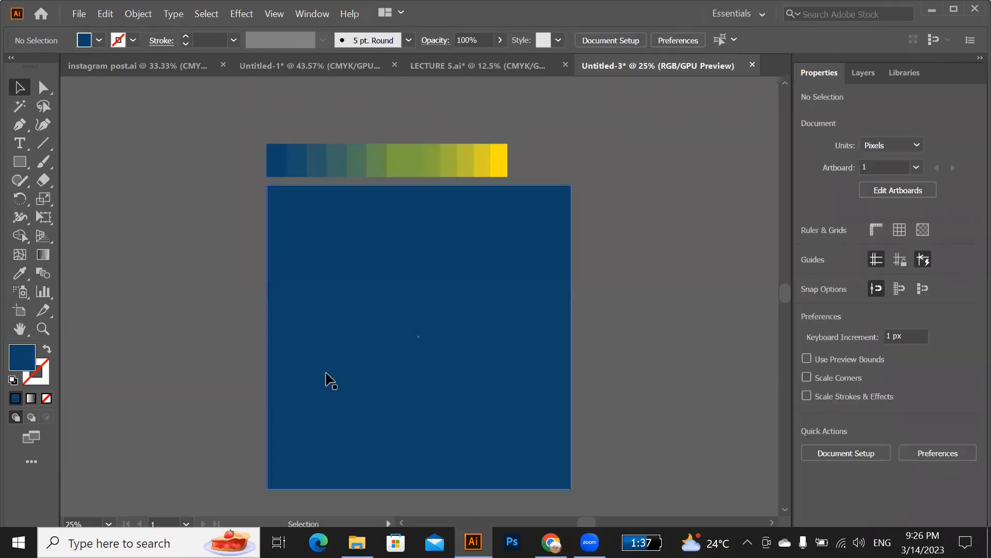
Draw a closed organic three-lobed shape about 674 by 609 px freehand on the blue square with the Pencil tool.
left_click(18, 177)
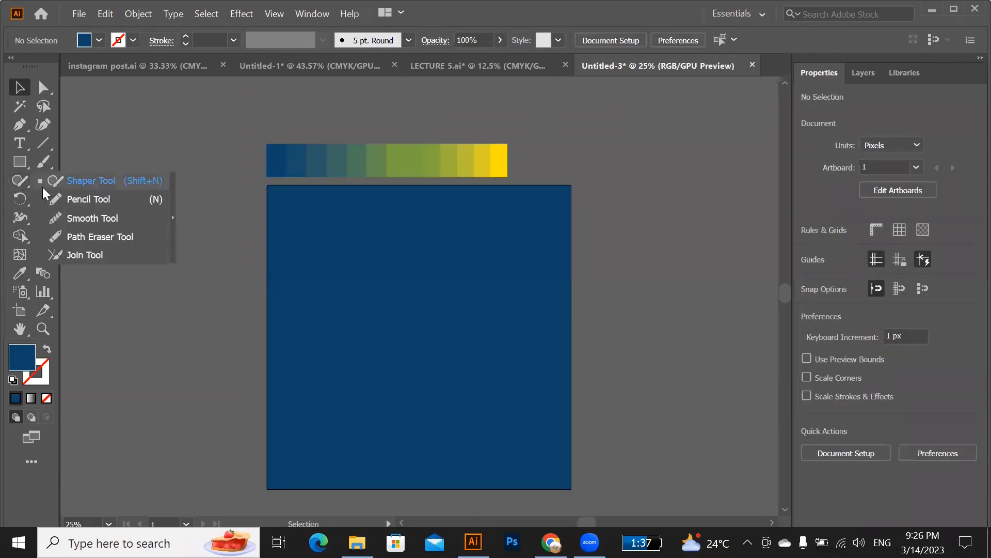
left_click(79, 200)
left_click(19, 183)
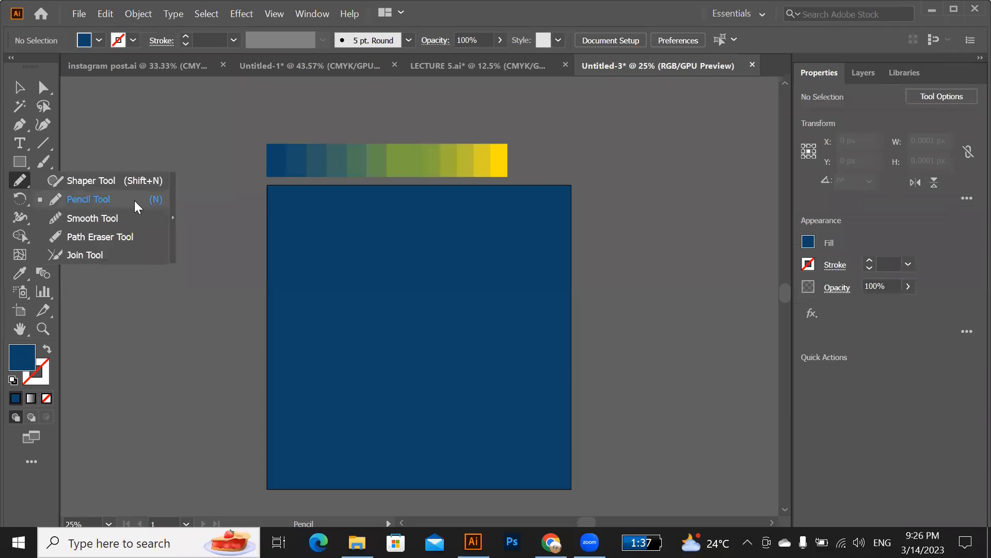
left_click(137, 201)
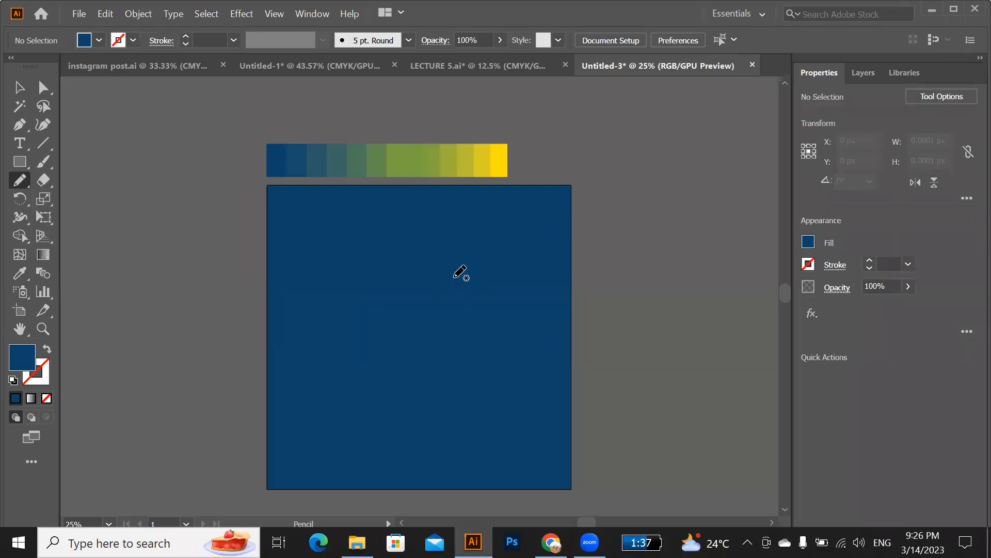
mouse_move(407, 279)
left_mouse_down()
mouse_move(421, 245)
mouse_move(451, 241)
mouse_move(483, 257)
mouse_move(495, 279)
mouse_move(493, 338)
mouse_move(451, 348)
mouse_move(445, 391)
mouse_move(423, 410)
mouse_move(391, 396)
mouse_move(378, 355)
mouse_move(344, 347)
mouse_move(309, 310)
mouse_move(317, 282)
mouse_move(346, 278)
mouse_move(380, 294)
mouse_move(414, 271)
left_mouse_up()
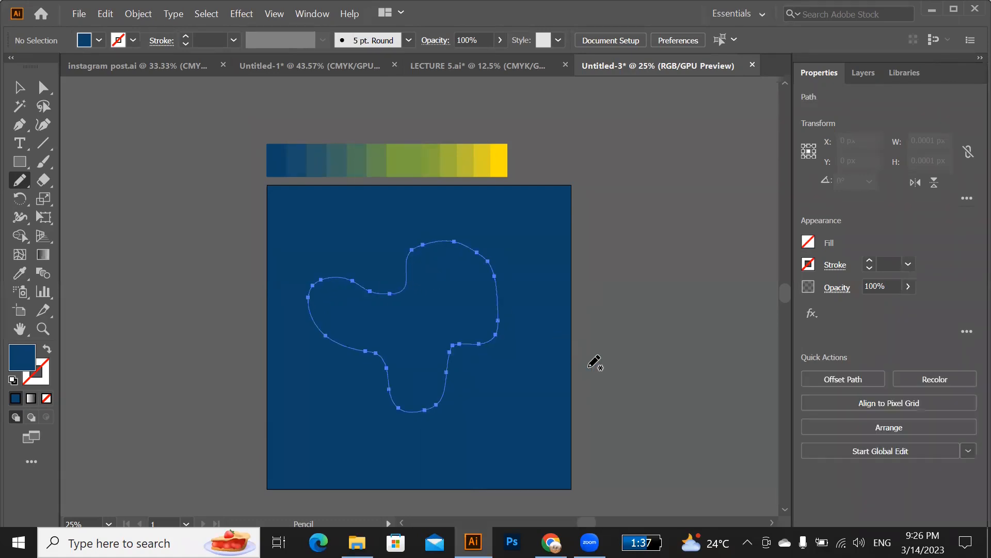
Even out the curves around the whole organic outline with the Smooth tool and deselect it.
left_click(19, 181)
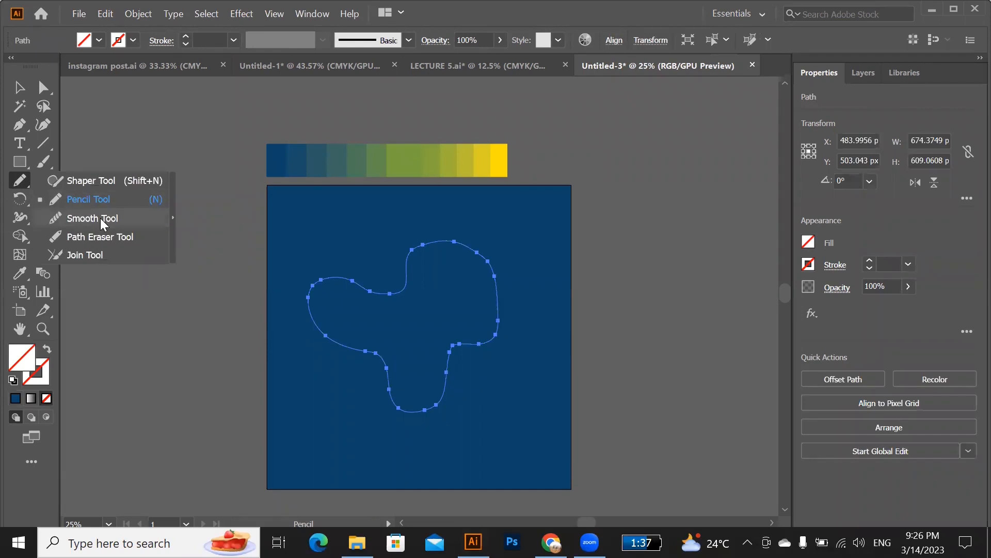
left_click(92, 218)
left_click_drag(480, 260, 484, 259)
left_click_drag(481, 343, 577, 343)
left_click_drag(457, 345, 578, 342)
left_click_drag(389, 293, 559, 301)
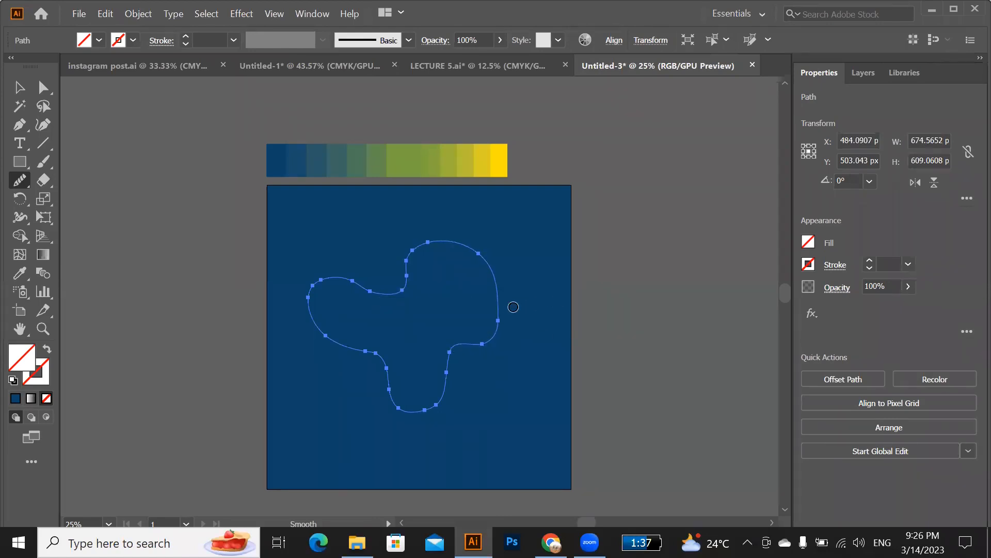
scroll(413, 309, "up", 3)
left_click_drag(383, 257, 738, 256)
mouse_move(296, 261)
left_mouse_down()
mouse_move(505, 262)
mouse_move(391, 241)
left_mouse_up()
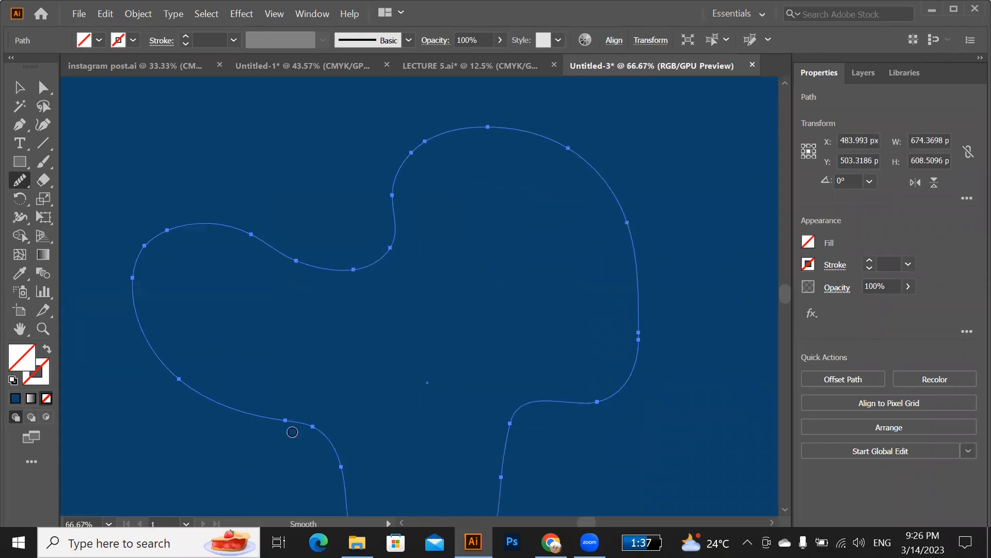
left_click_drag(312, 425, 682, 388)
left_click_drag(509, 433, 699, 373)
scroll(564, 381, "down", 3)
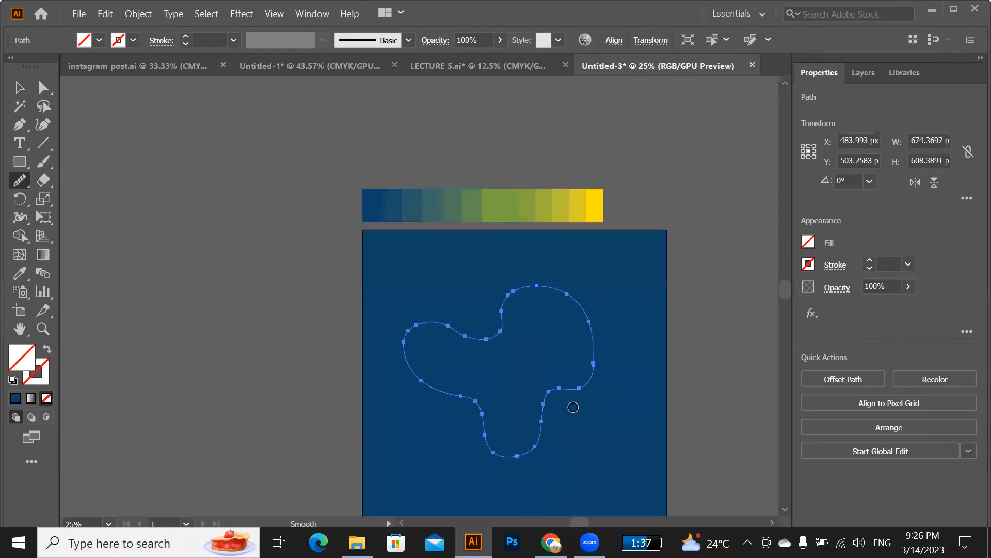
scroll(571, 405, "down", 1)
left_click_drag(518, 431, 682, 460)
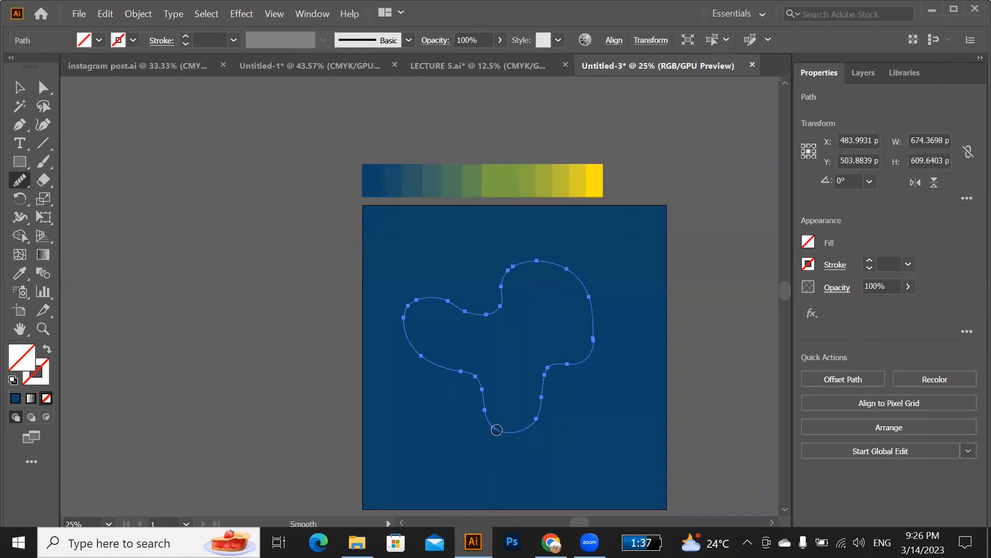
left_click_drag(417, 301, 480, 255)
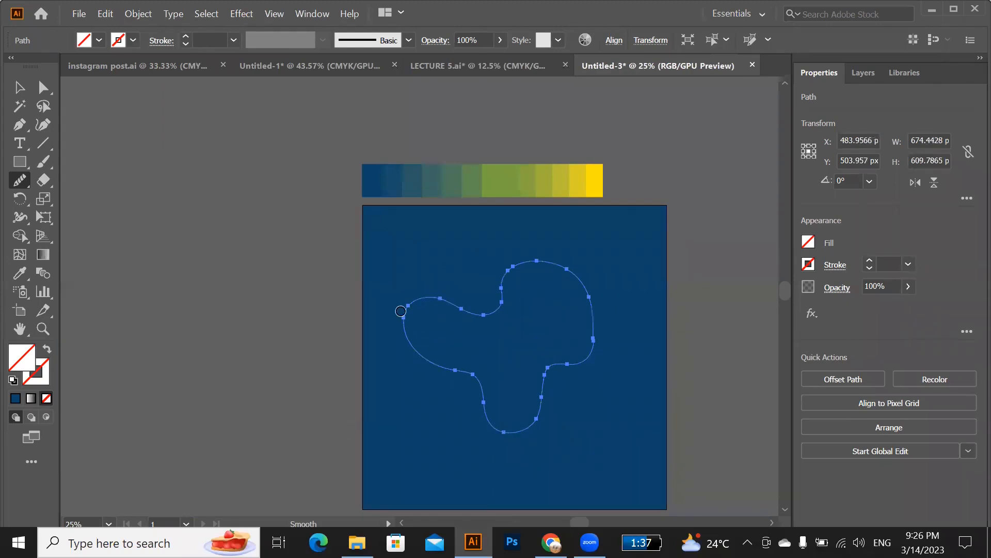
mouse_move(408, 305)
left_mouse_down()
mouse_move(566, 253)
mouse_move(650, 269)
left_mouse_up()
left_click_drag(590, 298, 646, 295)
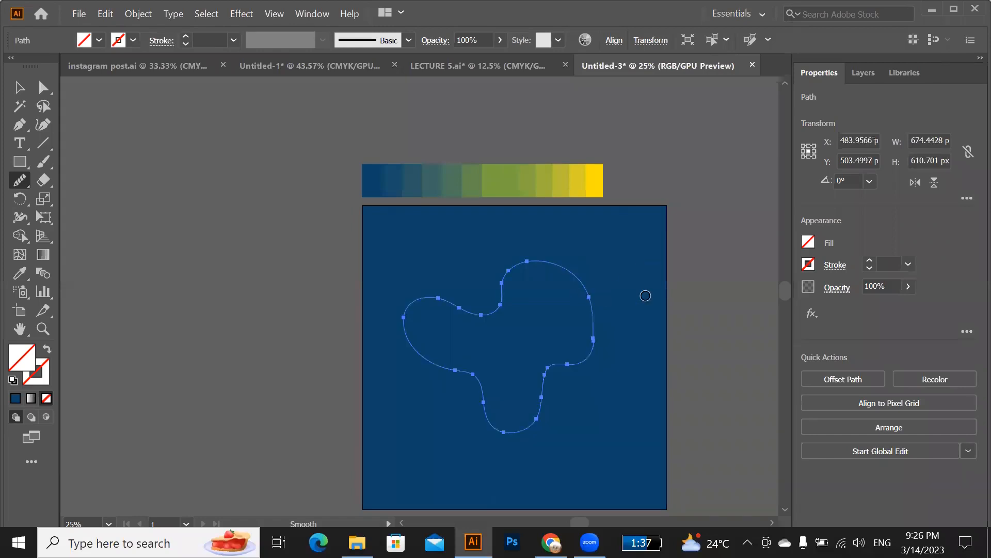
mouse_move(592, 340)
left_mouse_down()
mouse_move(657, 329)
mouse_move(586, 334)
mouse_move(594, 338)
mouse_move(538, 412)
mouse_move(621, 394)
left_mouse_up()
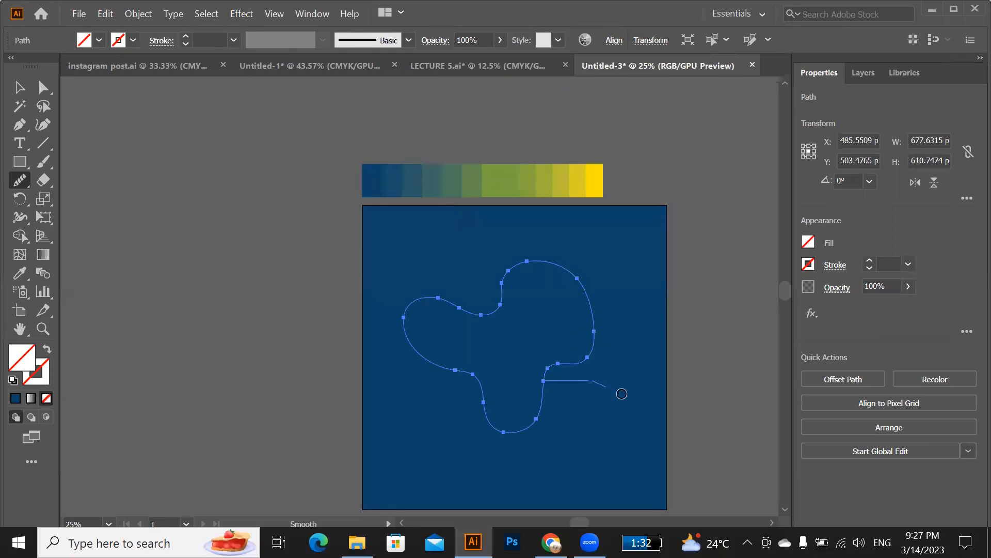
left_click_drag(501, 304, 578, 305)
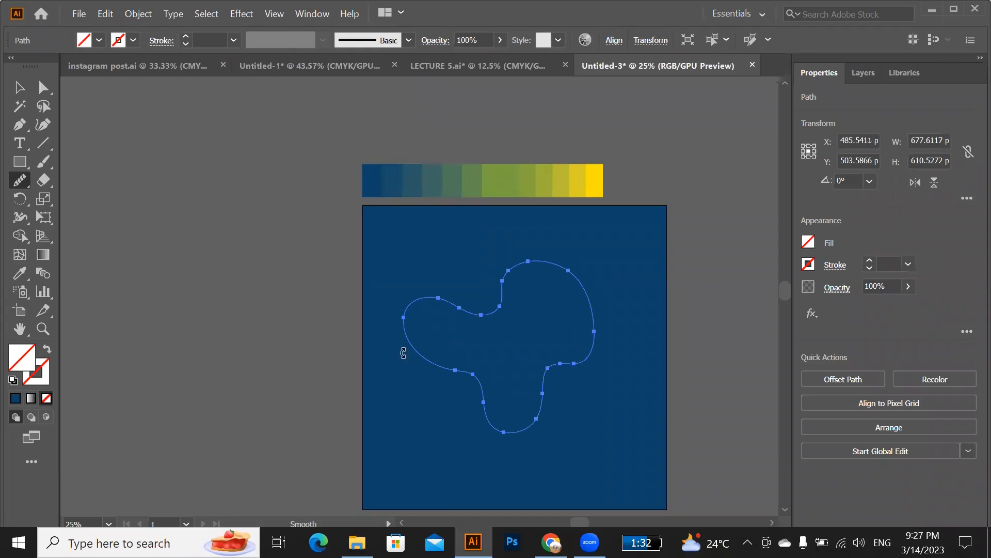
key("v")
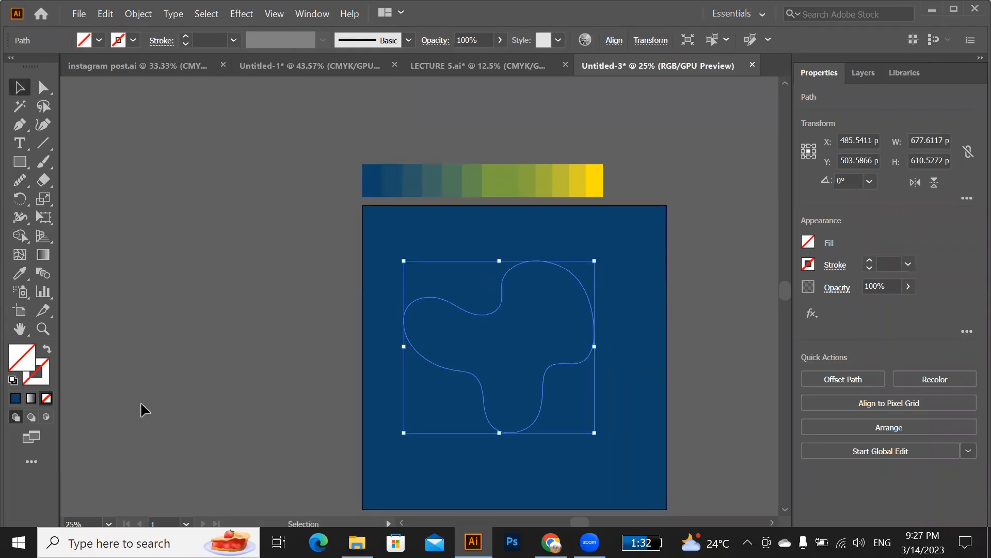
left_click(279, 375)
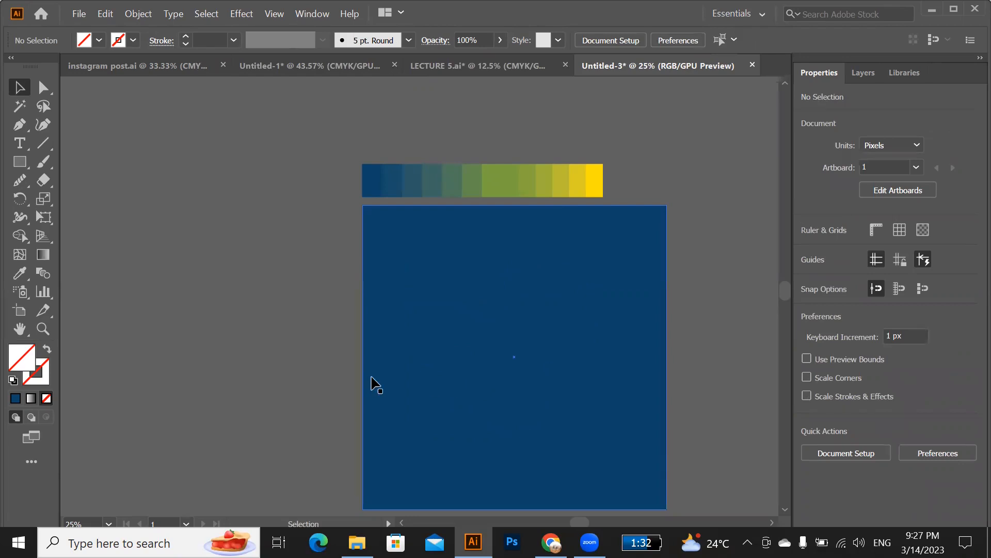
Enlarge the organic outline proportionally to about 778 by 701 px, filling more of the blue square's middle.
left_click(484, 397)
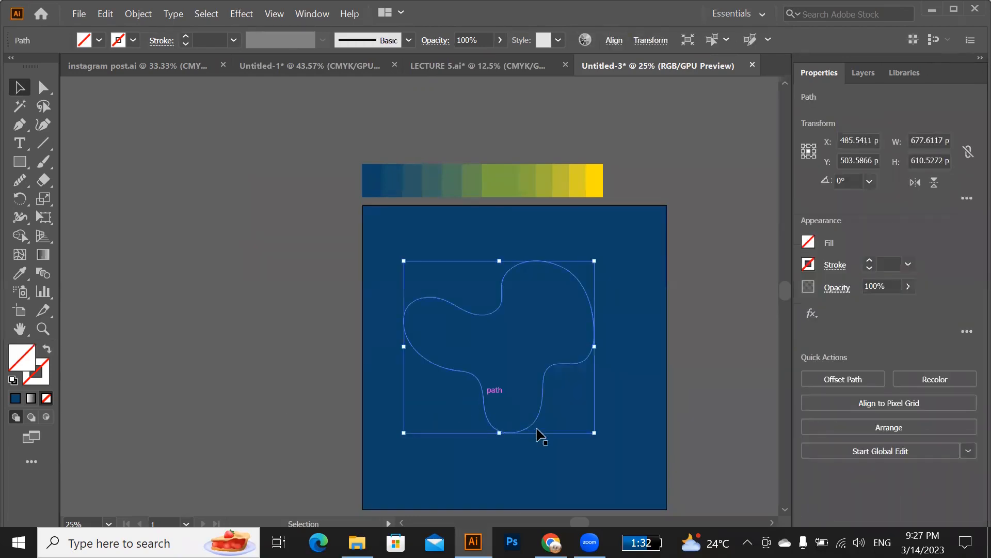
left_click_drag(595, 433, 623, 458)
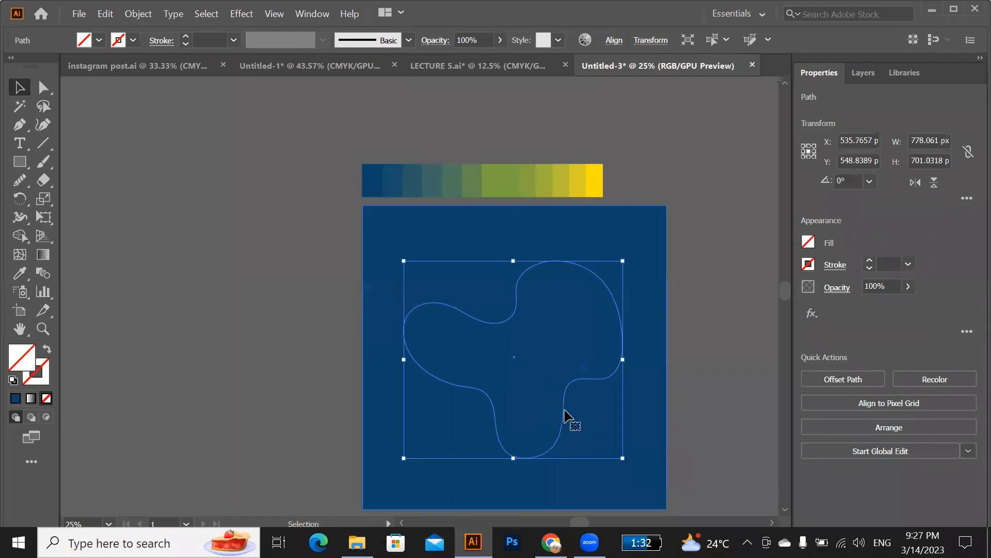
left_click_drag(565, 415, 566, 410)
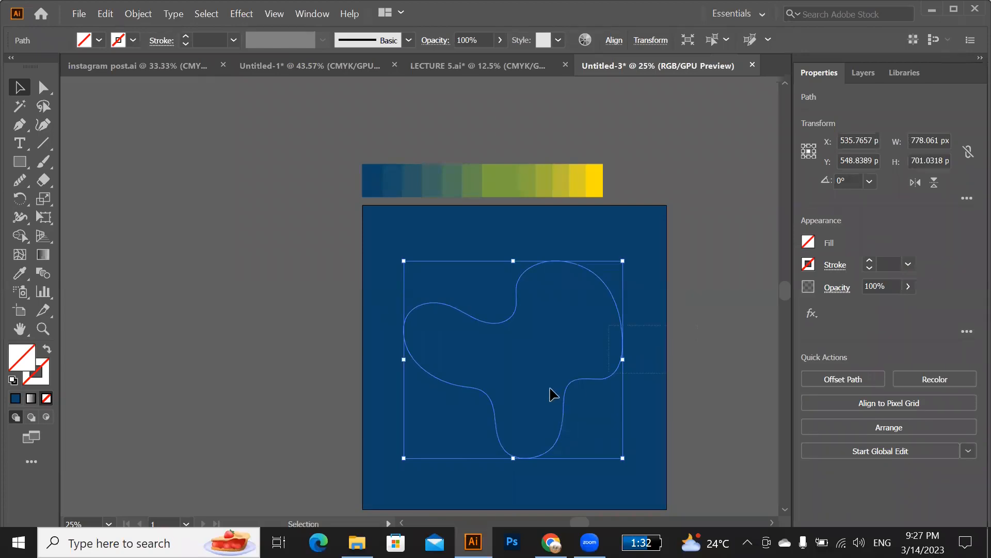
Cut the organic shape out of the blue square with Minus Front and deselect the result.
left_click(495, 405, "shift")
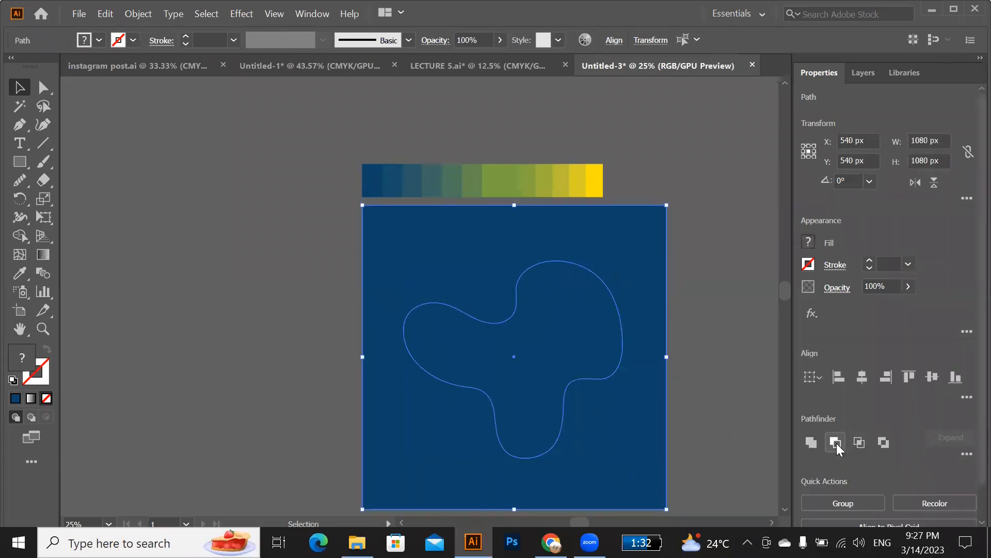
left_click(836, 442)
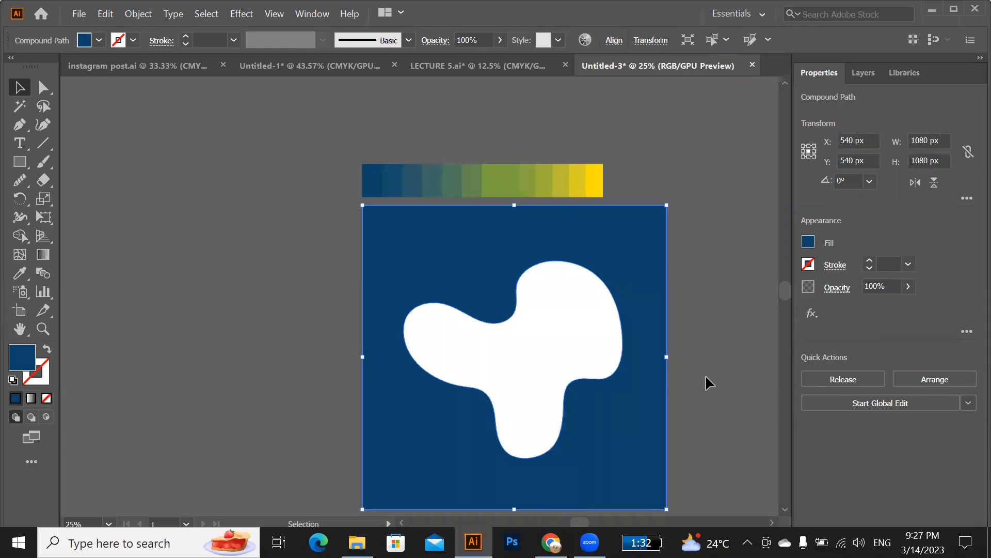
left_click(699, 399)
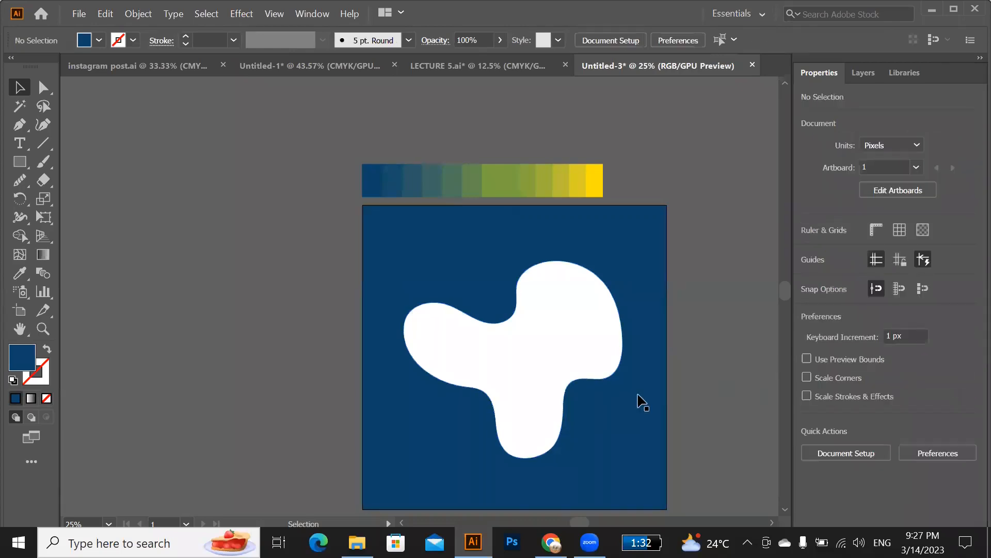
Scale the blue cut-out square down around its centre to about 619 by 619 px and deselect it.
scroll(640, 402, "down", 1)
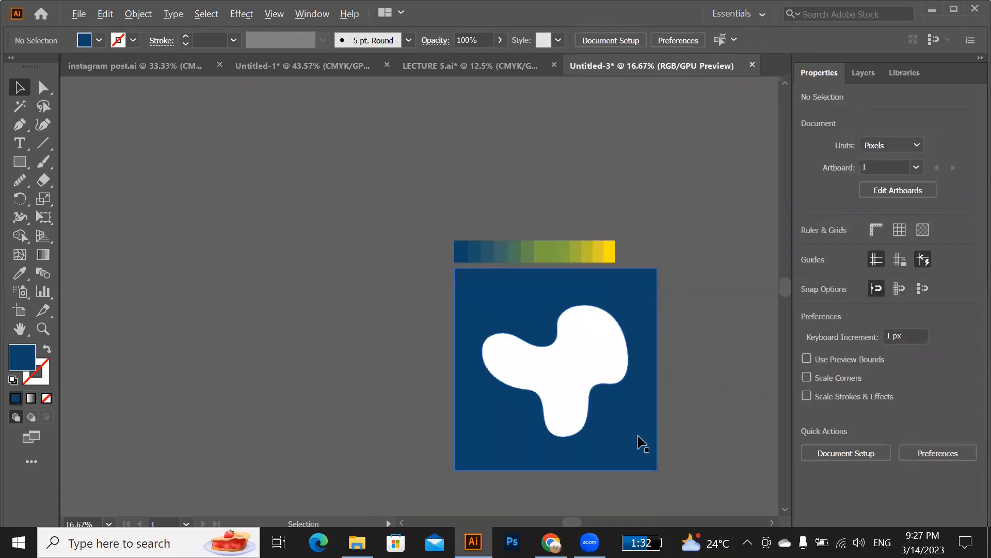
scroll(640, 441, "up", 2)
scroll(640, 442, "down", 1)
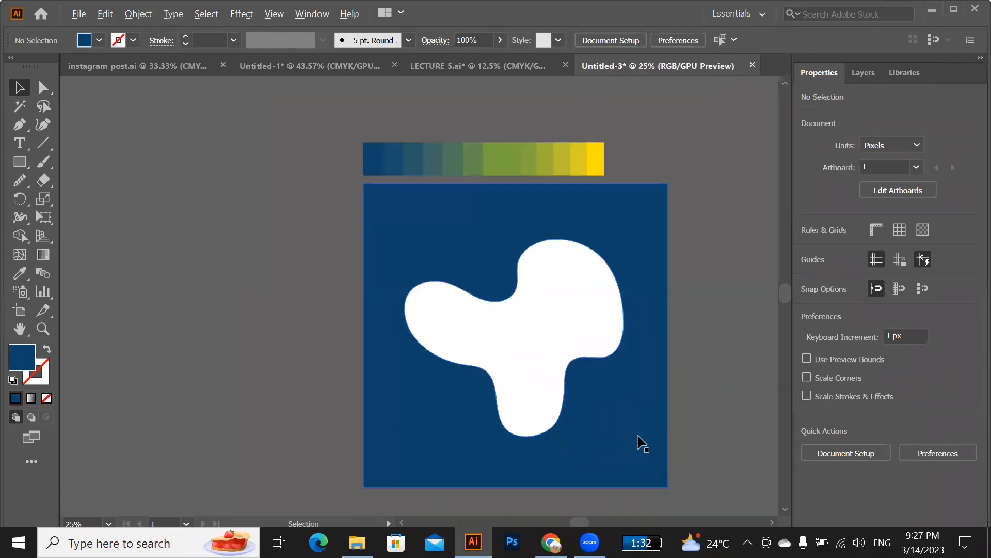
left_click(665, 483)
left_click_drag(667, 486, 620, 426)
left_click(679, 388)
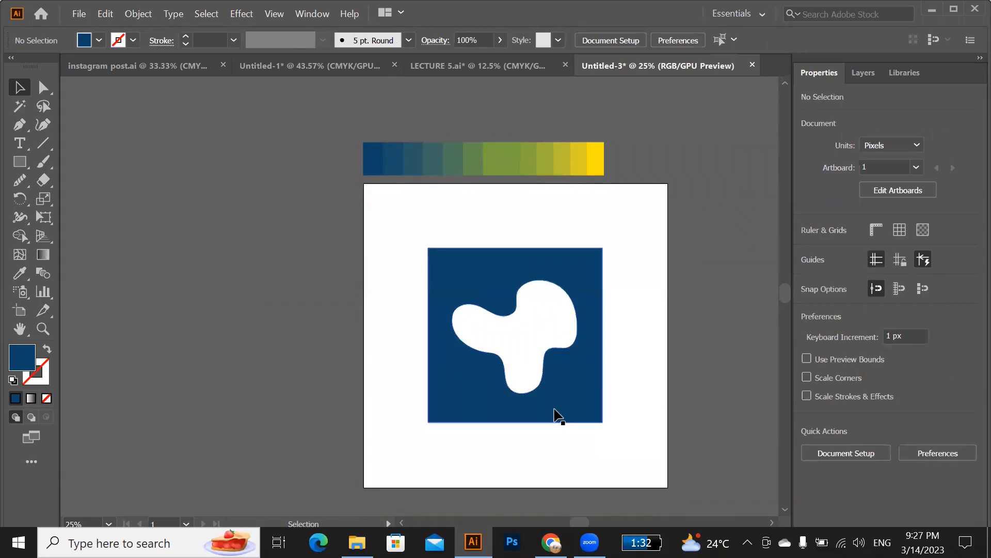
Copy the cut-out square in place on top and fill the copy with the strip's second blue.
mouse_move(556, 415)
left_mouse_down()
mouse_move(580, 413)
mouse_move(565, 399)
left_mouse_up()
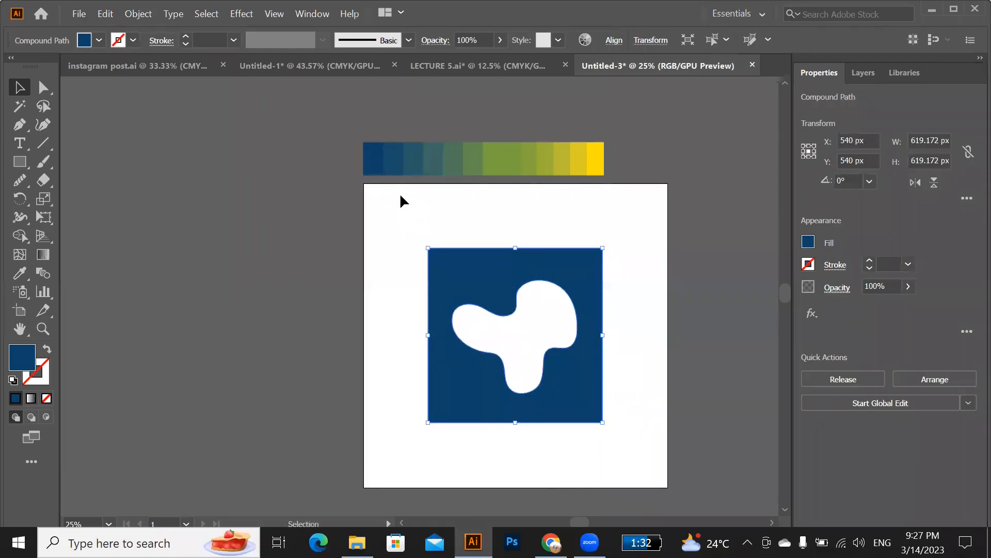
key("i")
left_click(393, 160)
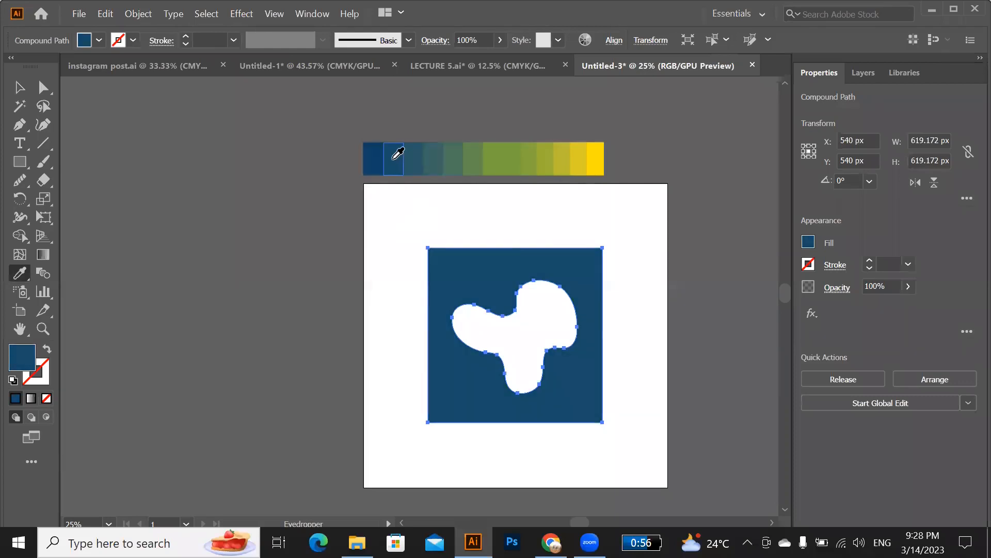
key("v")
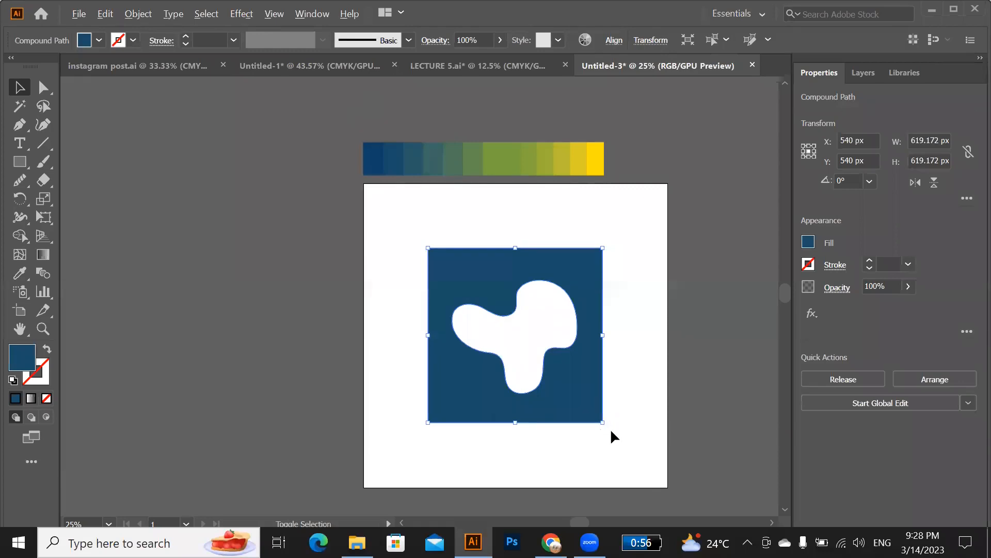
Enlarge the front copy proportionally around its centre until a darker rim shows inside its opening, and deselect it.
left_click_drag(603, 424, 626, 443)
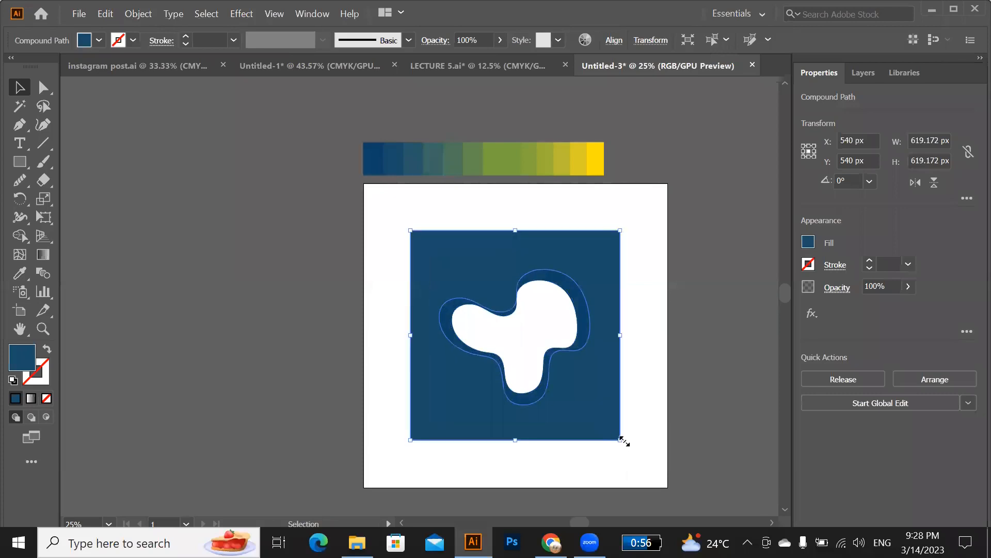
left_click(653, 395)
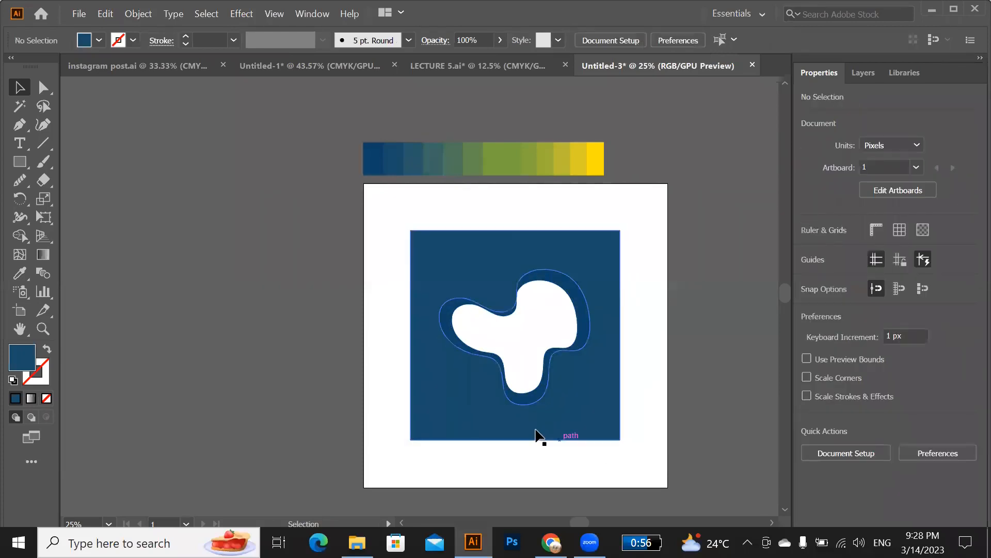
Try moving the rear dark-blue cut-out layer about 144 px to the left.
scroll(533, 433, "up", 3)
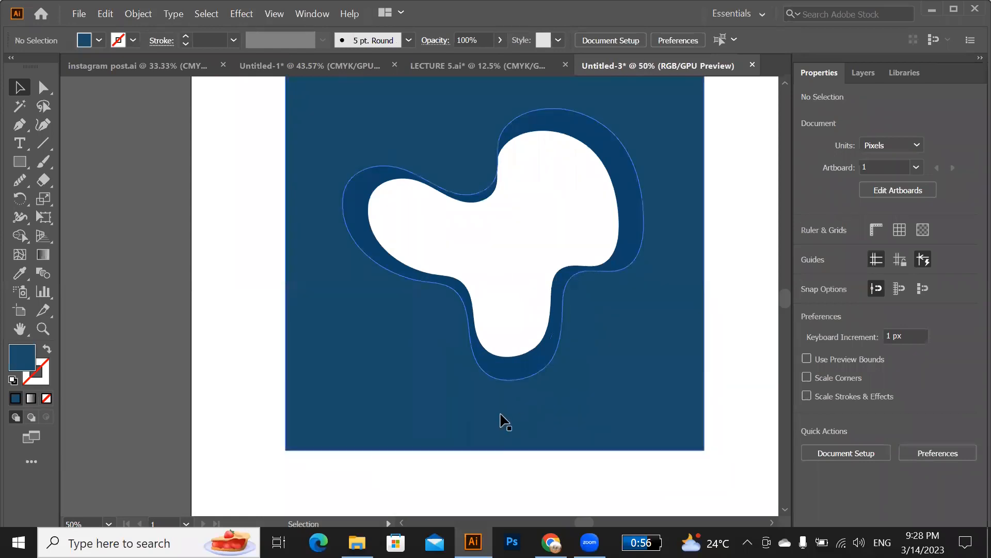
left_click_drag(505, 368, 424, 367)
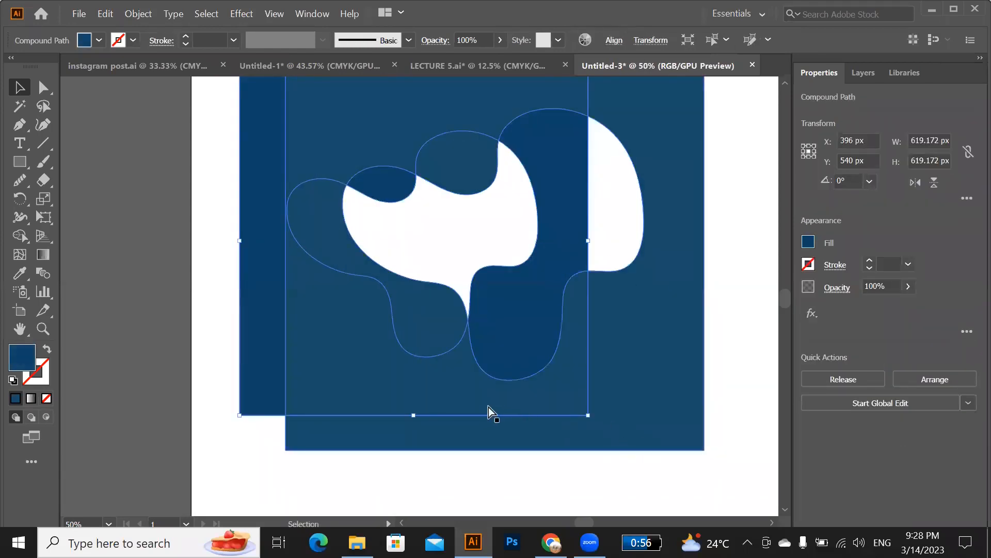
left_click(532, 324)
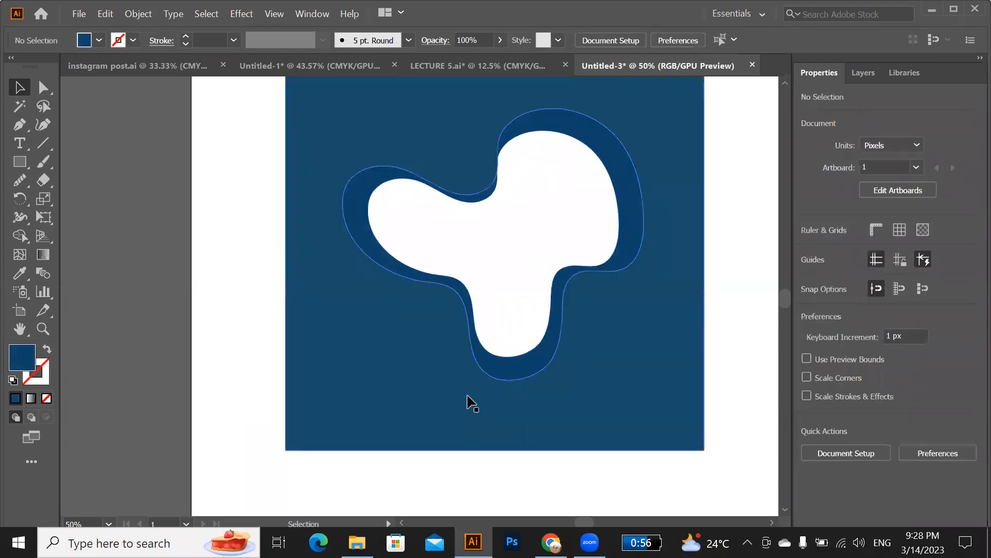
Copy the front cut-out square, enlarge the copy around its centre to about 880 px, and fill it with the strip's third colour.
scroll(522, 393, "down", 1)
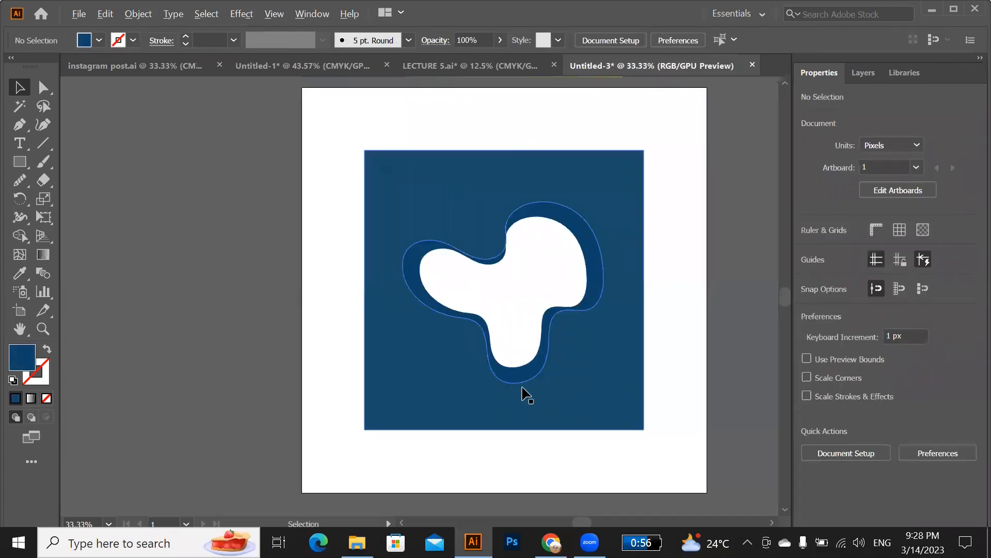
scroll(523, 387, "down", 1)
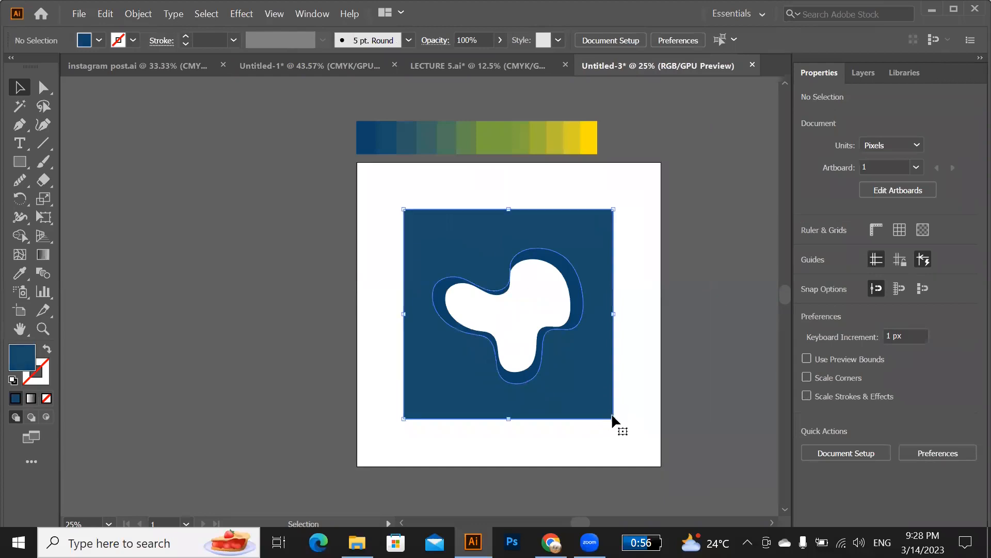
left_click(587, 405)
left_click_drag(586, 404, 635, 438)
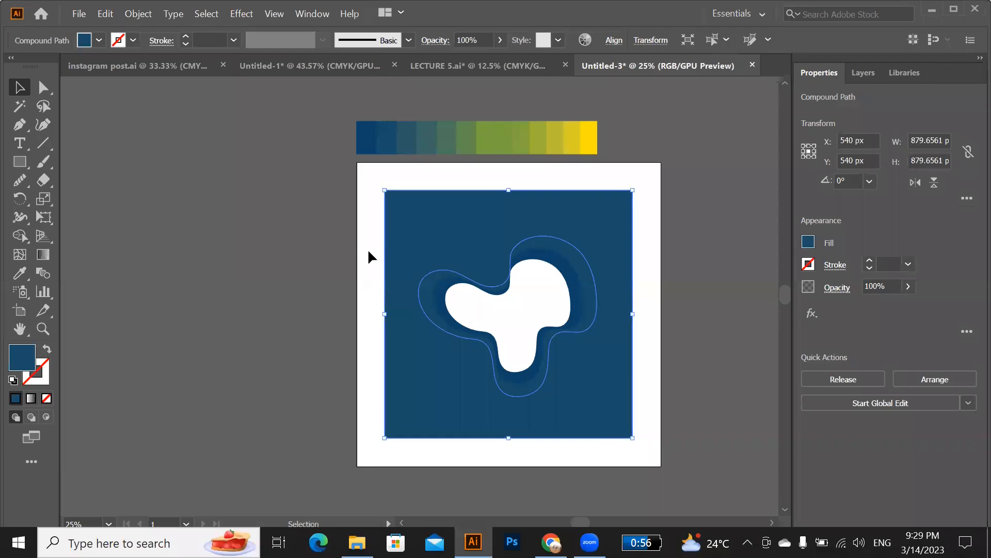
key("i")
left_click(408, 138)
key("v")
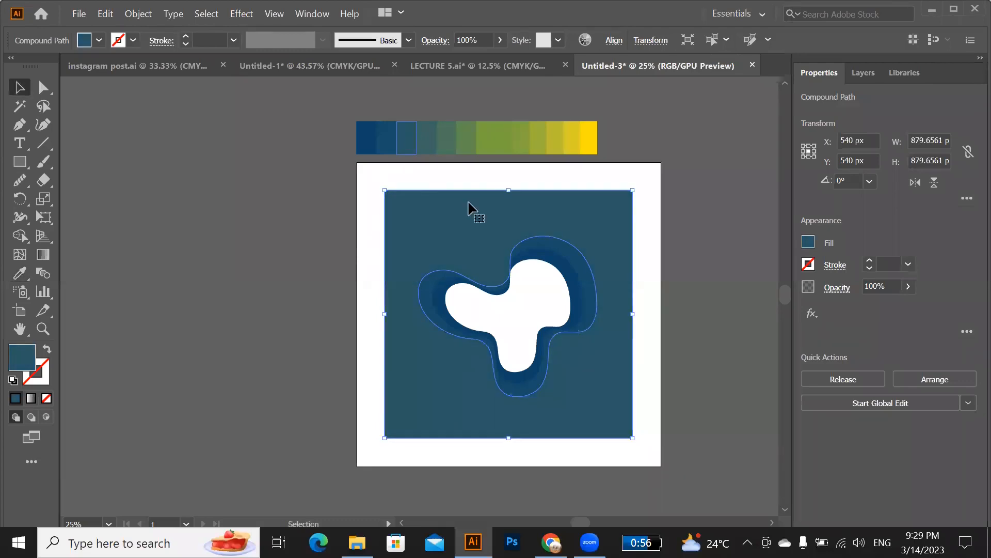
left_click(618, 445)
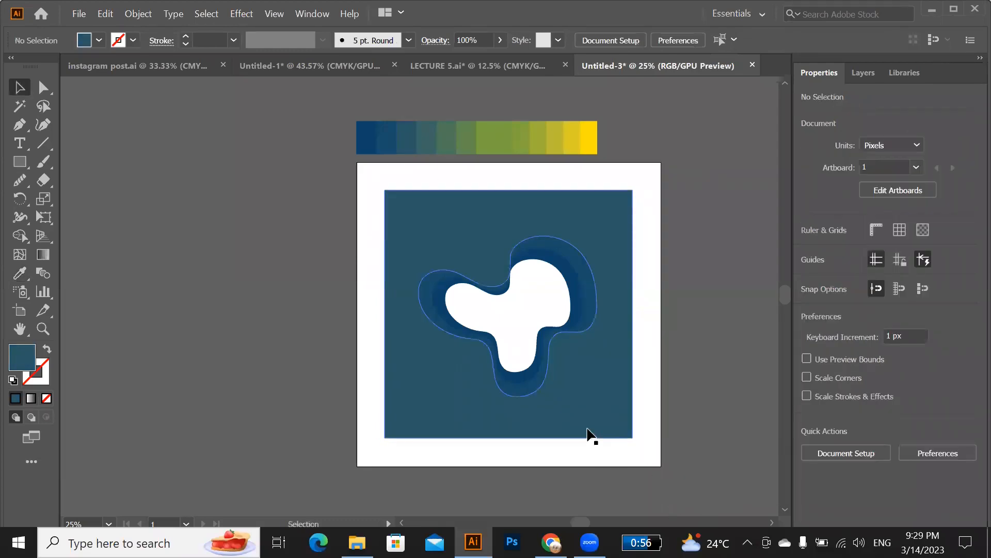
Duplicate the front square again, scale the copy to about 982 px around its centre, and fill it with the strip's fourth colour.
left_click_drag(587, 428, 649, 468)
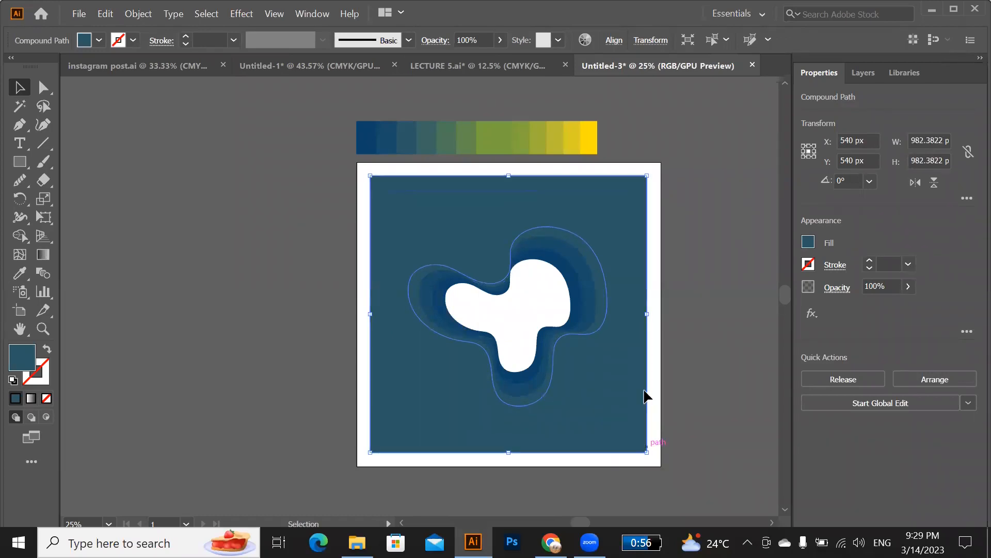
key("i")
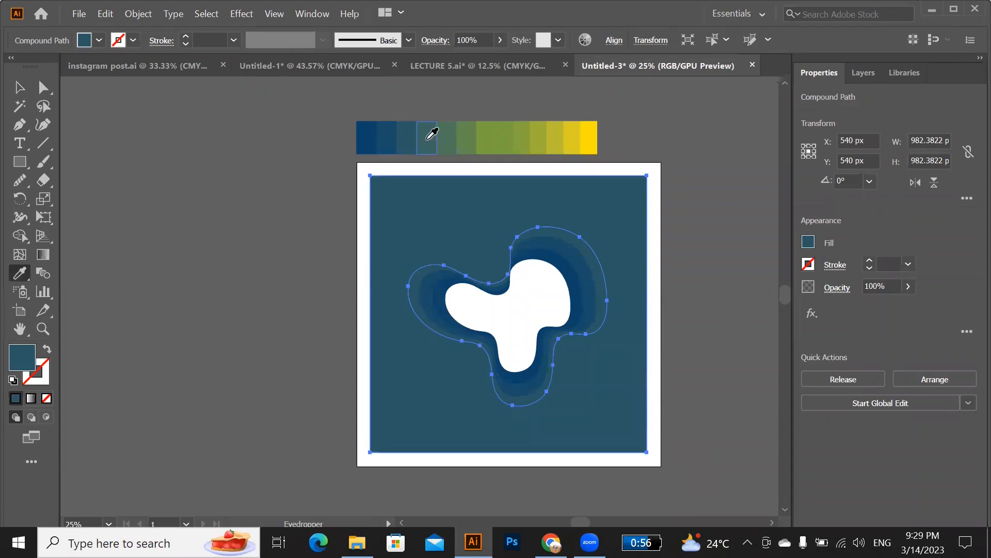
left_click(427, 139)
key("v")
left_click(678, 320)
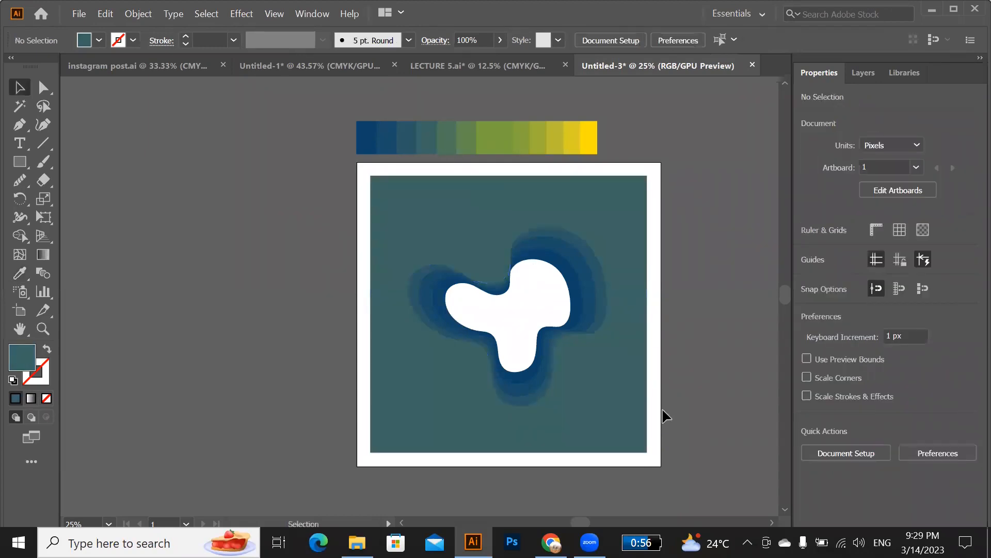
Add another centred copy of the front square about 1118 px wide and fill it with the strip's fifth colour.
left_click(625, 398)
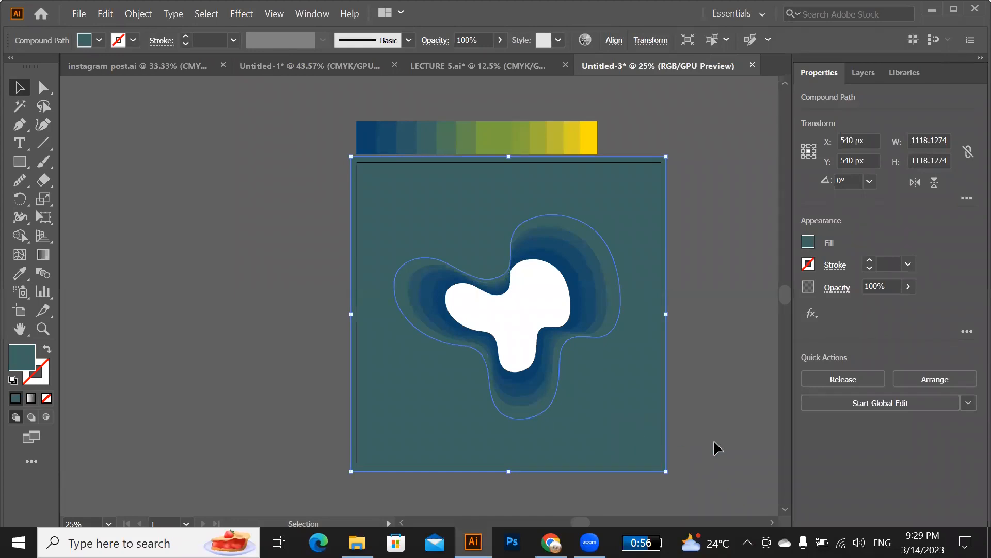
left_click(715, 442)
left_click_drag(642, 452, 527, 470)
key("ctrl+z")
key("i")
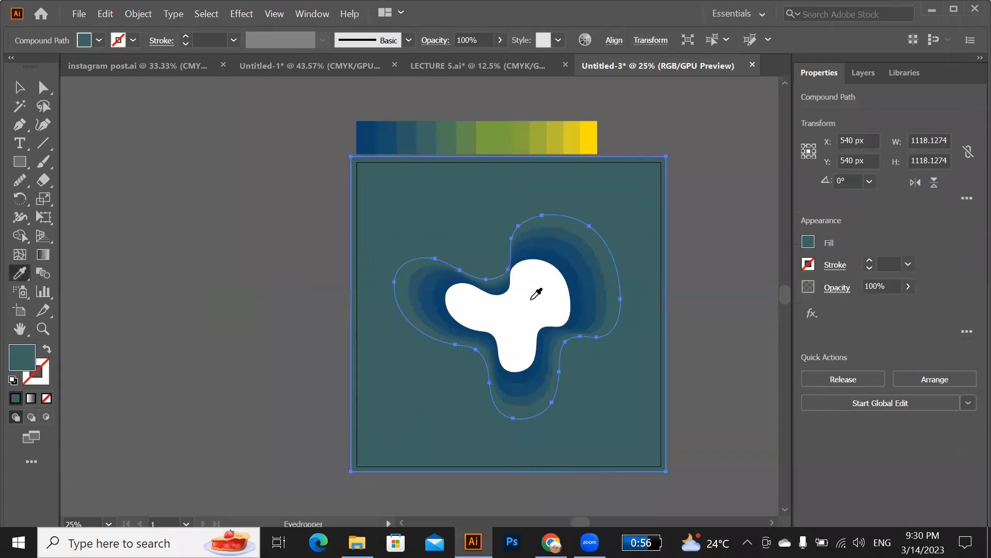
left_click(455, 136)
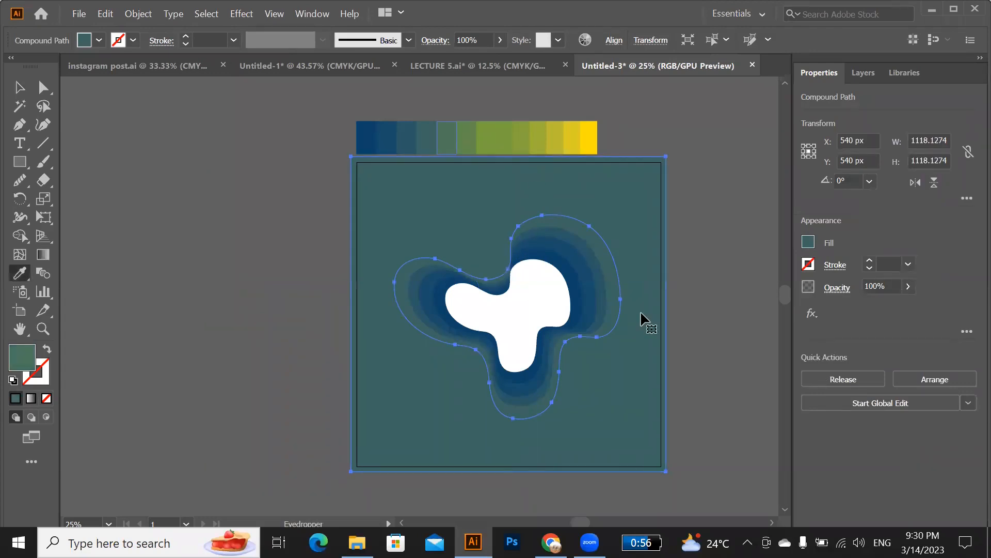
key("v")
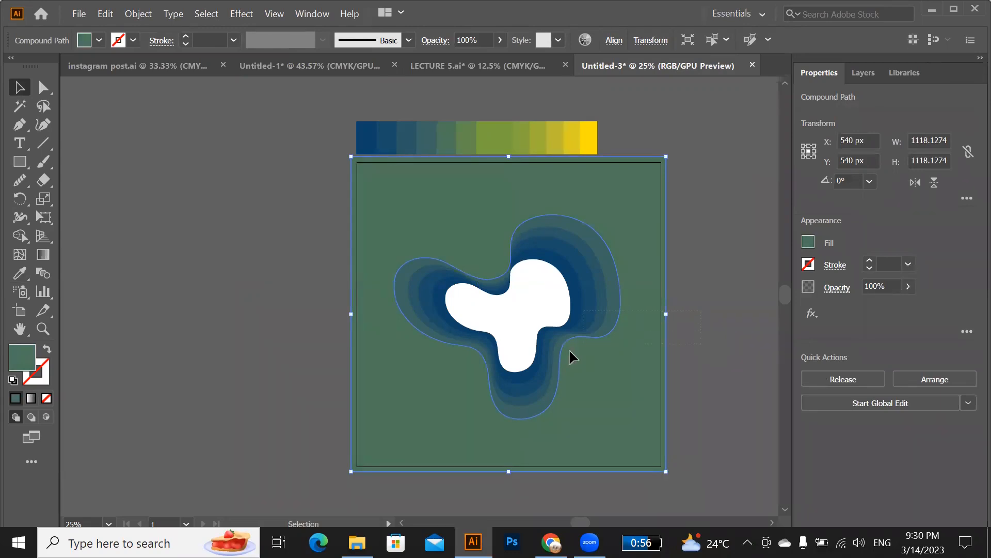
Scale the whole stack of cut-out squares down around its centre so it fits well inside the artboard, and deselect it.
left_click_drag(570, 351, 515, 377)
left_click_drag(666, 471, 606, 416)
left_click(625, 412)
Copy the front square, enlarge the copy around its centre to about 707 px, and fill it with the strip's sixth colour.
left_click(587, 392, "shift")
left_click(596, 402)
key("i")
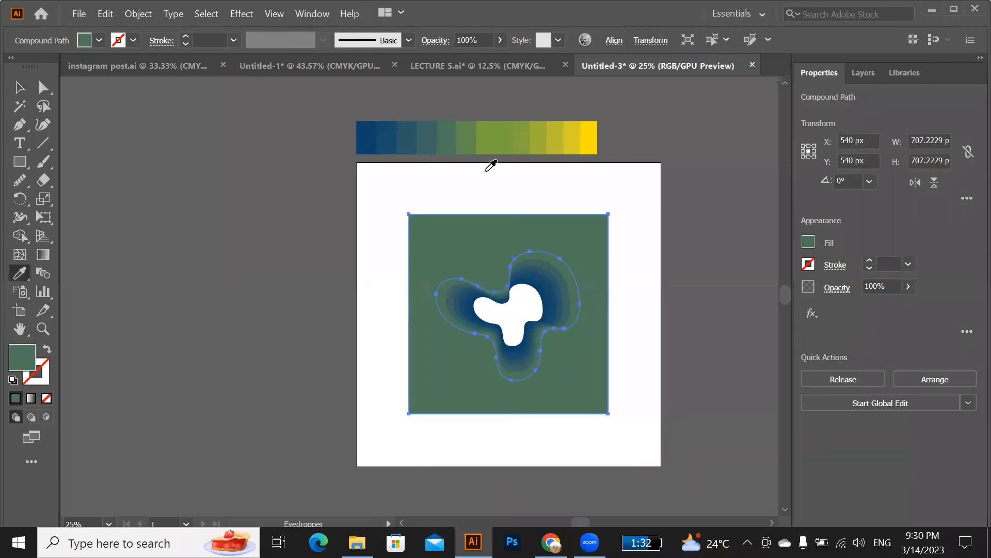
left_click(466, 138)
key("v")
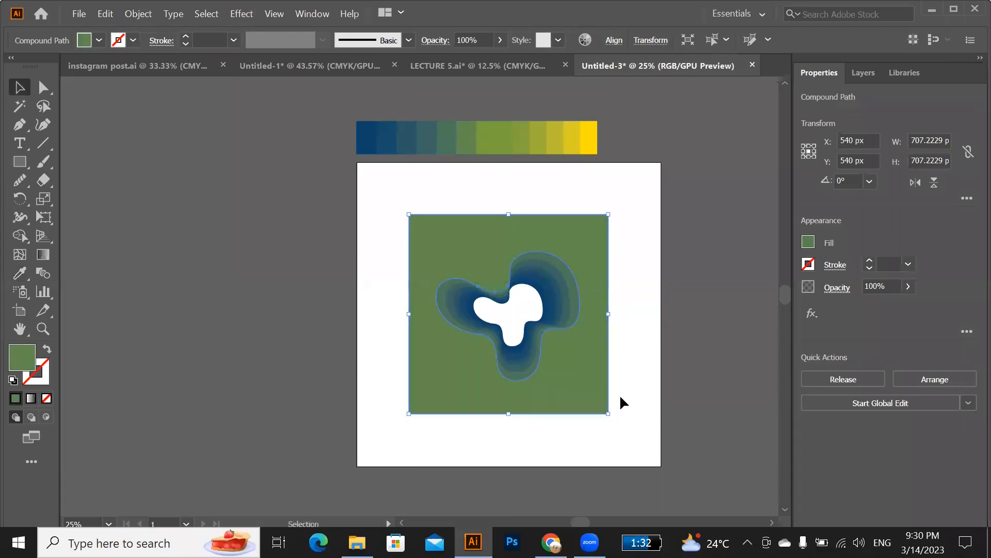
left_click(620, 394)
Duplicate the front green square, line the copy up over the stack again, and enlarge it to about 808 px.
left_click_drag(592, 386, 609, 388)
left_click(609, 388, "shift")
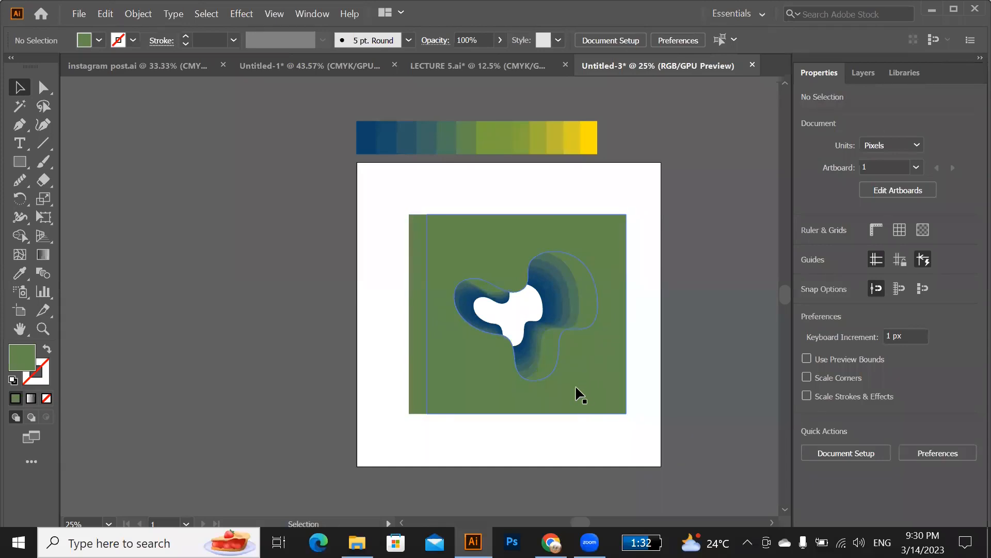
left_click_drag(570, 389, 556, 382)
left_click_drag(608, 412, 621, 428)
Fill the 808 px copy with the brighter green from the middle of the strip and deselect it.
key("i")
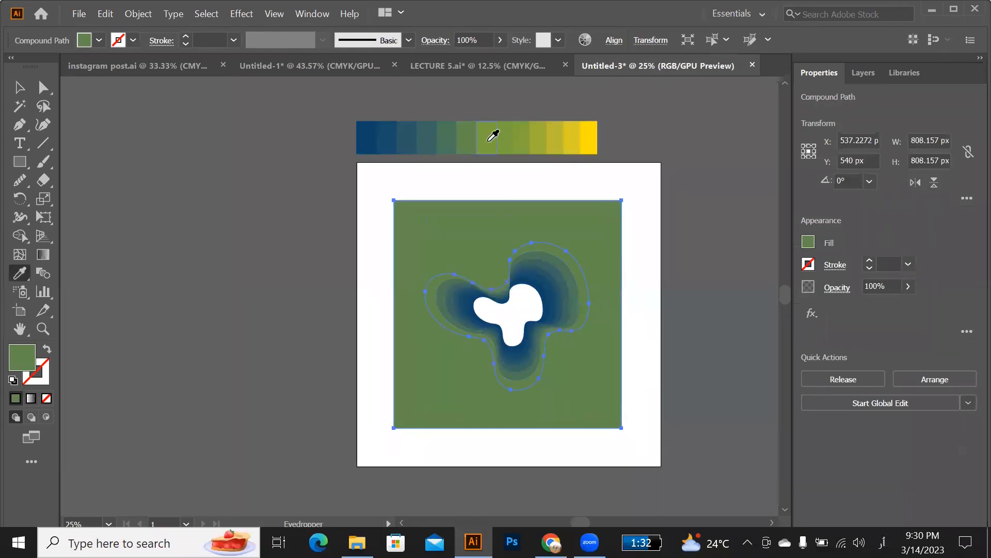
left_click(489, 140)
key("v")
left_click(658, 453)
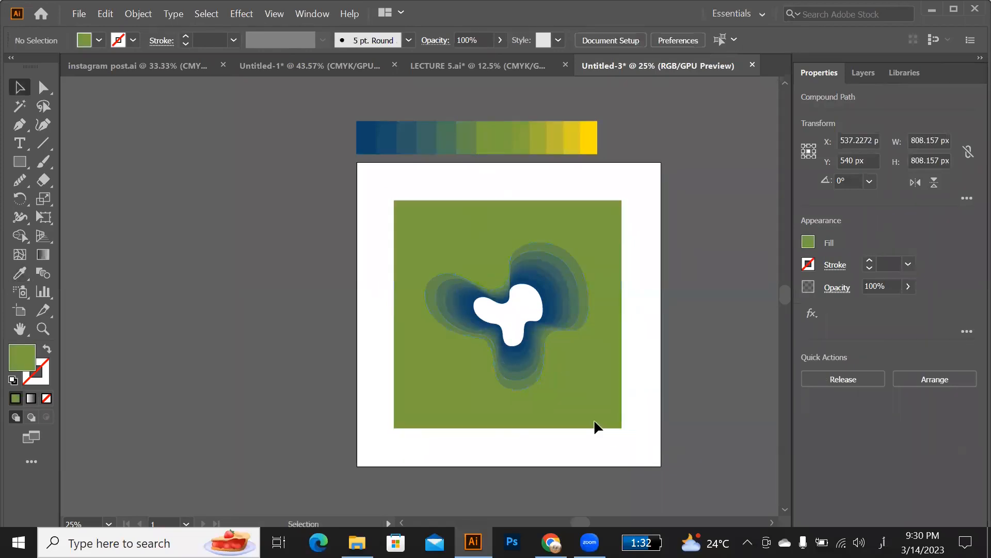
Copy the front square, enlarge the copy to about 921 px, and fill it with the strip's slightly yellower green.
left_click_drag(594, 419, 636, 443)
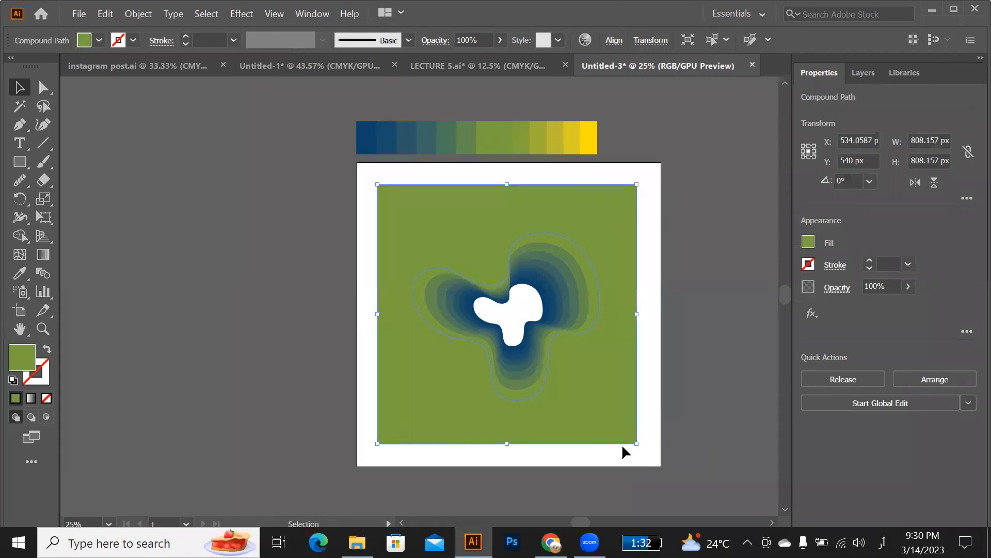
key("i")
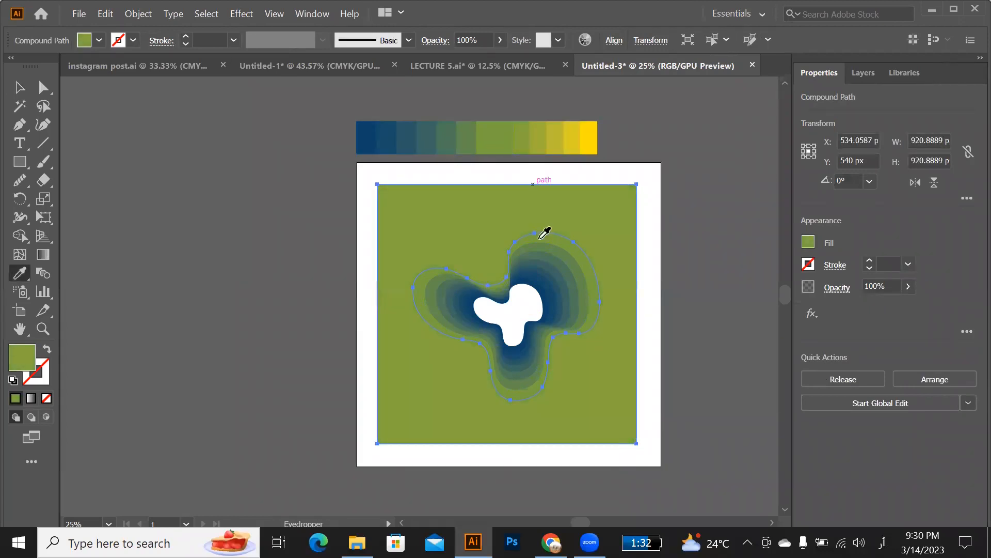
key("v")
left_click(668, 397)
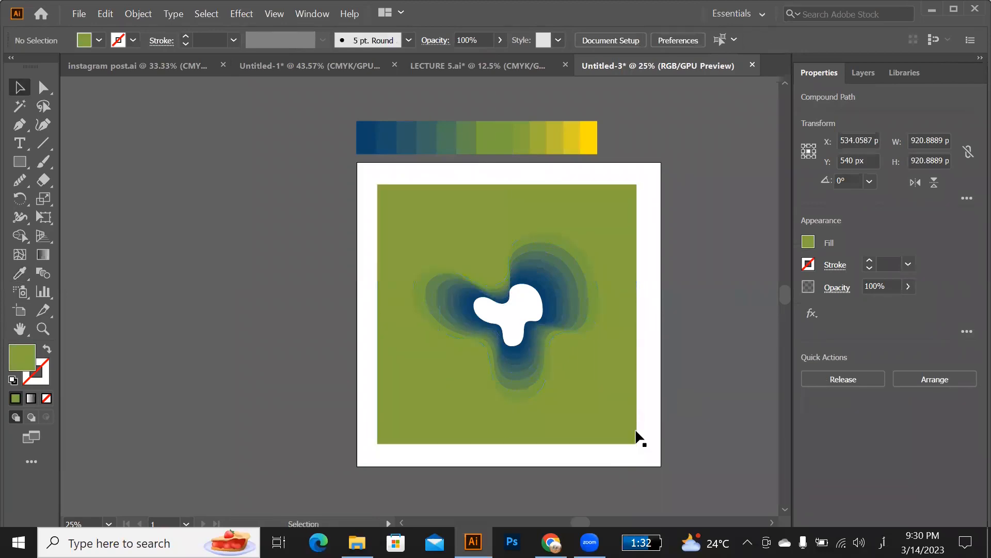
Copy the front square, enlarge the copy to about 1054 px, and fill it with the strip's olive green.
left_click_drag(637, 435, 657, 464)
key("i")
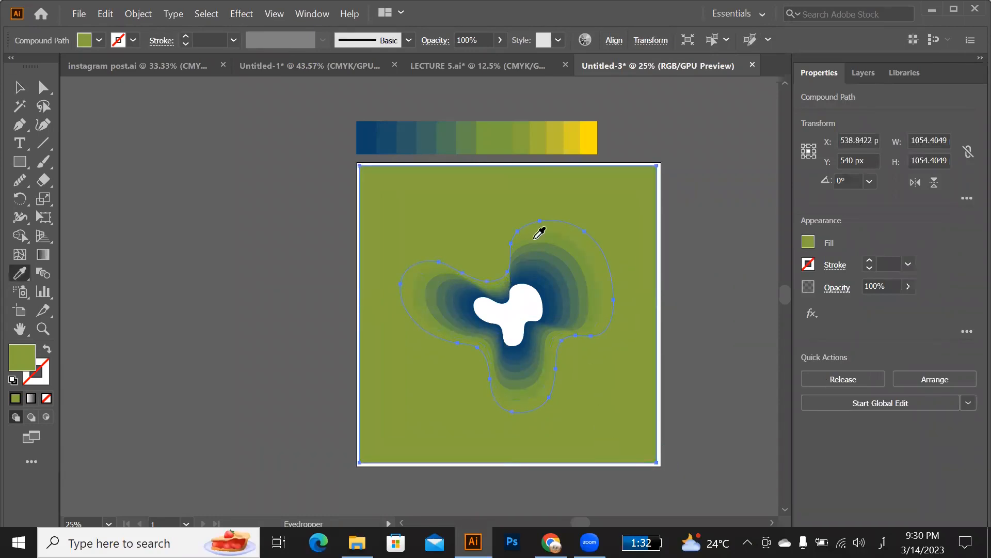
left_click(539, 139)
key("v")
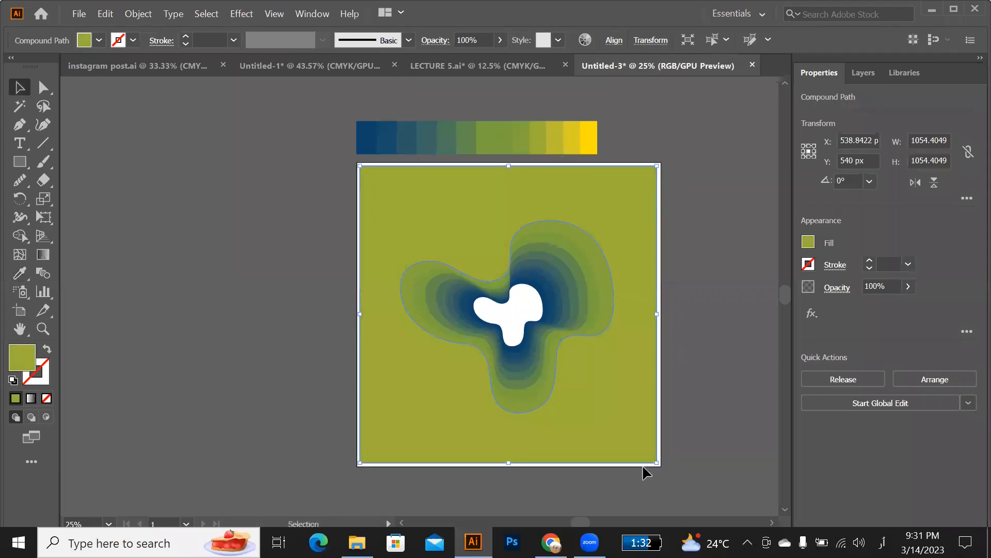
Copy the olive green square, enlarge the copy to about 1162 px, and fill it with the strip's dark mustard yellow.
mouse_move(641, 429)
left_mouse_down()
mouse_move(670, 430)
mouse_move(642, 430)
left_mouse_up()
left_click_drag(651, 467, 667, 480)
key("i")
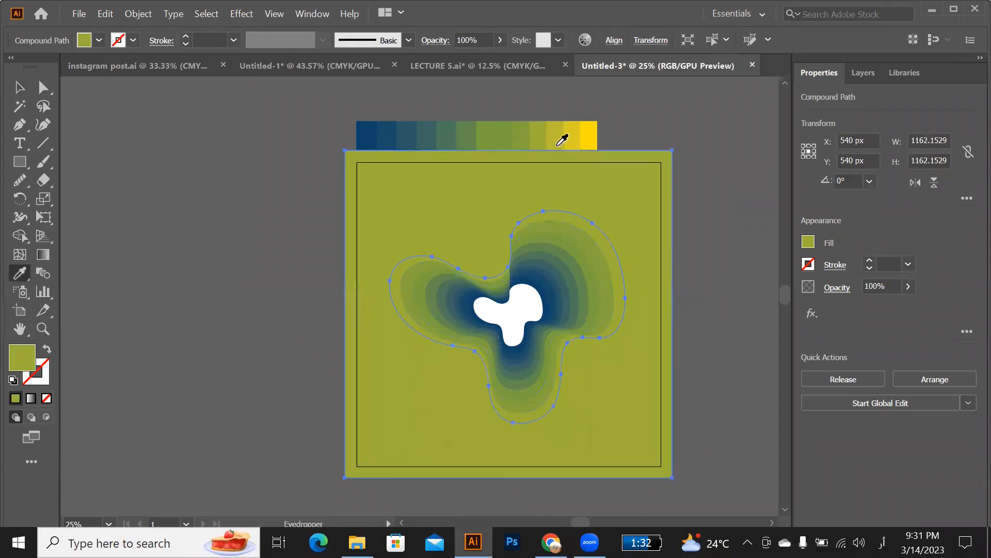
left_click(554, 139)
key("v")
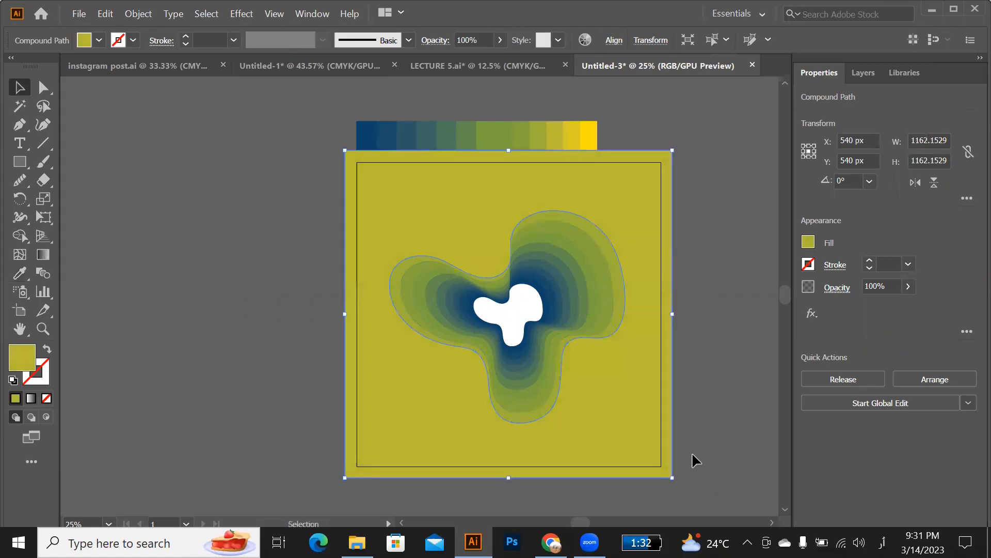
left_click(687, 450)
Copy the mustard square, enlarge the copy to about 1269 px, and fill it with the strip's second-to-last yellow.
left_click_drag(642, 448, 688, 493)
key("i")
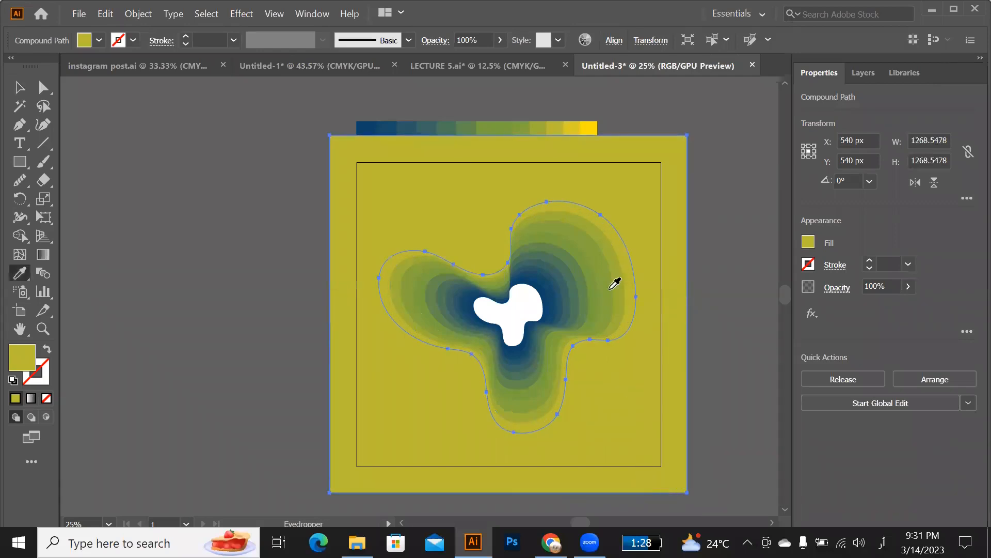
left_click(579, 127)
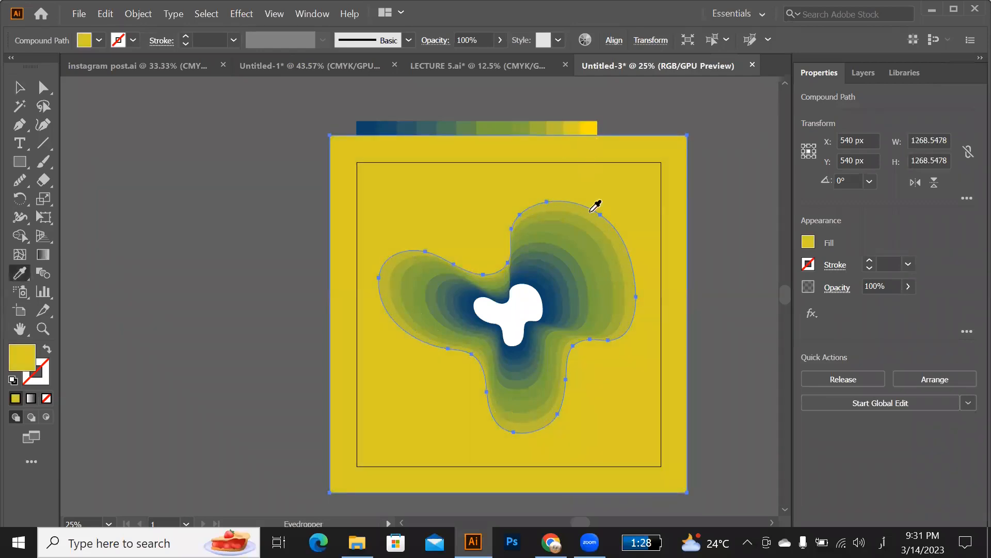
key("v")
Copy the yellow front square with a slight offset and enlarge the copy to about 1392 px over the stack.
mouse_move(671, 419)
left_mouse_down()
mouse_move(693, 420)
mouse_move(665, 412)
left_mouse_up()
key("ctrl+shift+a")
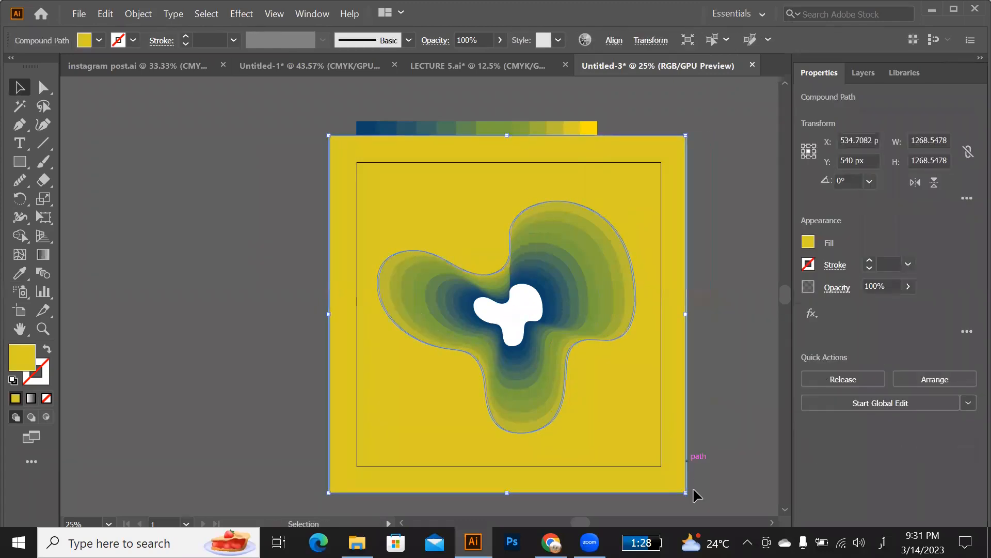
left_click_drag(677, 458, 708, 512)
Select all the layers and scale the stack down around its centre until the front square is about 812 px wide.
key("i")
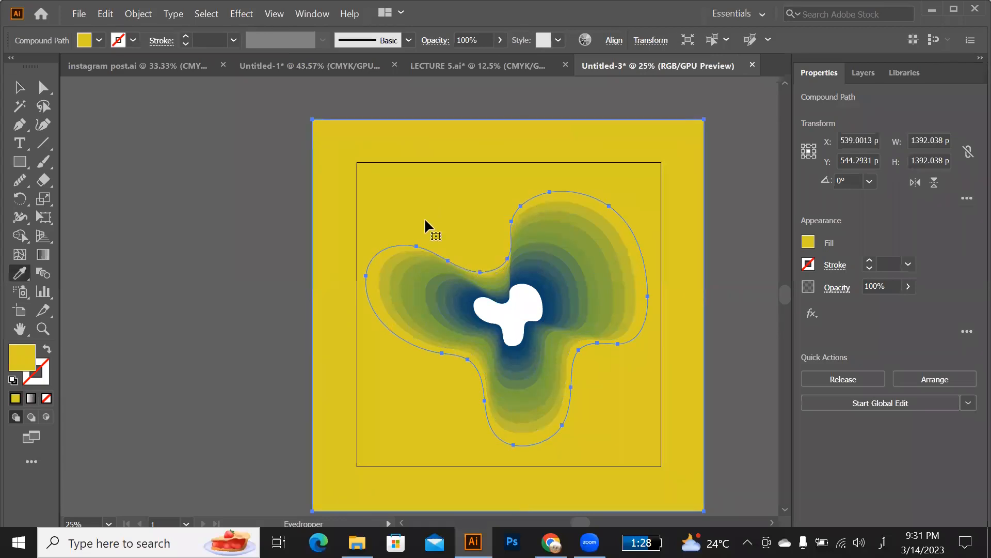
key("v")
key("ctrl+a")
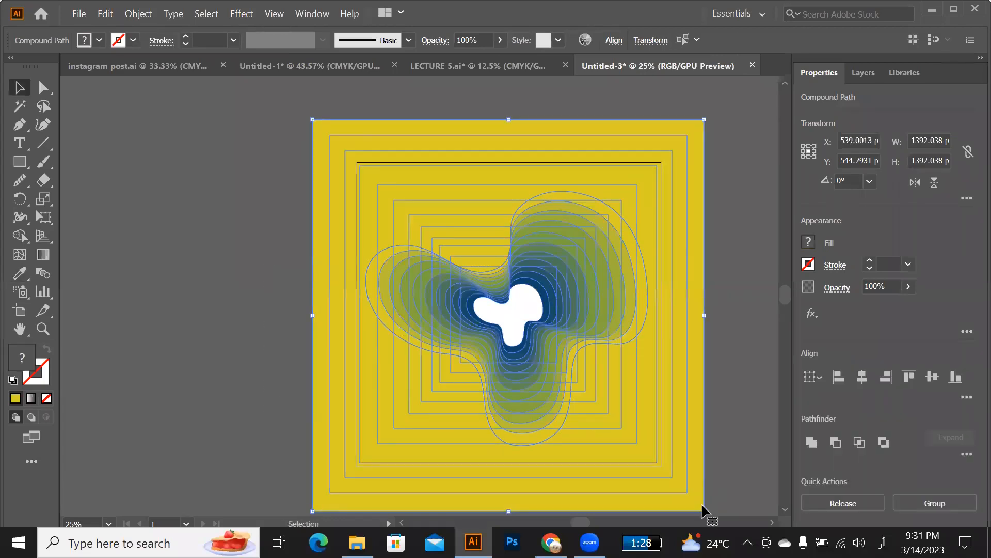
left_click_drag(706, 512, 623, 430)
Fill the front cut-out square with the bright yellow at the end of the strip and deselect it.
left_click(608, 401)
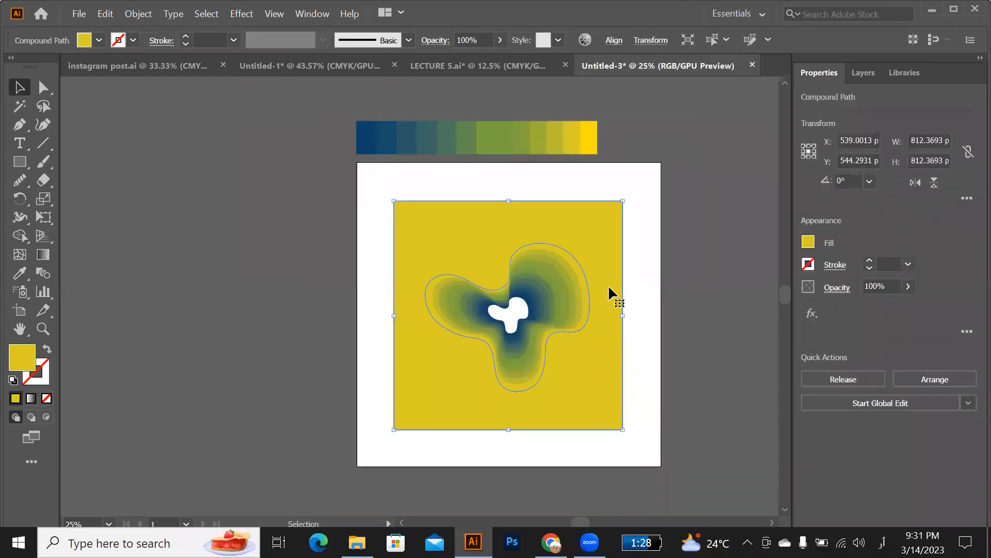
key("i")
left_click(593, 136)
key("v")
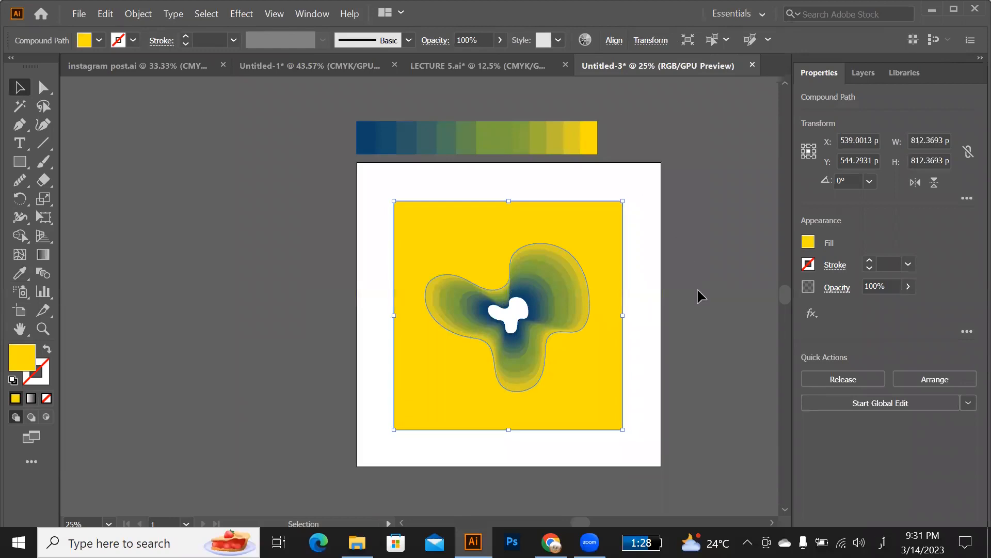
left_click(697, 287)
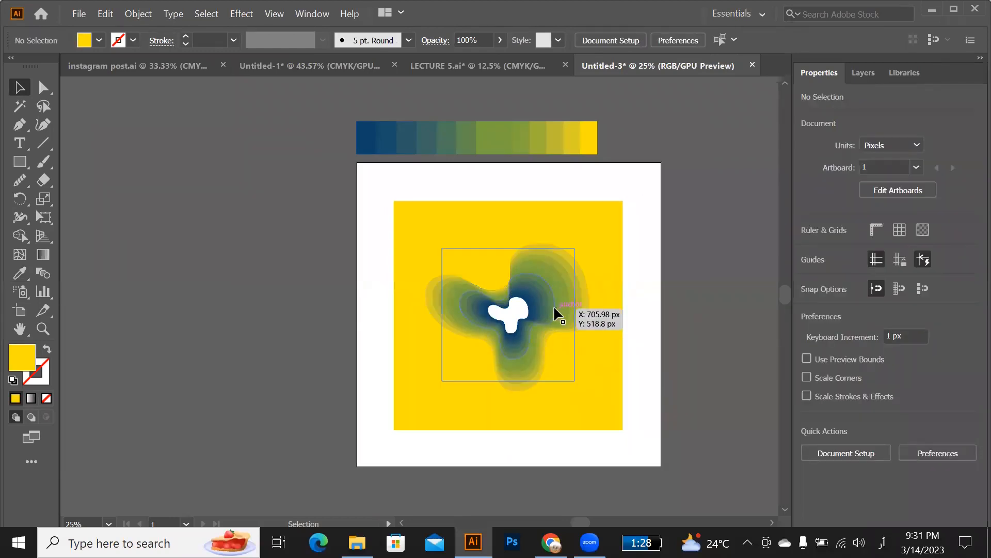
Shift the inner bright-green cut-out layer sideways to X about 534 px and scale it down around its centre to about 160 px.
left_click_drag(553, 305, 560, 338)
key("shift+alt")
key("a")
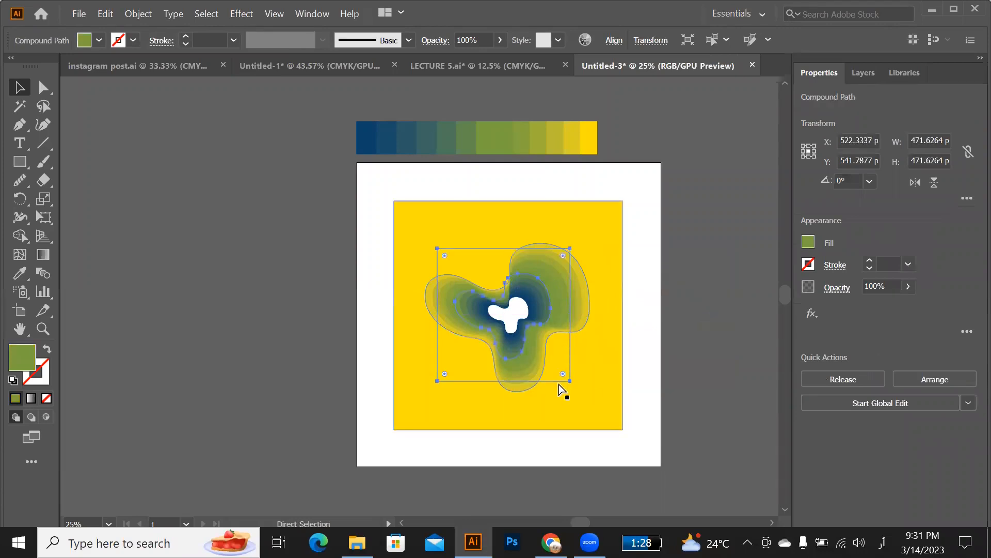
key("v")
left_click_drag(569, 369, 571, 369)
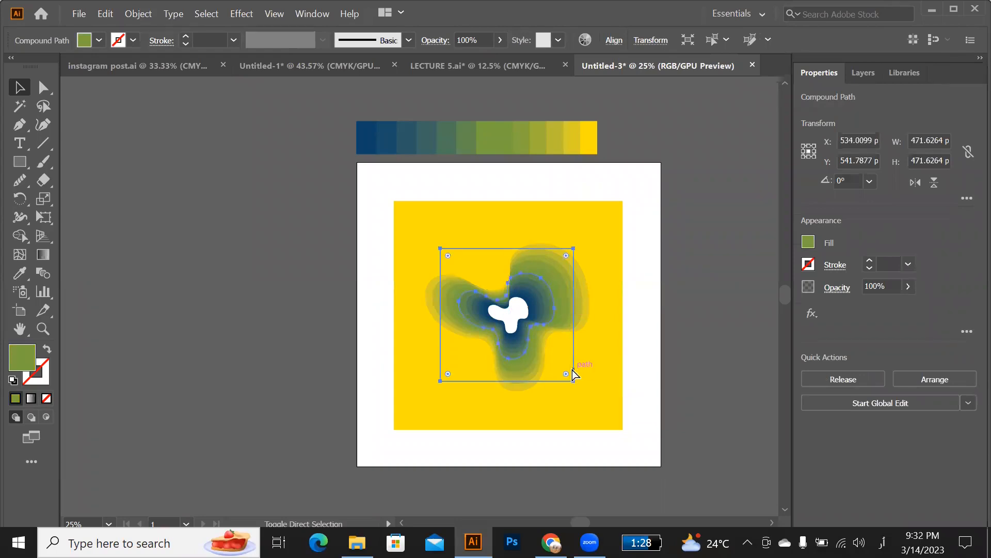
left_click_drag(571, 368, 539, 333)
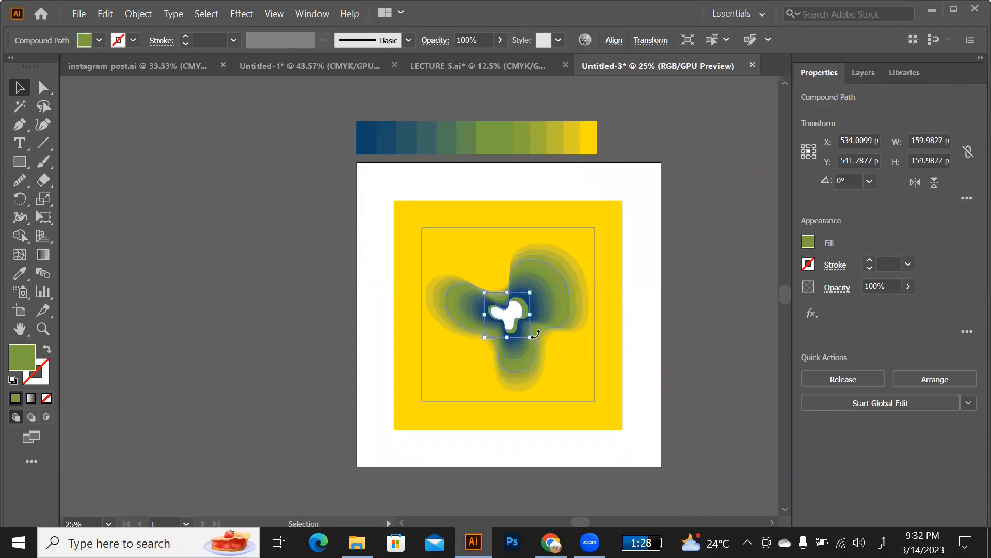
Centre the inner bright-green cut-out layer at X 540, Y 540 px, enlarge it to about 175 px wide, and deselect it.
scroll(537, 332, "up", 4)
left_click_drag(481, 253, 488, 252)
left_click_drag(519, 341, 526, 354)
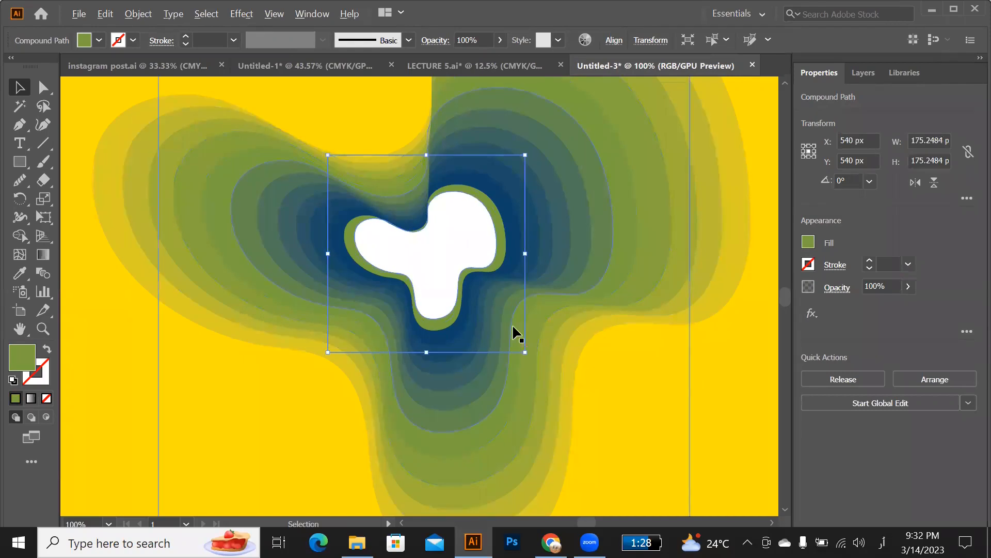
scroll(513, 324, "down", 4)
left_click(541, 325)
scroll(539, 323, "up", 3)
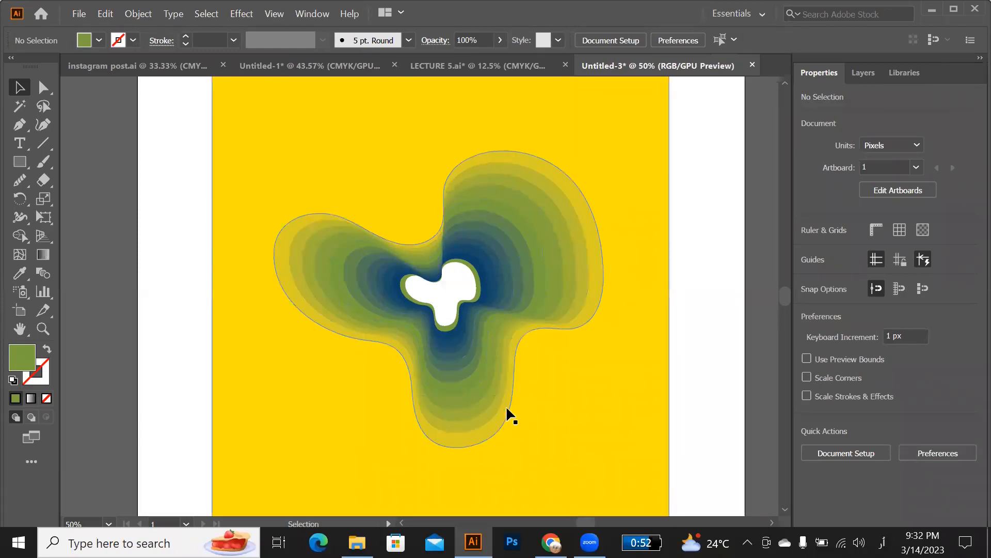
scroll(458, 368, "down", 1)
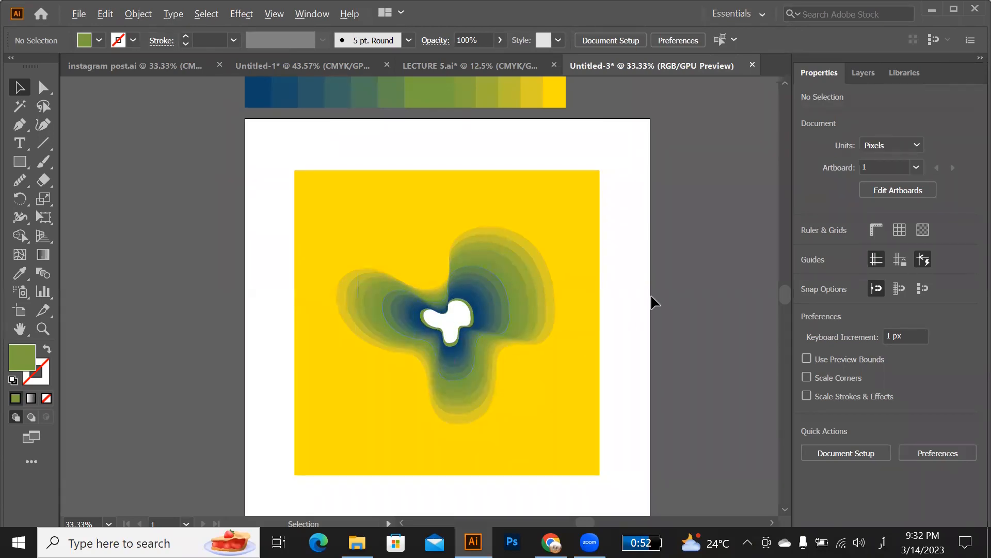
Select all the stacked cut-out layers, scale them up around their centre until the yellow square fills the artboard, and deselect them.
scroll(651, 295, "down", 1)
left_click(454, 358)
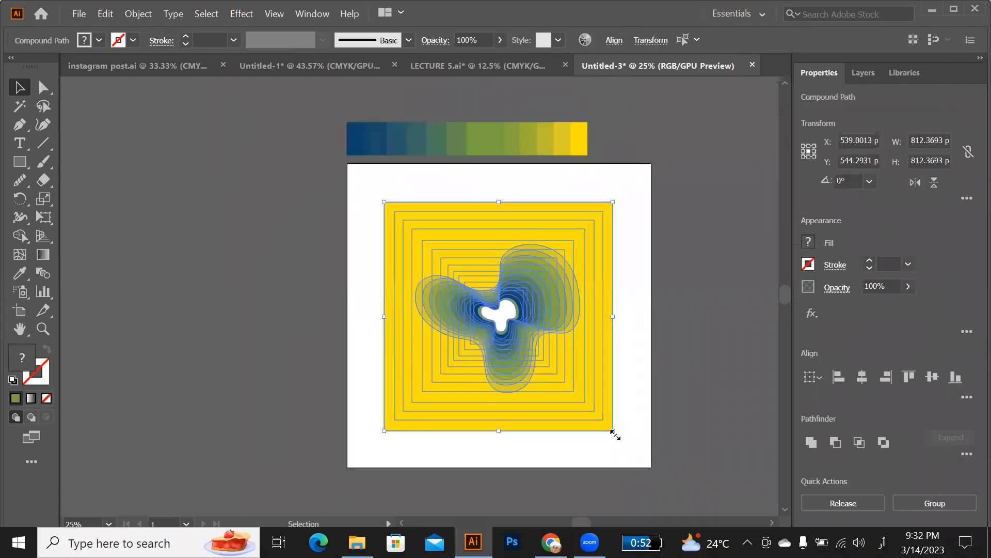
left_click_drag(614, 430, 652, 474)
left_click(695, 450)
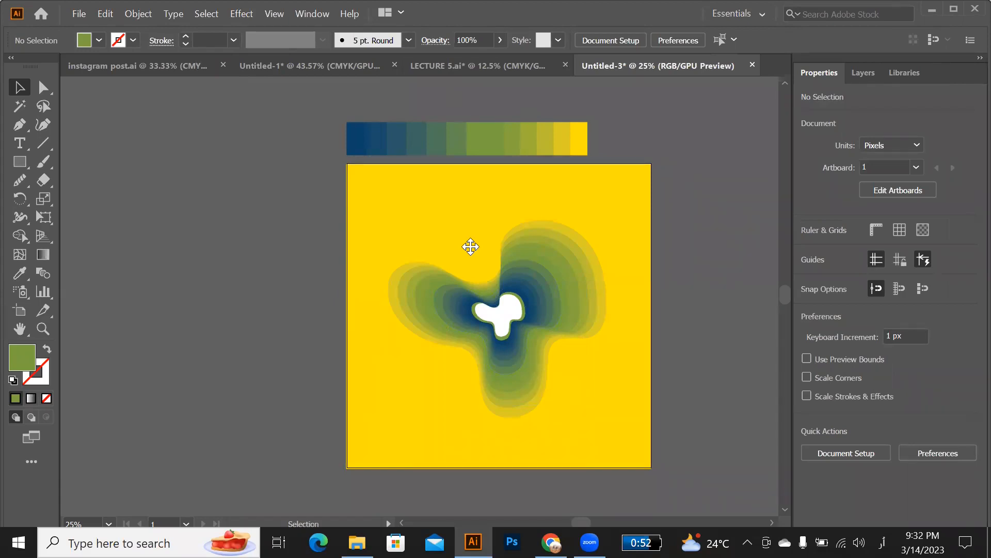
Copy the spotted blue fish group from the LECTURE 5.ai document and paste it into Untitled-3.
left_click(436, 66)
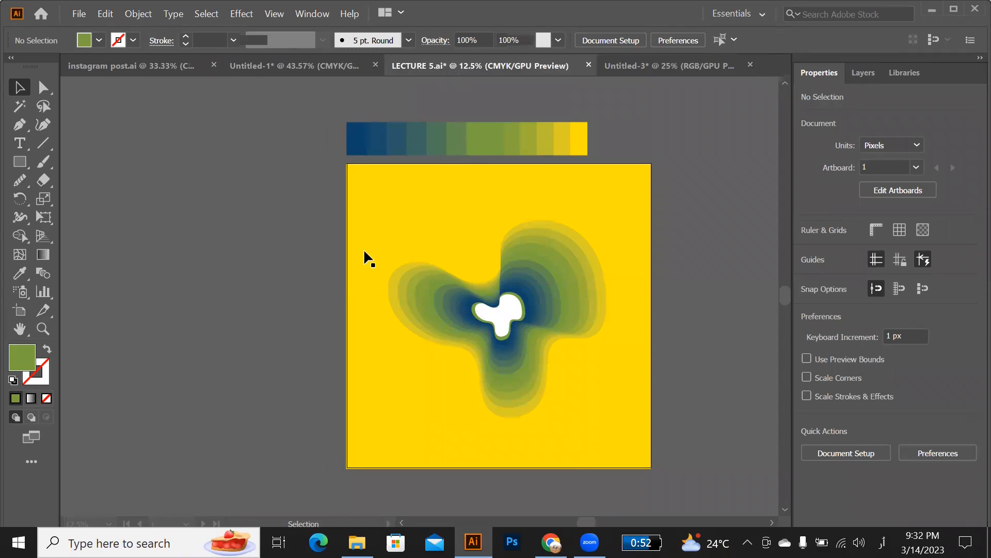
left_click_drag(358, 247, 369, 240)
left_click(666, 67)
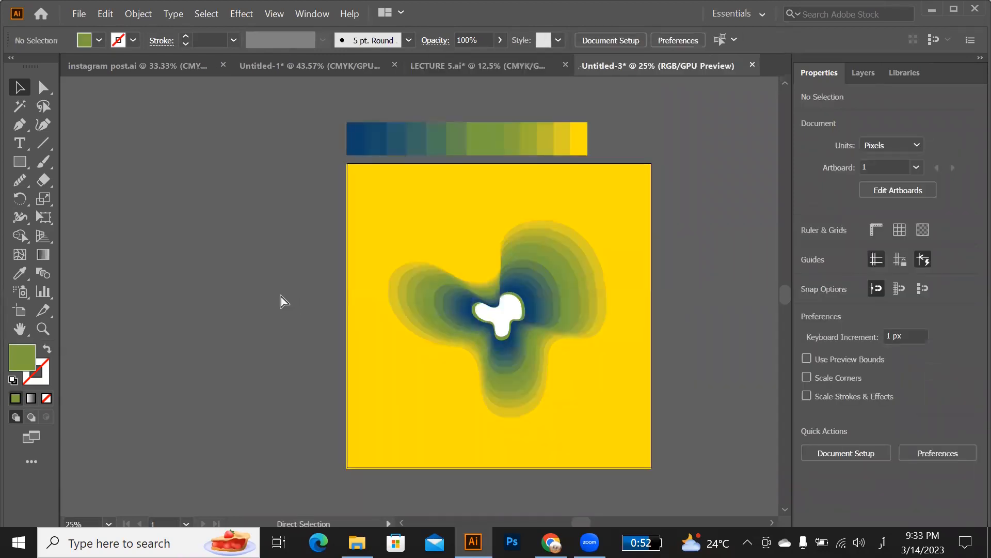
key("ctrl+v")
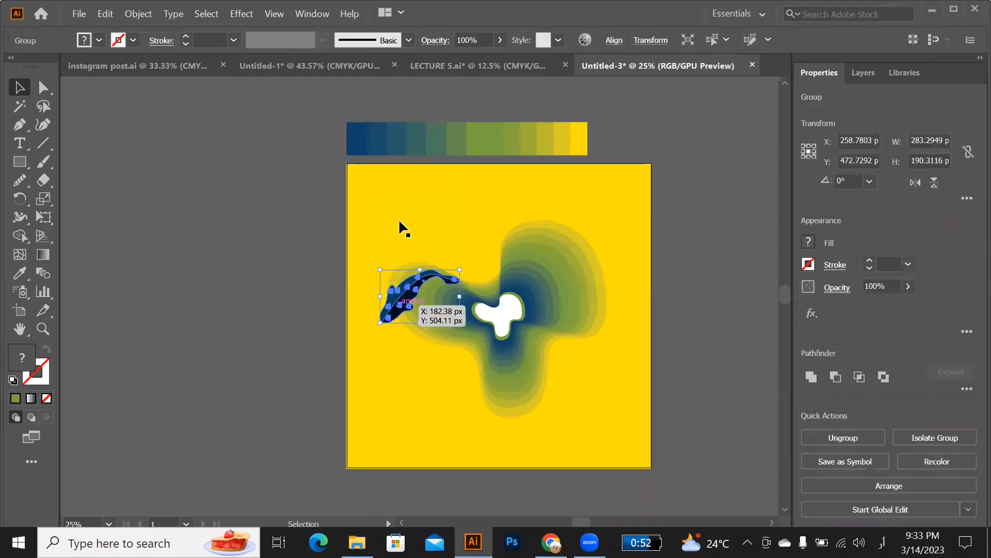
Place the fish in the artboard's upper-left corner, put a duplicate on the empty canvas beside the artboard, and deselect it.
left_click_drag(412, 314, 245, 241)
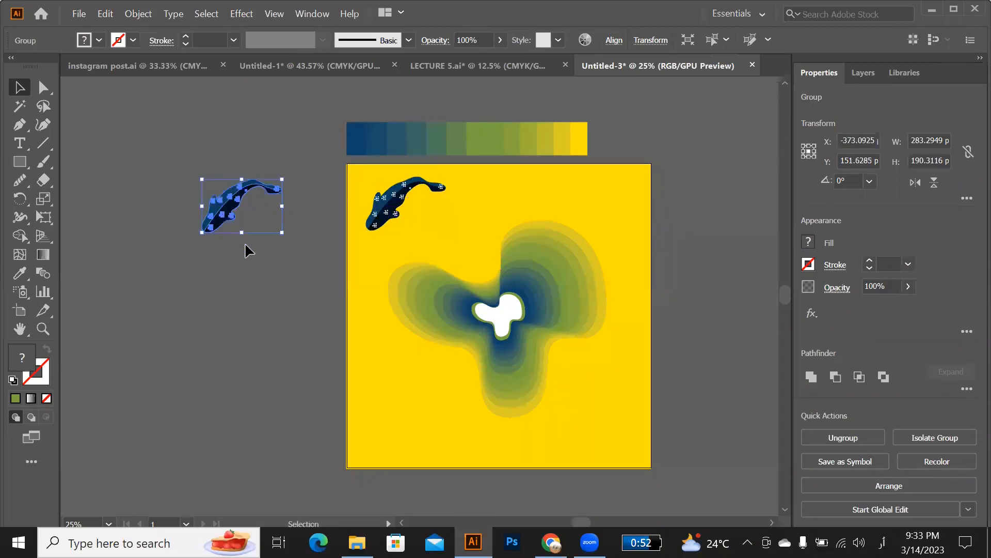
scroll(245, 243, "up", 2)
scroll(240, 242, "up", 4)
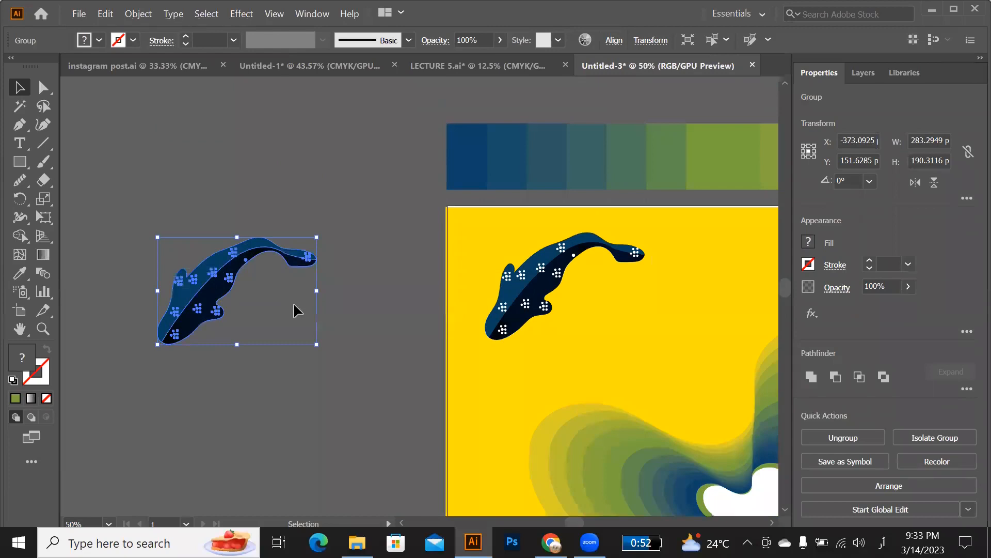
left_click(240, 323)
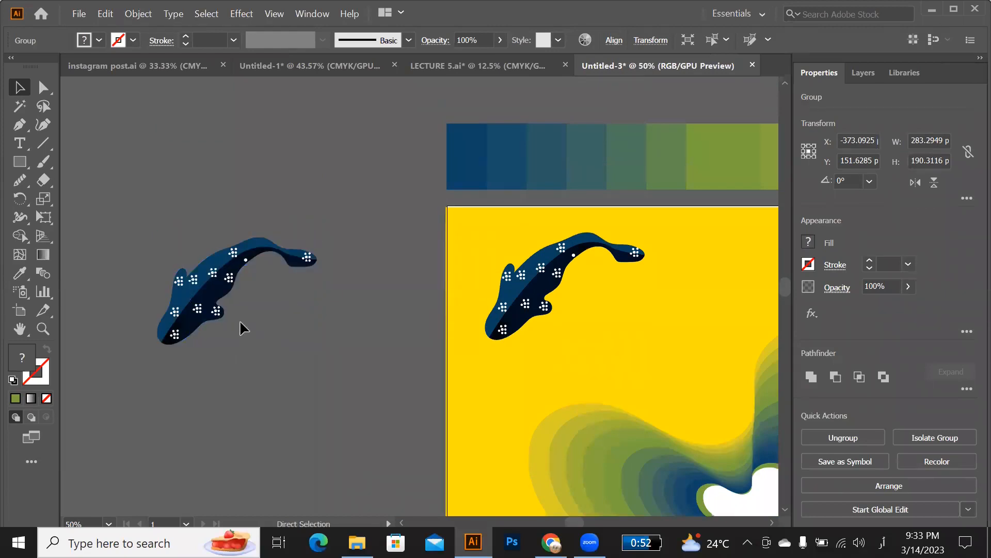
scroll(224, 331, "up", 2)
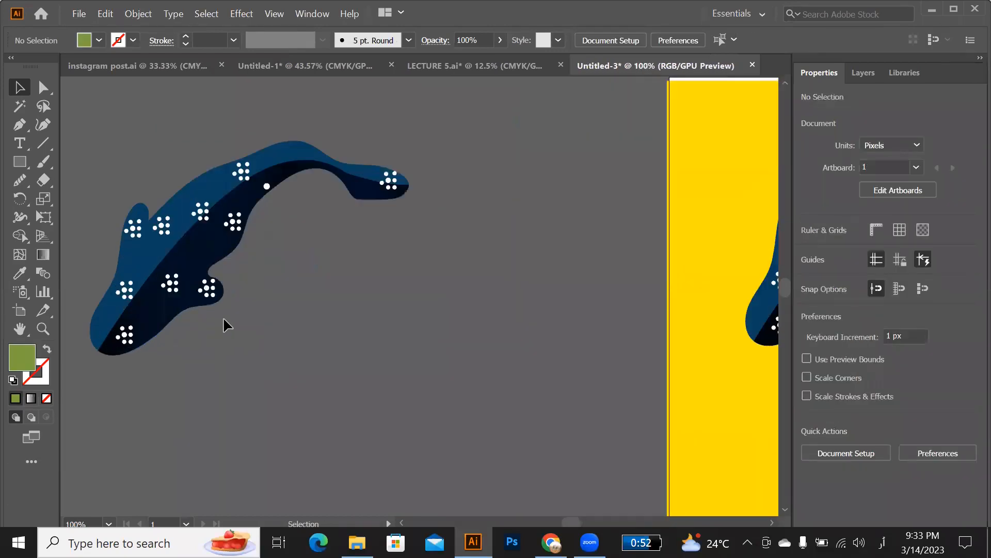
scroll(223, 317, "up", 1)
scroll(198, 304, "up", 2)
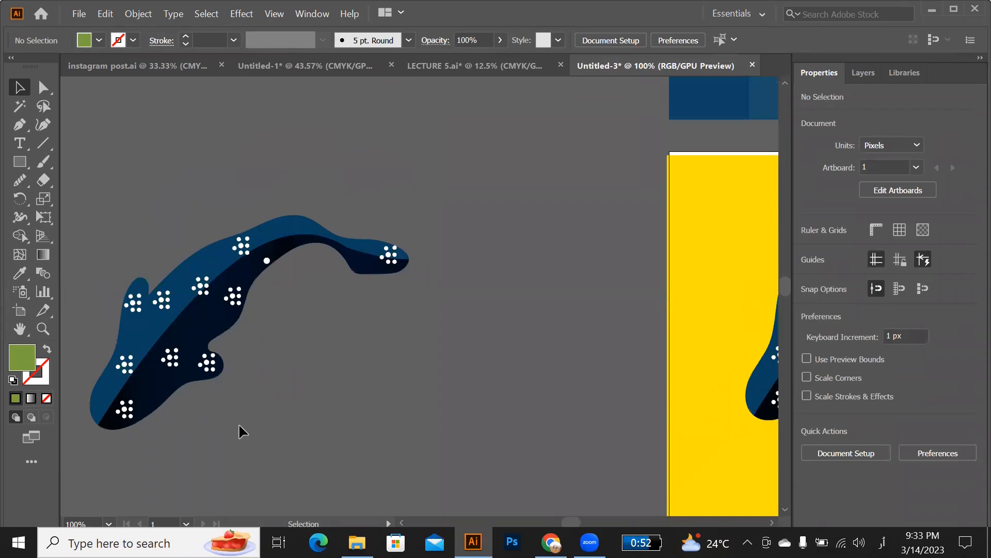
key("p")
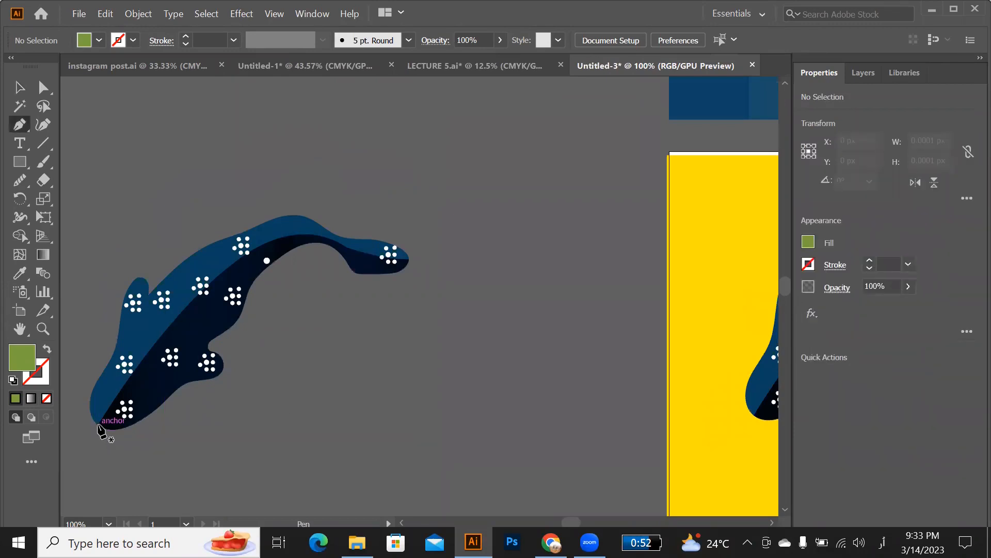
left_click(98, 424)
left_click_drag(93, 391, 97, 378)
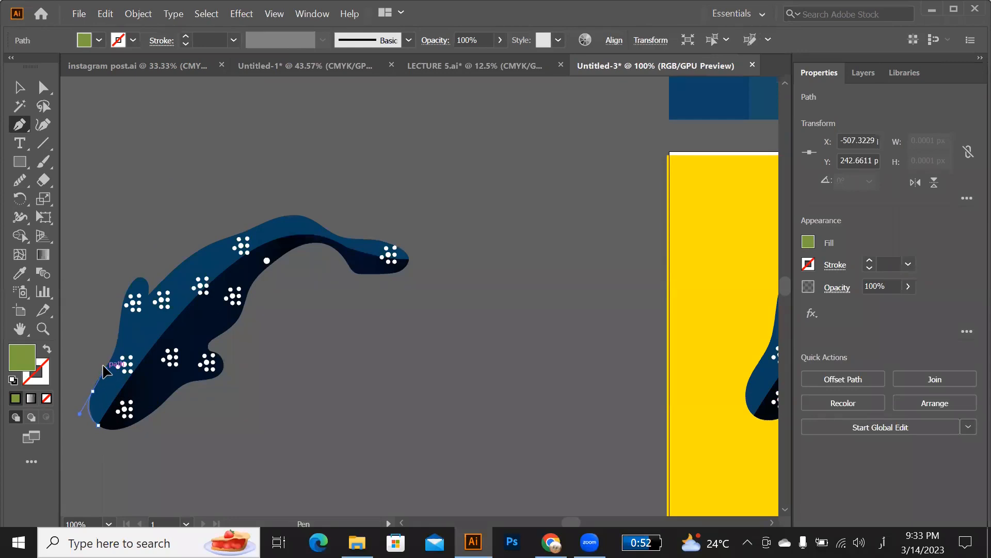
left_click(93, 391)
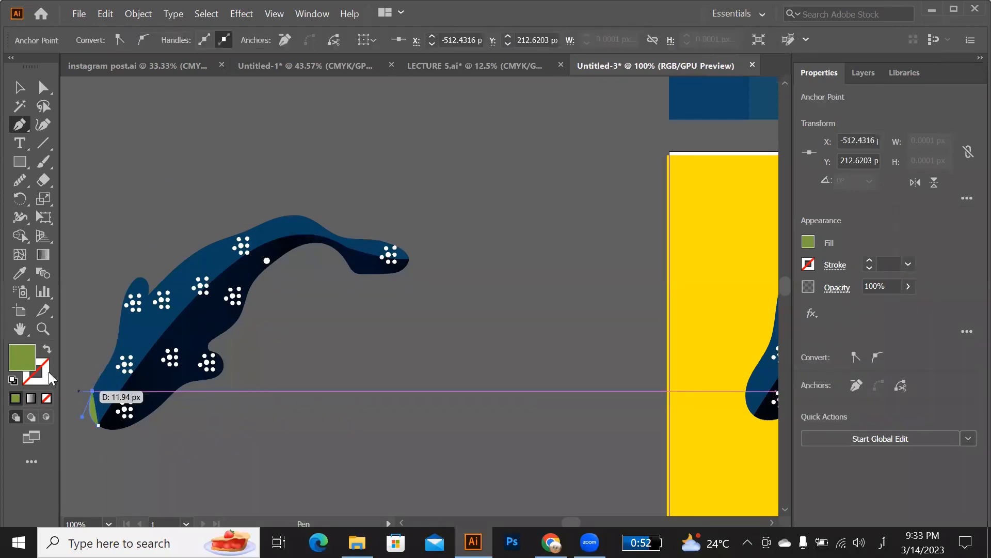
left_click(46, 353)
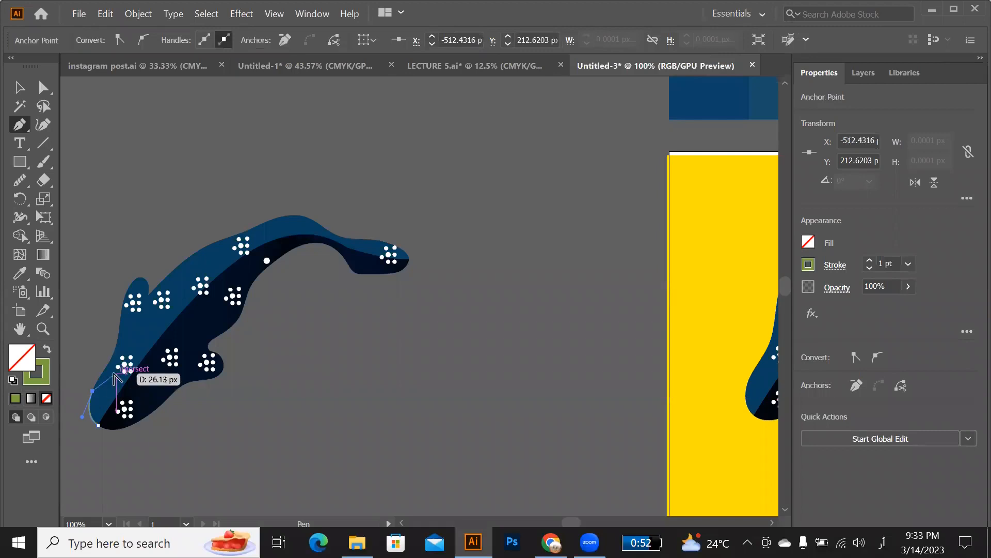
scroll(115, 380, "up", 1)
scroll(115, 380, "up", 2)
scroll(101, 368, "down", 2)
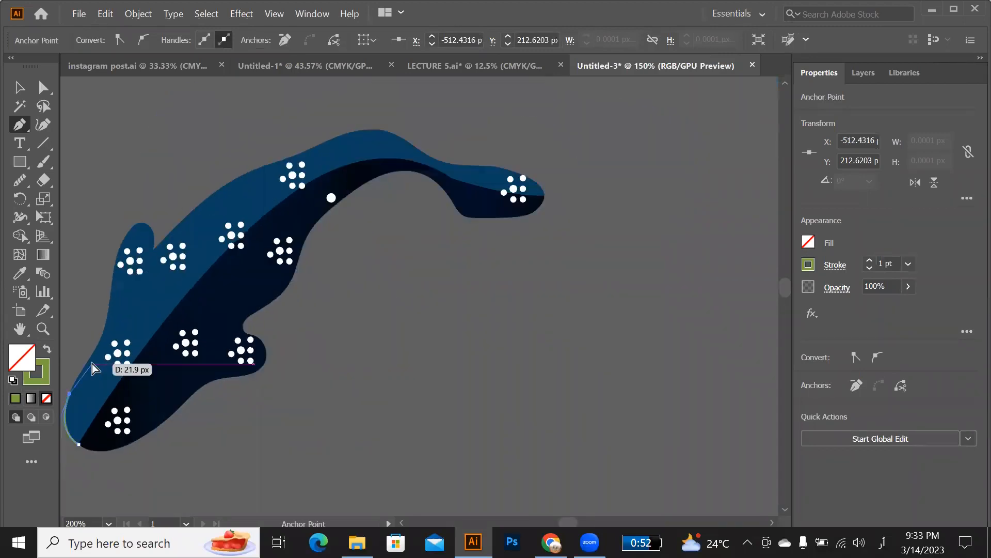
key("ctrl+z")
key("ctrl+z")
key("ctrl+z")
key("ctrl+z")
key("ctrl+z")
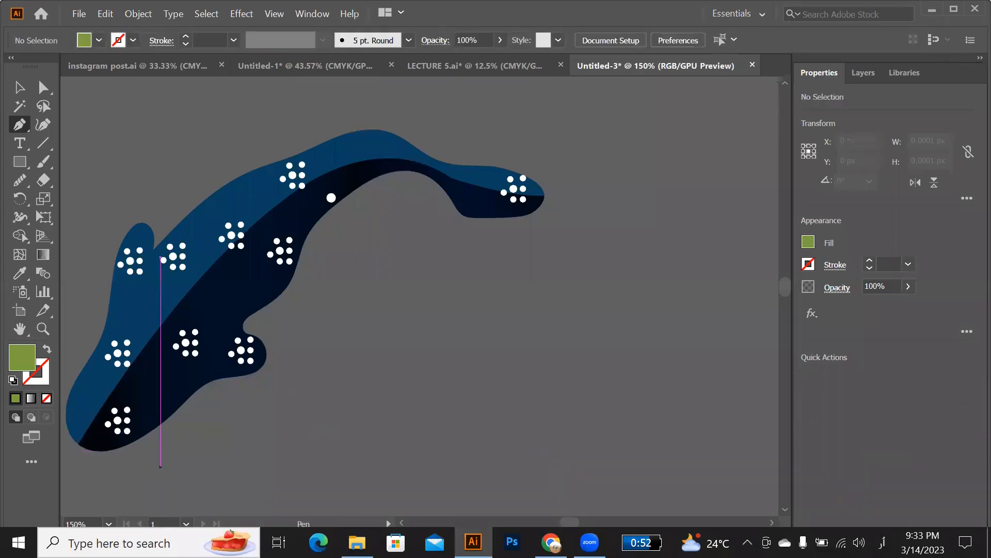
Start a Pen path at the head tip of the duplicate fish and curve it along the outer edge of the light-blue side.
left_click_drag(571, 522, 567, 520)
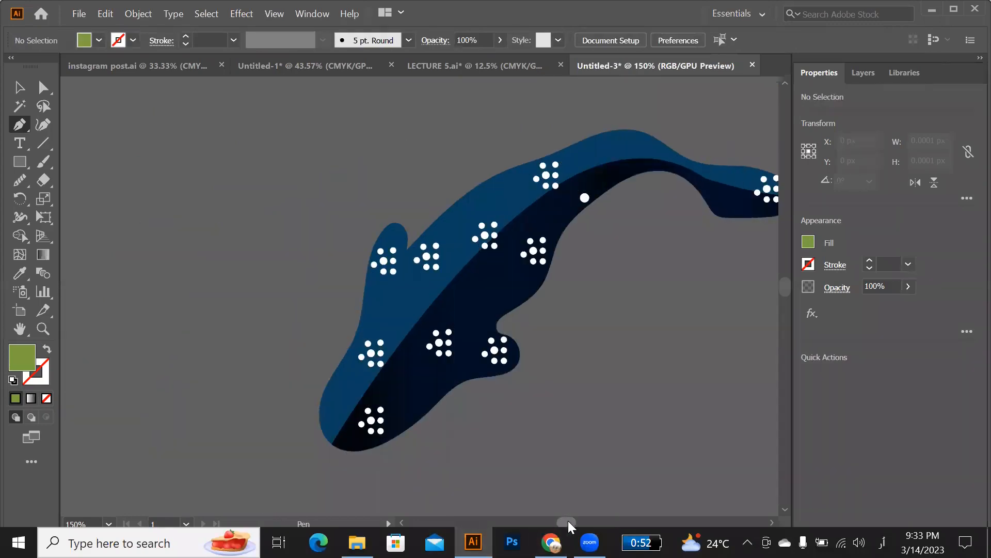
left_click(331, 443)
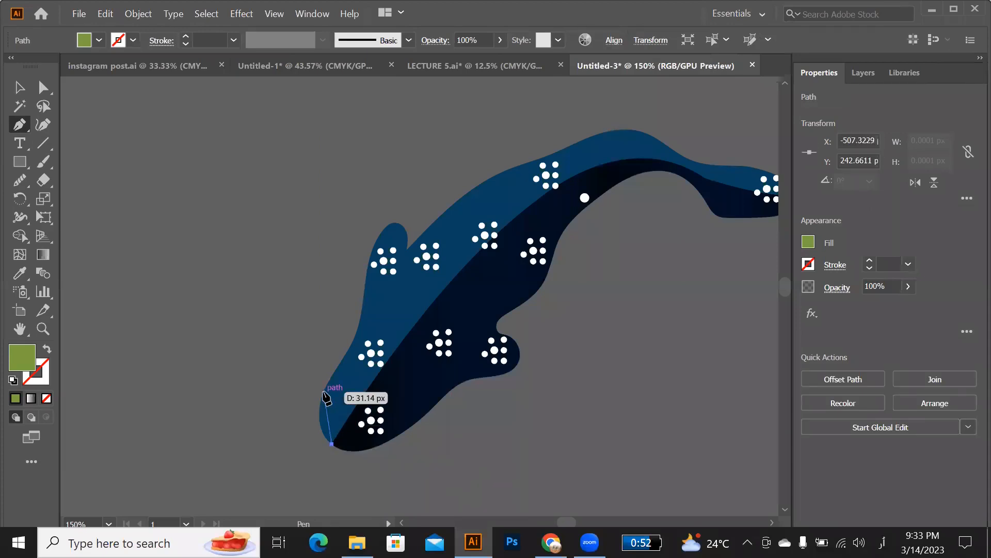
left_click_drag(322, 395, 327, 375)
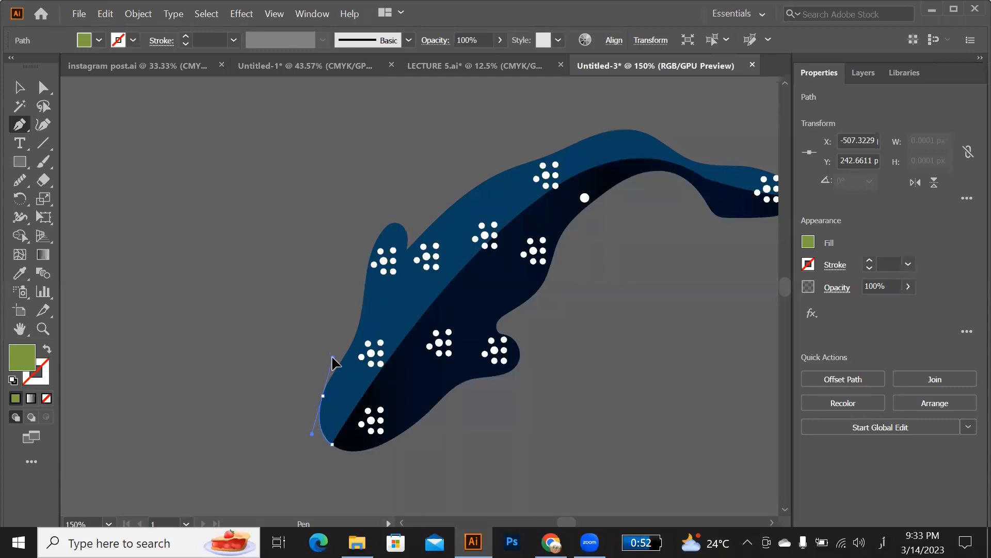
mouse_move(332, 357)
left_mouse_down()
mouse_move(539, 395)
mouse_move(362, 361)
mouse_move(193, 299)
mouse_move(376, 349)
mouse_move(335, 363)
left_mouse_up()
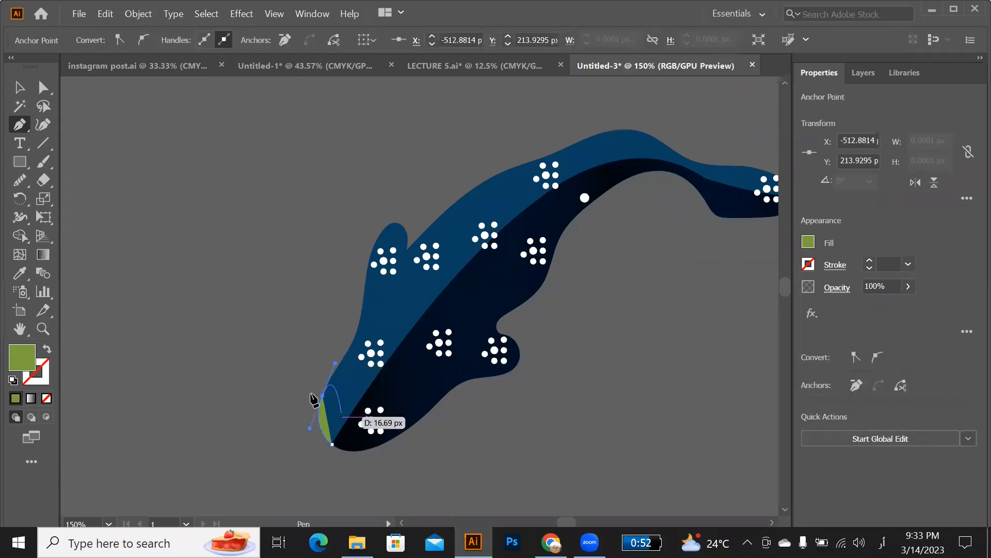
Extend the path with another curved anchor along the head's edge and give it no fill and a green 1 pt stroke.
scroll(320, 398, "up", 2)
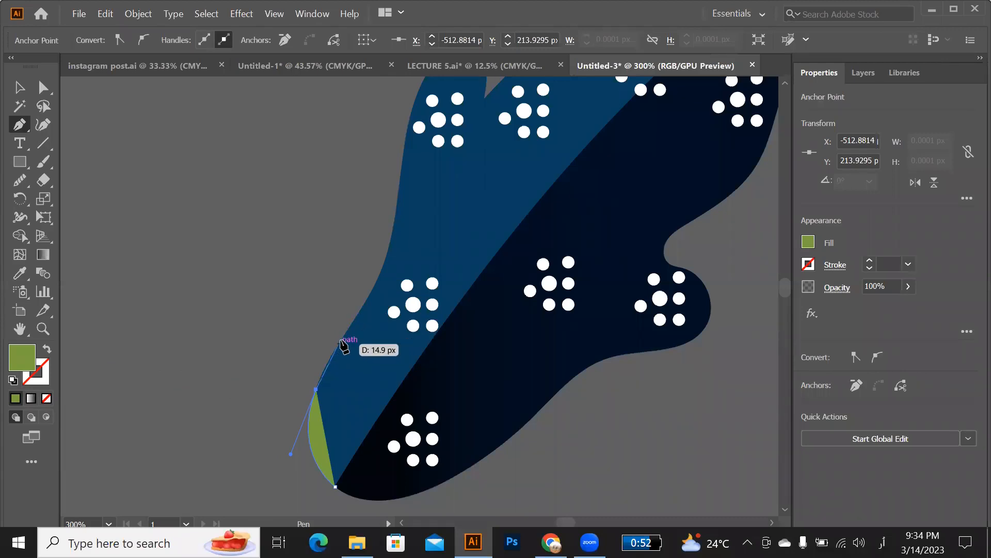
left_click_drag(341, 340, 351, 325)
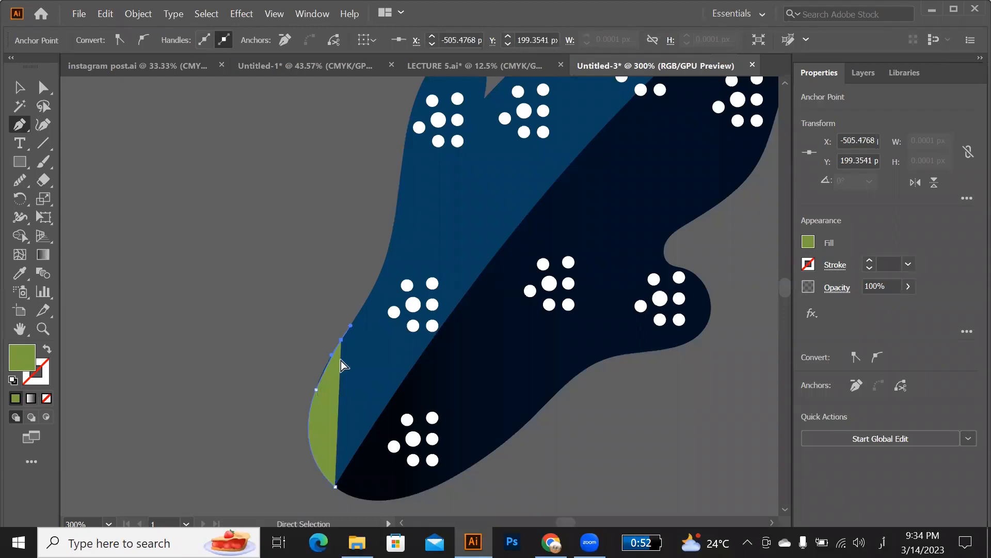
key("ctrl+z")
left_click_drag(344, 338, 350, 347)
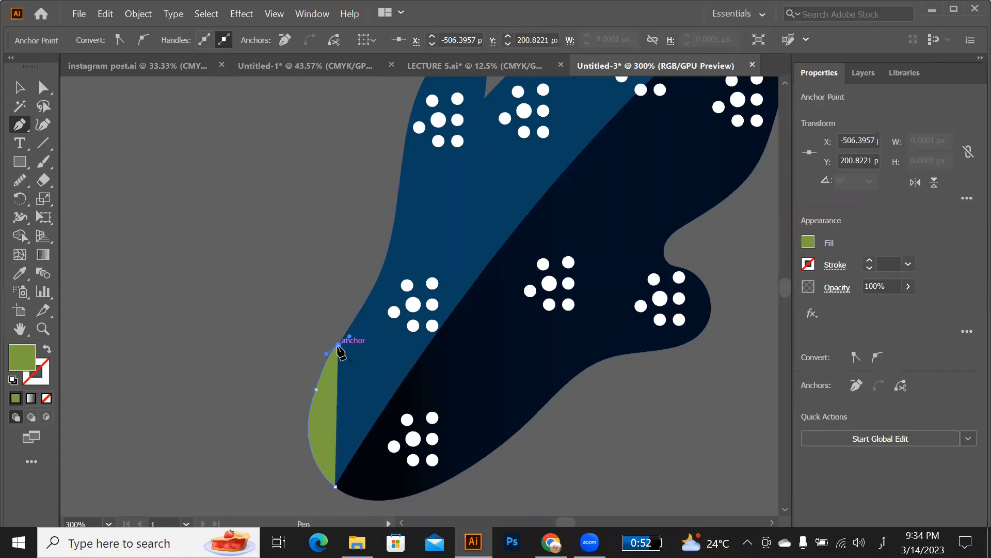
left_click(338, 345)
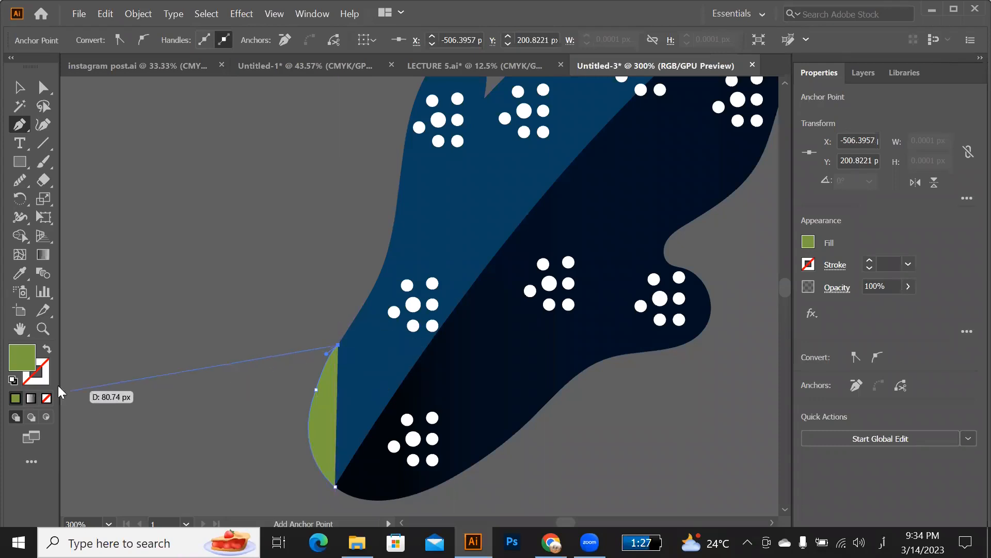
left_click(47, 349)
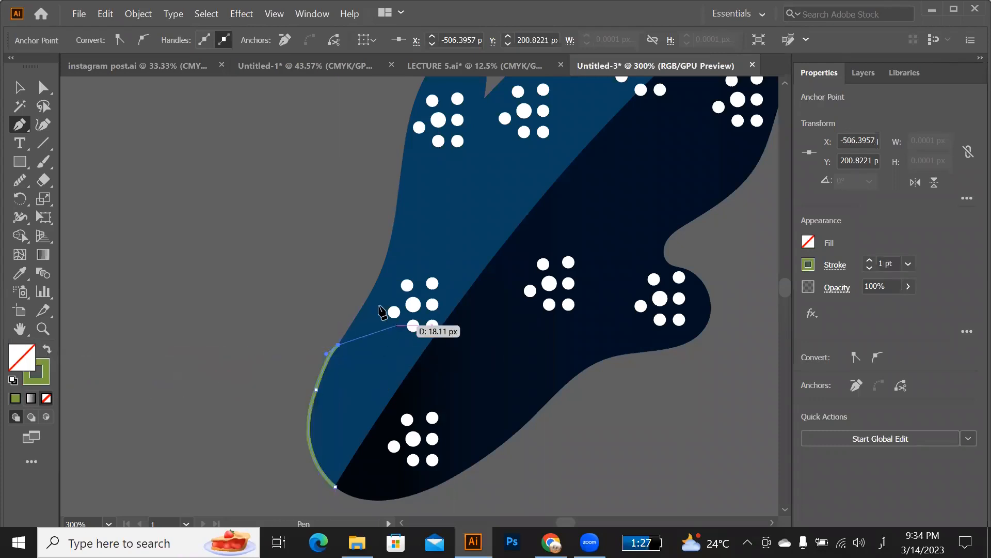
Continue tracing the light-blue side's outer edge from the head up to the lower part of the fin.
left_click(375, 283)
scroll(406, 273, "up", 5)
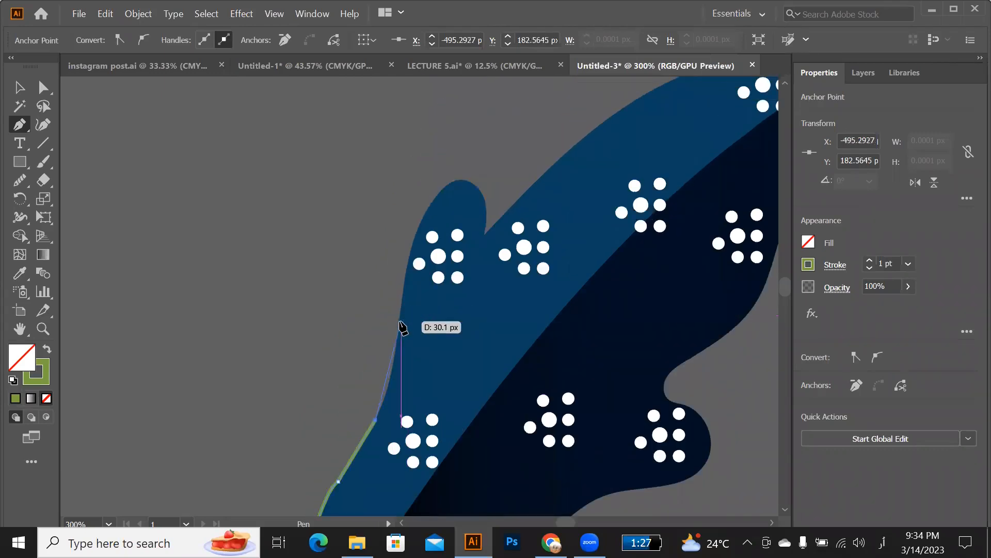
left_click_drag(399, 322, 404, 264)
left_click(399, 322)
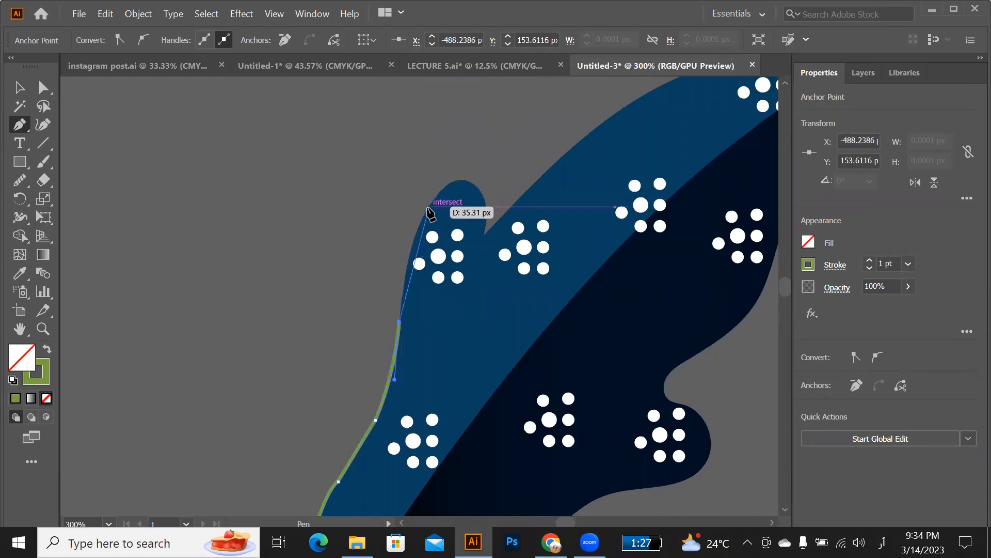
Trace the path around the rounded tip of the fin and down to a corner anchor in the notch behind it.
left_click_drag(431, 203, 452, 189)
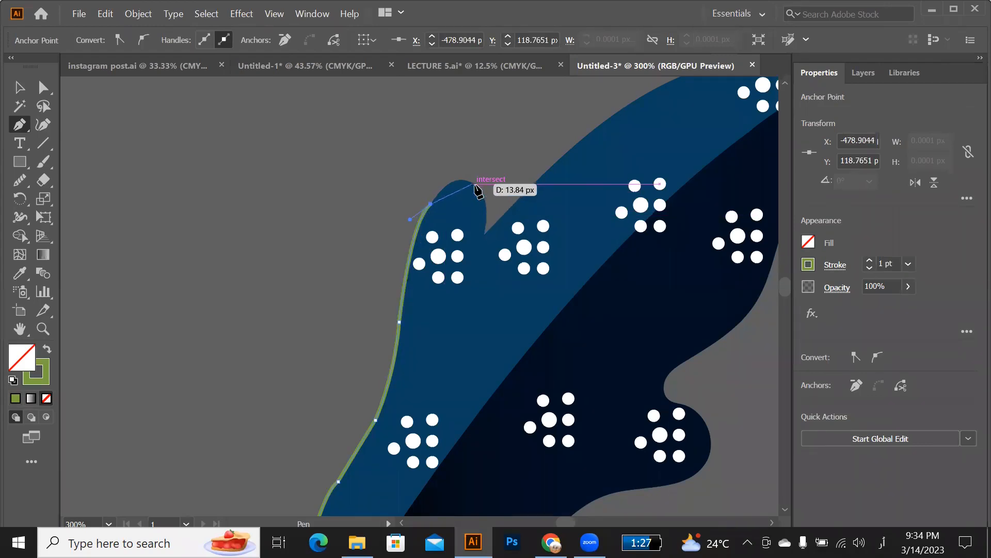
left_click_drag(476, 186, 482, 188)
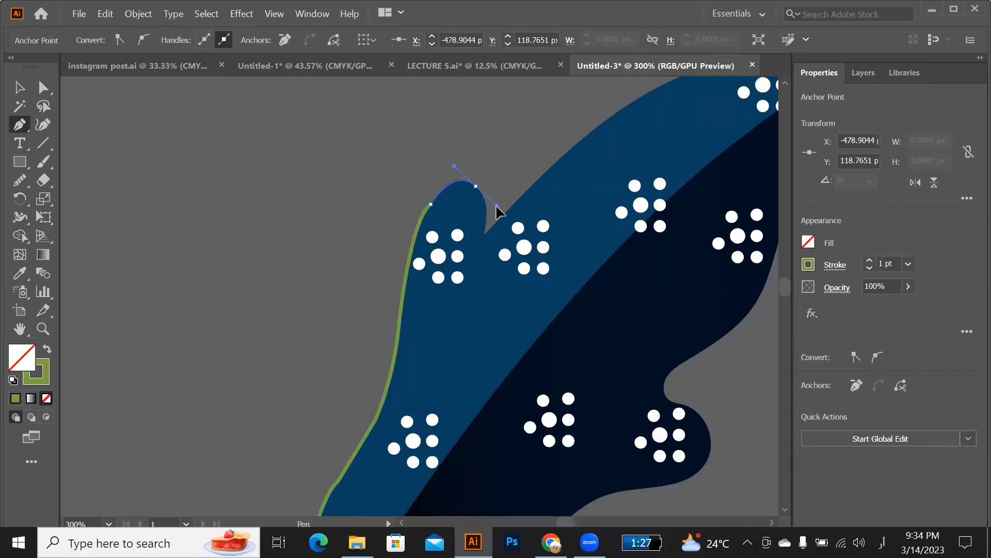
left_click_drag(498, 212, 474, 191)
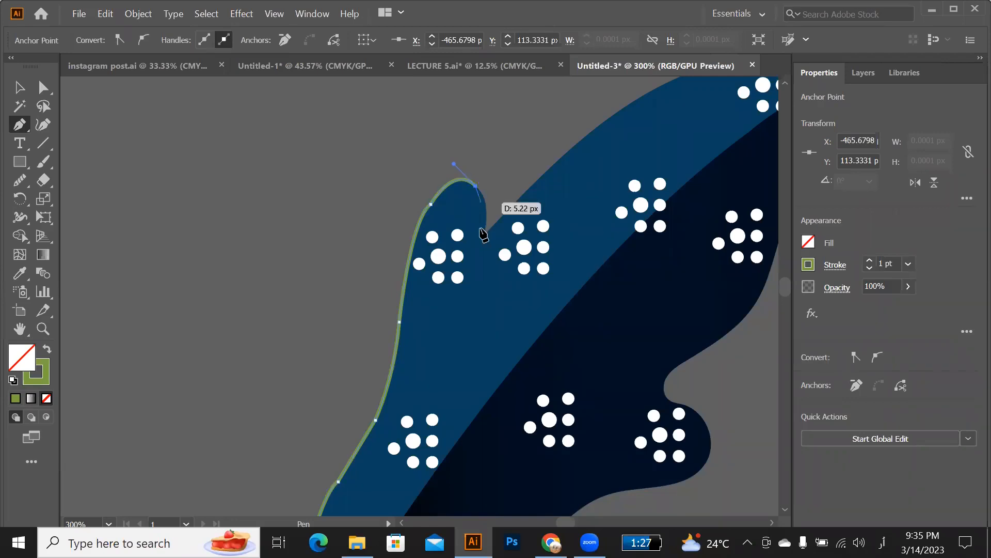
left_click(476, 280)
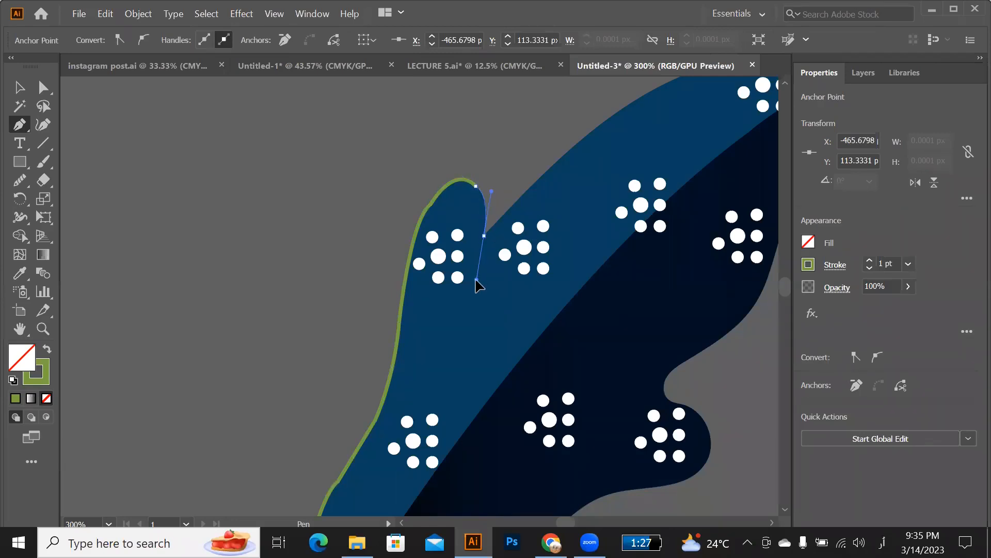
left_click(484, 236)
scroll(593, 345, "up", 1)
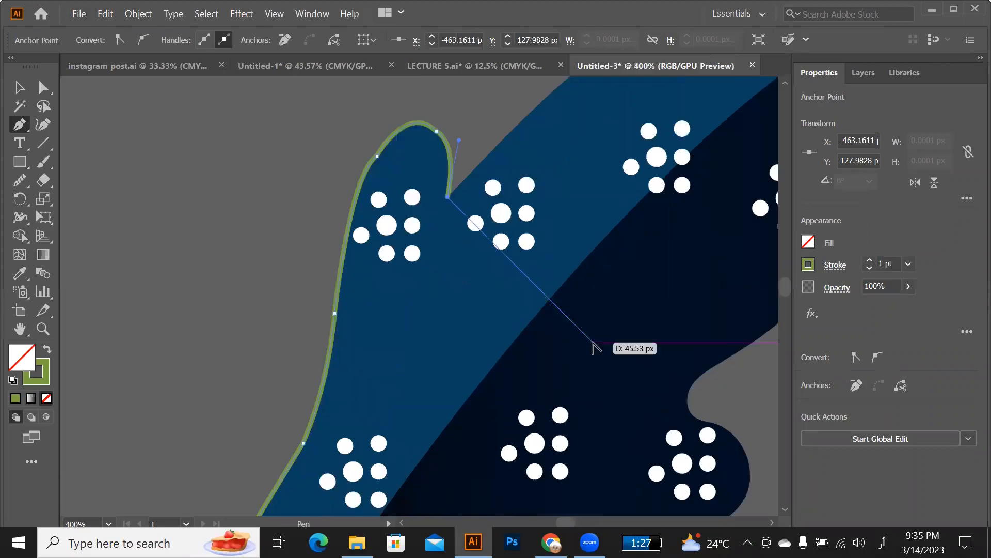
Continue the Pen path from the notch behind the fin along the light-blue back to the start of the hump.
scroll(593, 344, "down", 2)
left_click_drag(563, 523, 567, 520)
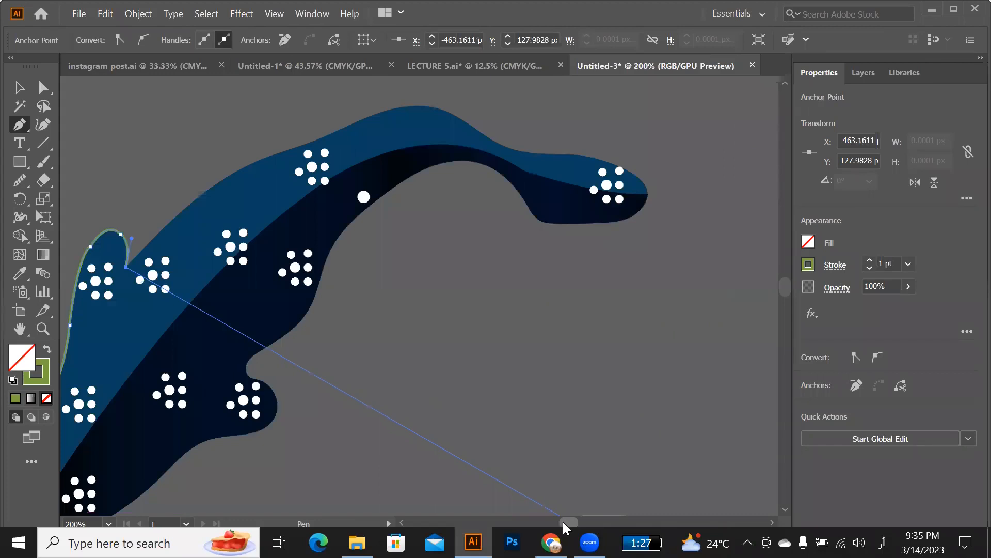
scroll(562, 521, "left", 2)
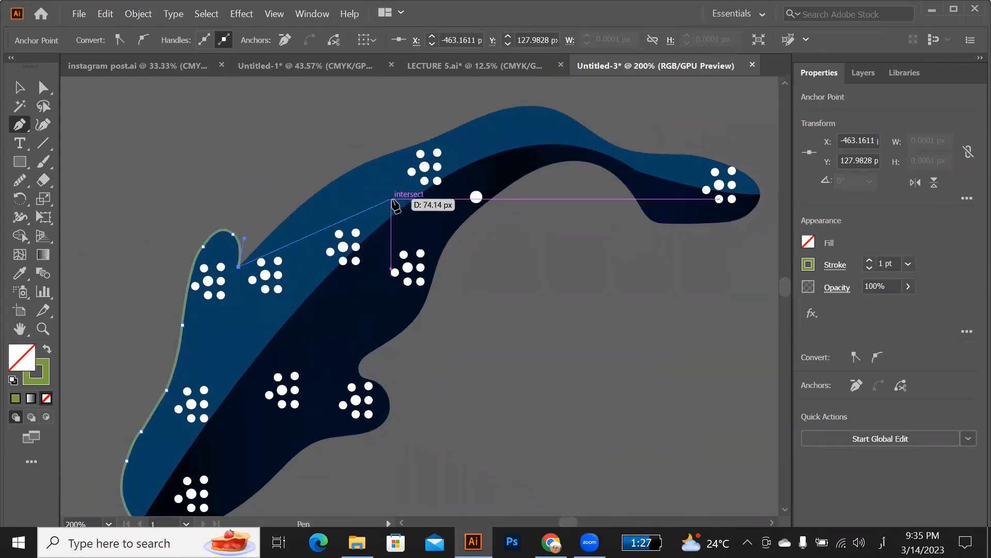
scroll(395, 206, "up", 2)
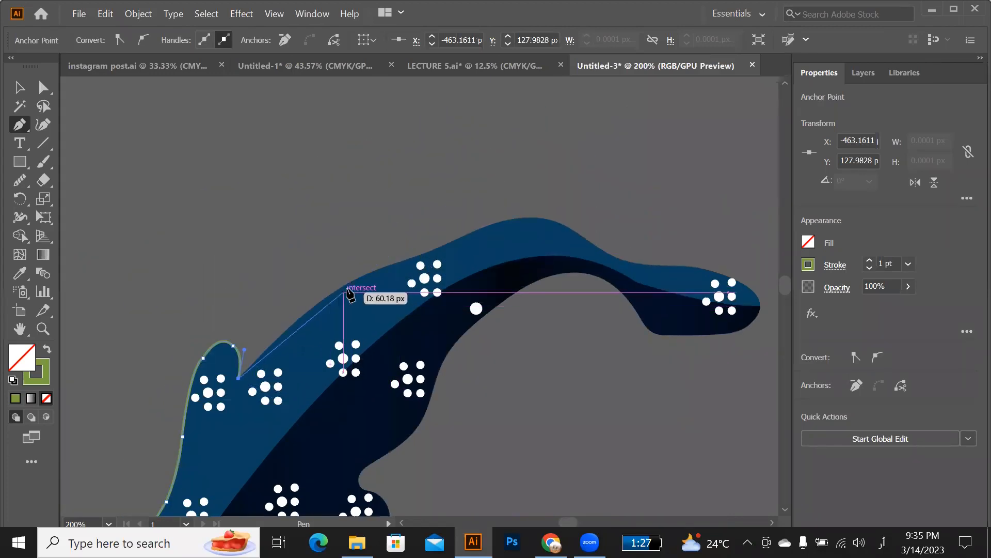
left_click_drag(340, 288, 357, 289)
left_click(342, 287)
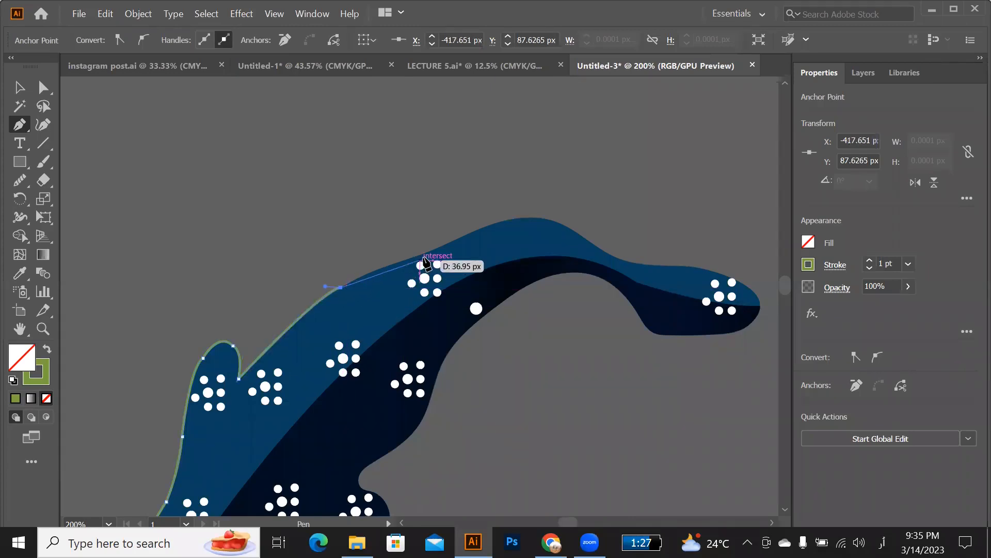
left_click_drag(400, 261, 411, 263)
left_click(400, 263)
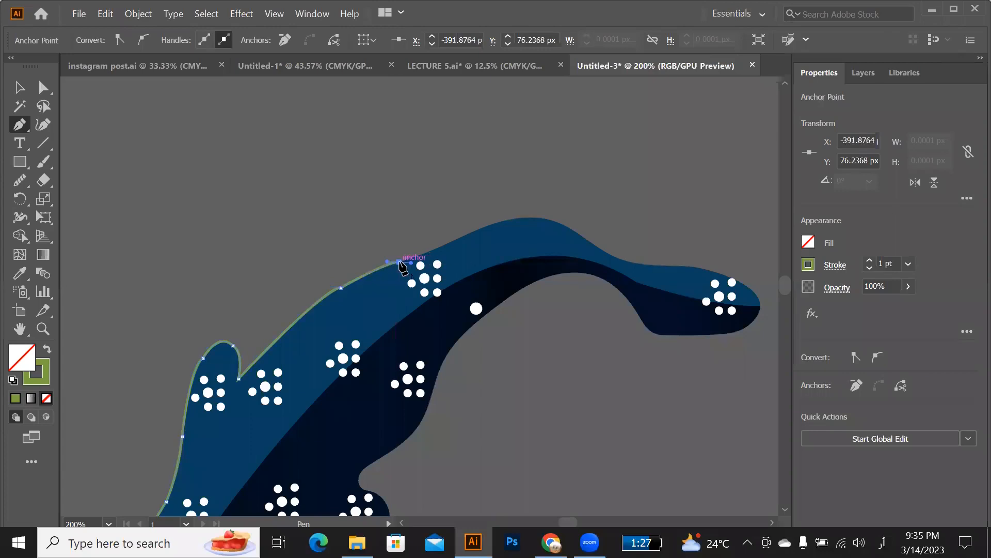
left_click(461, 237)
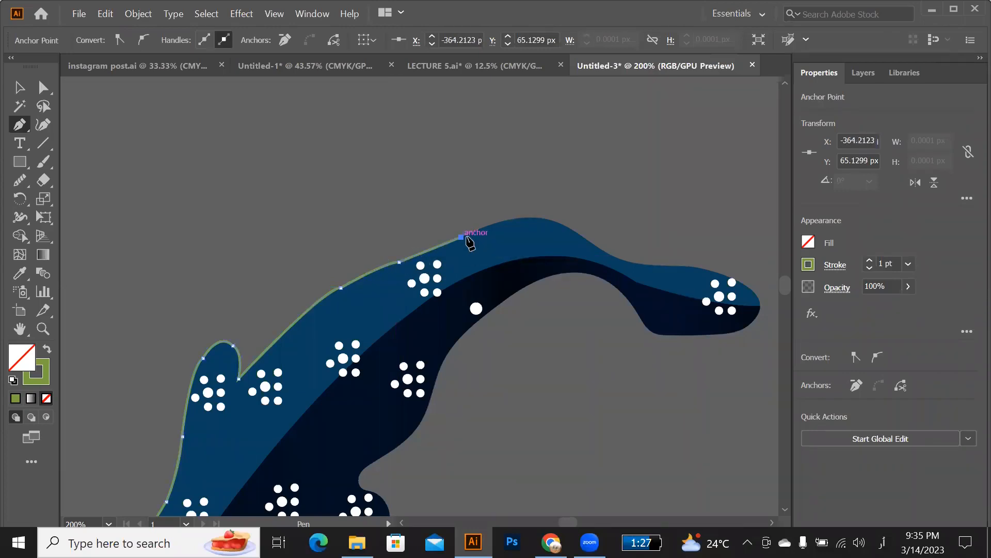
Trace the path over the back's hump and down to an anchor where the narrow tail begins.
left_click_drag(597, 247, 663, 306)
key("ctrl+z")
left_click_drag(565, 227, 603, 243)
left_click_drag(603, 246, 604, 246)
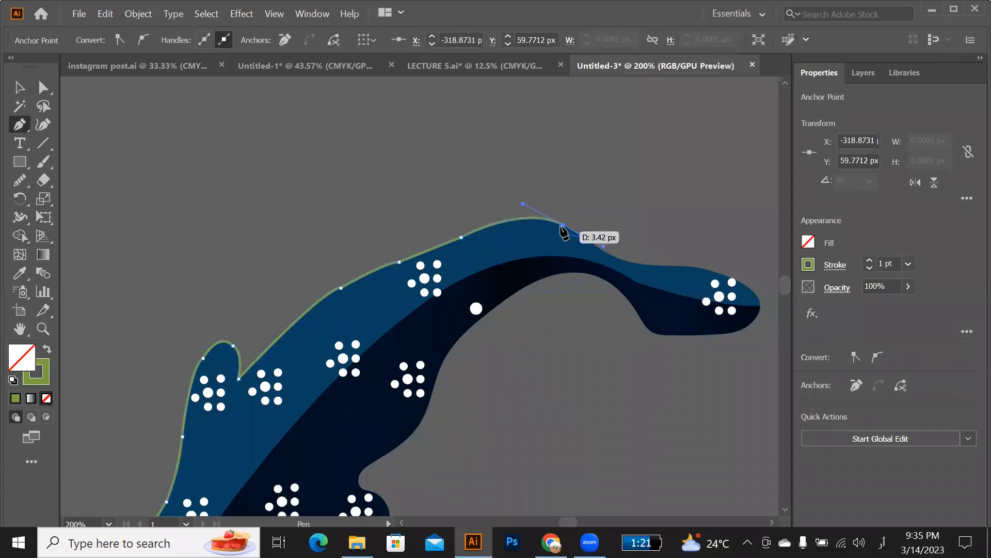
left_click(563, 225)
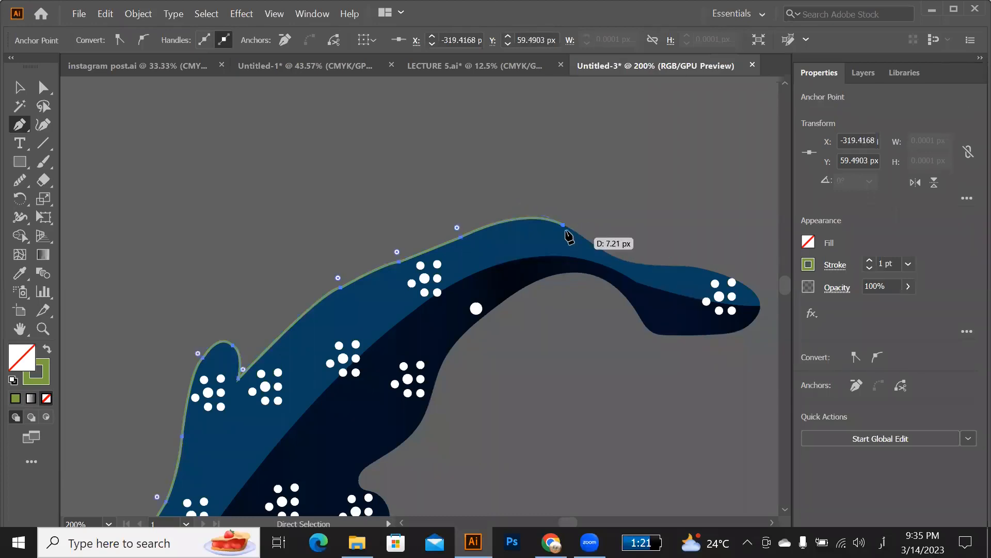
key("ctrl+z")
left_click_drag(563, 225, 636, 263)
left_click(620, 259)
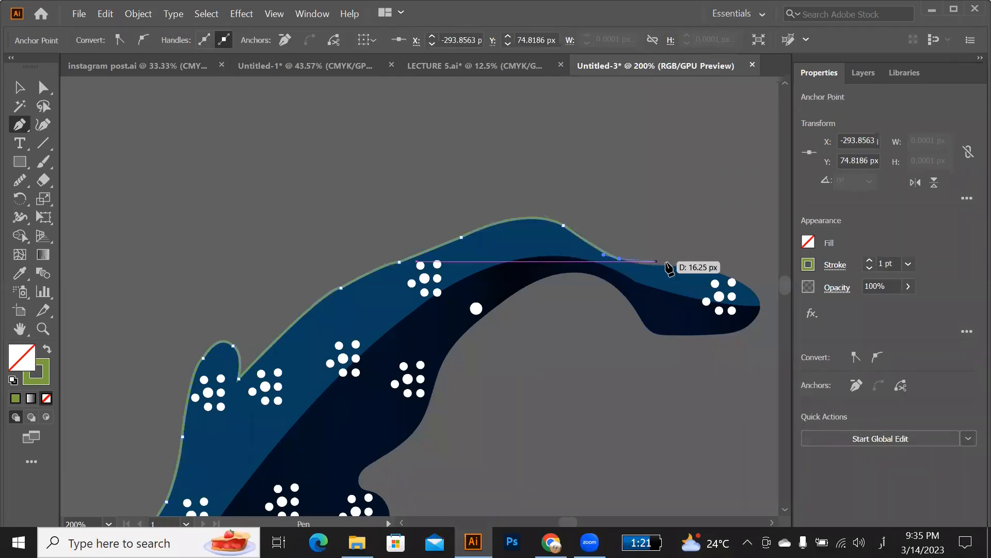
Trace the path along the tail's light-blue edge to a corner anchor at the rounded tail tip.
left_click_drag(687, 267, 731, 263)
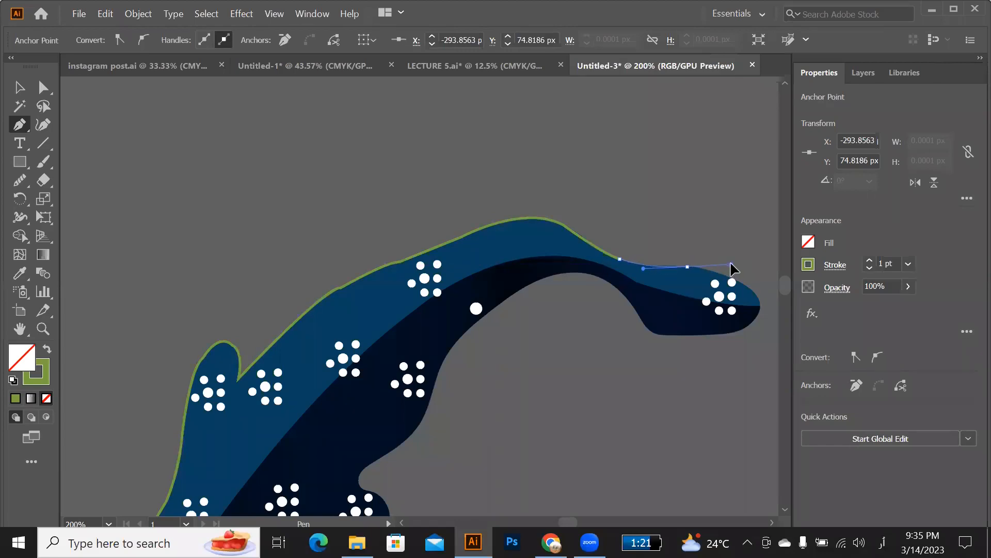
left_click(687, 267)
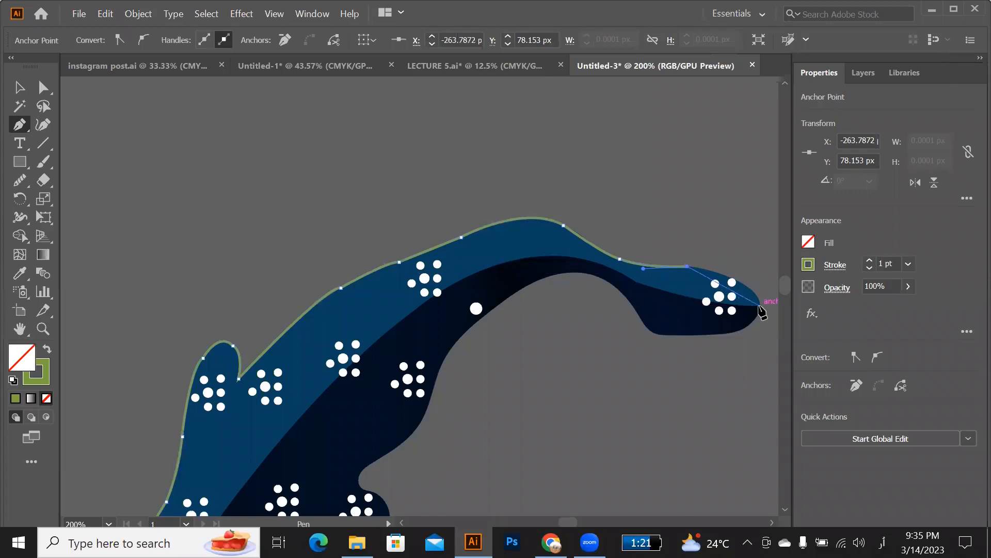
left_click_drag(758, 333, 759, 334)
left_click(761, 308)
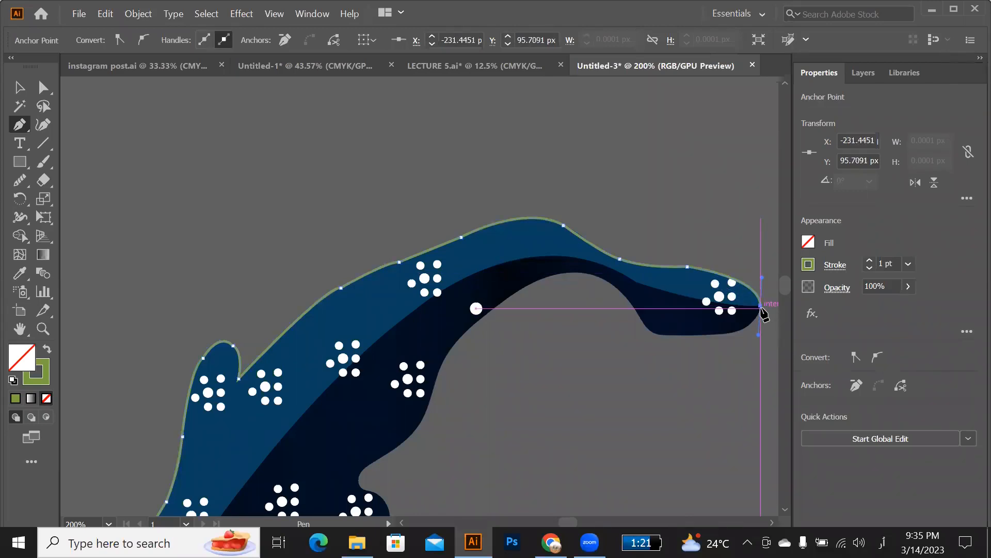
key("ctrl+z")
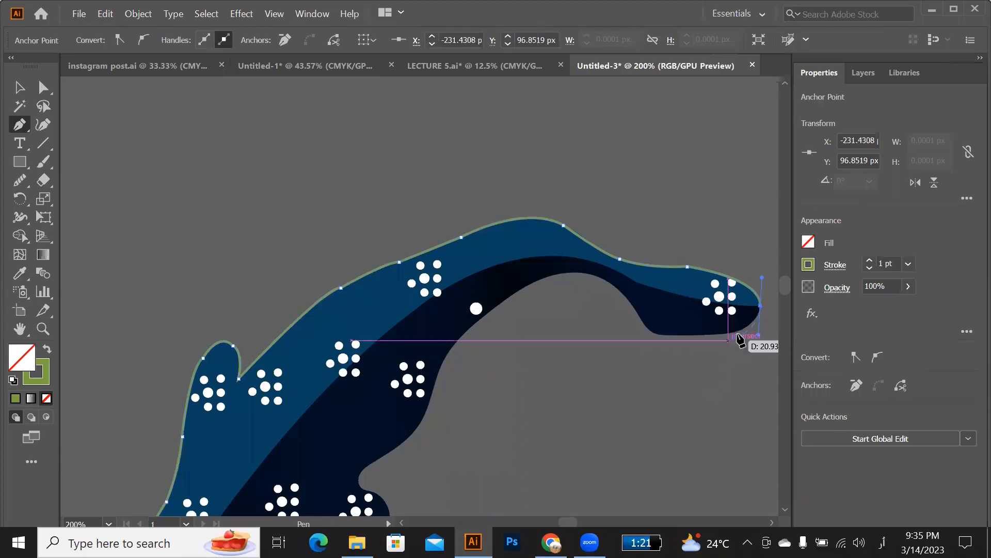
left_click(761, 306)
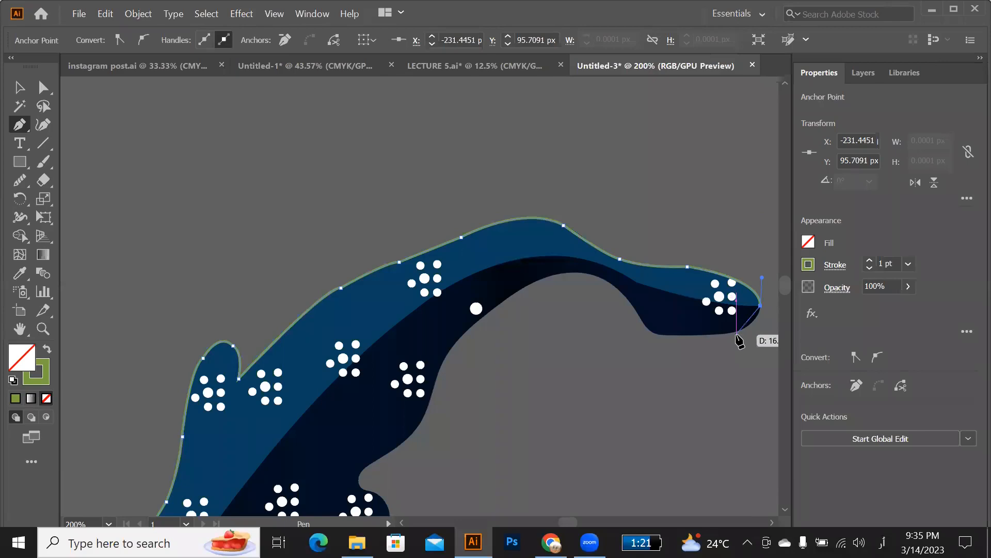
Trace the path along the tail's underside and over the dark arch to the edge beside the lone white dot.
mouse_move(732, 333)
left_mouse_down()
mouse_move(720, 334)
mouse_move(730, 335)
left_mouse_up()
left_click(732, 332)
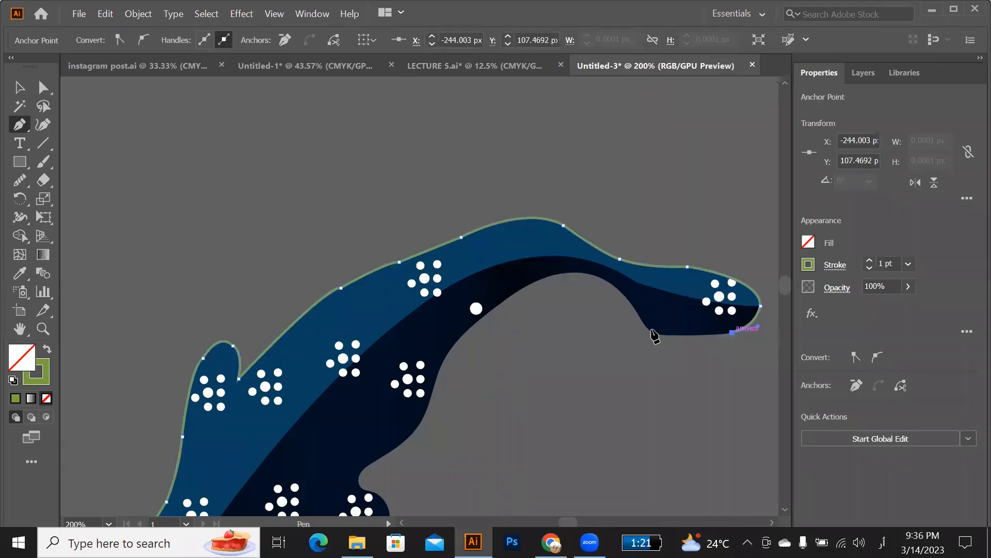
left_click(665, 335)
left_click_drag(640, 315, 631, 289)
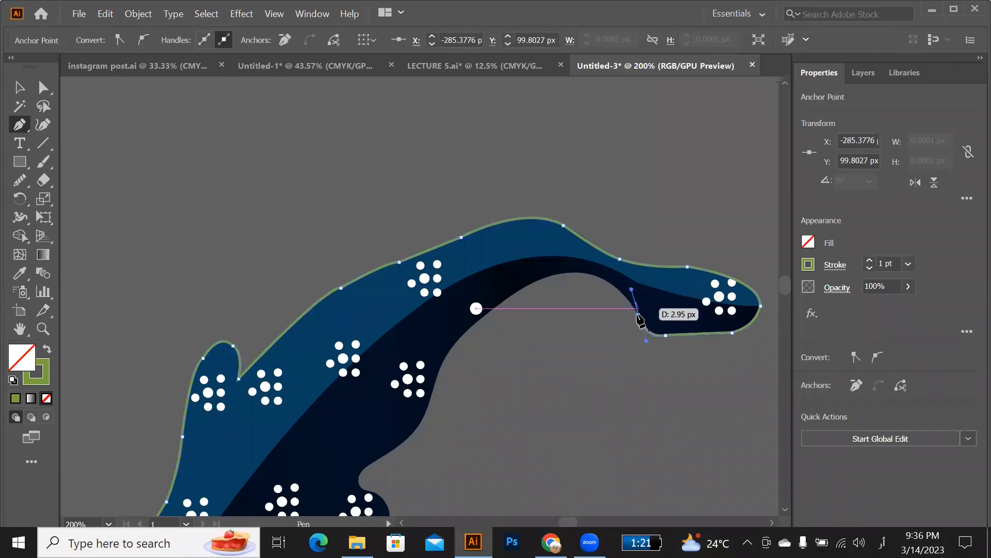
left_click(639, 315)
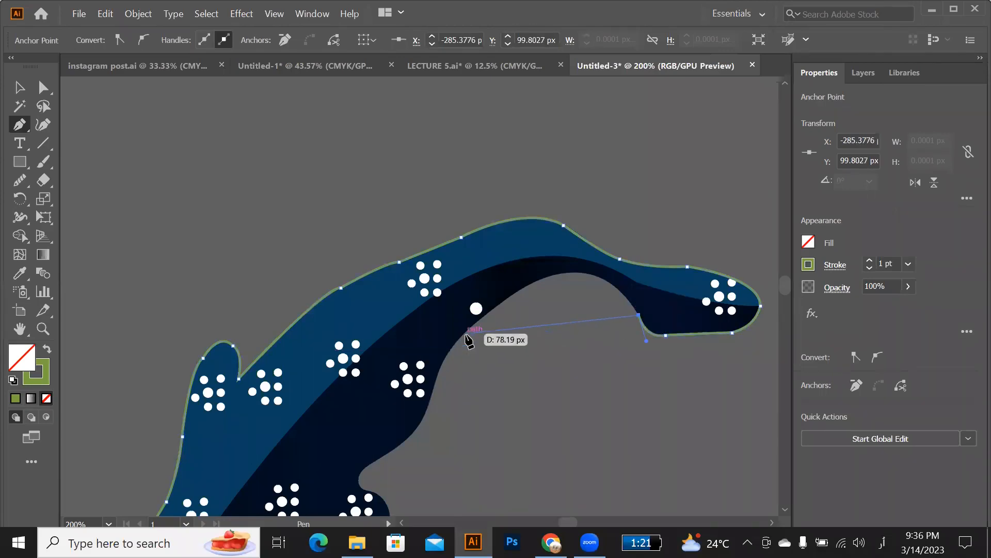
left_click(465, 331)
left_click_drag(452, 359, 343, 456)
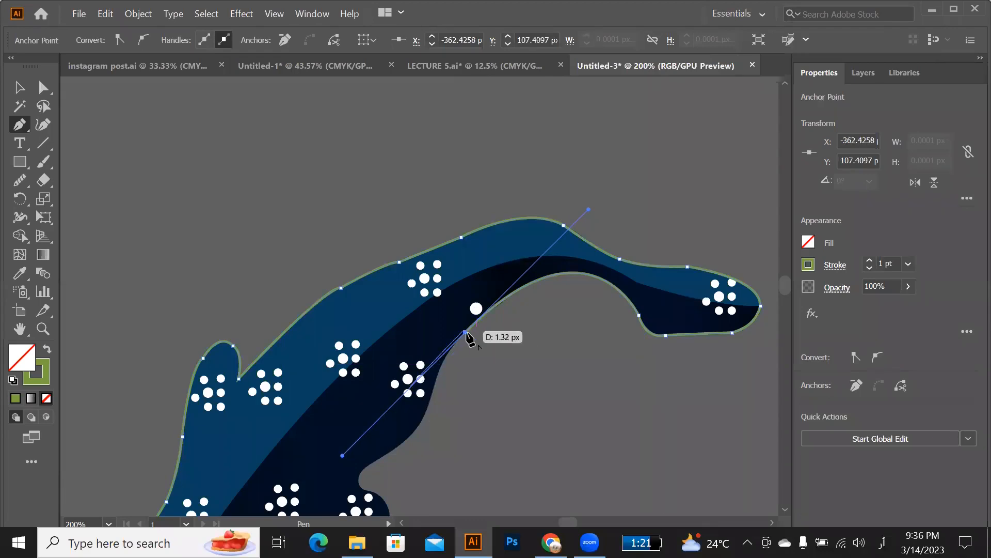
left_click_drag(465, 332, 457, 378)
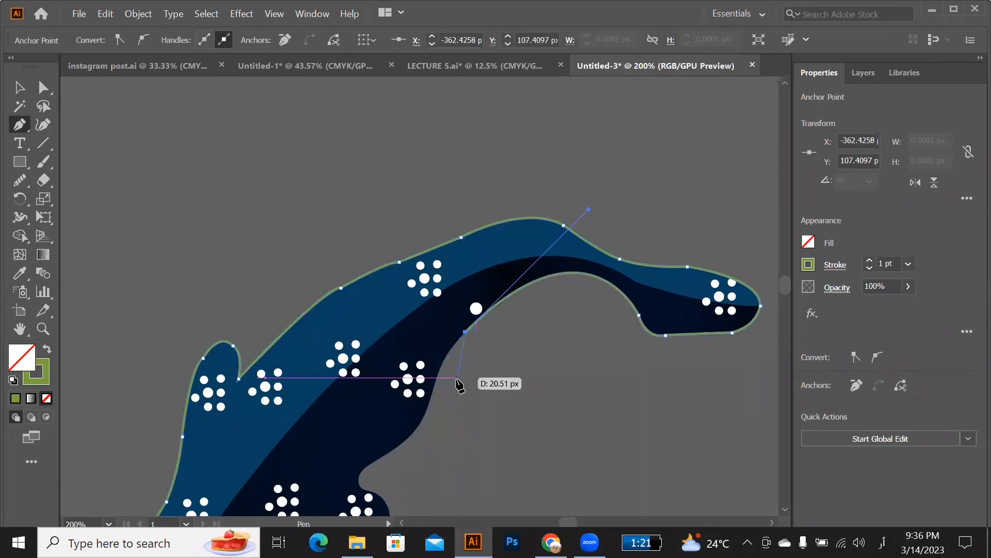
Continue the path down the dark side's wavy edge and around the notch above the small rounded fin.
scroll(457, 379, "down", 3)
scroll(592, 206, "up", 1)
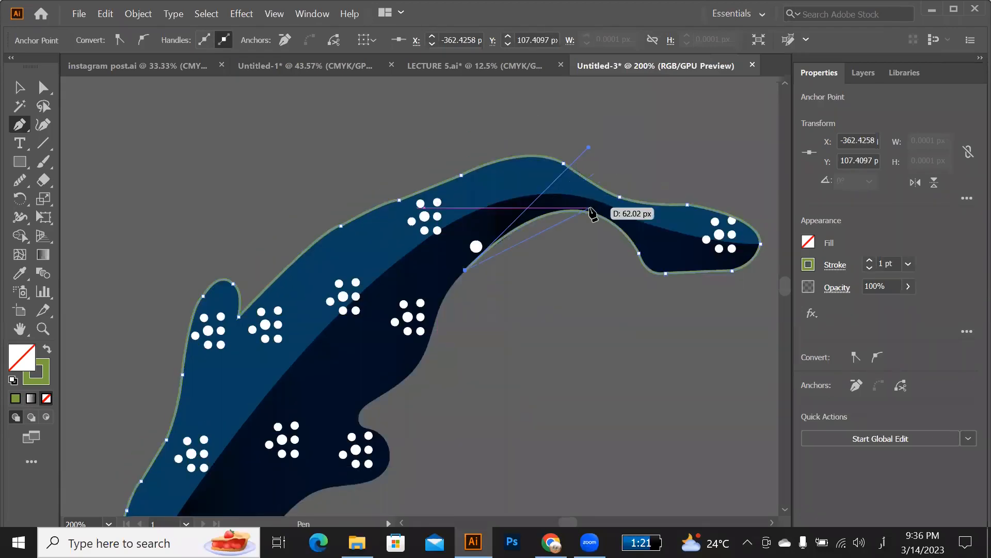
scroll(592, 211, "up", 1)
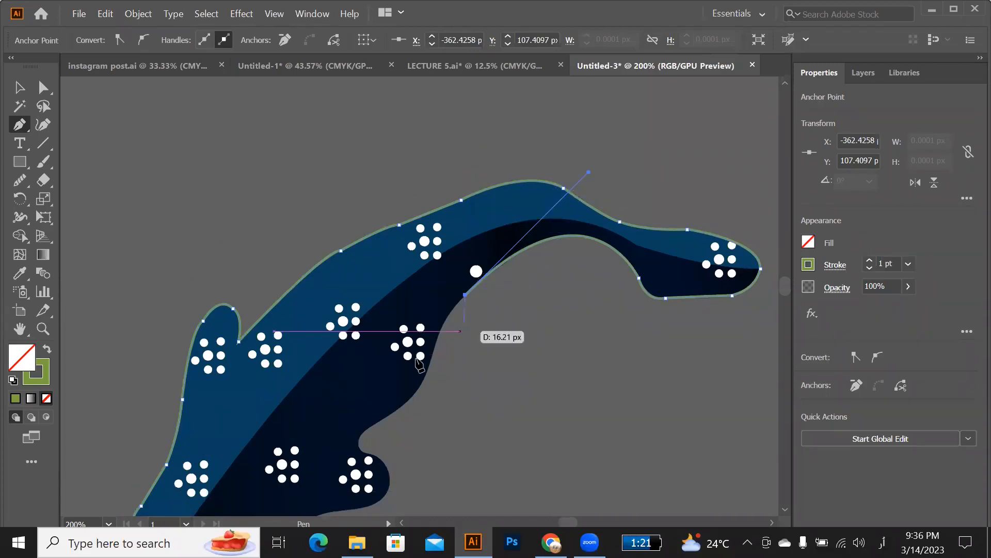
scroll(476, 315, "down", 2)
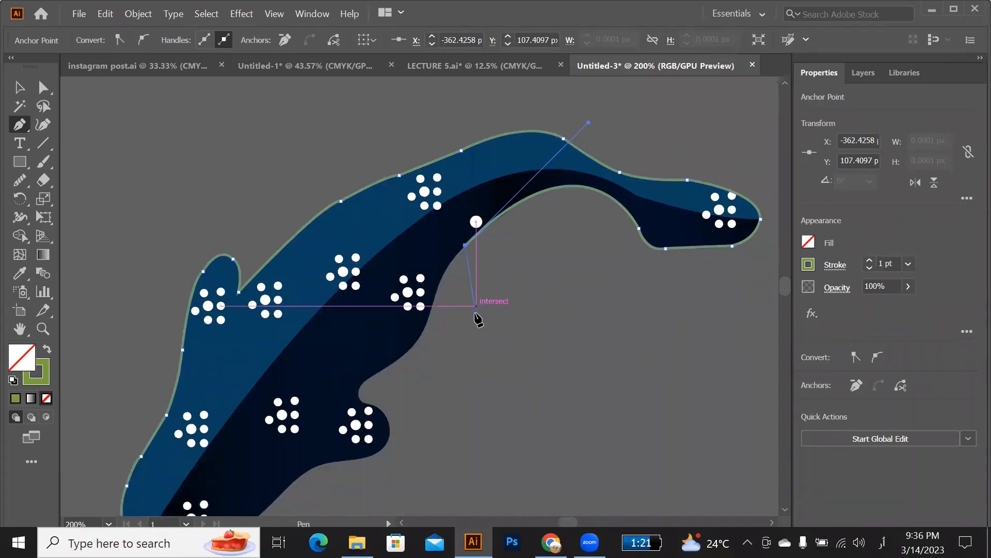
left_click(430, 315)
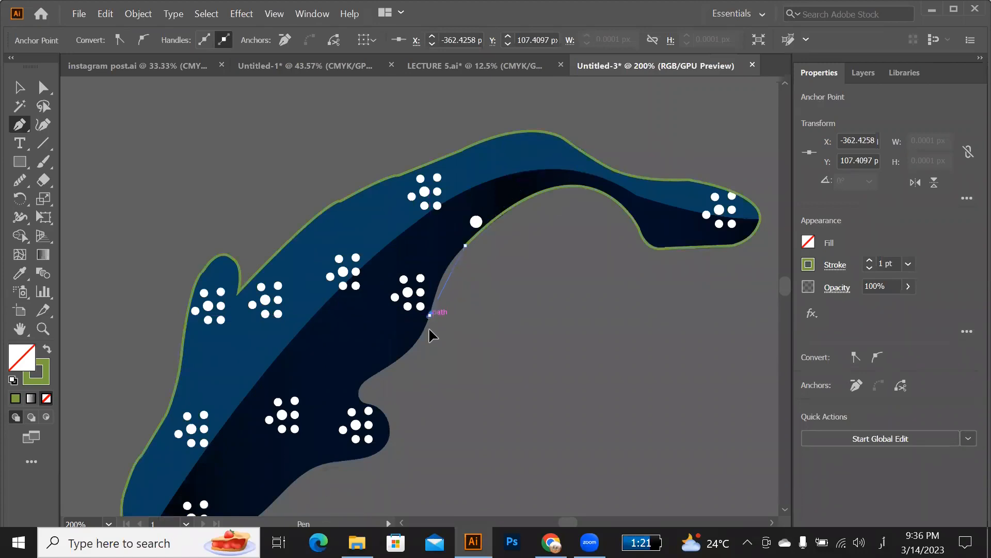
left_click_drag(415, 367, 312, 401)
left_click(368, 375)
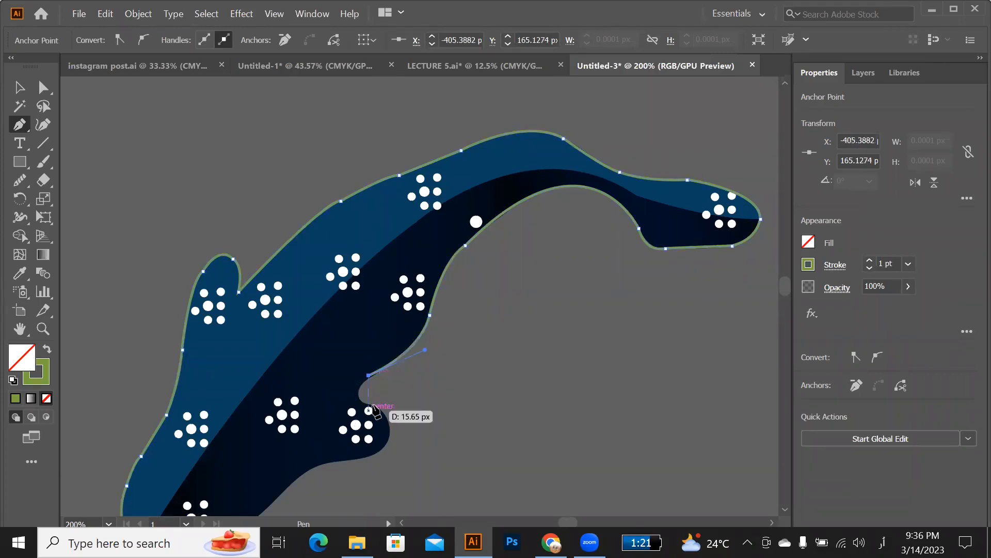
left_click_drag(377, 409, 396, 409)
left_click(371, 404)
Trace the path around the small rounded fin and along the dark belly, closing the outline at the head tip.
scroll(355, 392, "down", 3)
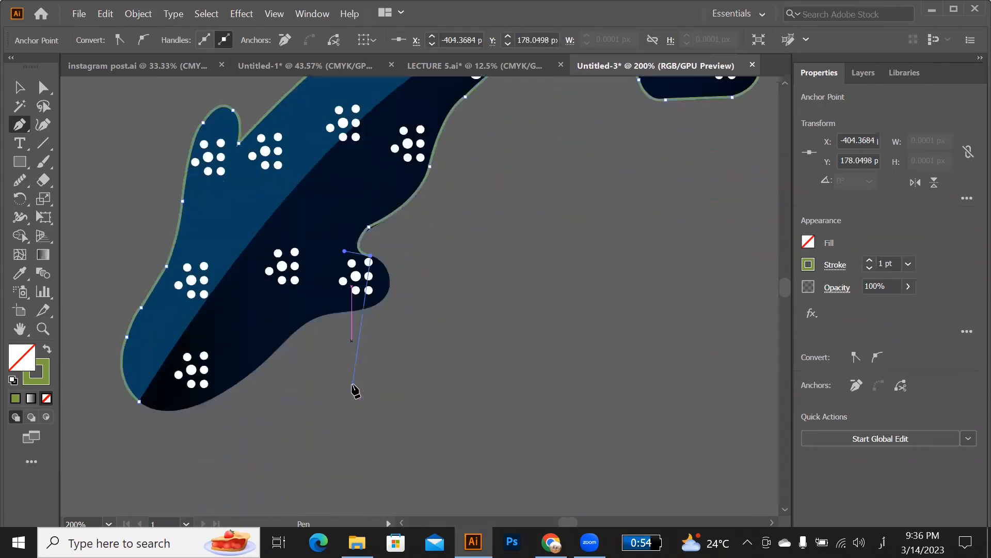
left_click_drag(387, 295, 307, 311)
left_click(387, 296)
left_click(344, 312)
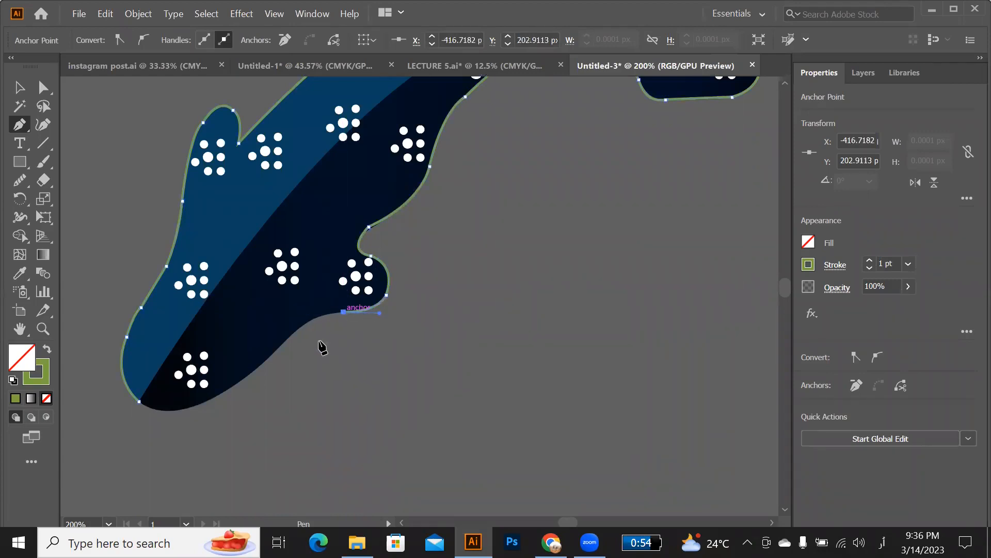
left_click_drag(269, 357, 120, 385)
left_click(192, 407)
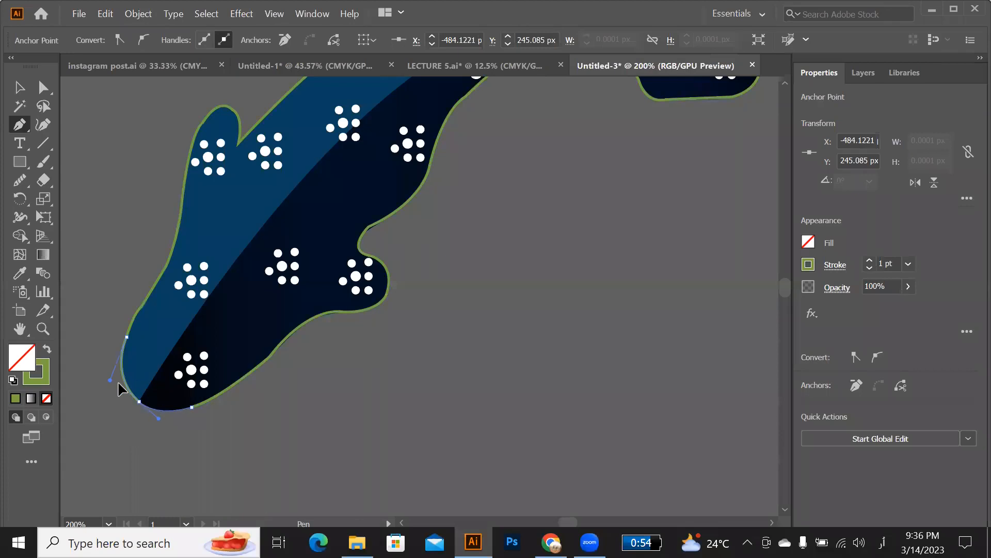
Draw a closed Pen path that follows the line between the light-blue and dark areas and encloses the dark side.
key("ctrl+minus")
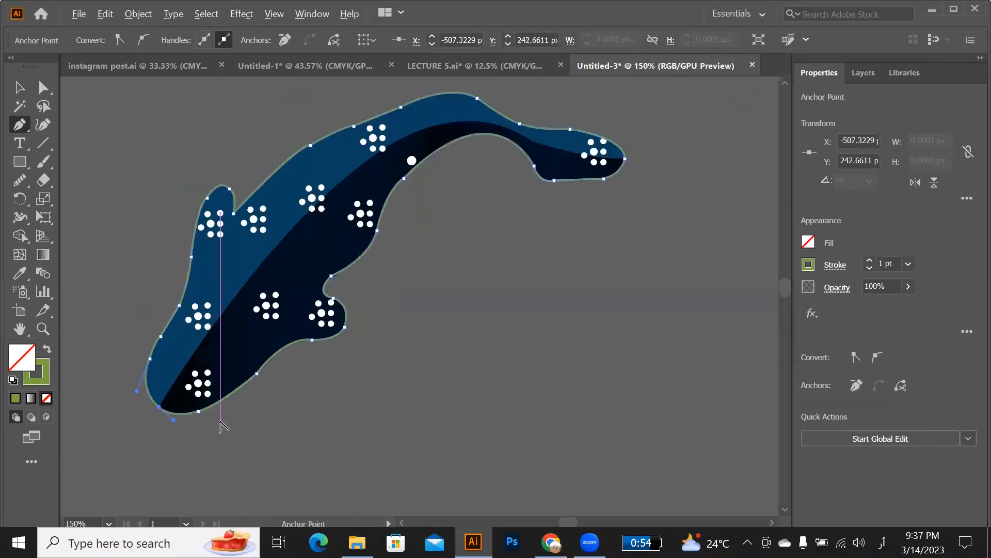
key("ctrl+minus")
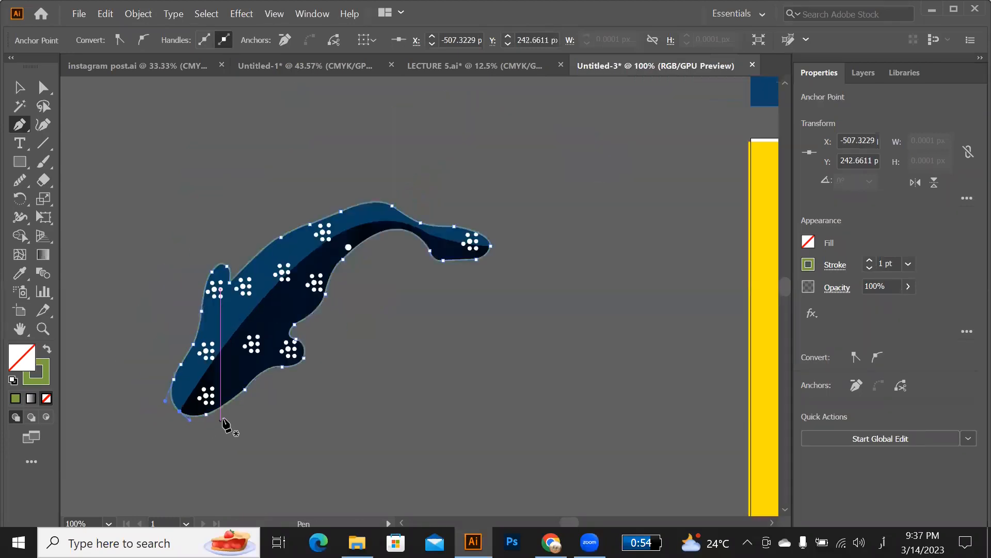
left_click(174, 424)
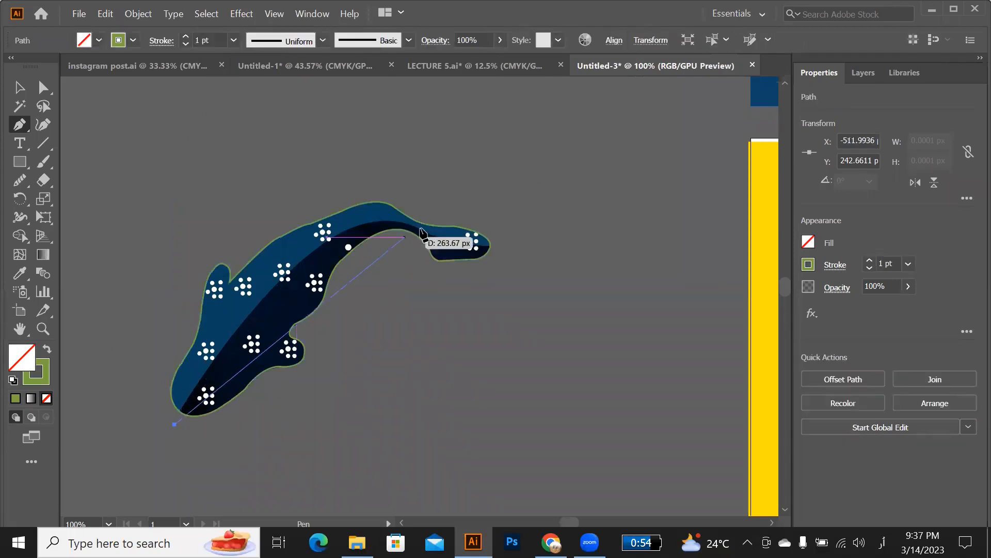
left_click_drag(429, 235, 543, 302)
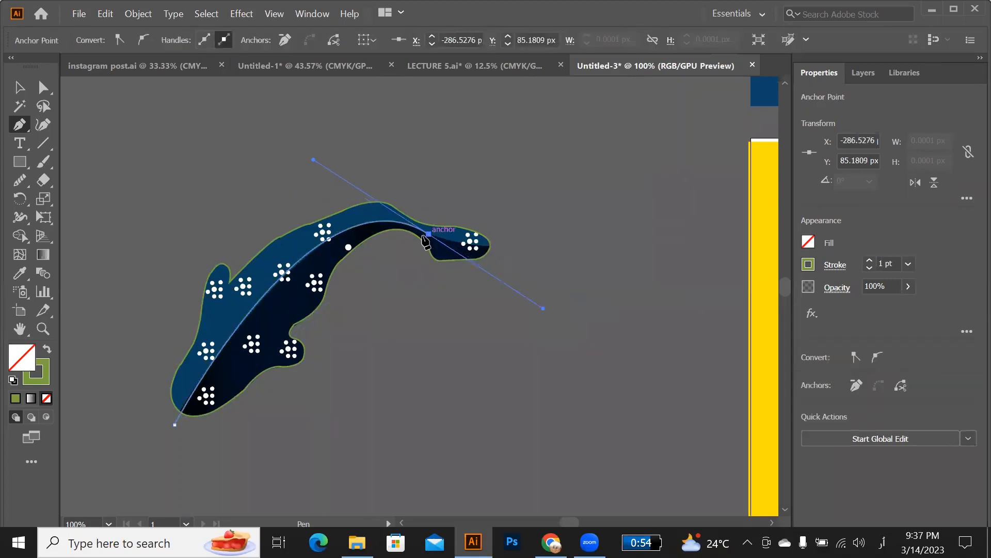
left_click(429, 234)
left_click_drag(528, 248, 553, 246)
left_click(527, 248)
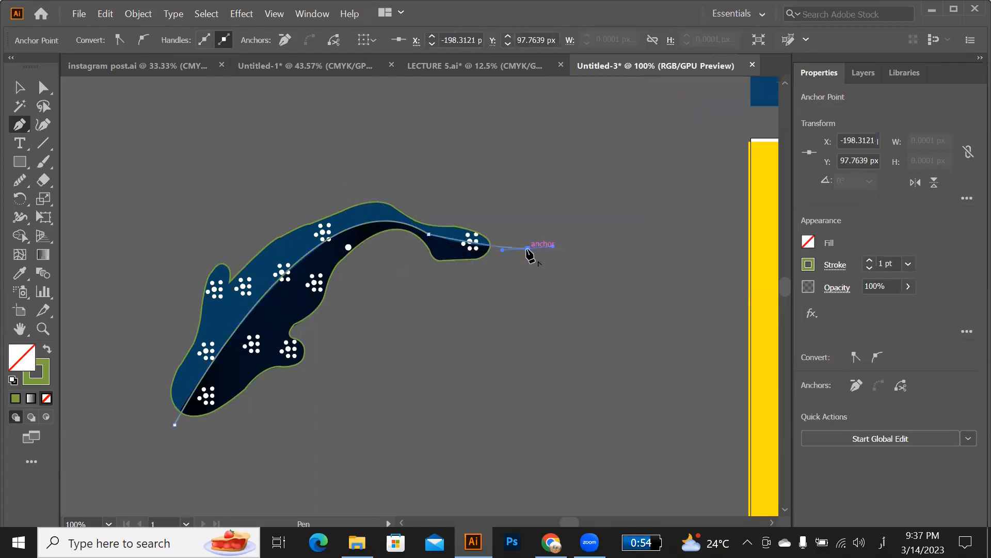
left_click(268, 495)
left_click(174, 424)
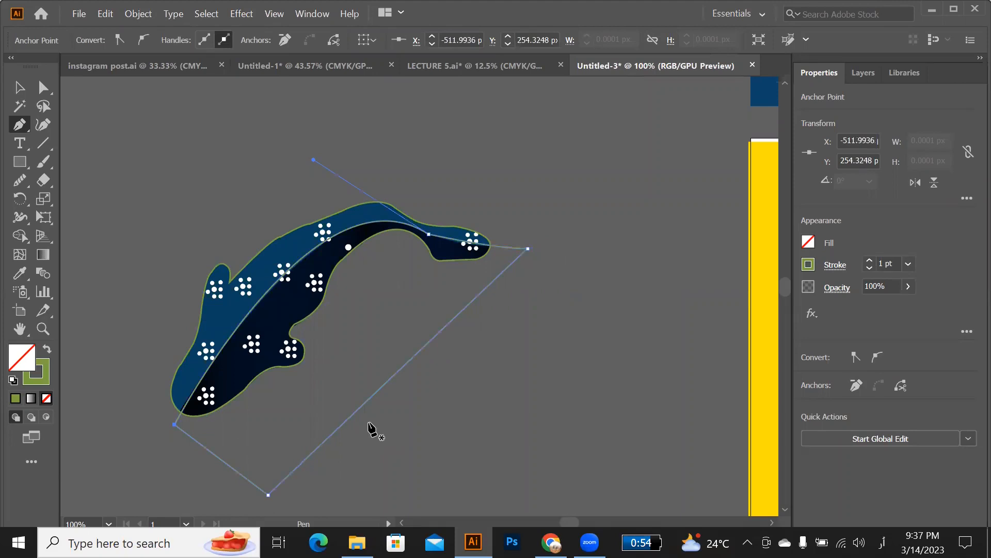
Select the fish outline with the closed dividing path and remove the area outside the fish with Shape Builder.
key("v")
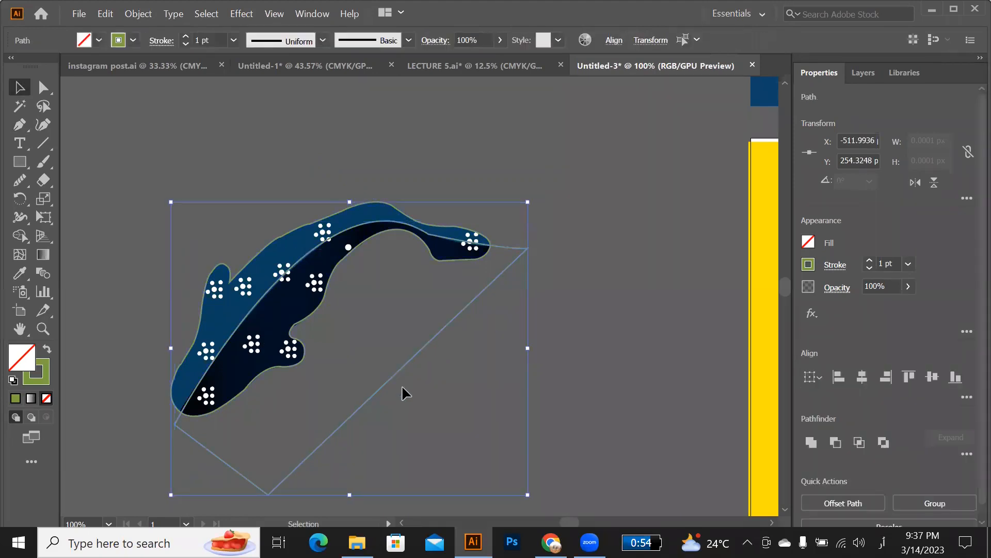
key("shift+m")
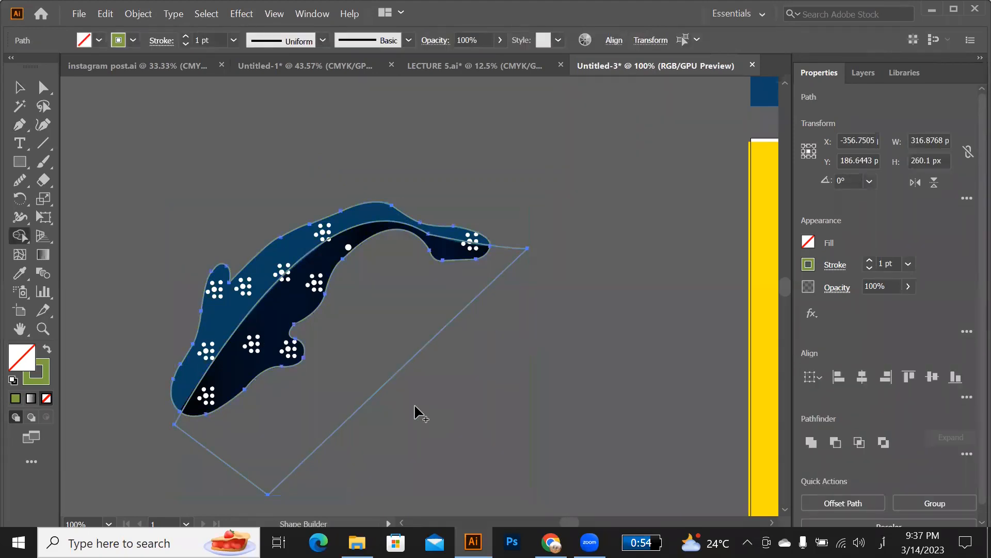
left_click(392, 330, "alt")
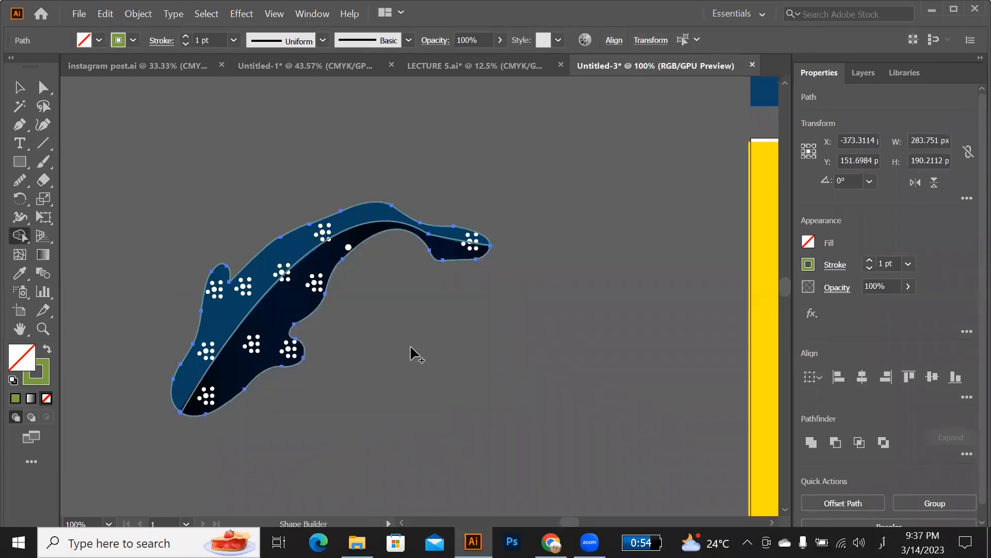
key("v")
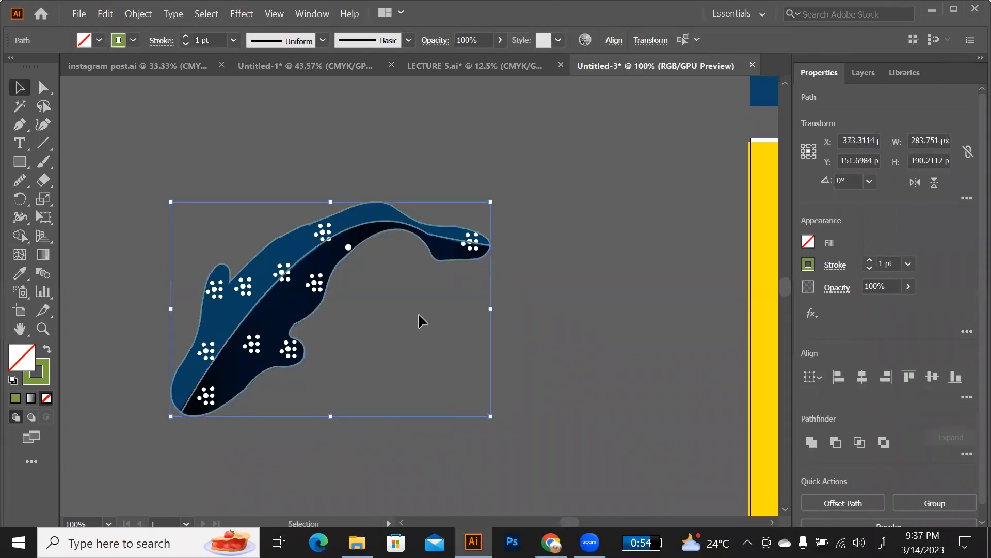
Move the traced two-part outline off the spotted fish to the empty space below and beside it.
scroll(419, 315, "down", 1)
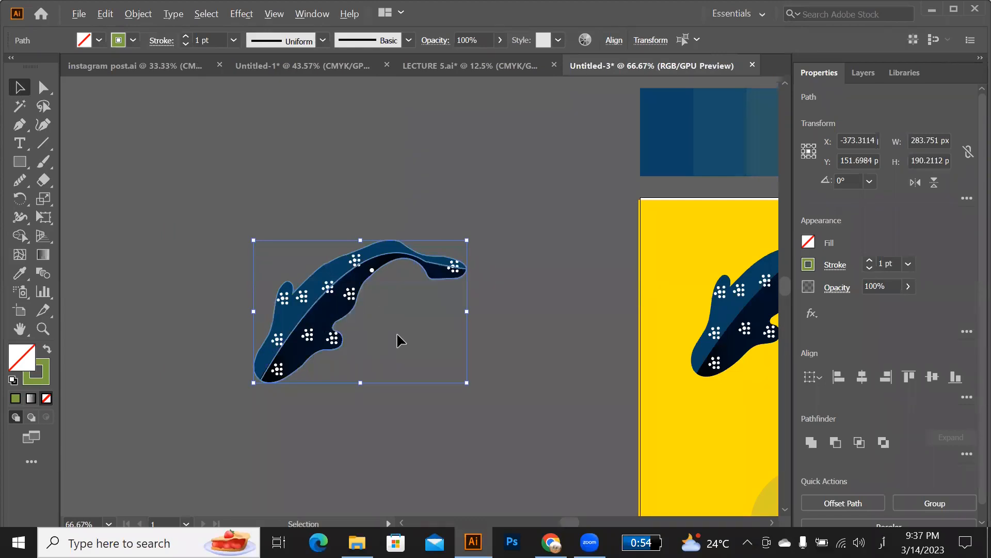
scroll(397, 332, "down", 1)
left_click_drag(362, 319, 454, 368)
left_click(384, 423)
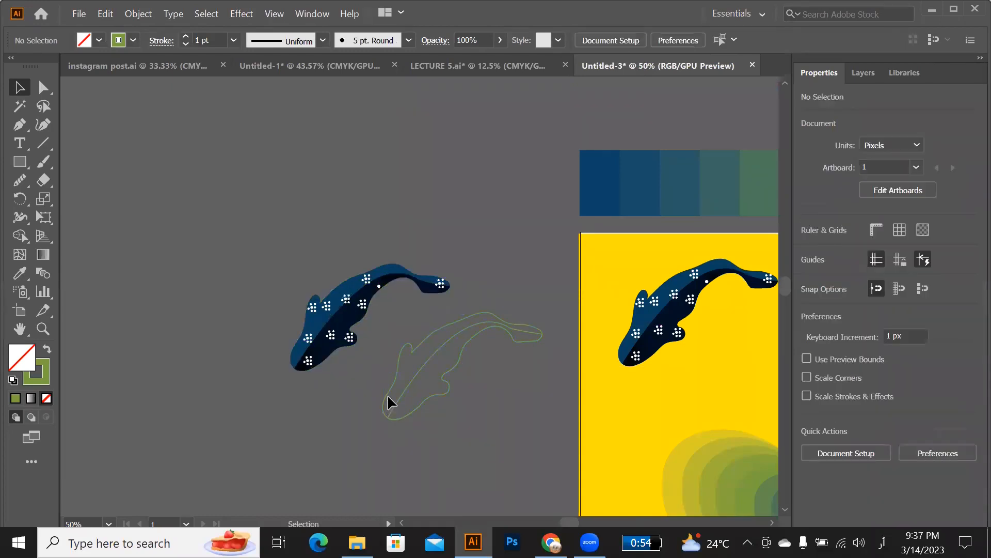
Fill the traced fish outline with the light-blue colour sampled from the spotted fish's upper side.
left_click(386, 390)
key("i")
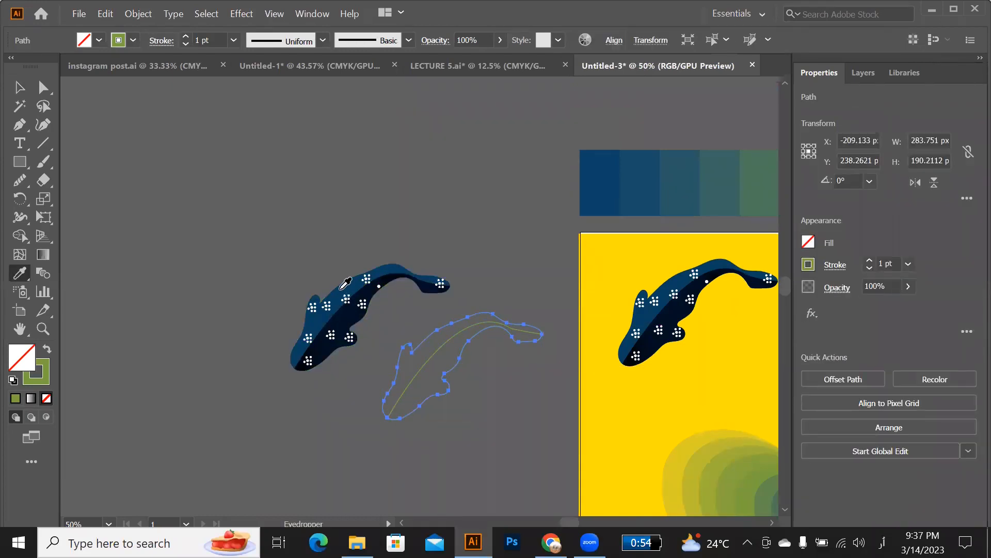
left_click(342, 286)
key("v")
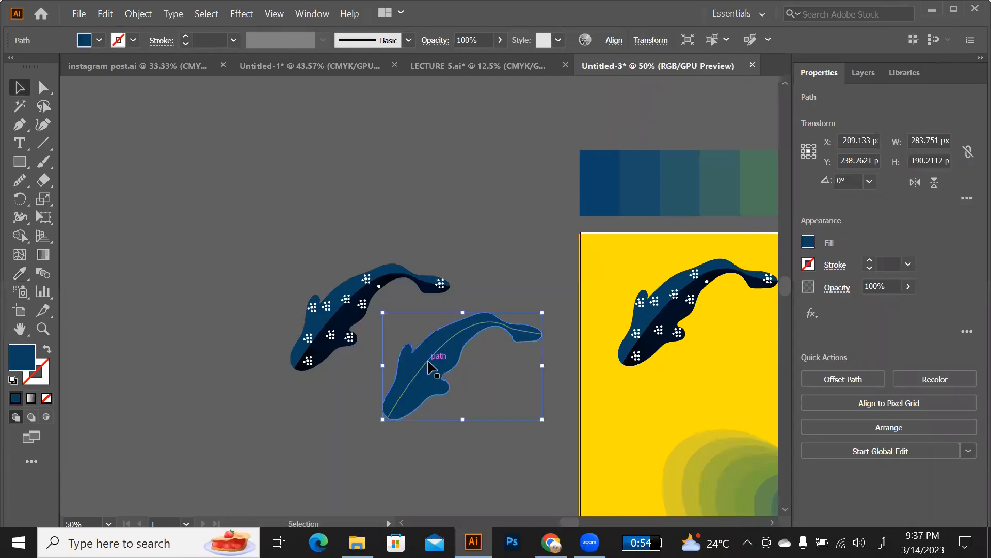
Fill the lower half of the traced fish with the dark gradient sampled from the spotted fish.
key("ctrl+z")
key("i")
left_click(426, 358)
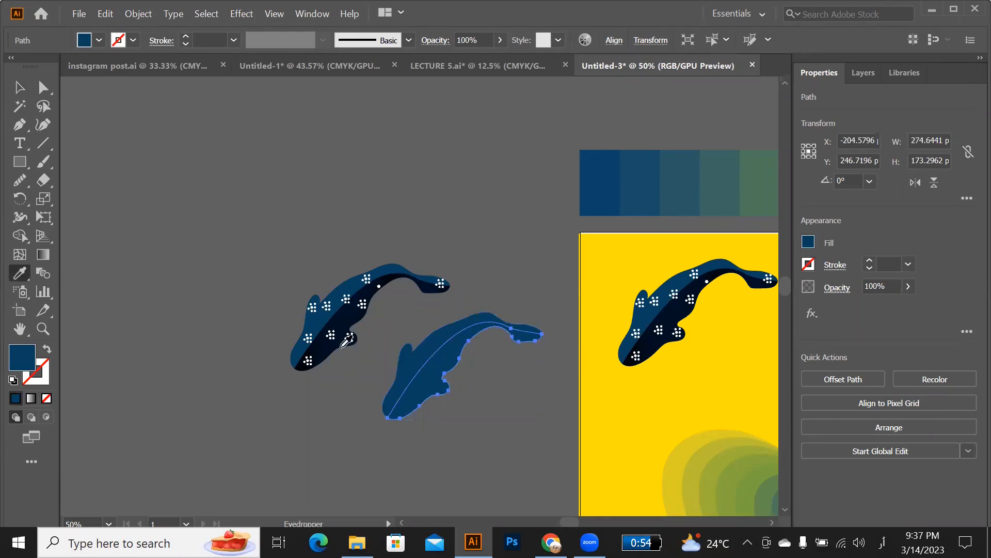
left_click(356, 316)
key("v")
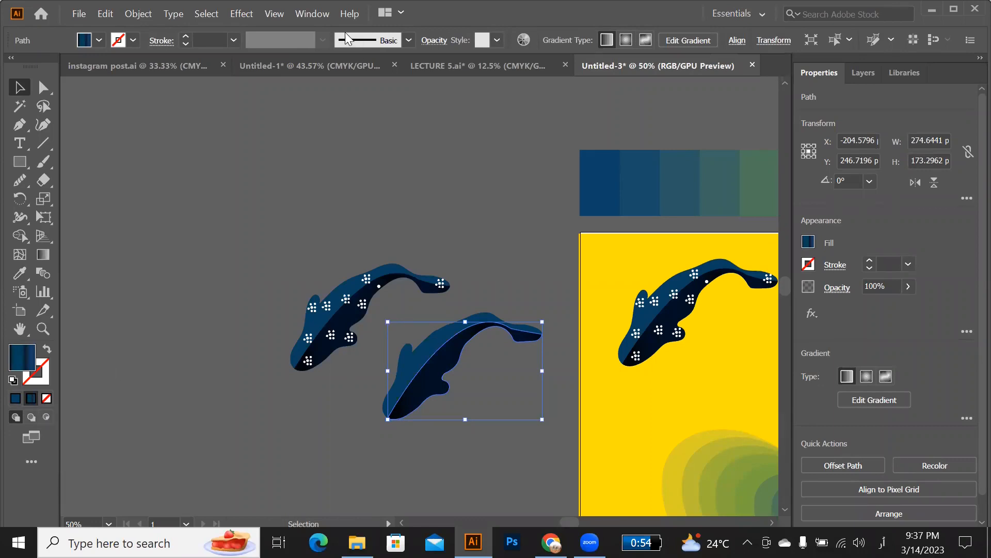
Examine the gradient stops used in the traced fish's dark half.
left_click(312, 14)
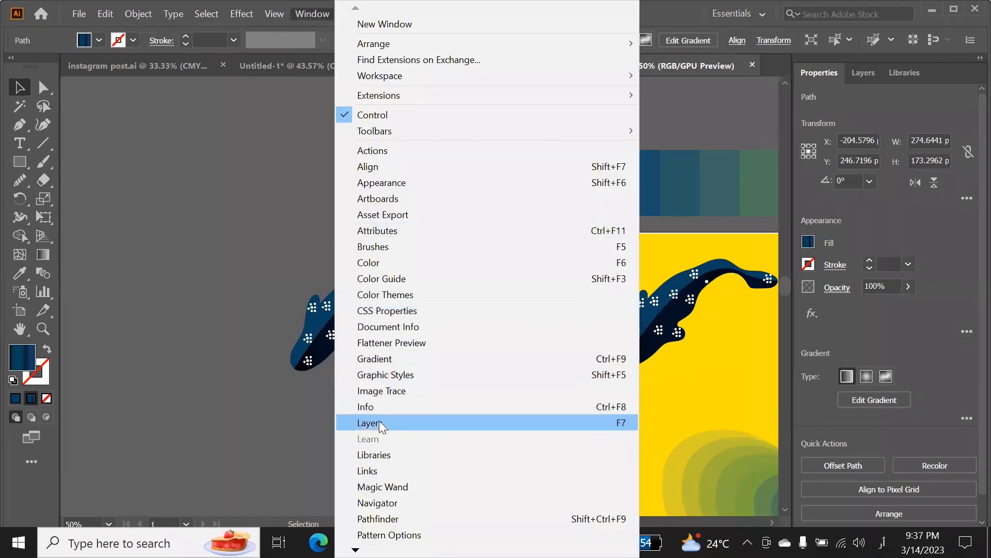
left_click(365, 359)
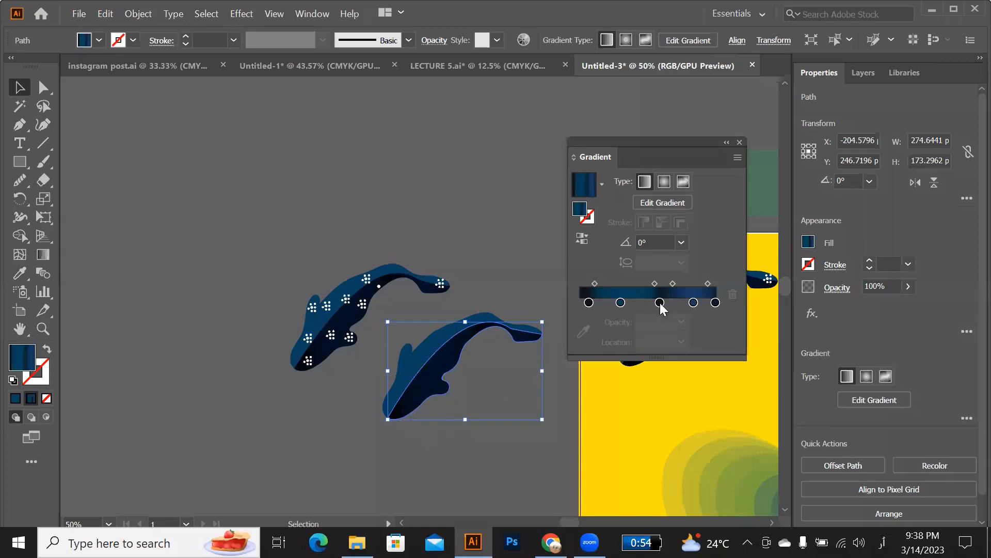
left_click(739, 142)
Group the light and dark halves of the traced fish.
left_click(473, 422)
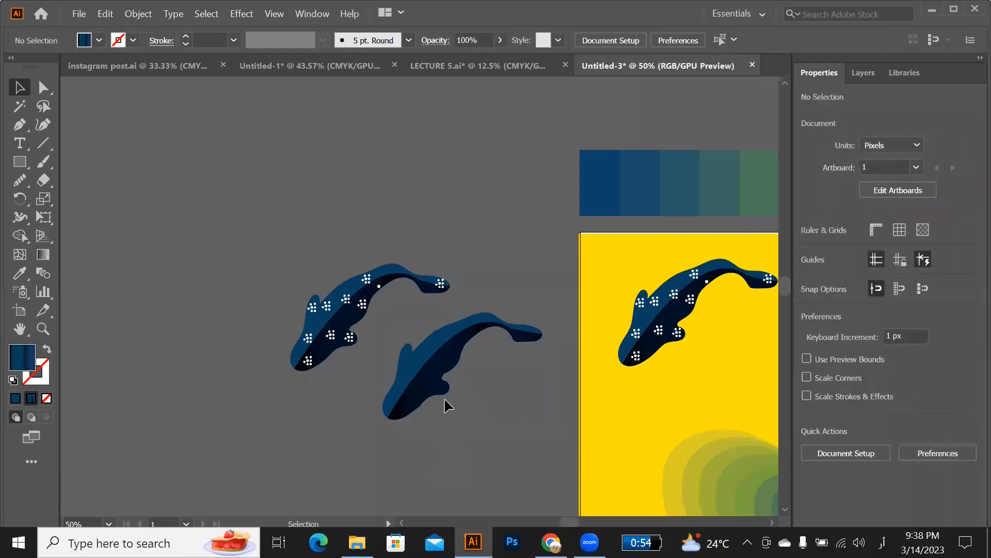
left_click(413, 388)
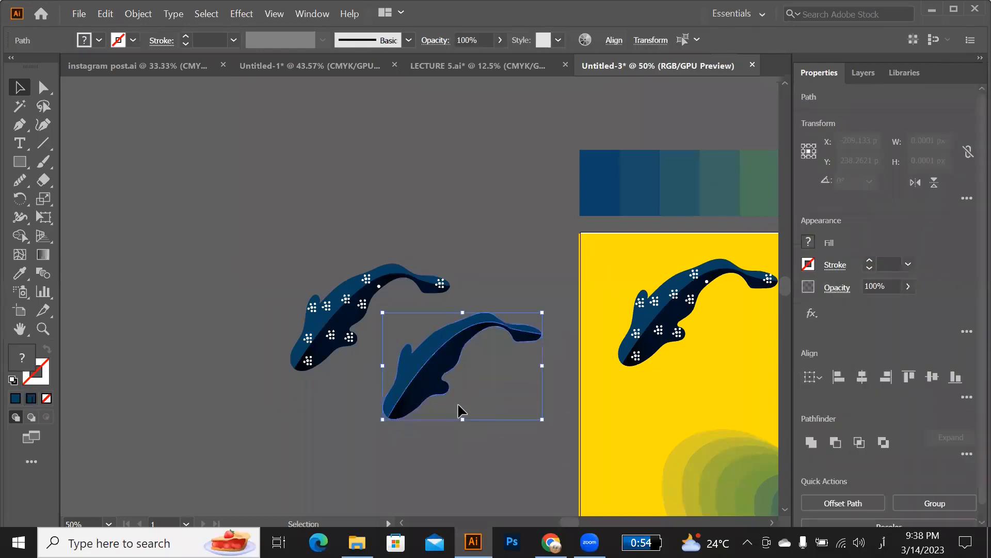
key("ctrl+g")
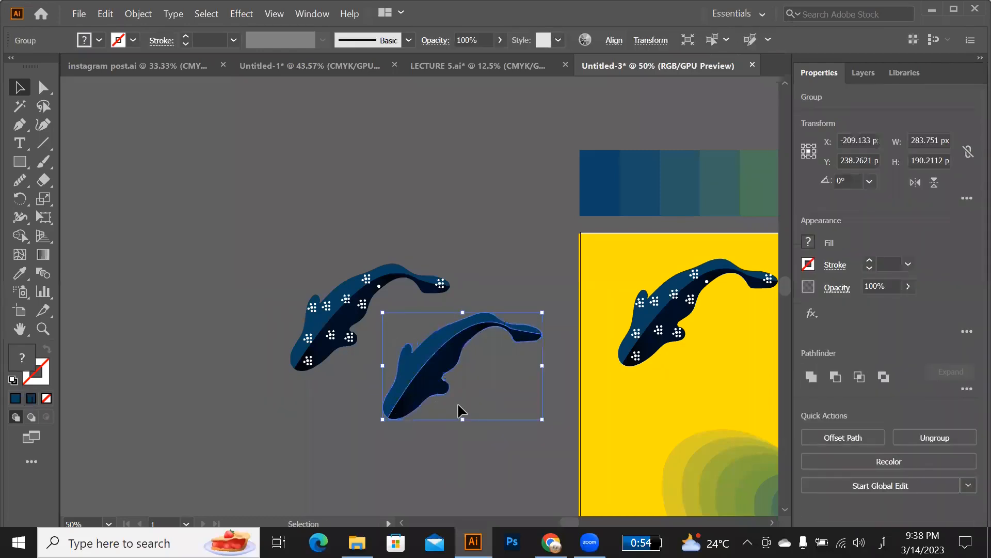
Copy the spotted fish from the yellow artboard's corner onto the layered shape's left lobe and rotate it to about 82°.
scroll(458, 401, "down", 1)
scroll(620, 447, "down", 3)
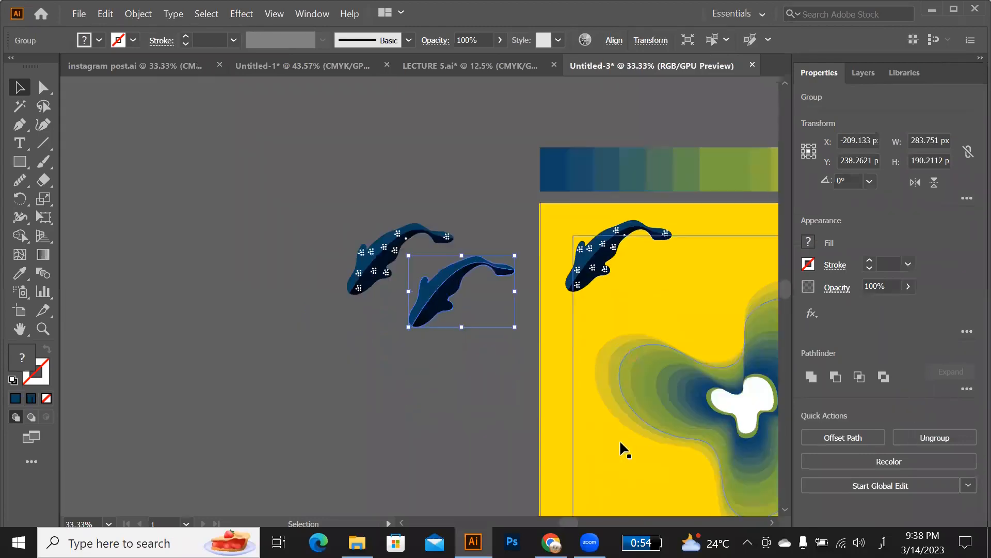
left_click_drag(569, 521, 583, 518)
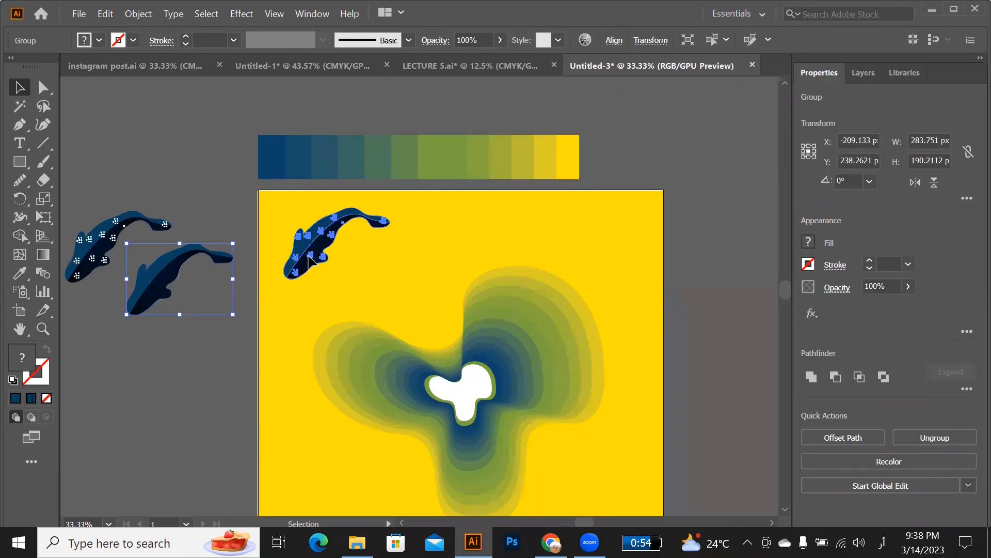
left_click_drag(369, 332, 414, 422)
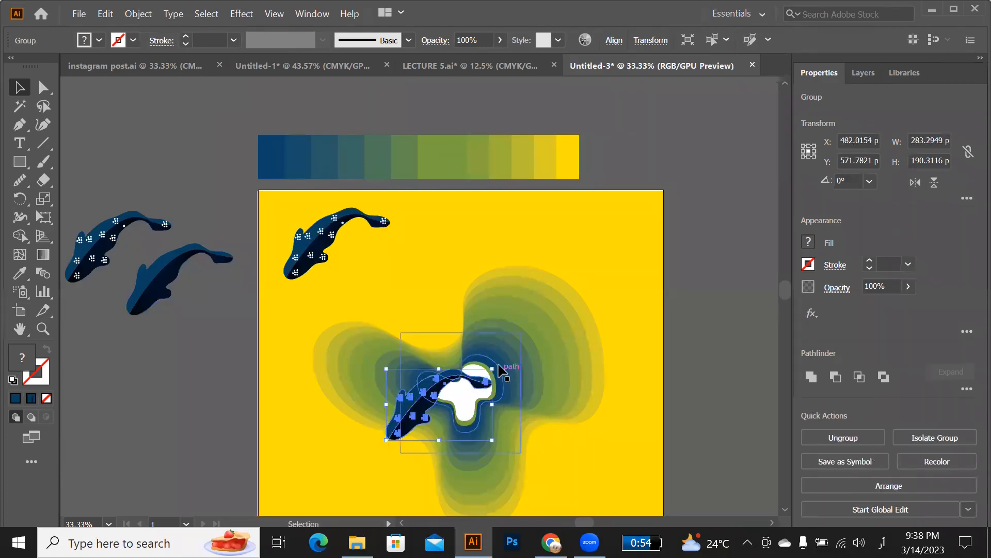
left_click_drag(495, 364, 409, 343)
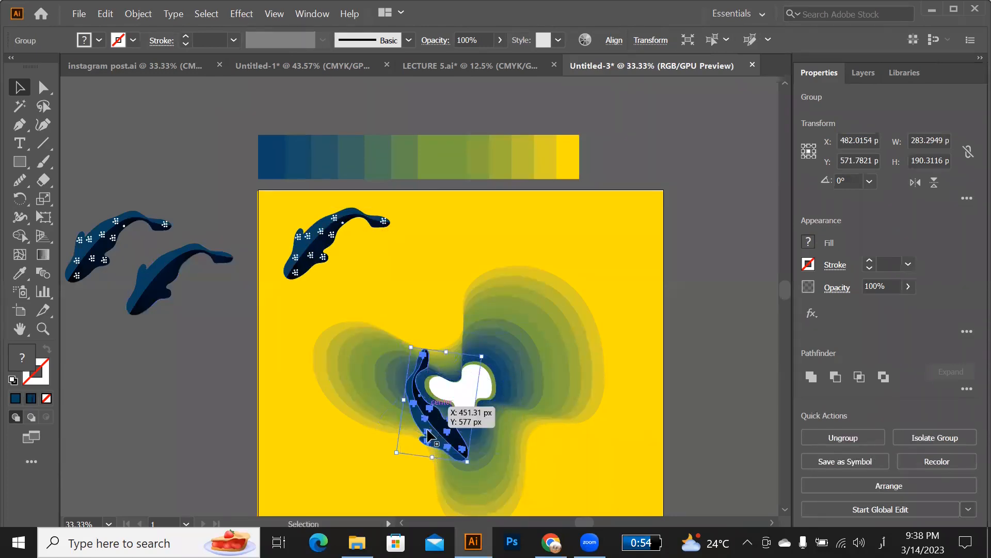
mouse_move(409, 413)
left_mouse_down()
mouse_move(372, 394)
mouse_move(394, 408)
left_mouse_up()
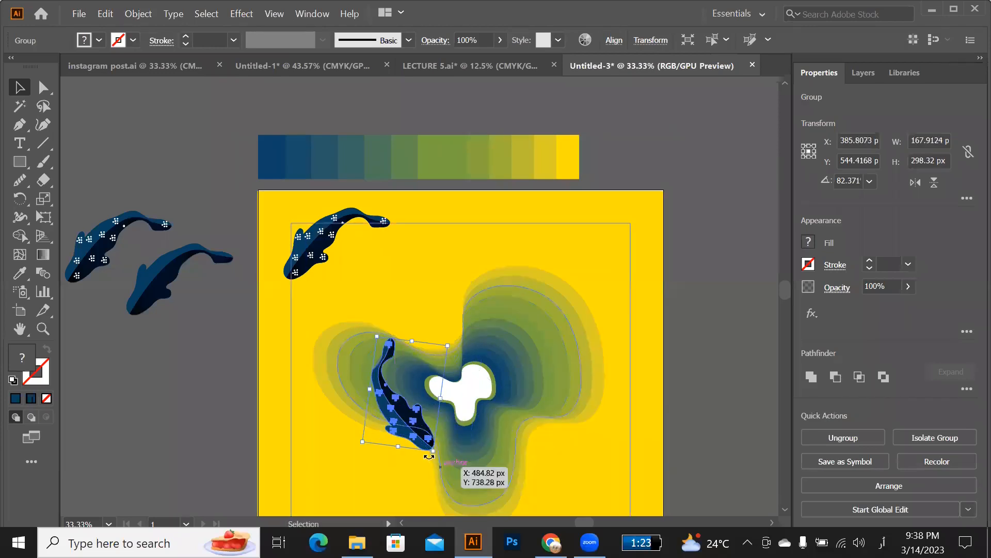
Fine-tune the left-lobe fish's rotation to about 94° so it curves around the white centre.
left_click_drag(434, 455, 443, 450)
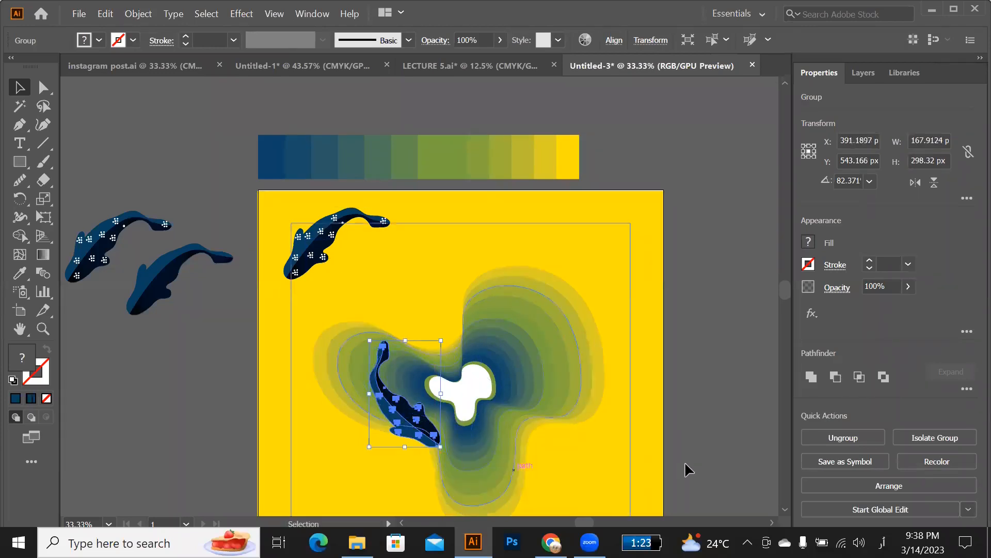
left_click(723, 444)
left_click(437, 447)
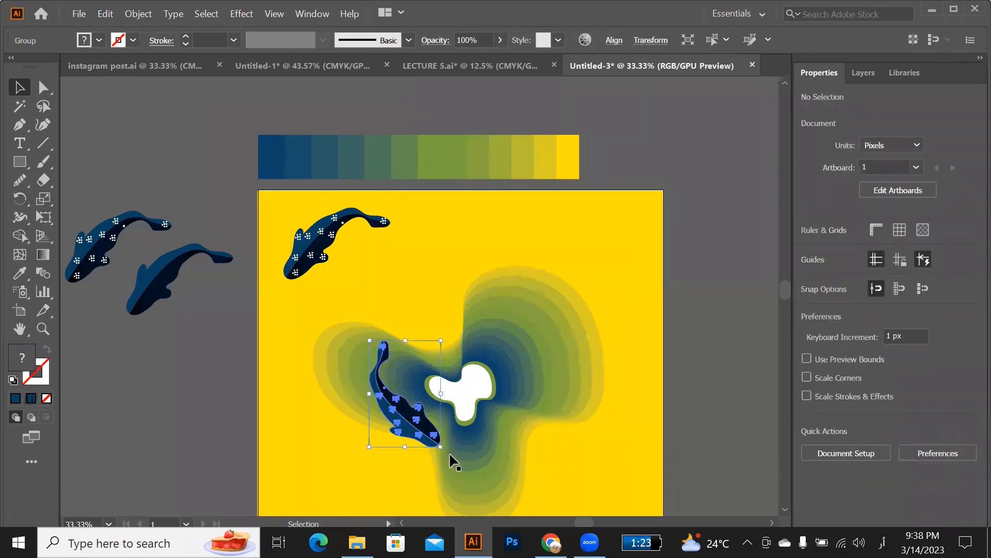
left_click_drag(446, 451, 458, 454)
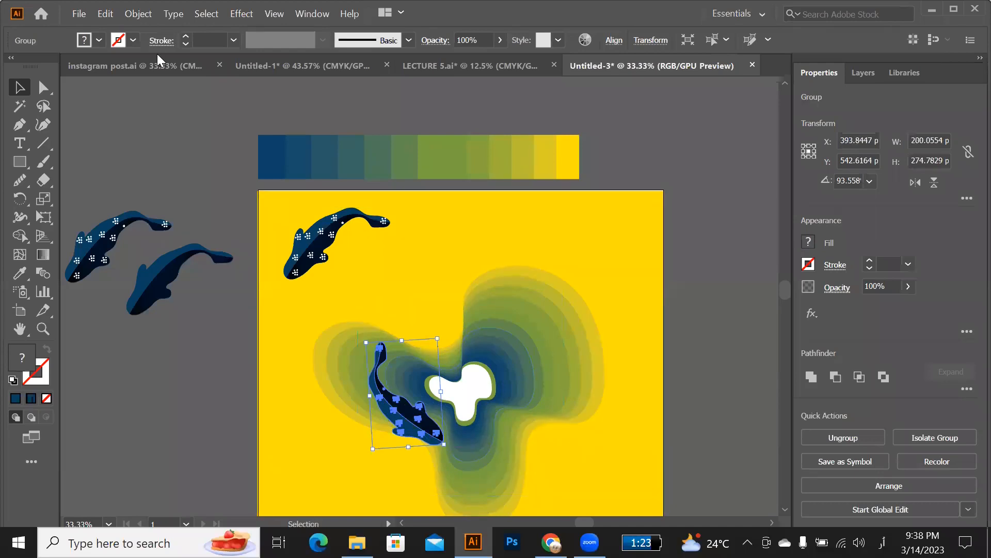
left_click(706, 413)
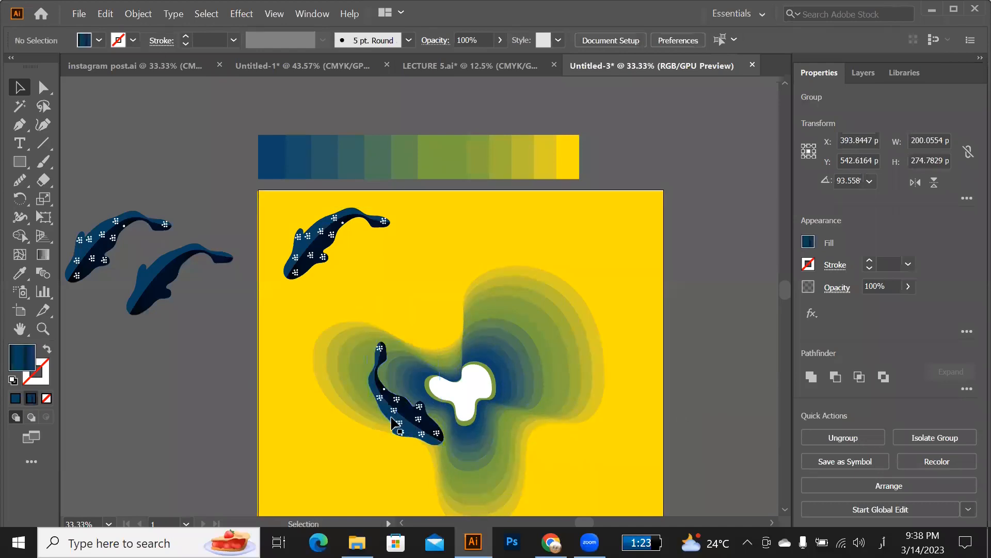
Duplicate the left-lobe fish onto the layered shape's upper-right lobe and rotate the copy to about 320°.
left_click_drag(420, 425, 470, 354)
left_click_drag(552, 339, 509, 323)
left_click(709, 364)
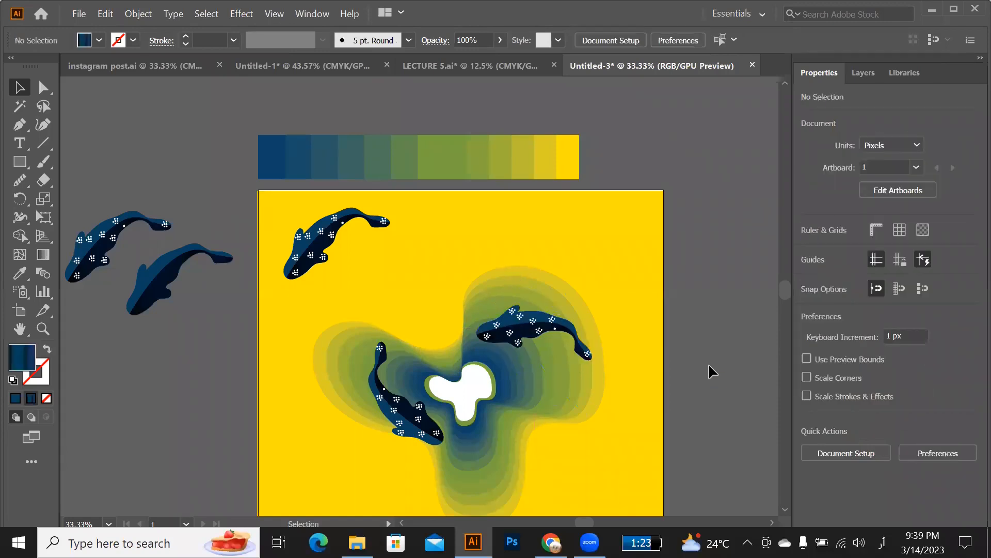
mouse_move(489, 359)
left_mouse_down()
mouse_move(491, 346)
mouse_move(493, 362)
left_mouse_up()
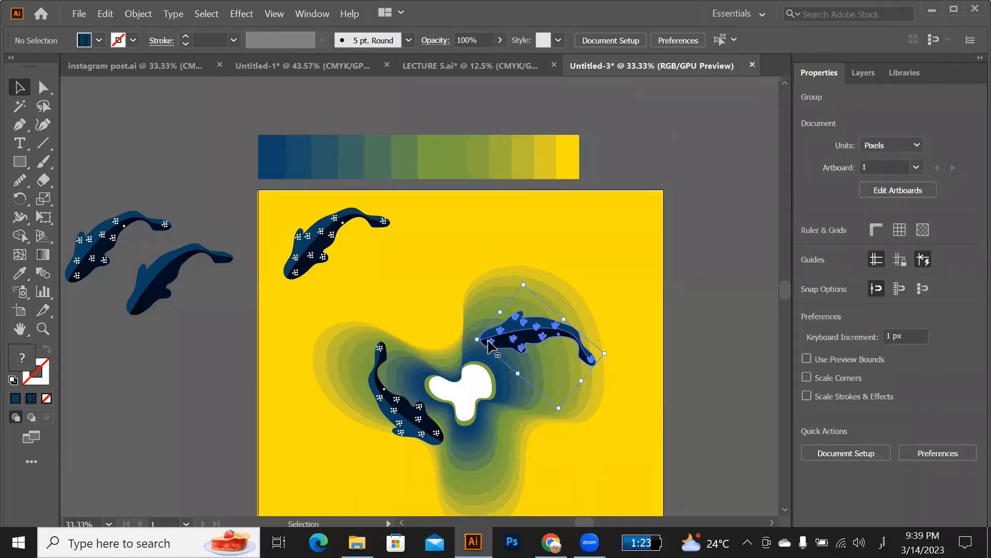
left_click(690, 367)
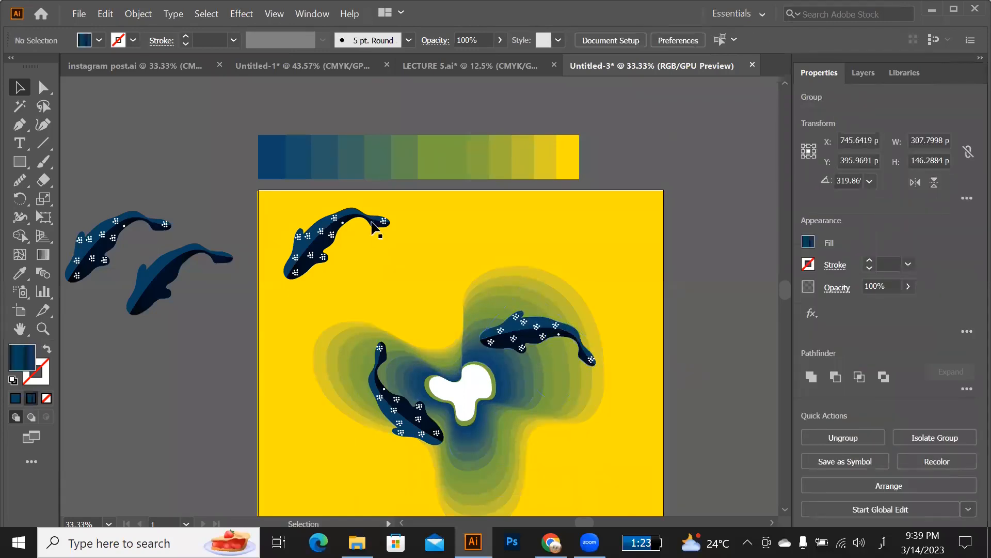
Look at the rocket poster in the Untitled-1 document for its shadow style, and return to Untitled-3.
left_click(185, 59)
left_click(321, 60)
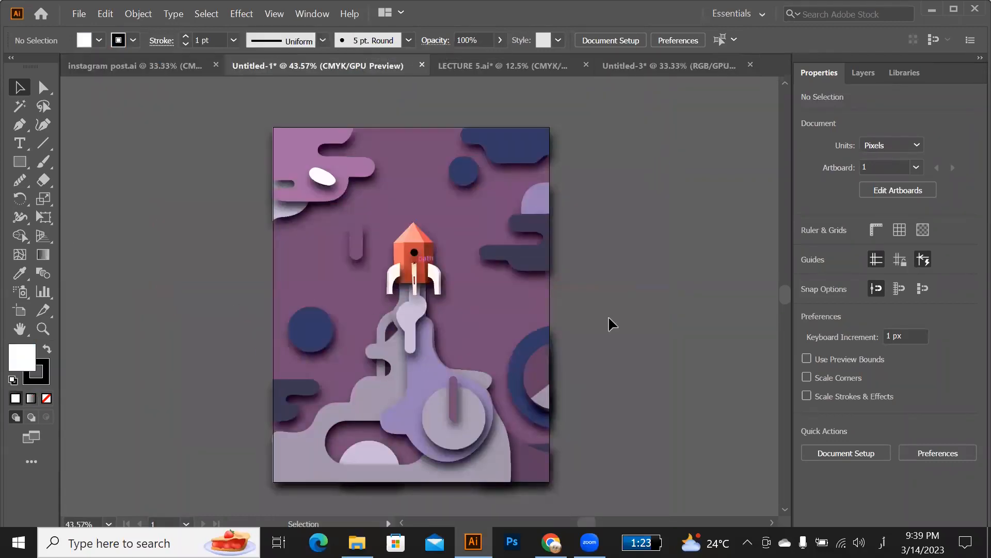
left_click(623, 64)
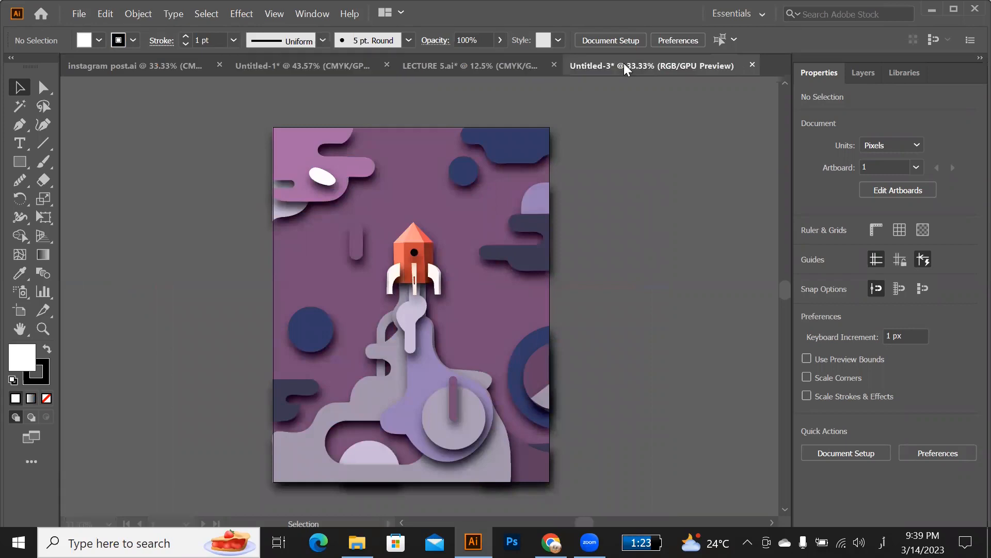
Start a Multiply drop shadow on the spotted fish on the upper-right lobe and set its opacity to 53%.
left_click(527, 340)
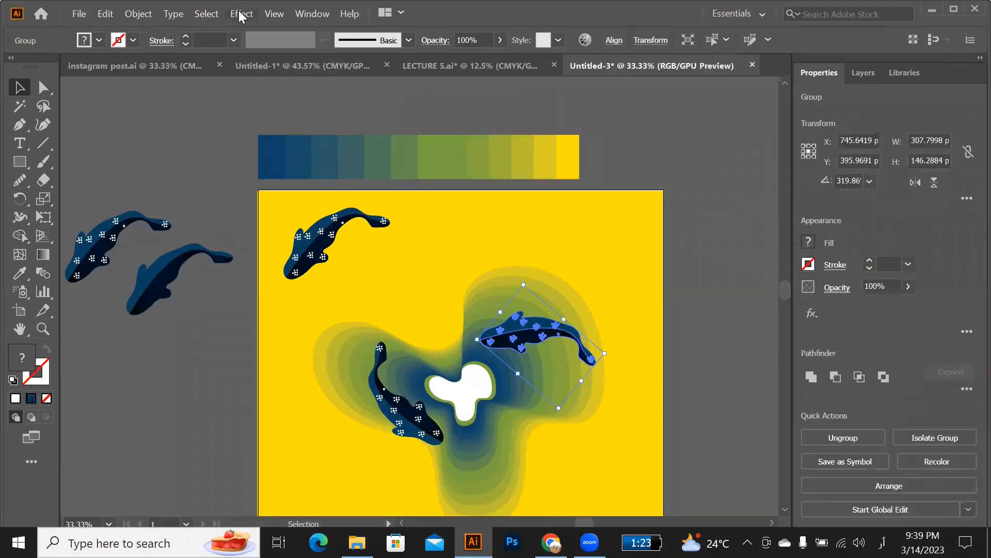
left_click(243, 14)
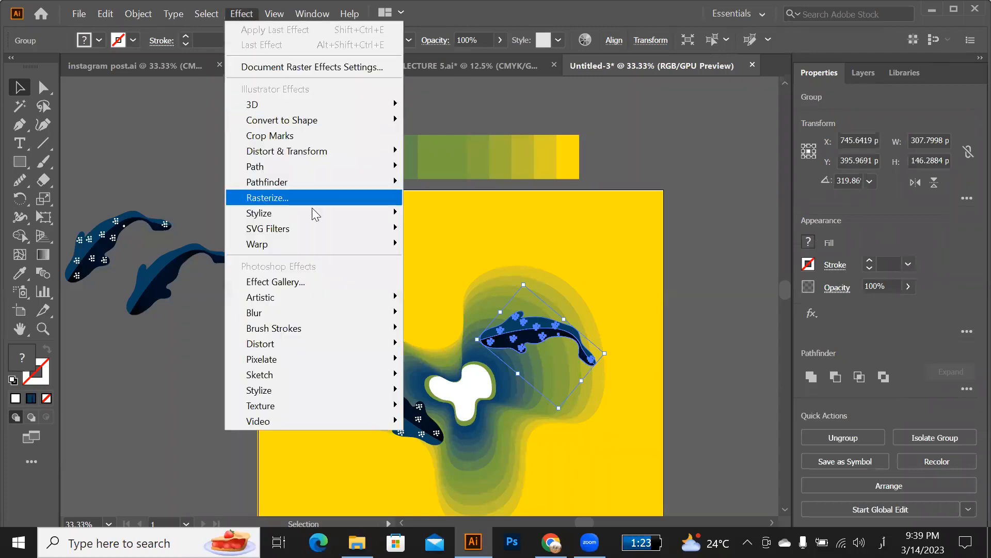
mouse_move(328, 216)
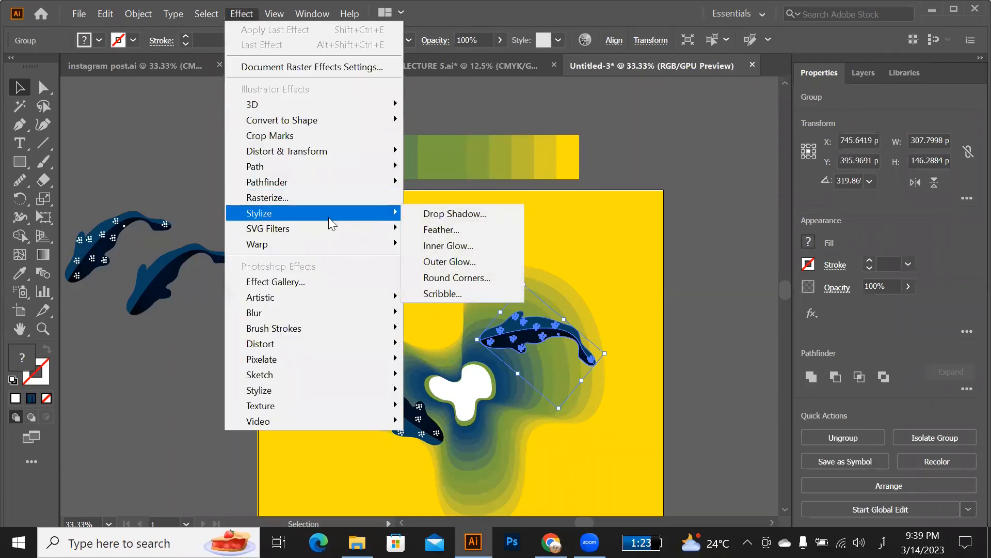
left_click(433, 215)
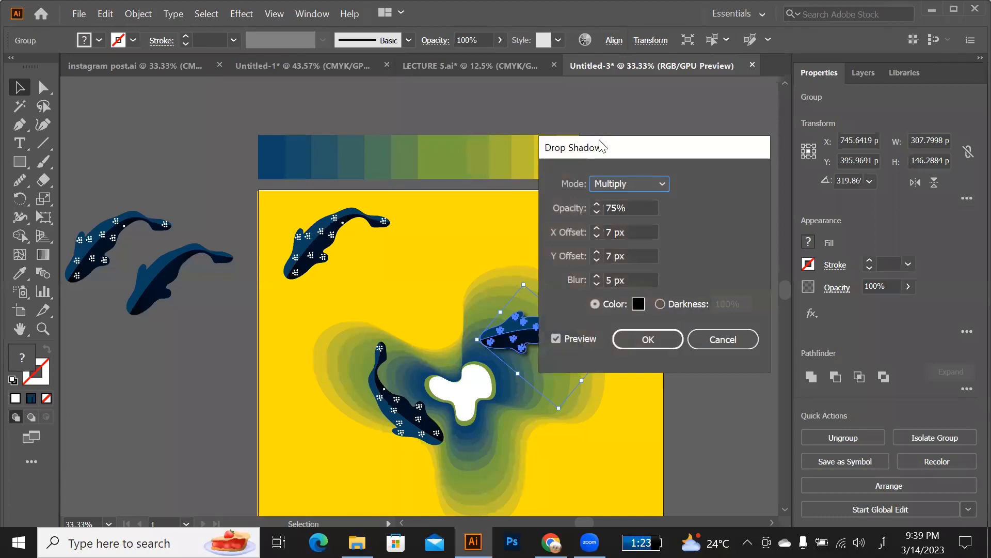
left_click_drag(613, 150, 698, 157)
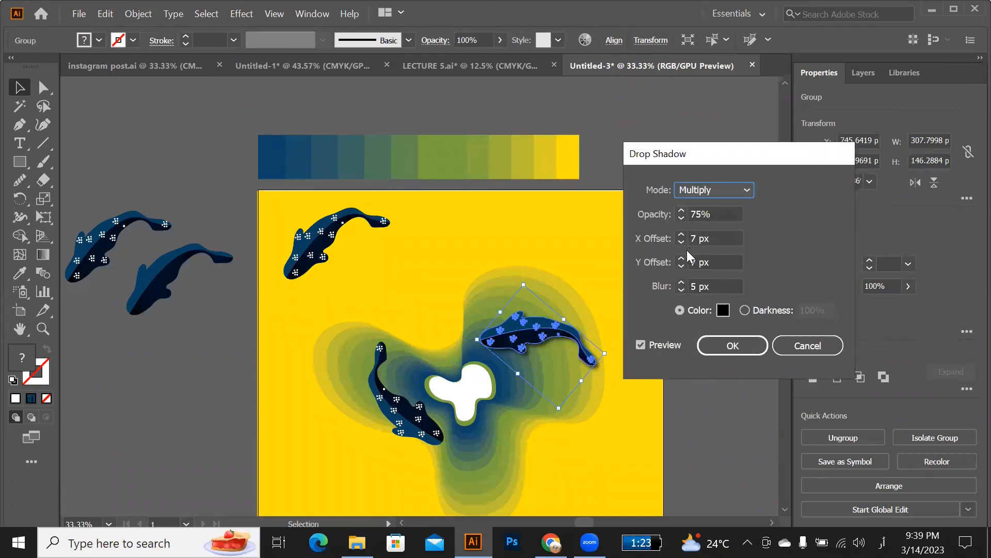
left_click(681, 210)
left_click(681, 211)
left_click(681, 211)
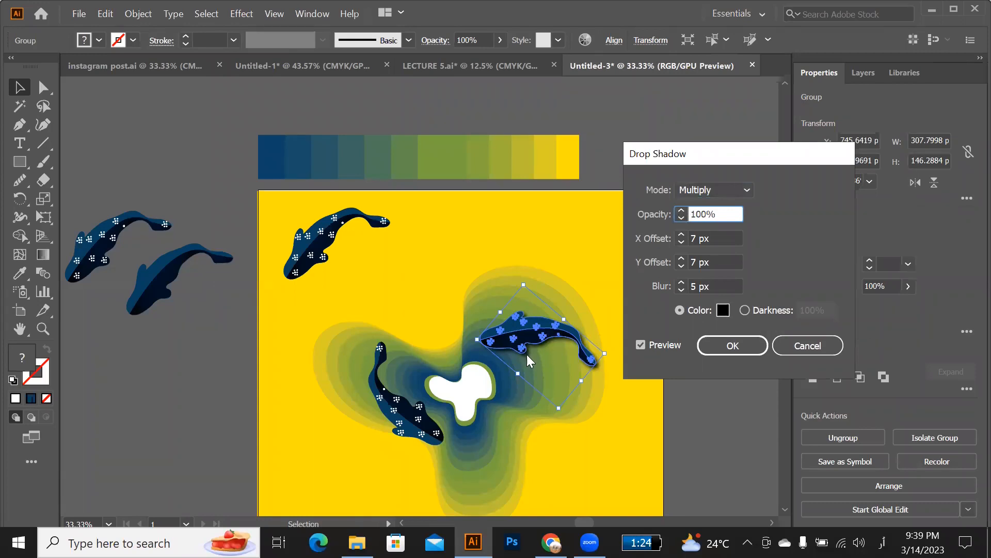
left_click(681, 218)
left_click(681, 218)
left_click(681, 219)
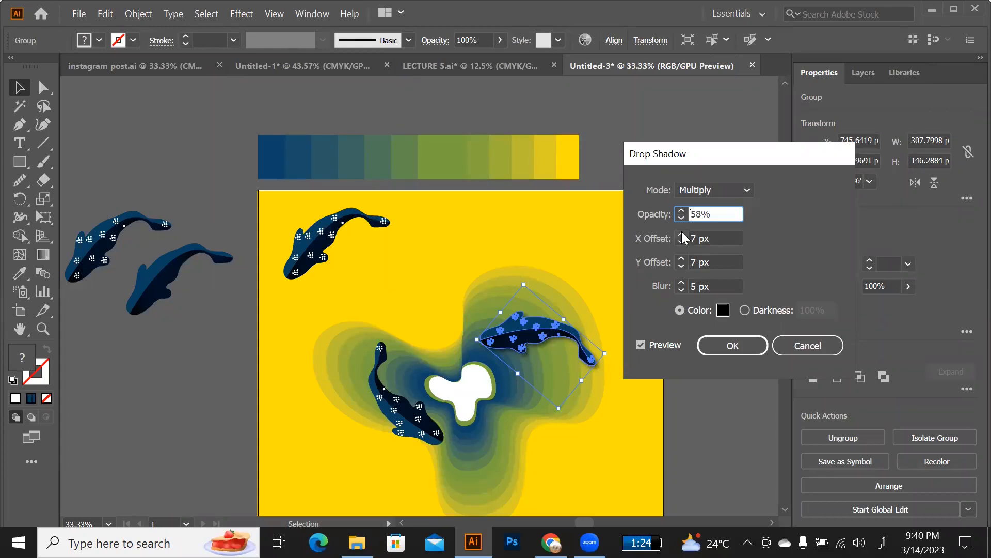
left_click(681, 218)
left_click(681, 218)
Set the upper-right fish's shadow offsets to -7 px in X and 35 px in Y.
left_click(681, 235)
left_click(682, 235)
left_click_drag(681, 235, 681, 235)
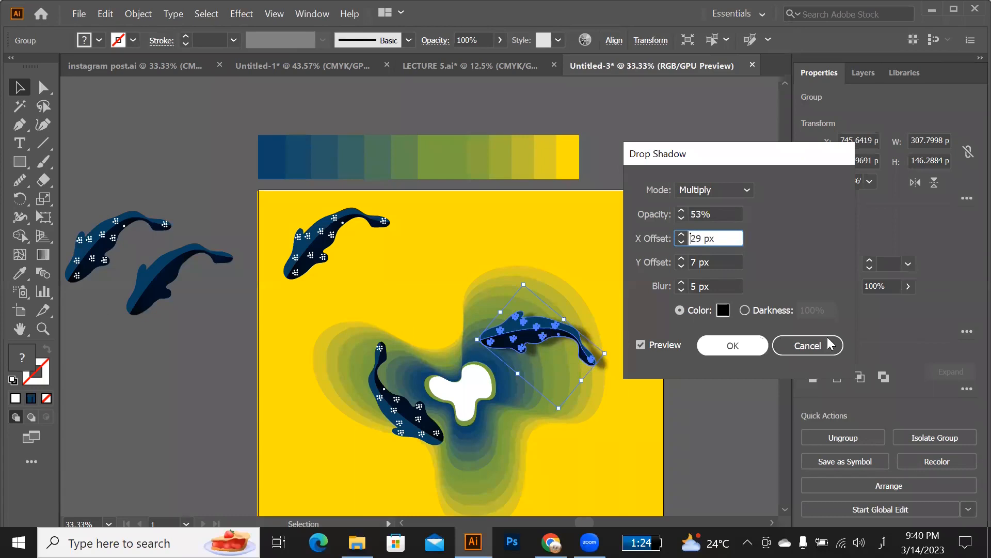
left_click(681, 234)
left_click(682, 234)
left_click(681, 234)
left_click(681, 234)
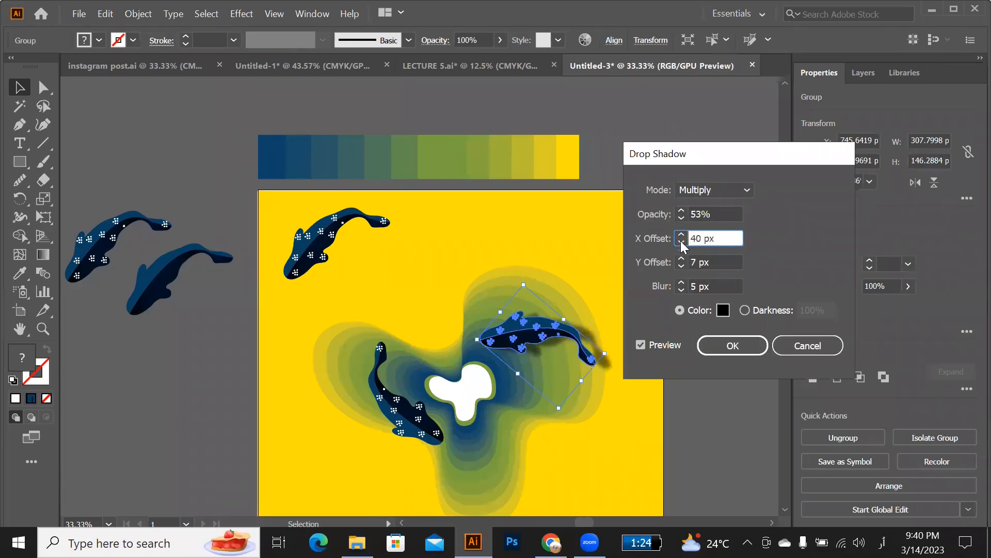
left_click(682, 243)
left_click(682, 242)
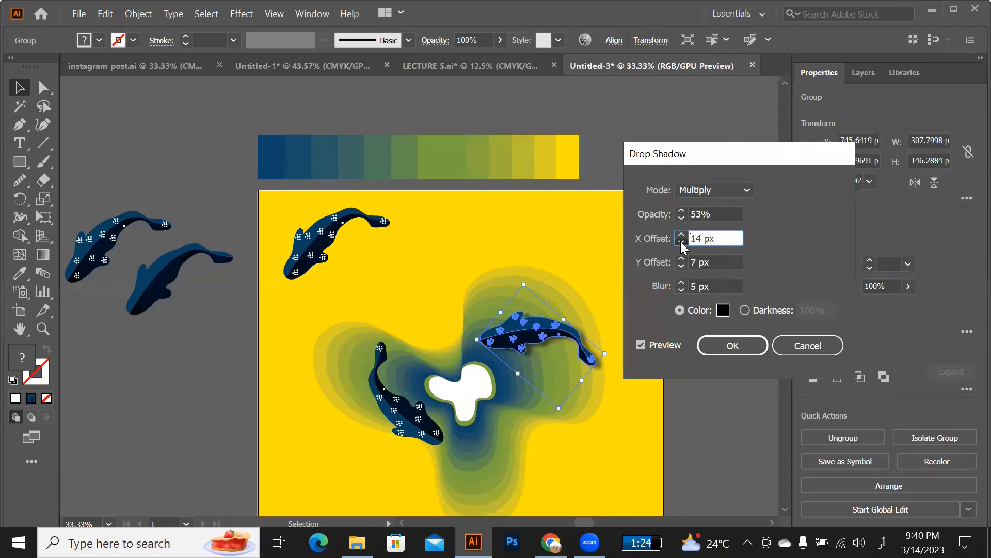
left_click(682, 242)
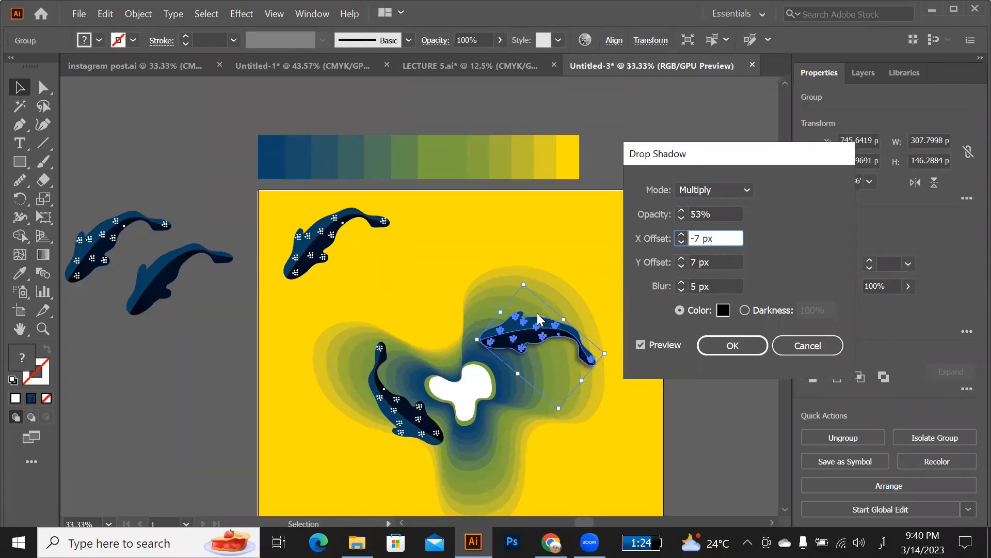
left_click(682, 258)
left_click_drag(682, 259, 682, 259)
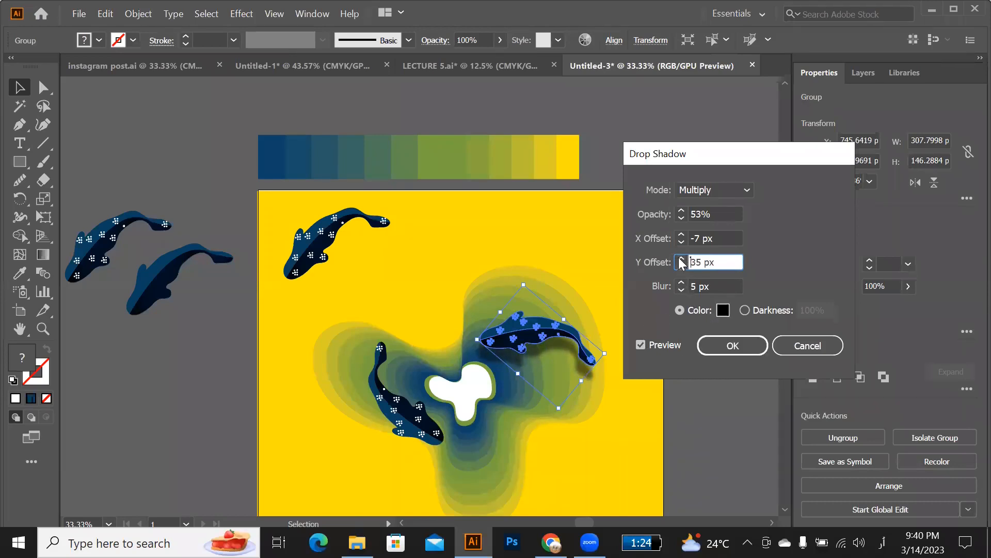
Set the upper-right fish's shadow blur to 11 px, apply the drop shadow and deselect the fish.
left_click_drag(681, 283, 680, 289)
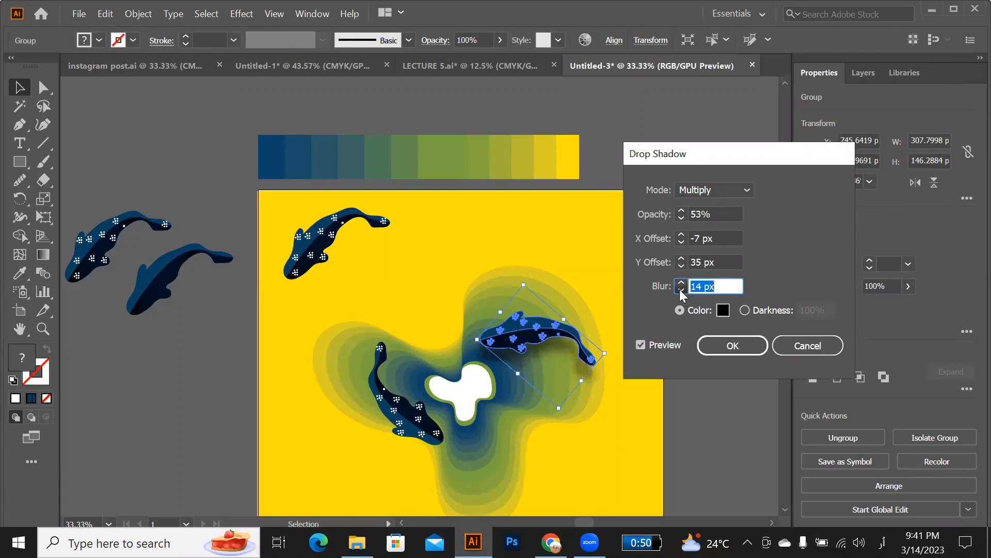
left_click(680, 290)
left_click(680, 290)
left_click(680, 290)
left_click(680, 290)
left_click(680, 291)
left_click(680, 290)
left_click(680, 290)
left_click(681, 290)
left_click(680, 291)
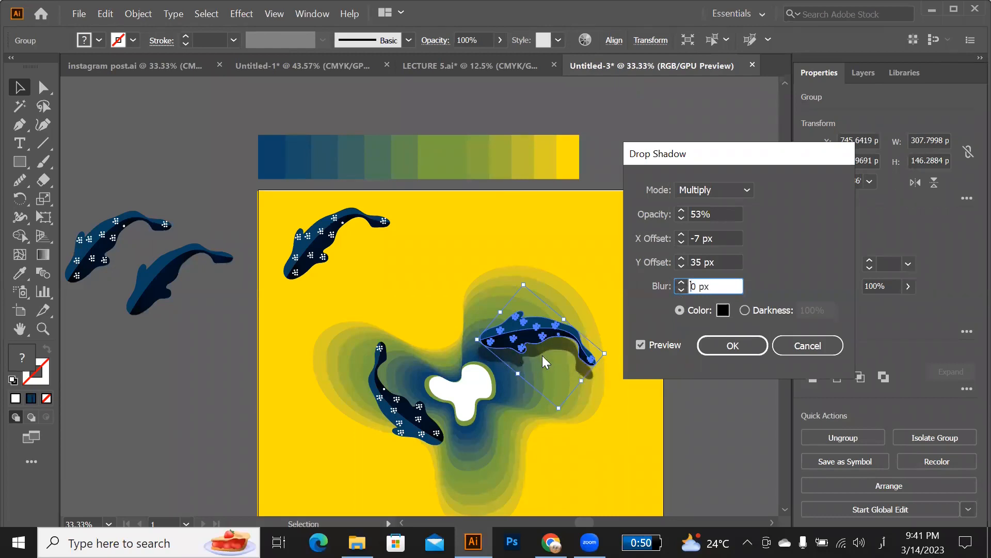
left_click(683, 282)
left_click(683, 281)
left_click(682, 282)
left_click(683, 282)
left_click(683, 282)
left_click(682, 290)
left_click(681, 290)
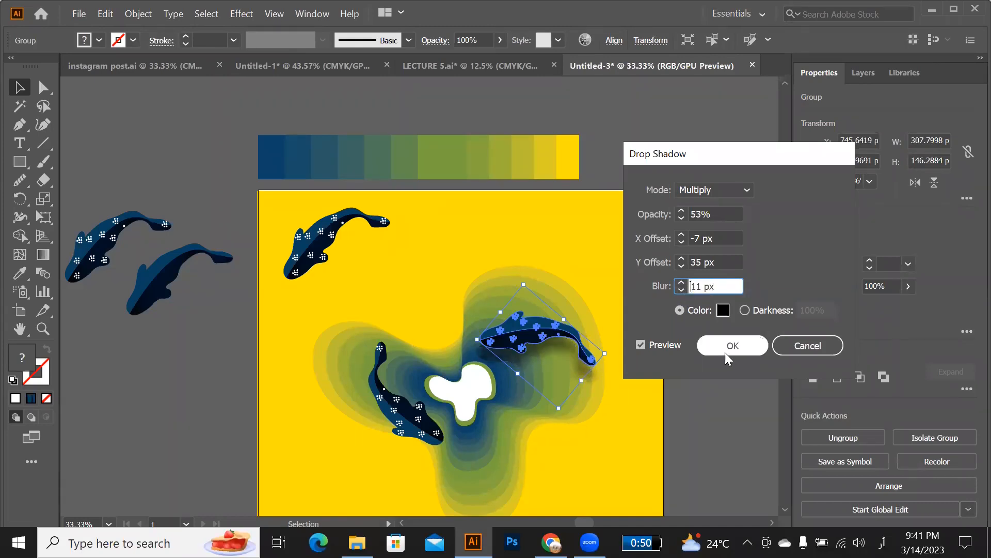
left_click(725, 351)
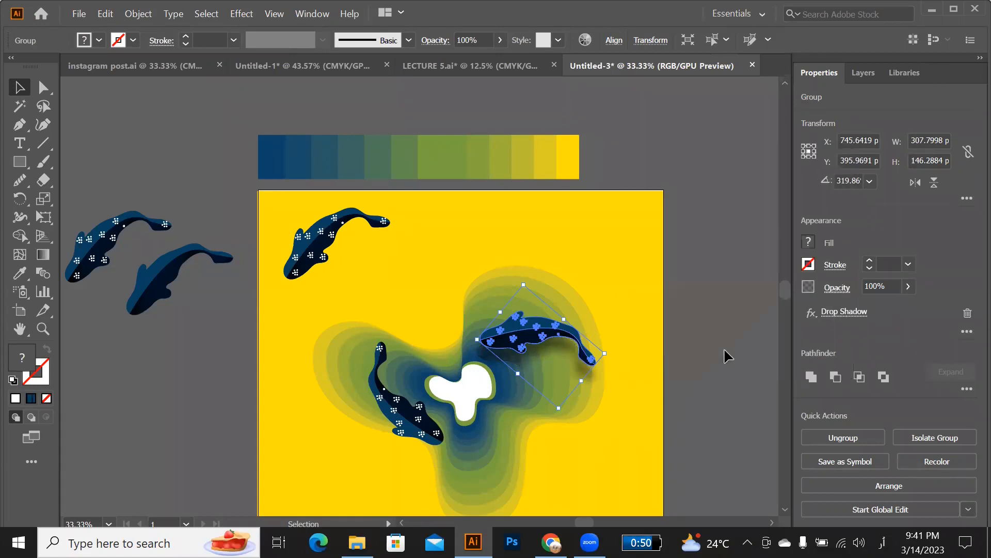
left_click(676, 352)
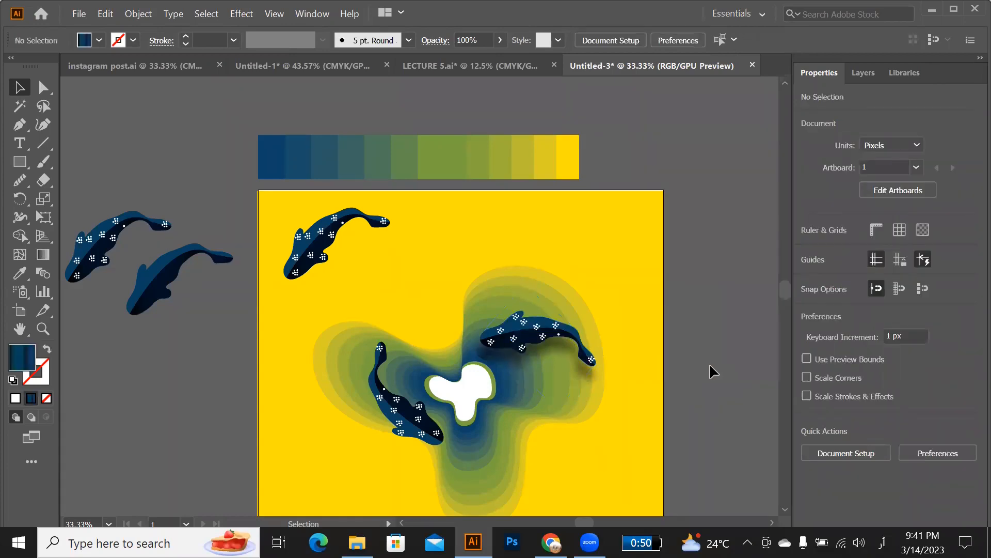
Apply a Multiply drop shadow to the left-lobe fish with 53% opacity, -7 px X offset, 35 px Y offset and 11 px blur.
left_click(433, 413)
left_click(242, 15)
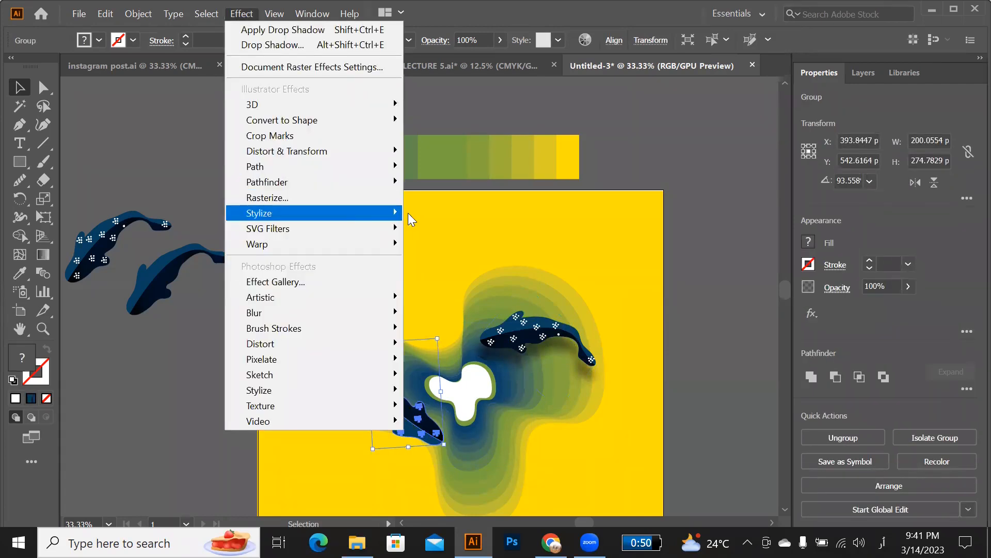
left_click(420, 214)
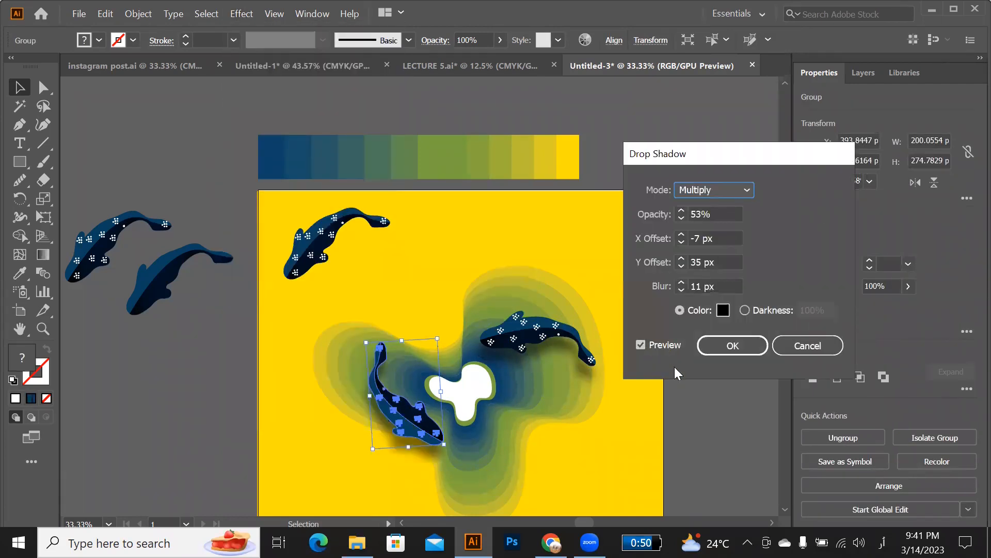
left_click(732, 345)
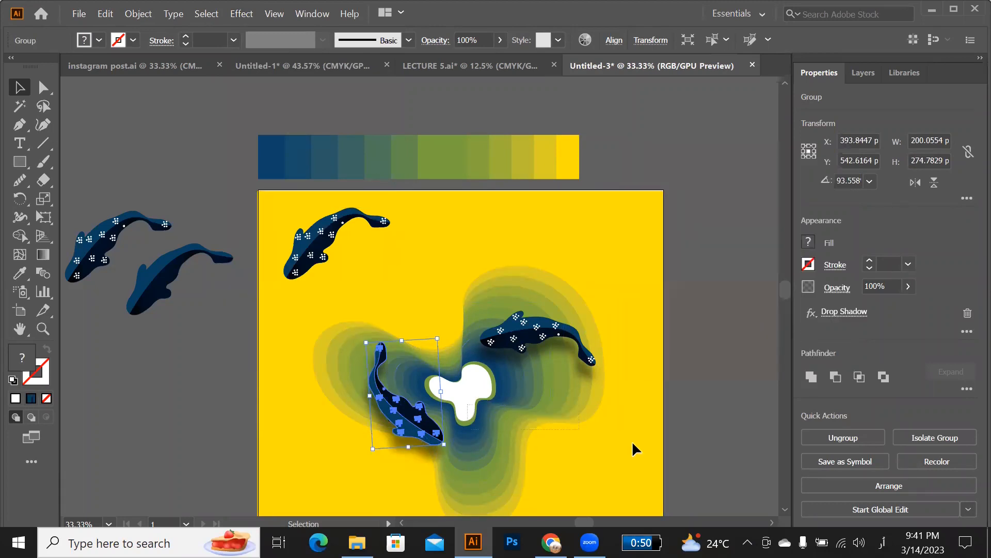
Start a Multiply drop shadow on the layered blue-to-yellow cut-out shapes and set its opacity to 52%.
left_click(469, 228)
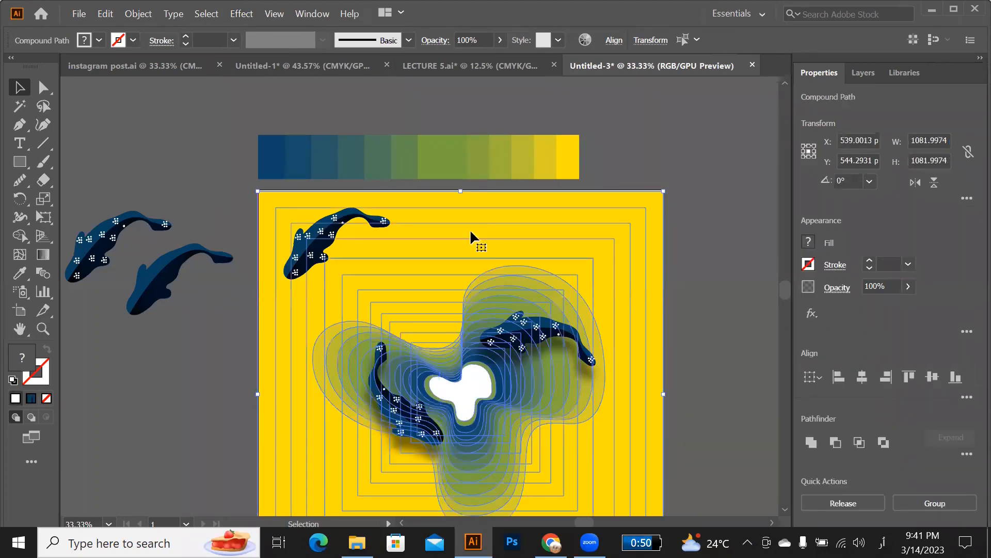
left_click(241, 14)
mouse_move(372, 212)
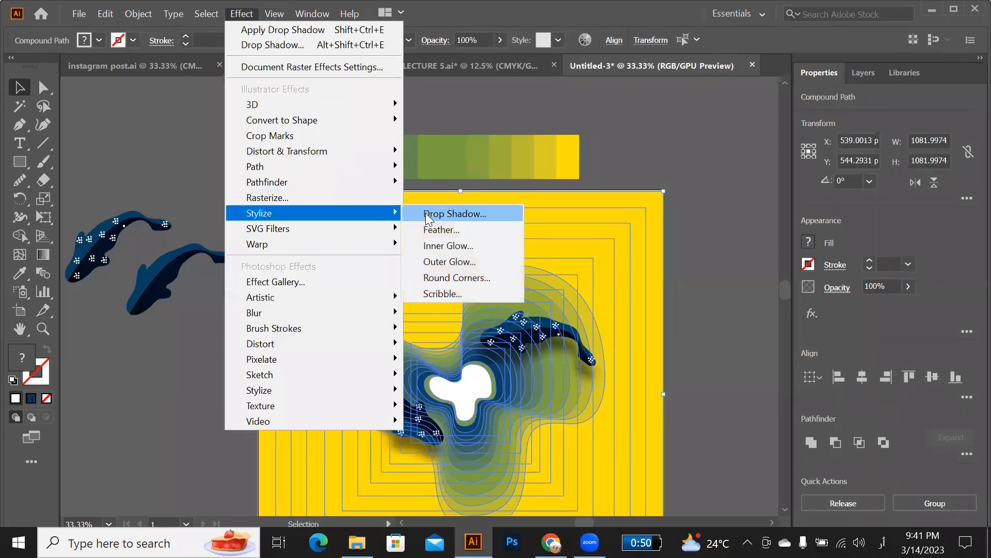
left_click(698, 306)
key("ctrl+shift+e")
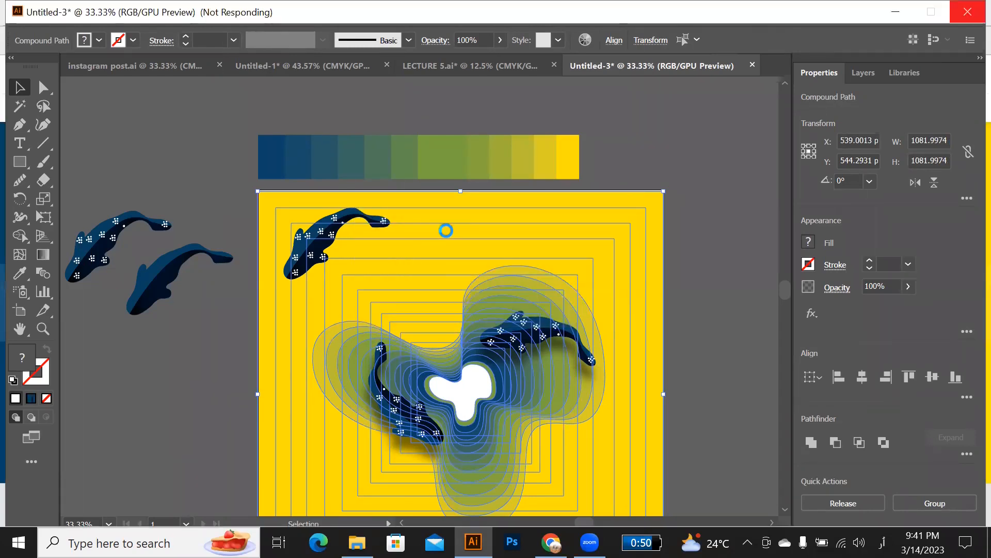
left_click_drag(693, 155, 653, 146)
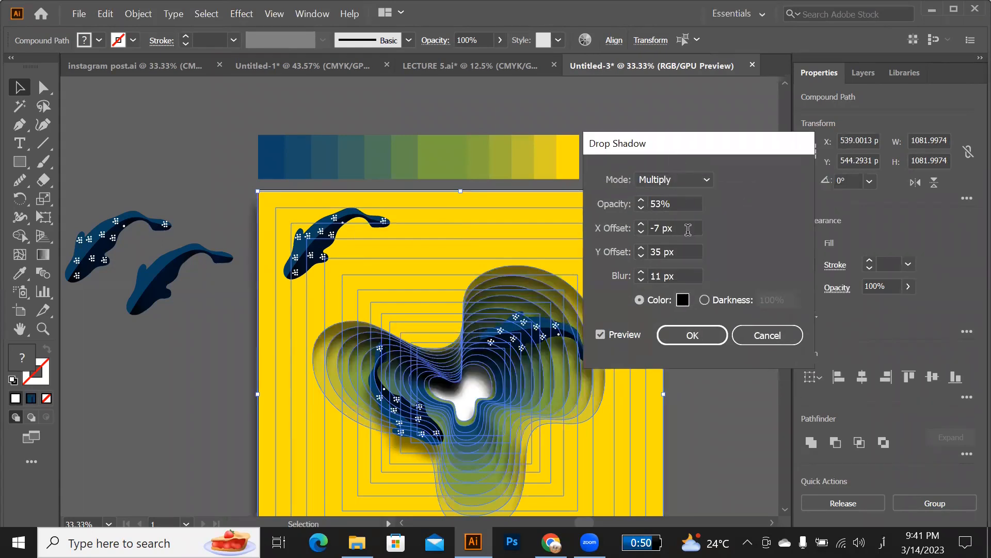
left_click(641, 209)
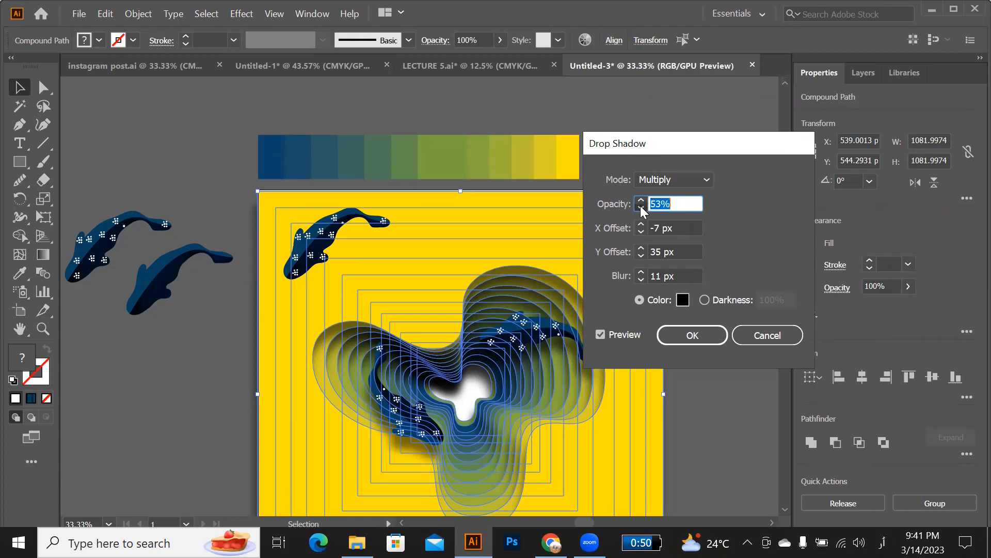
left_click(641, 208)
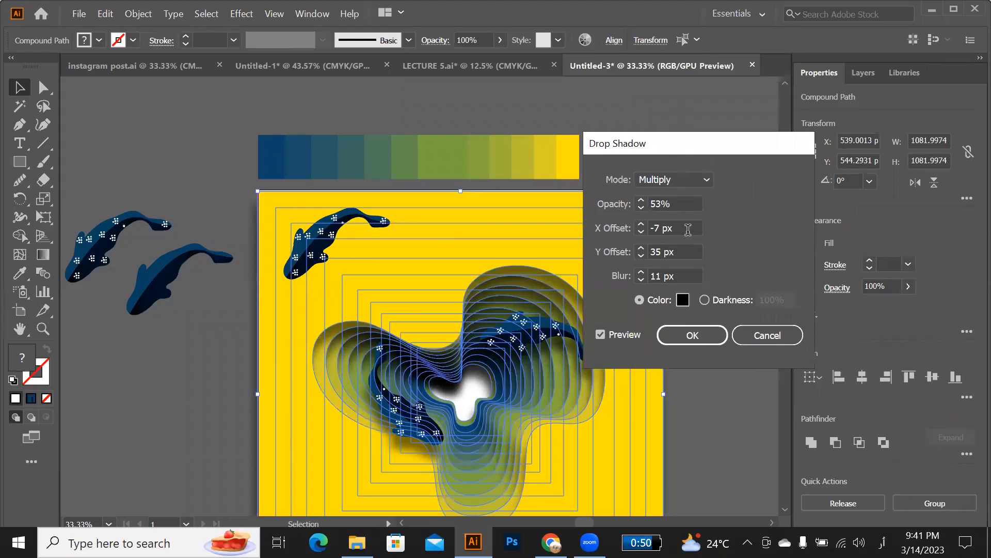
left_click(640, 208)
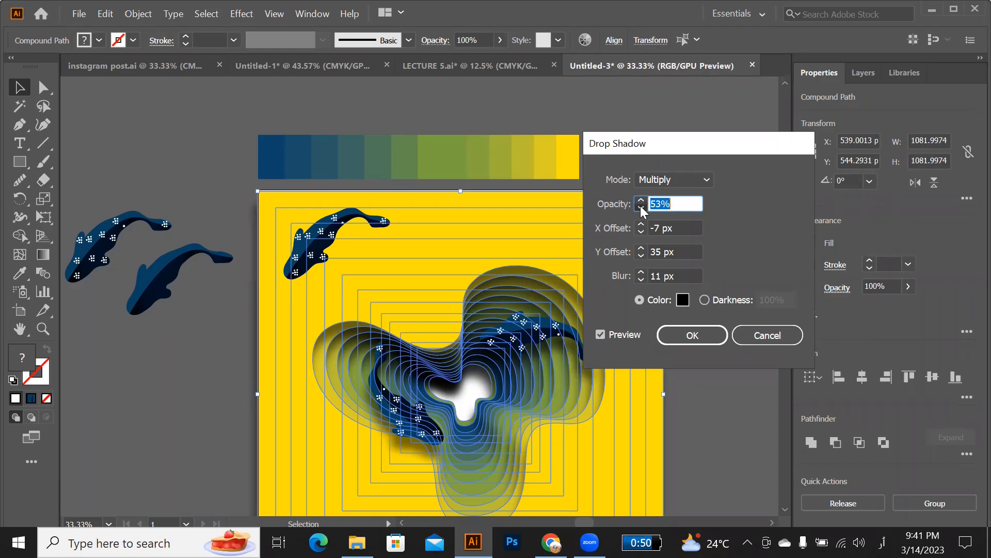
left_click(640, 206)
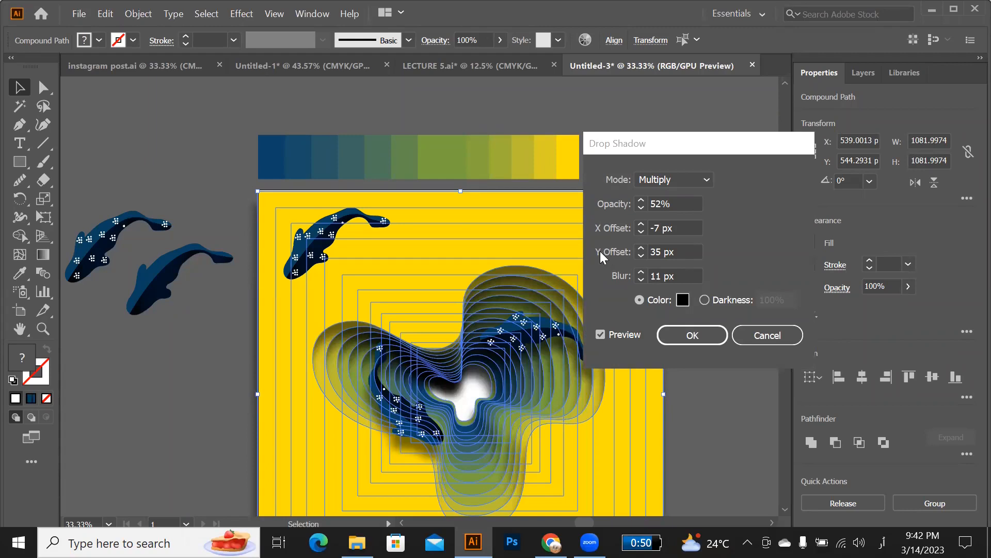
Set the layered shapes' shadow Y offset to 34 px, apply the drop shadow and deselect the artwork.
left_click(641, 256)
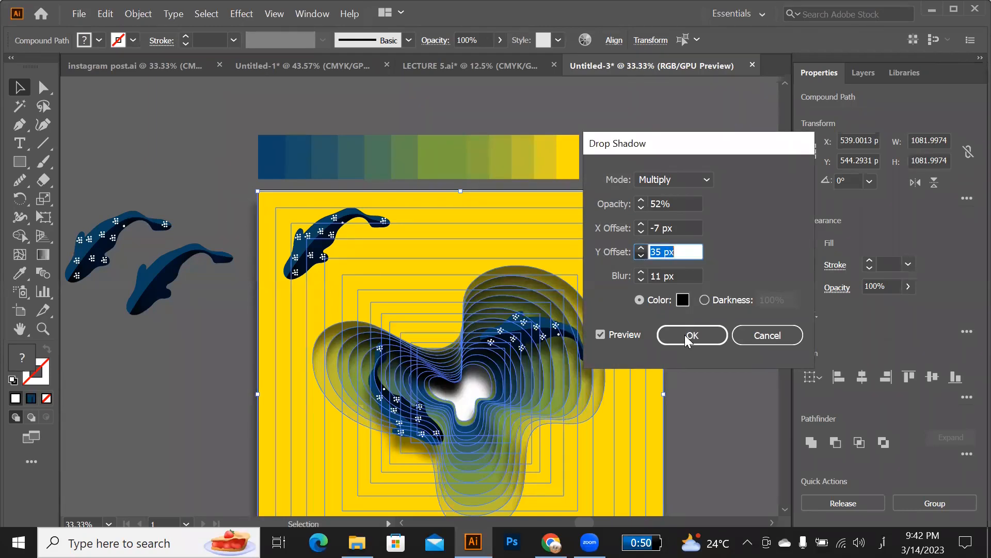
key("Down")
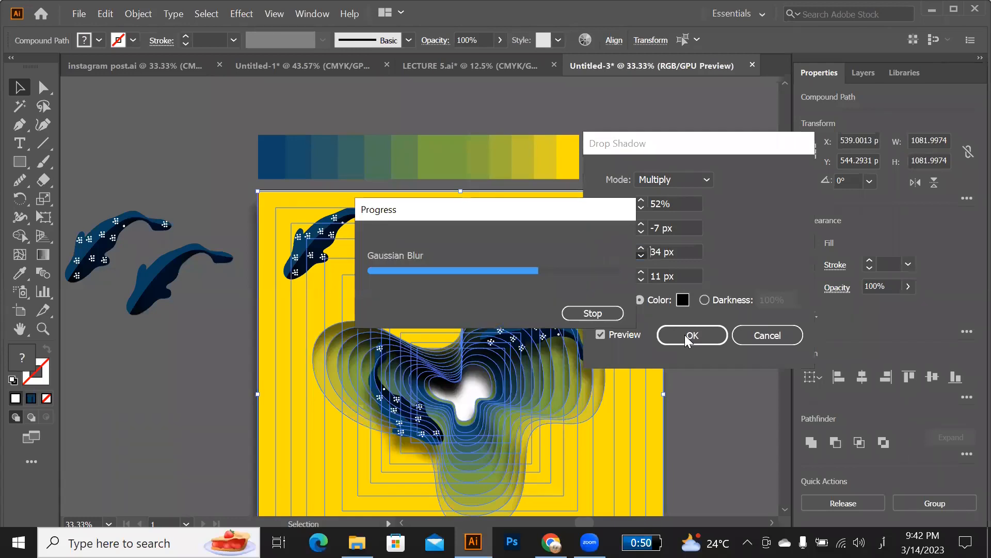
left_click(685, 335)
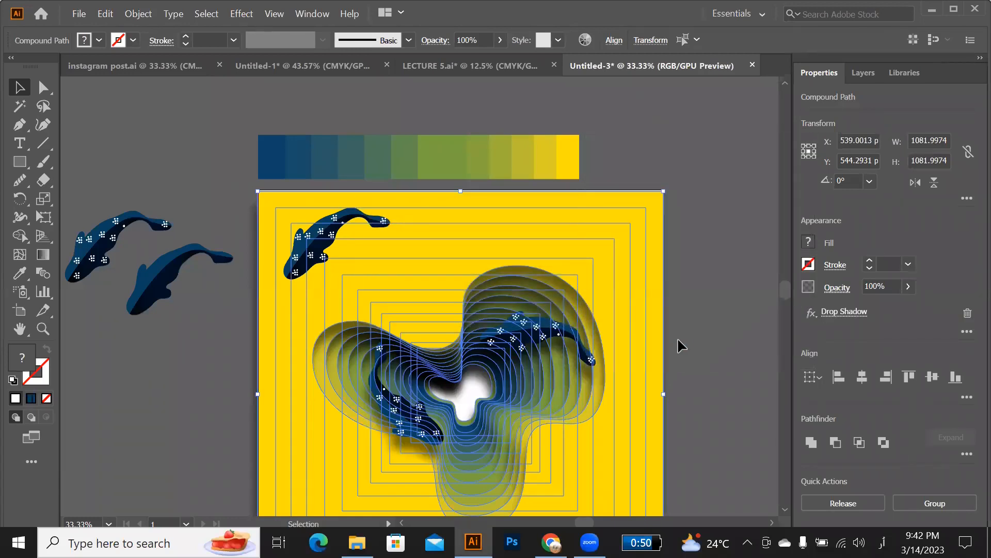
left_click(681, 340)
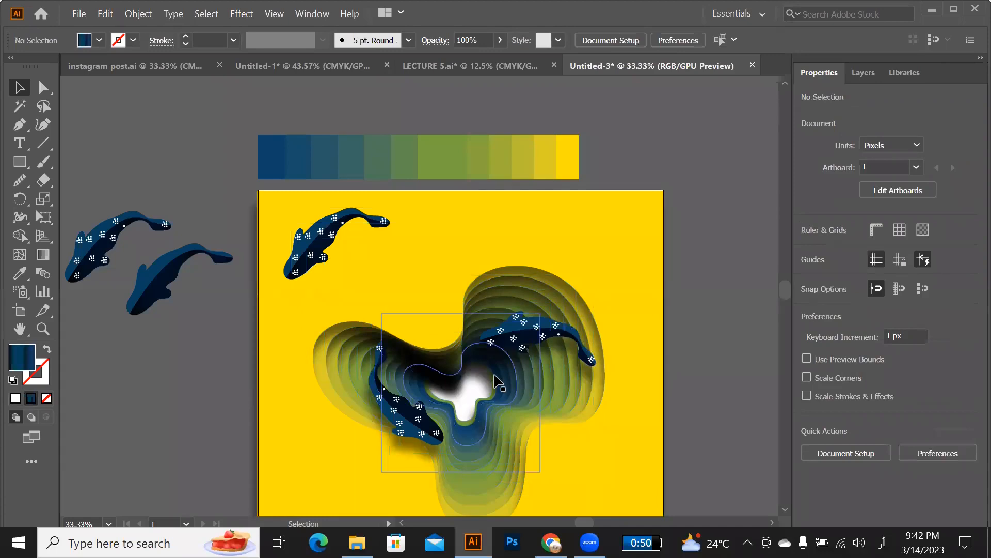
scroll(489, 387, "down", 1)
scroll(488, 383, "down", 3)
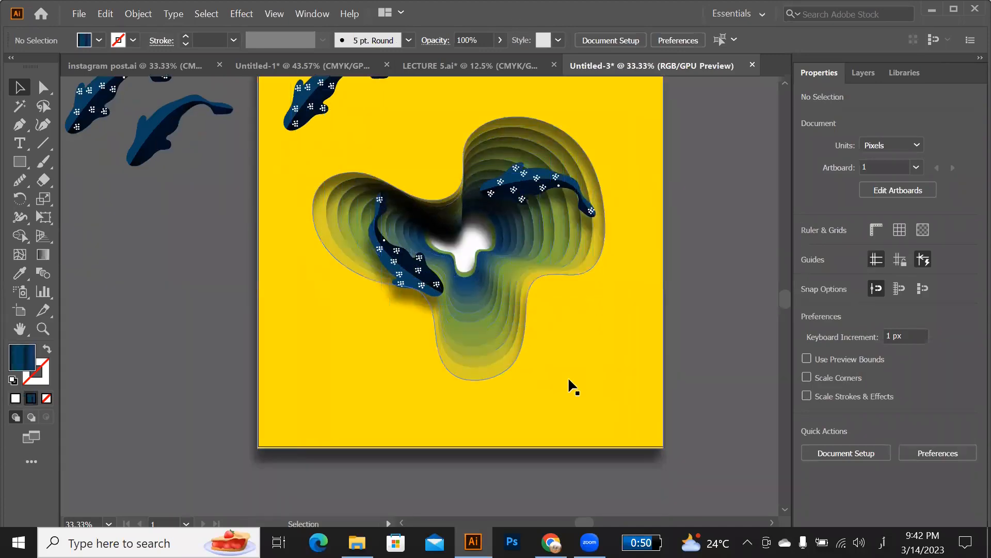
scroll(569, 376, "up", 1)
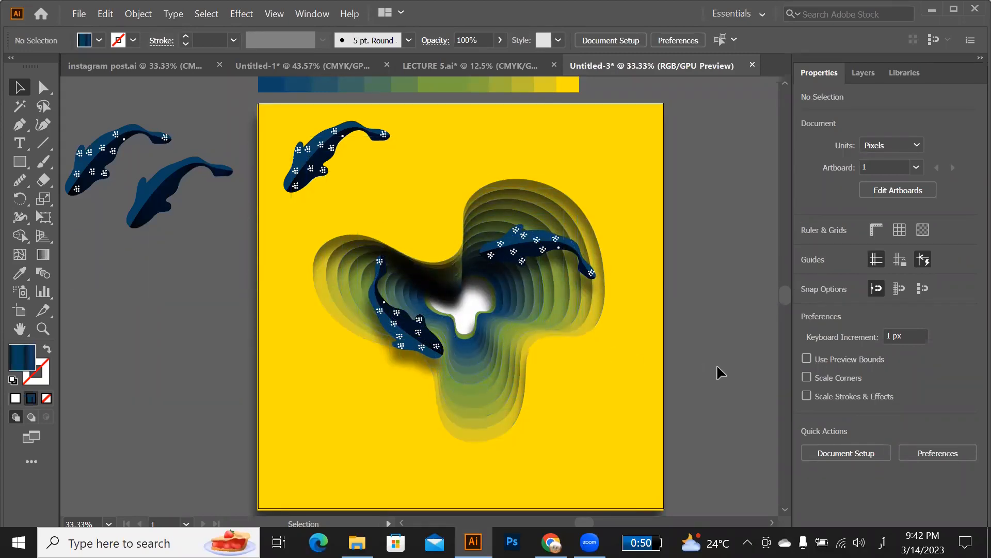
scroll(556, 343, "up", 2)
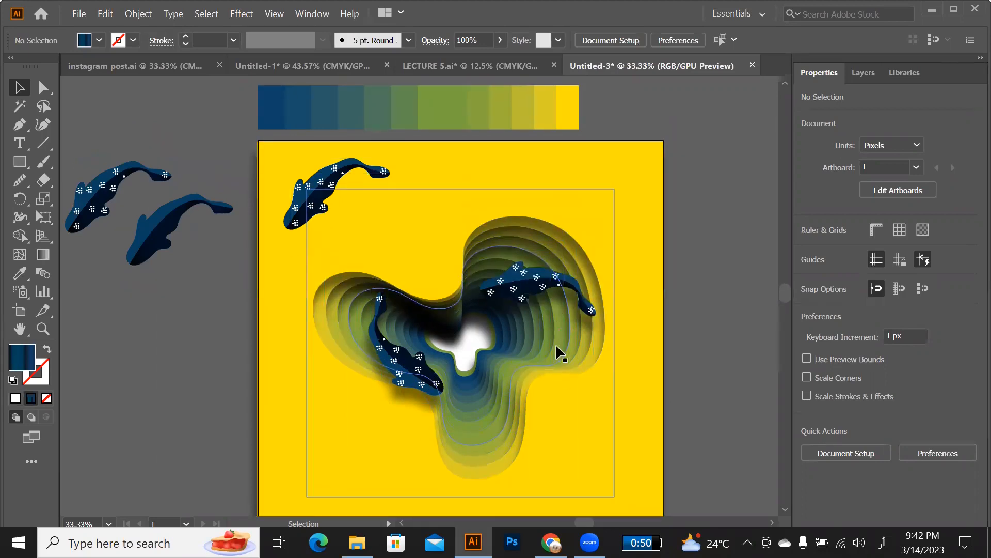
Bring up the instagram post.ai document and examine the colour swatches beside the blue and purple rocket artworks.
scroll(556, 343, "down", 1)
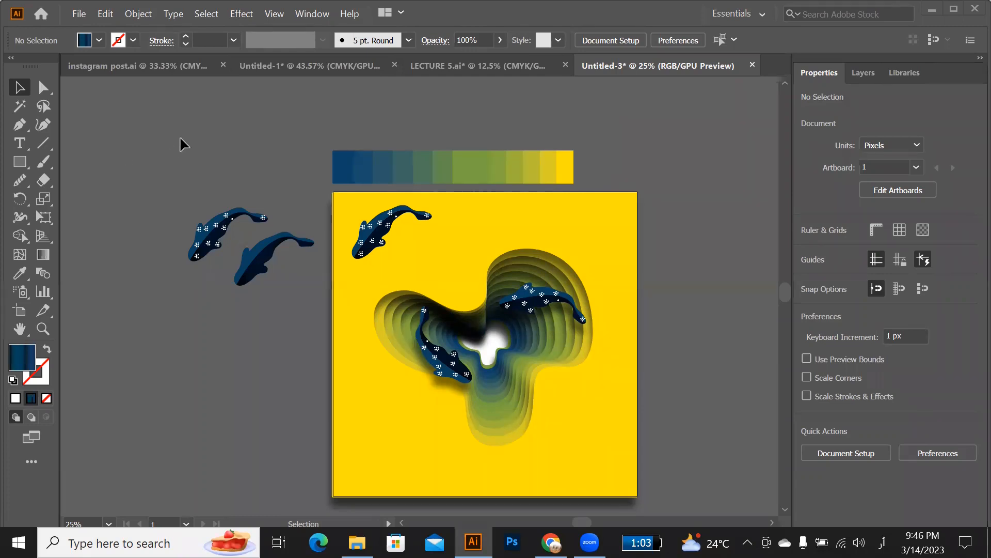
left_click(186, 64)
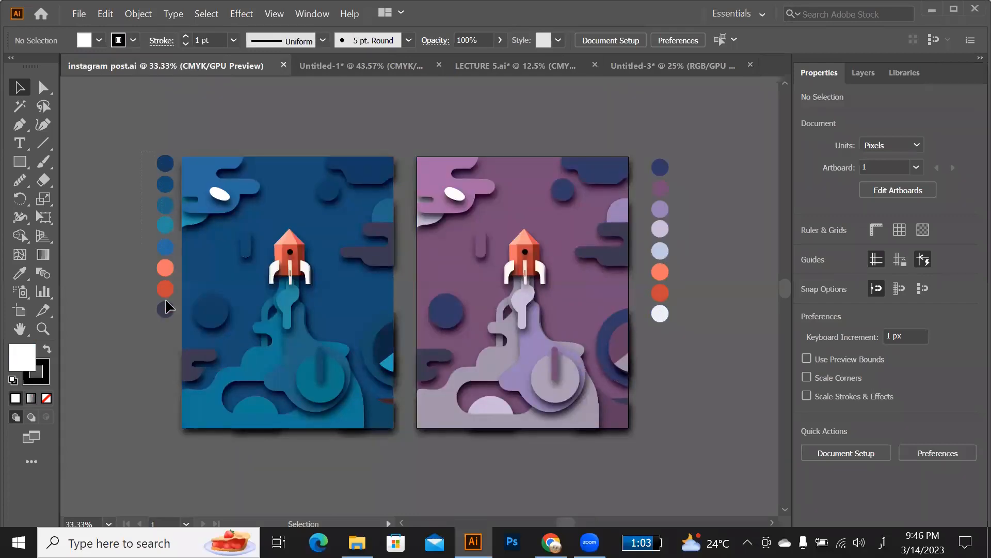
left_click_drag(164, 286, 173, 321)
left_click(131, 218)
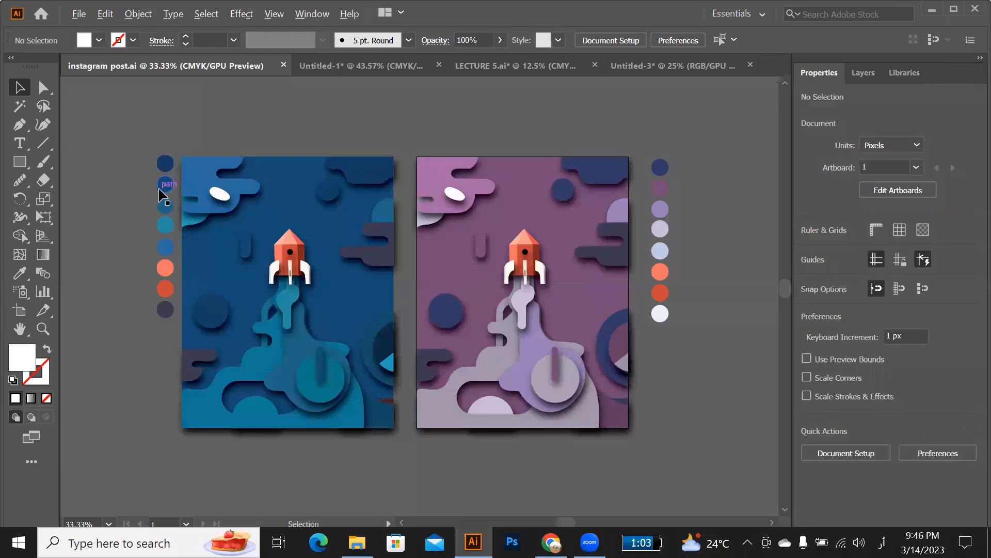
scroll(161, 194, "up", 2)
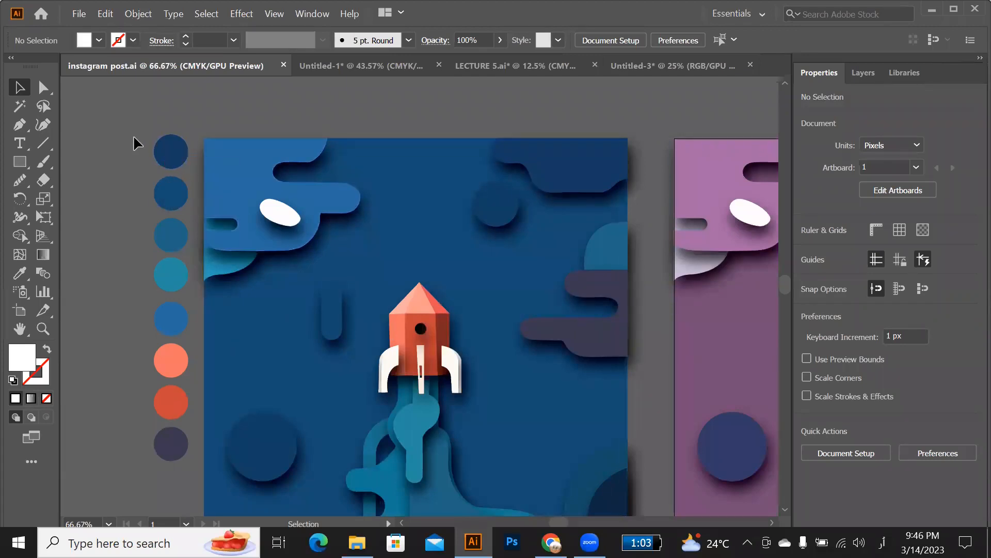
left_click_drag(162, 496, 161, 494)
left_click(113, 373)
left_click_drag(180, 247, 184, 318)
left_click_drag(555, 522, 572, 522)
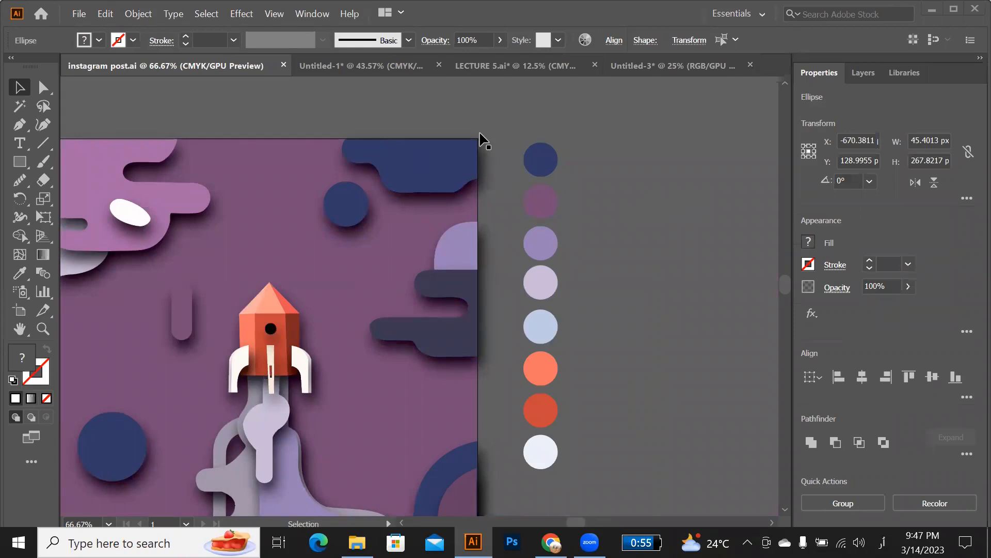
Switch to Chrome and open a new browser tab ready for a Google search.
key("alt+Tab")
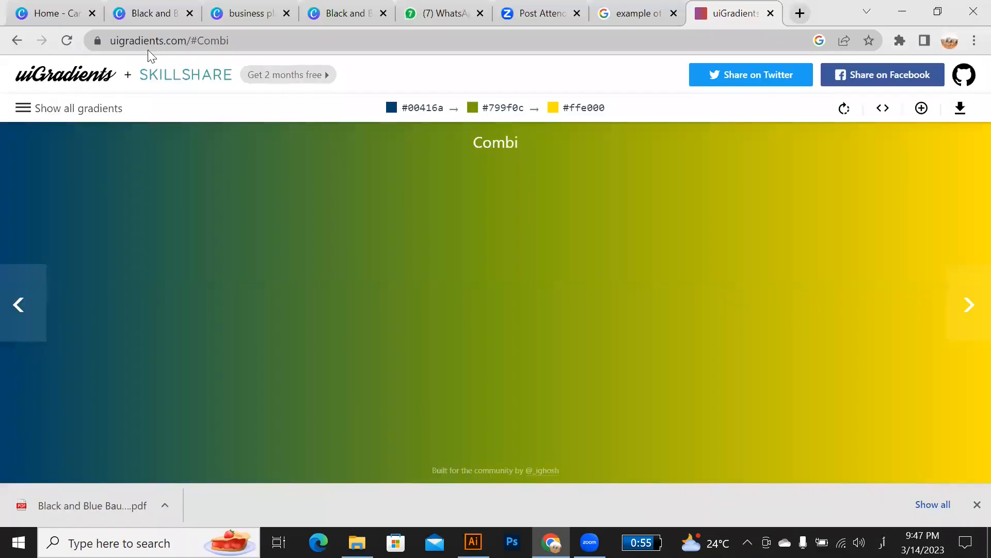
left_click(800, 13)
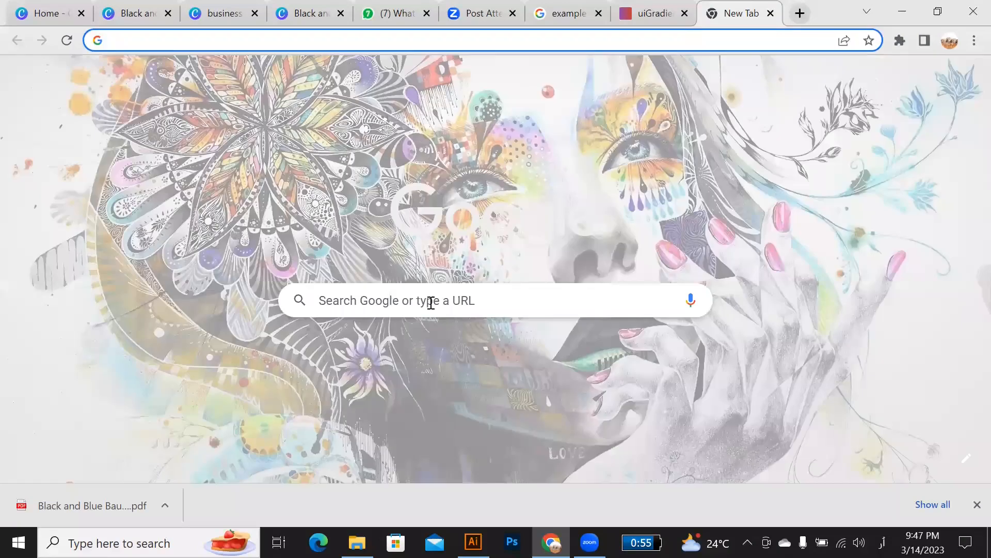
left_click(430, 303)
type("لجحليه نجغث")
key("BackSpace")
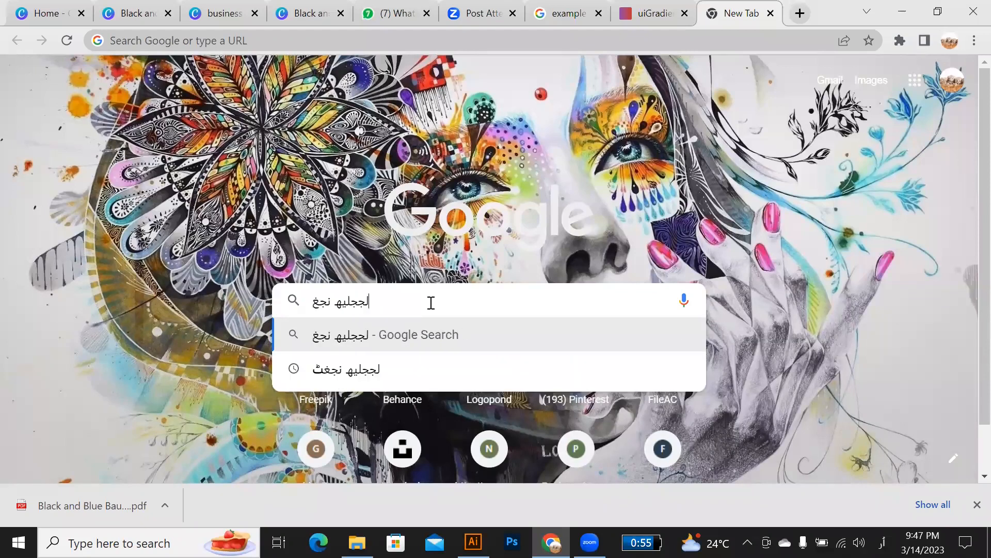
key("BackSpace")
key("BackSpace")
key("BackSpace")
key("BackSpace")
key("BackSpace")
key("BackSpace")
key("BackSpace")
key("BackSpace")
key("BackSpace")
key("BackSpace")
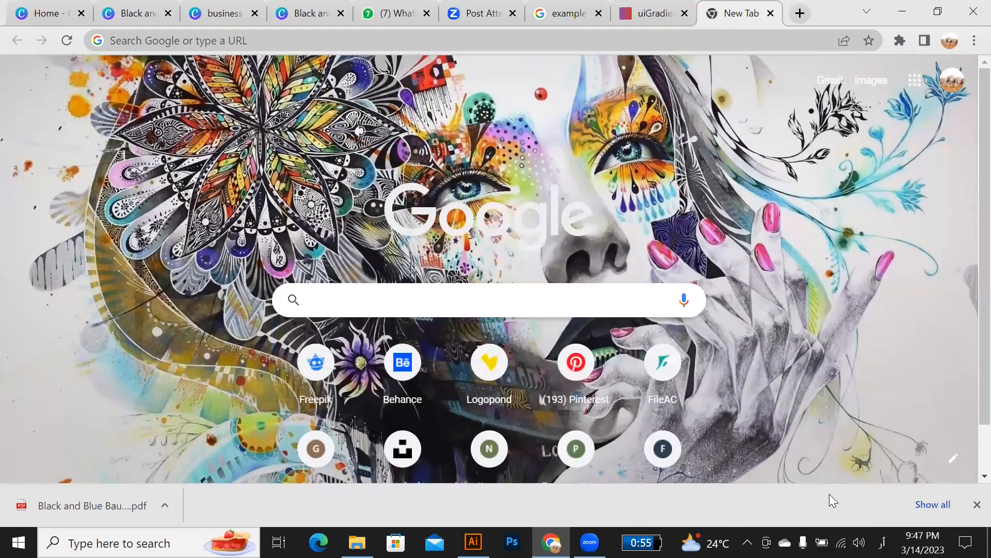
Switch the keyboard language to English, search Google for "google font" and open the Google Fonts site.
key("super+space")
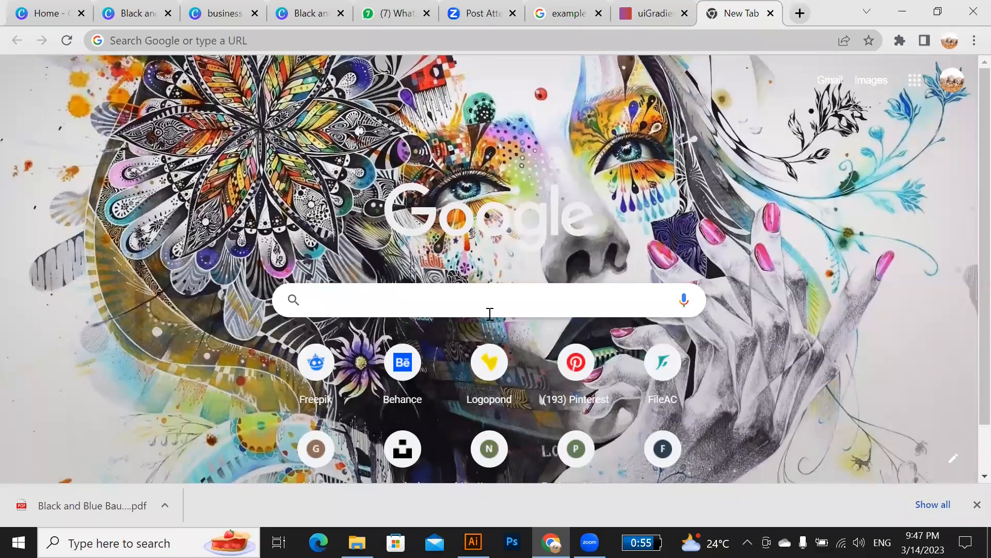
type("google font")
key("Return")
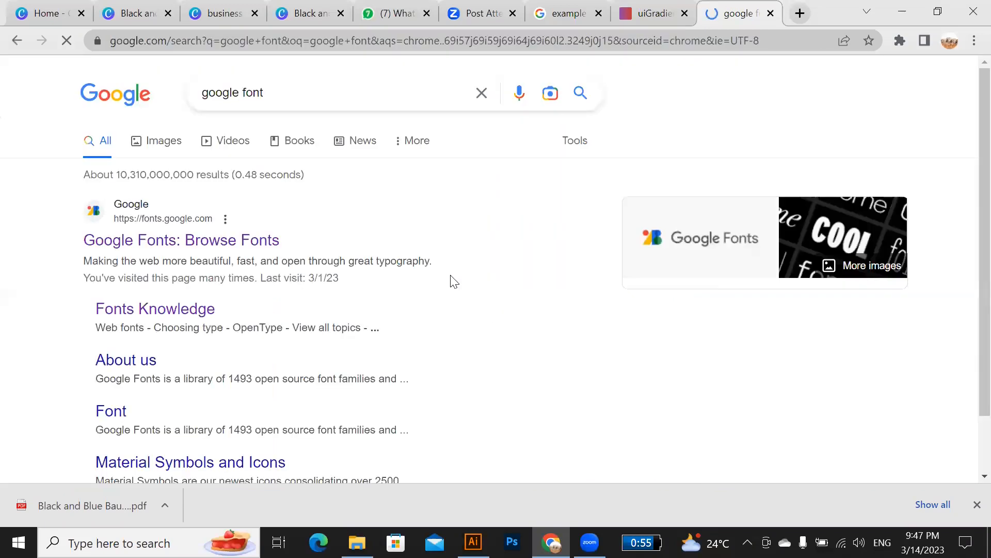
left_click(111, 245)
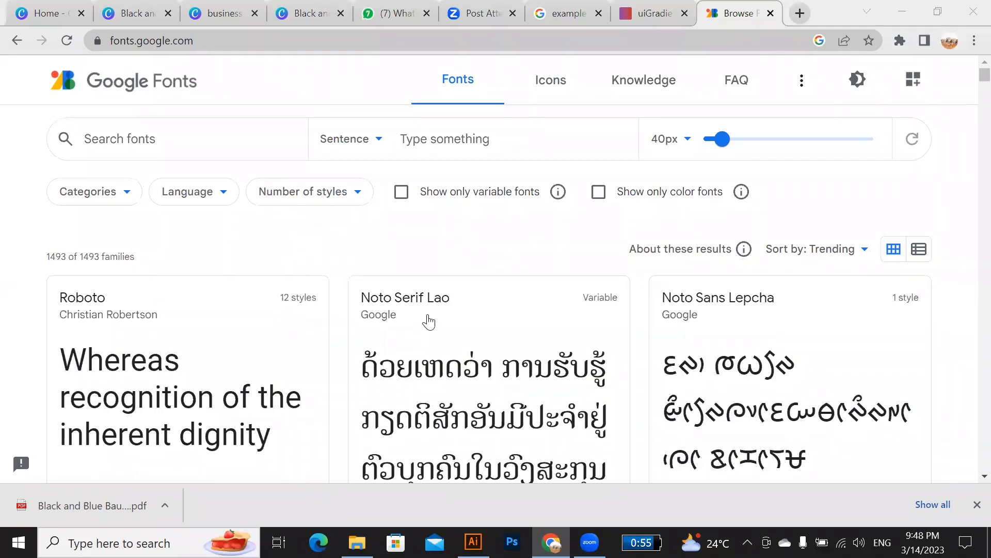
Browse the font families on Google Fonts and open the Source Sans Pro family page.
scroll(299, 258, "down", 1)
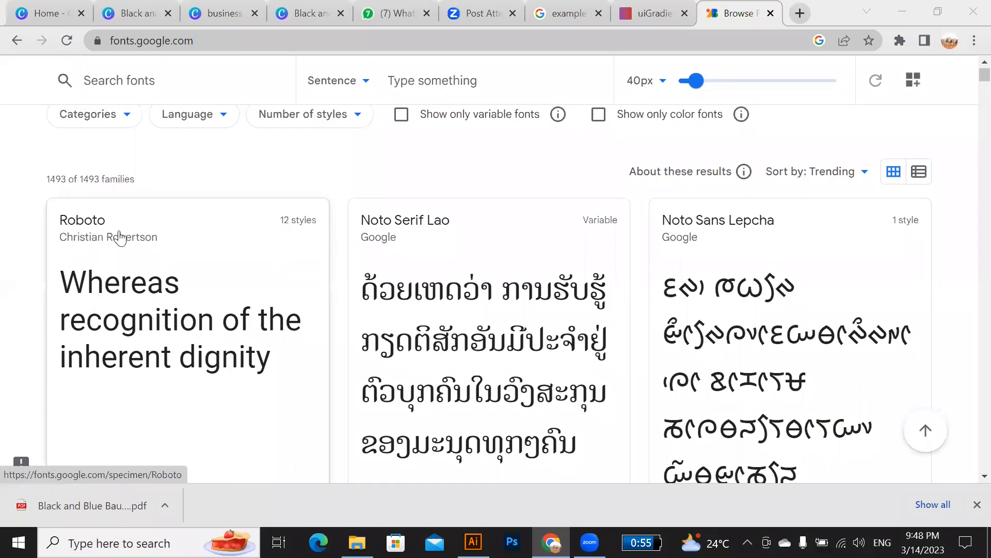
scroll(543, 404, "down", 5)
scroll(543, 404, "down", 3)
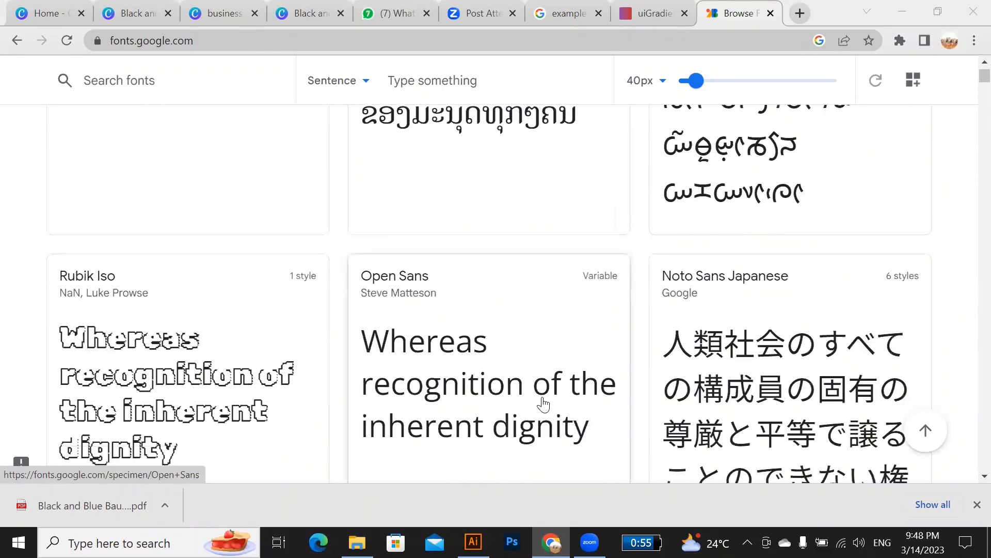
scroll(543, 399, "up", 1)
scroll(544, 399, "down", 13)
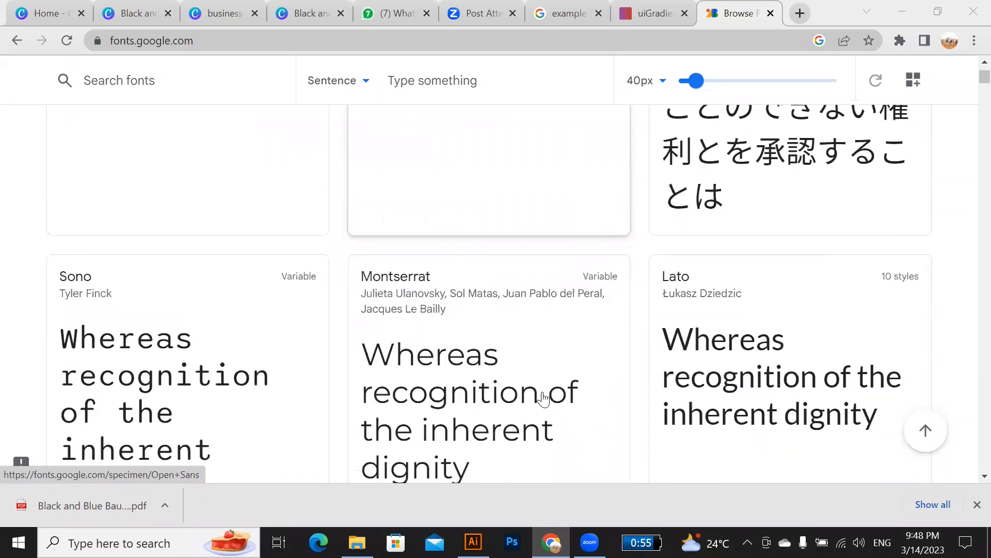
scroll(543, 400, "up", 1)
scroll(543, 399, "up", 1)
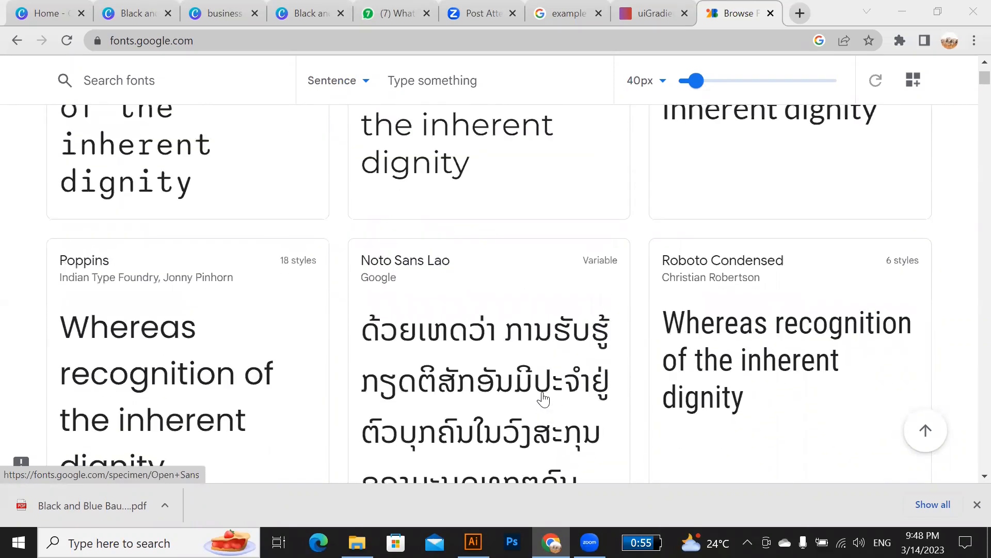
scroll(543, 398, "down", 4)
scroll(543, 399, "down", 2)
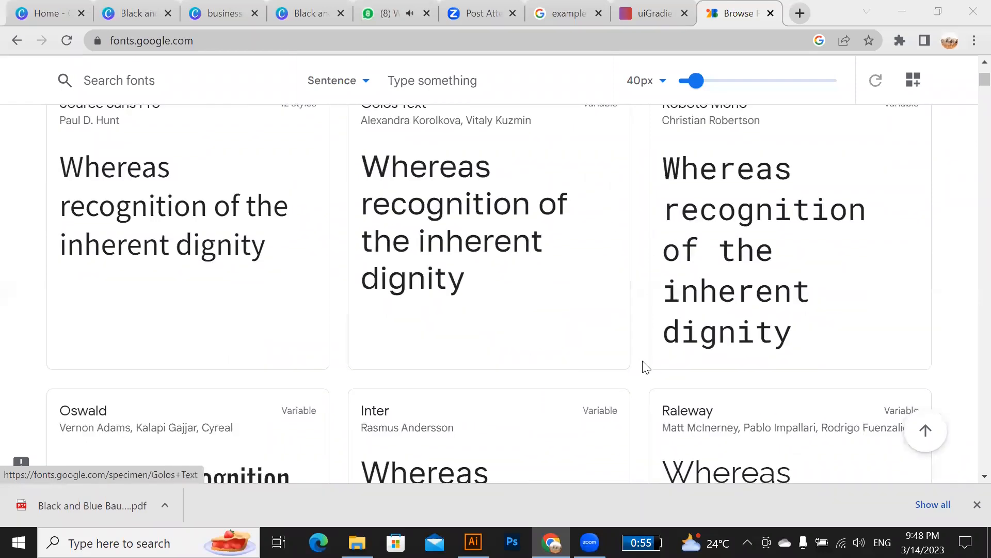
scroll(644, 365, "up", 1)
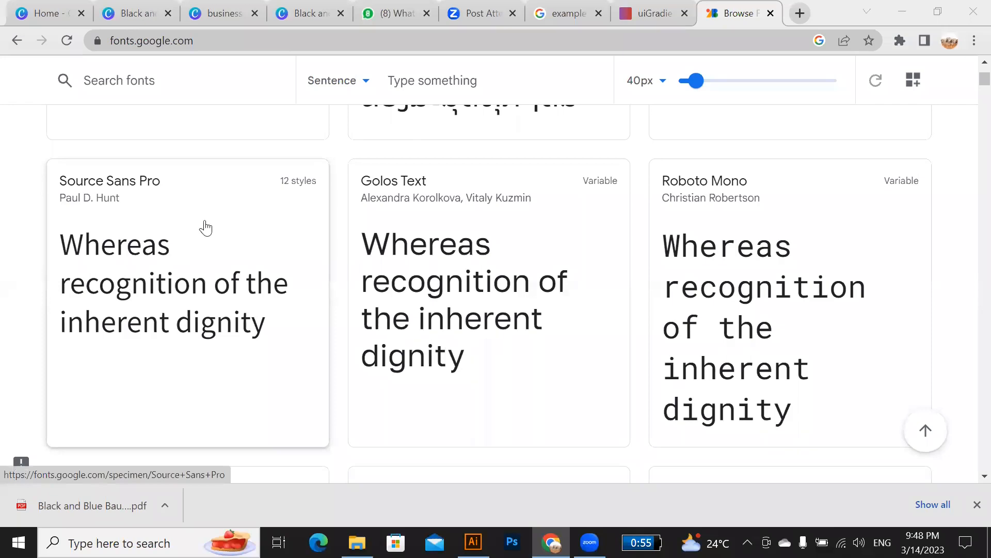
left_click(142, 293)
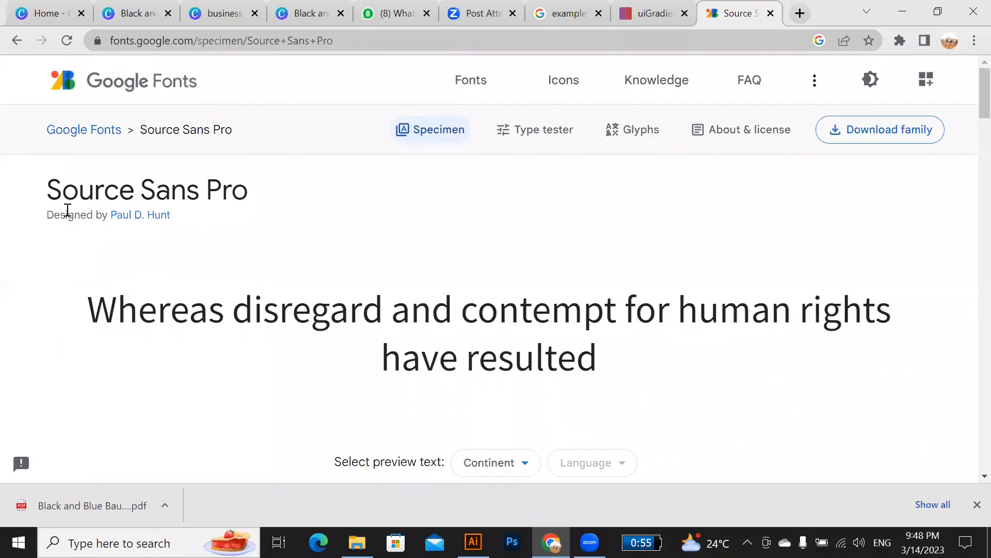
Examine the Source Sans Pro family name and its styles from ExtraLight 200 to SemiBold 600.
left_click_drag(51, 189, 243, 191)
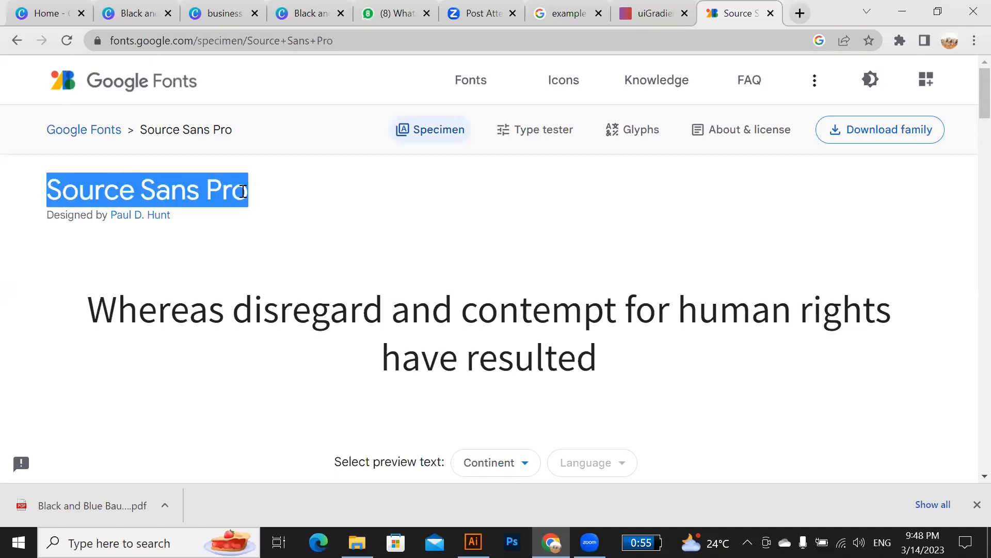
scroll(351, 309, "down", 5)
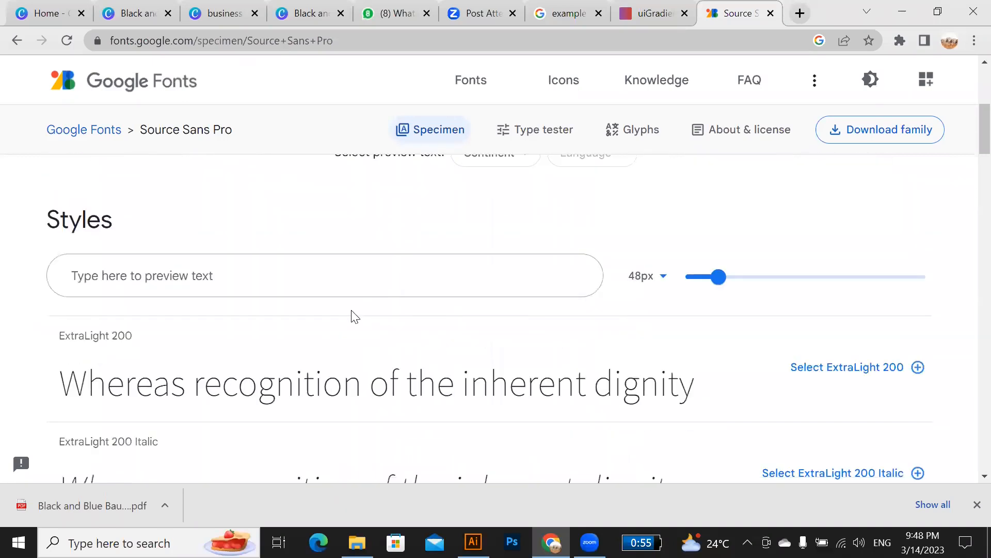
scroll(209, 297, "down", 5)
scroll(209, 297, "up", 4)
scroll(105, 361, "down", 2)
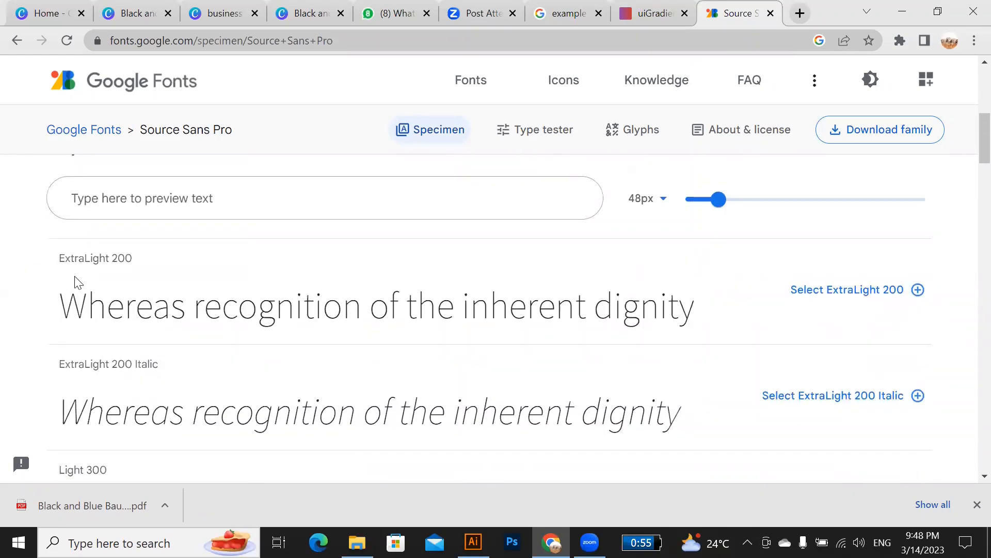
scroll(106, 405, "down", 1)
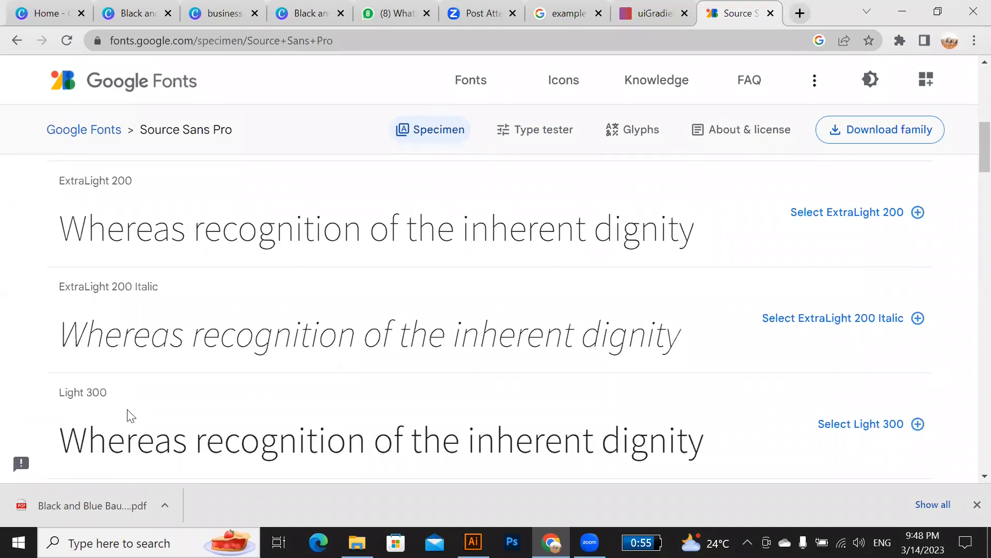
scroll(124, 413, "down", 3)
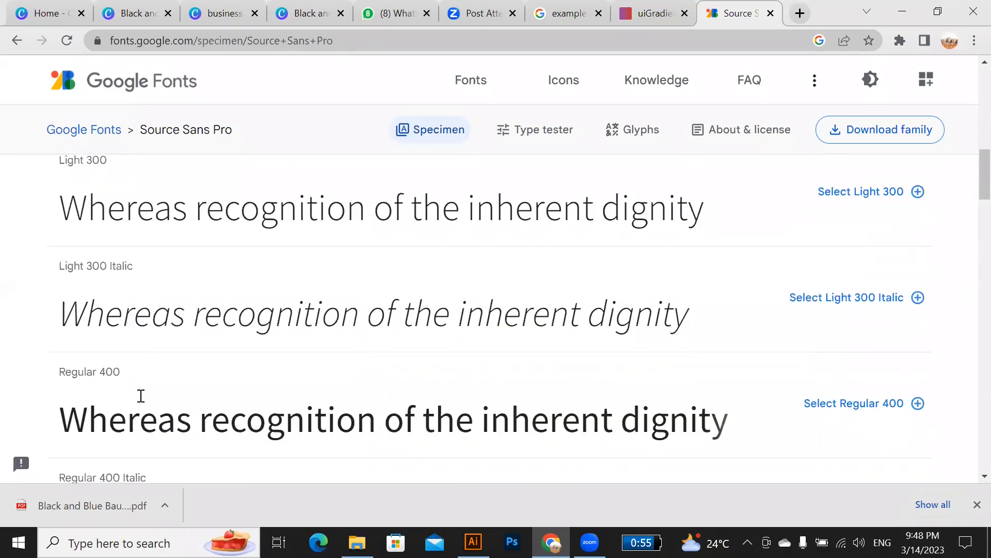
scroll(48, 305, "down", 3)
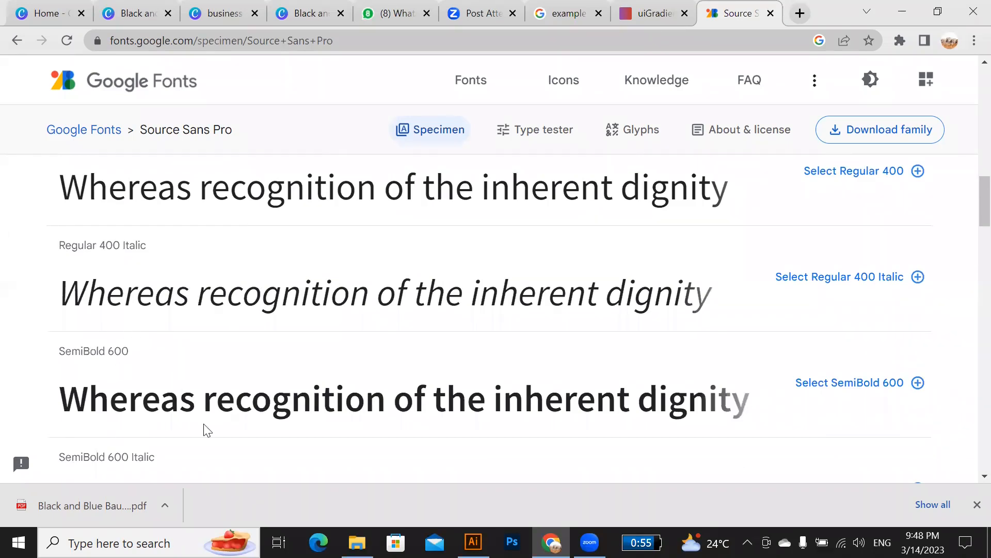
Download the Source Sans Pro family and install its ExtraLight Italic font from the downloaded Source_Sans_Pro.zip.
left_click(879, 140)
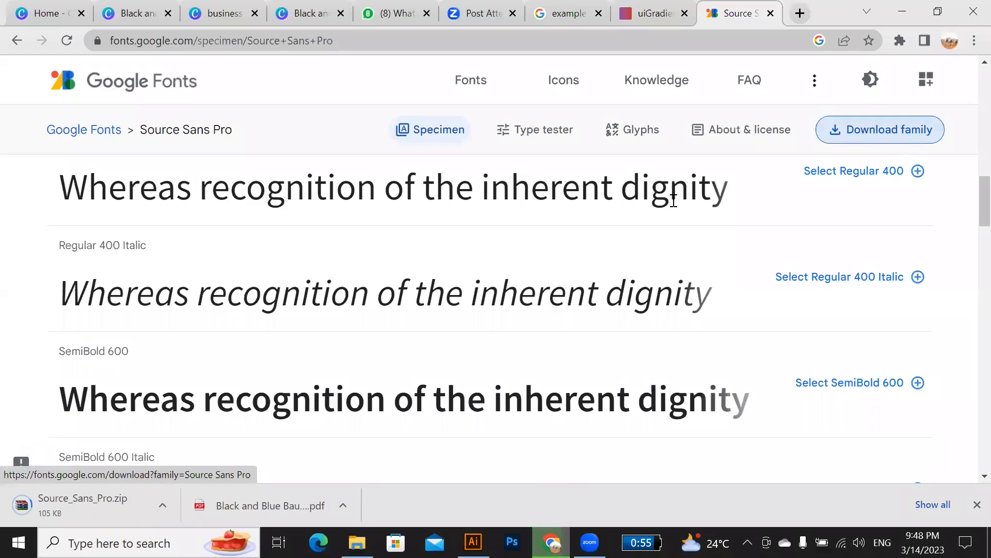
left_click(84, 515)
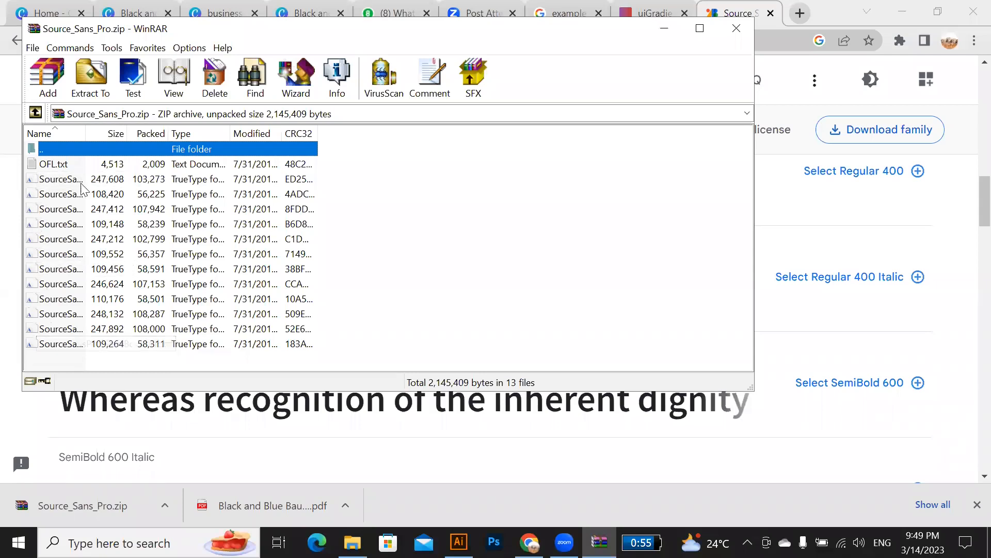
left_click(66, 258)
double_click(67, 256)
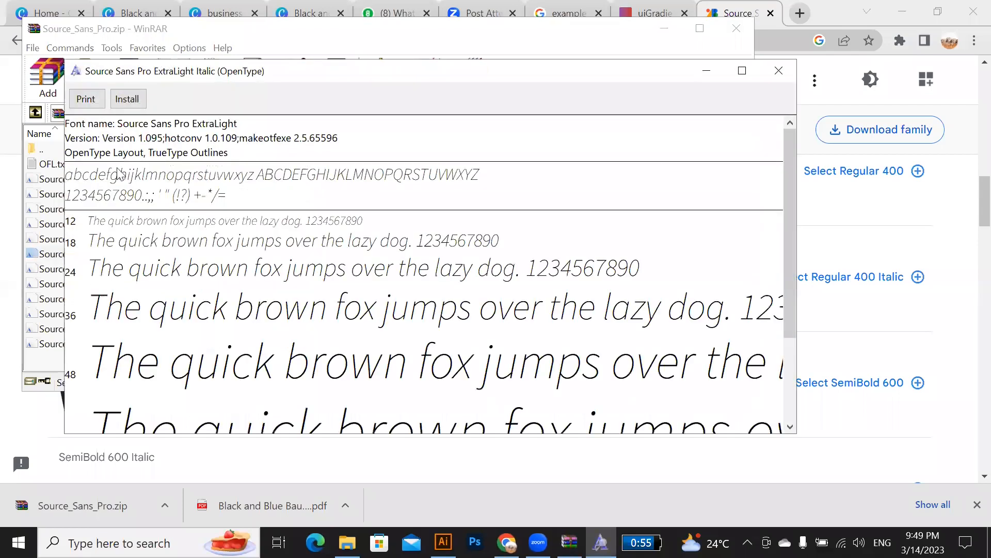
left_click(129, 101)
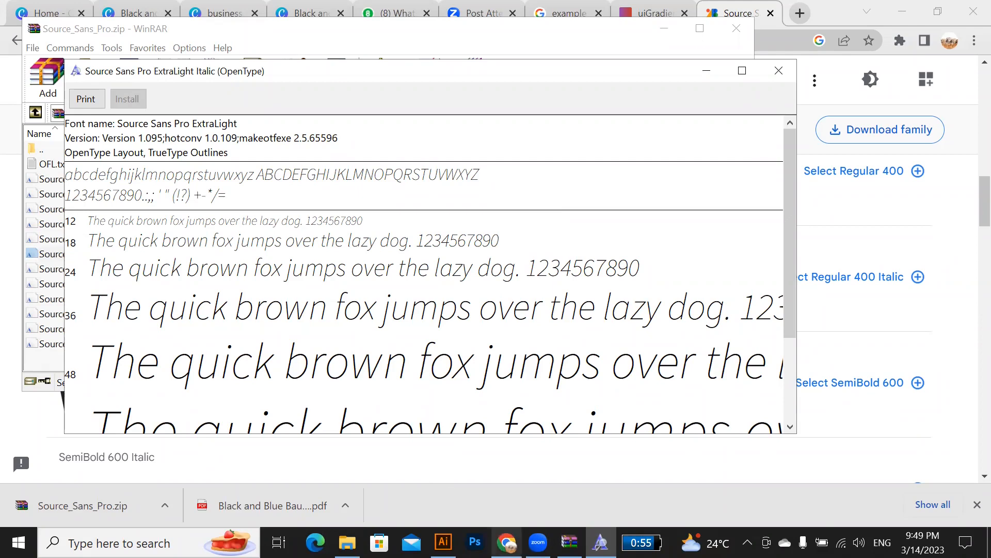
Switch to Illustrator and copy the FISH ILLUSTRATION heading and paragraph from LECTURE 5.ai into the upper-right corner of the Untitled-3 artboard.
left_click(430, 536)
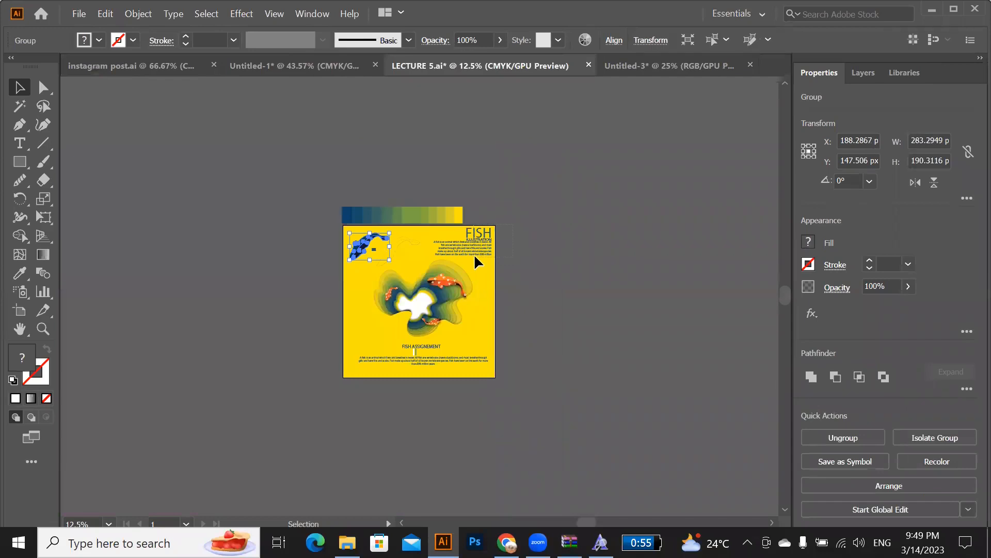
left_click(474, 253)
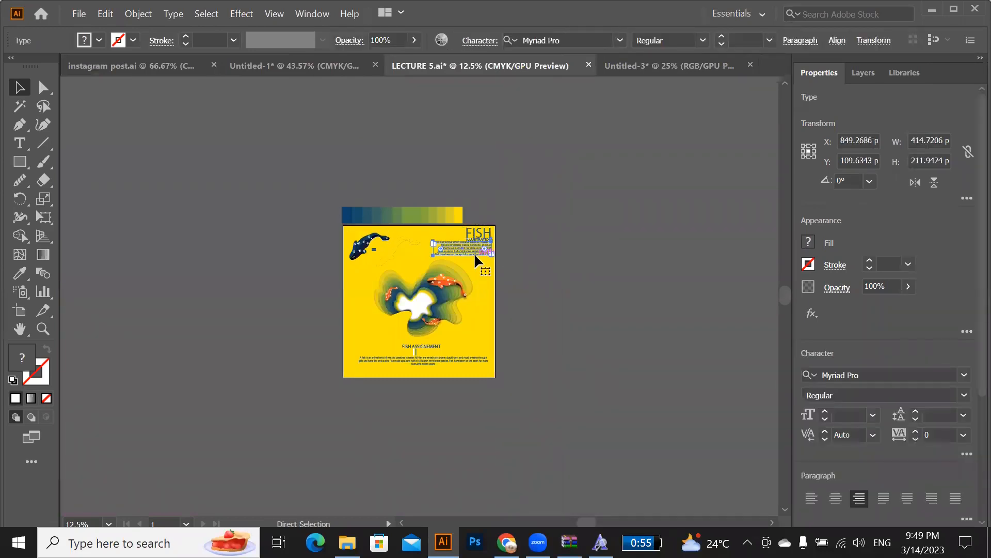
left_click(628, 65)
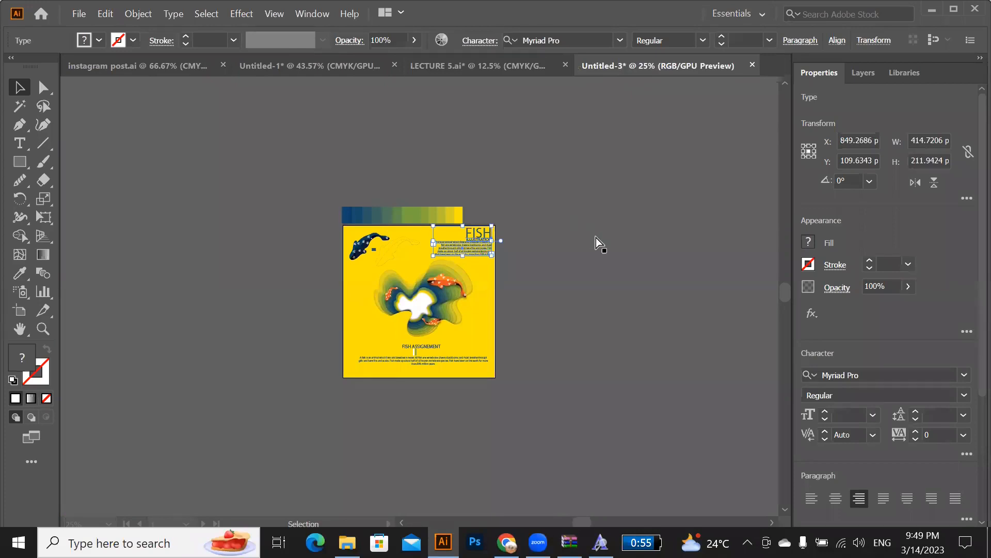
left_click_drag(446, 290, 609, 213)
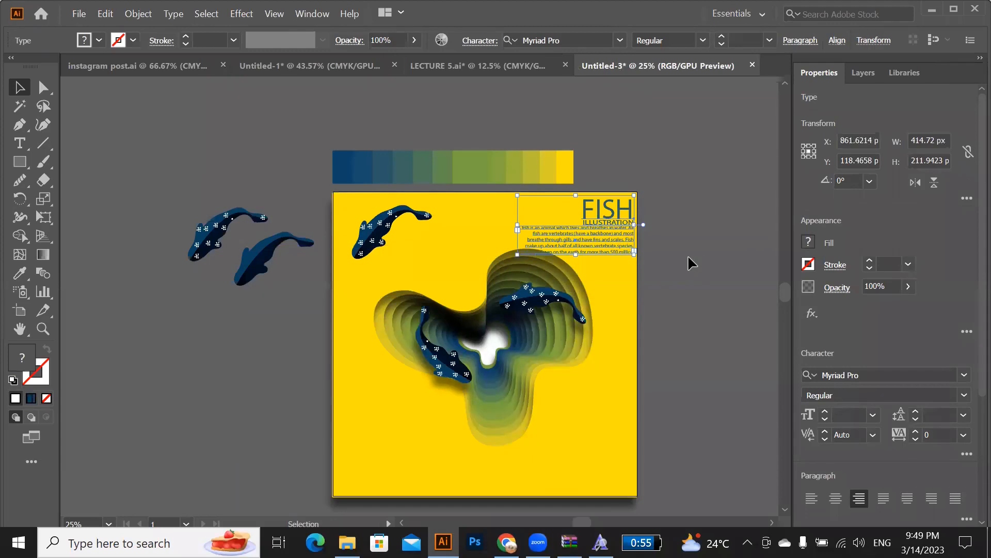
left_click(674, 221)
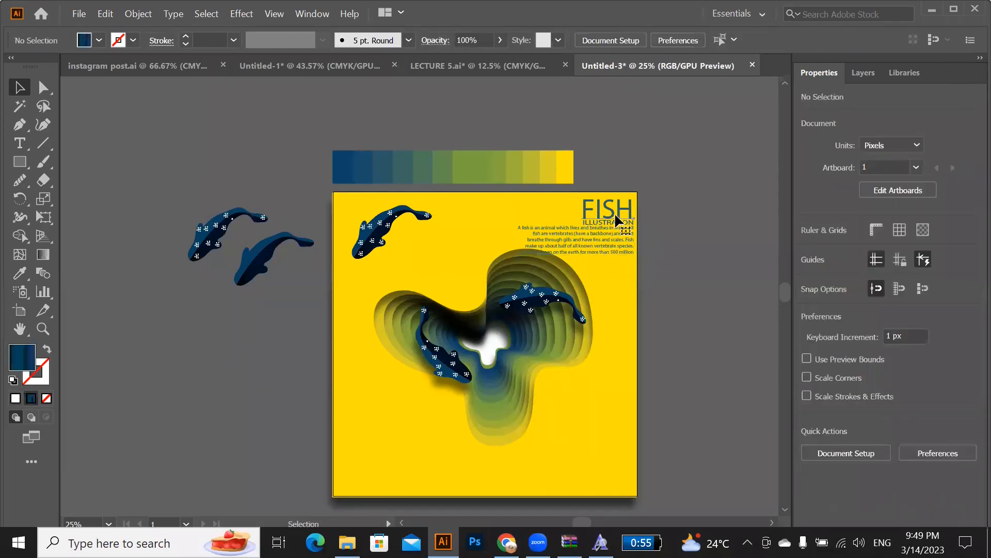
Select the FISH ILLUSTRATION heading text for a font change and clear the unrelated text from the font family search.
double_click(615, 212)
left_click_drag(583, 208, 635, 222)
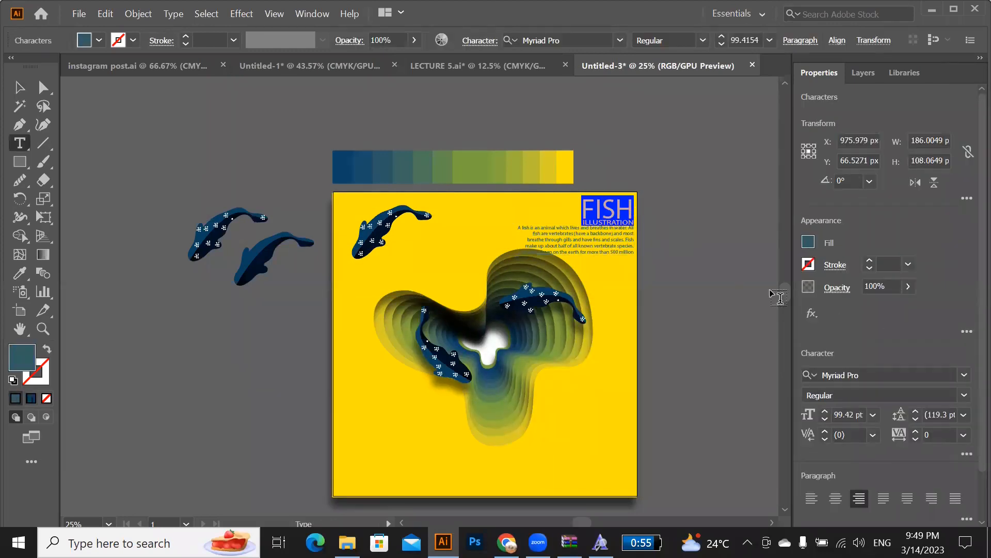
left_click(862, 375)
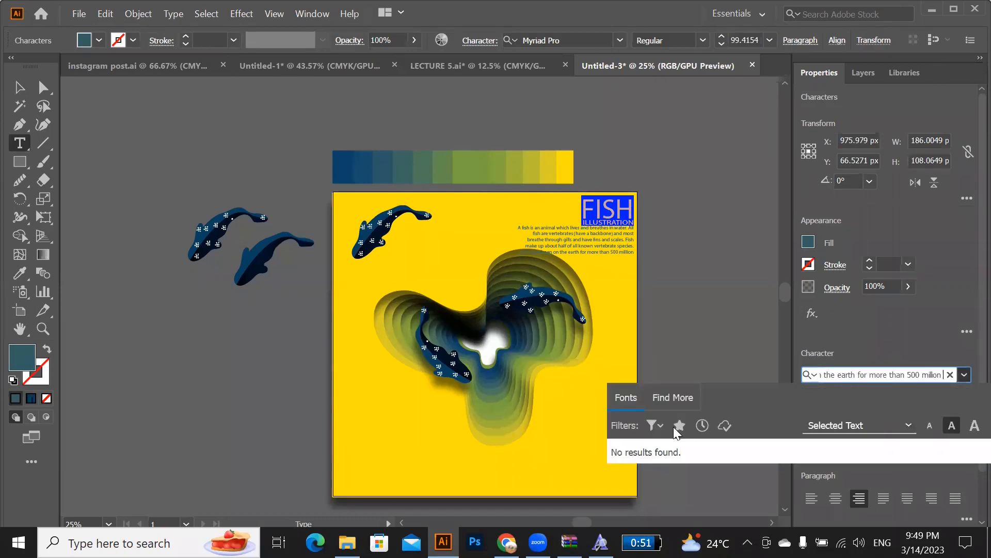
left_click(949, 374)
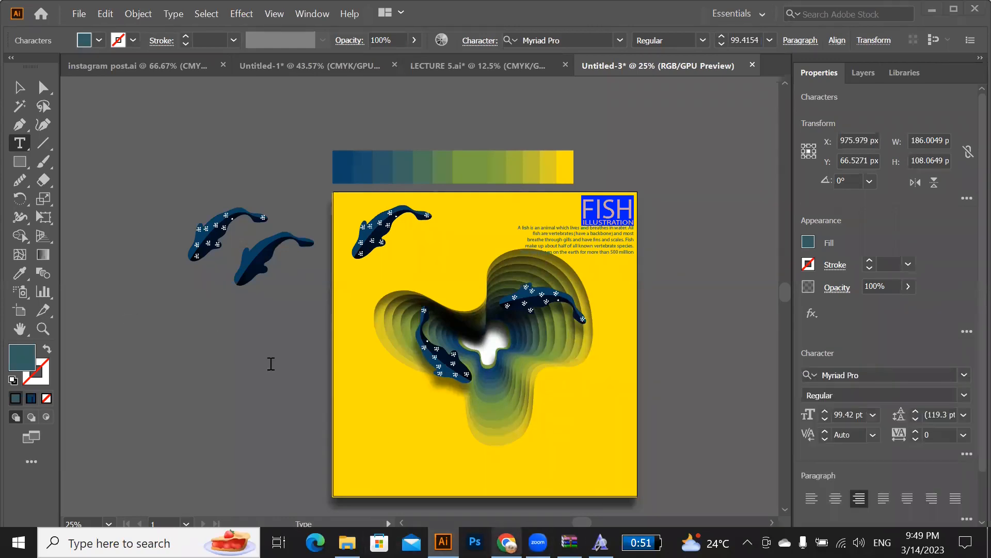
Switch to the Google Fonts page in Chrome and copy the Source Sans Pro family name from its title.
key("alt+Tab")
scroll(184, 187, "up", 5)
scroll(184, 187, "up", 15)
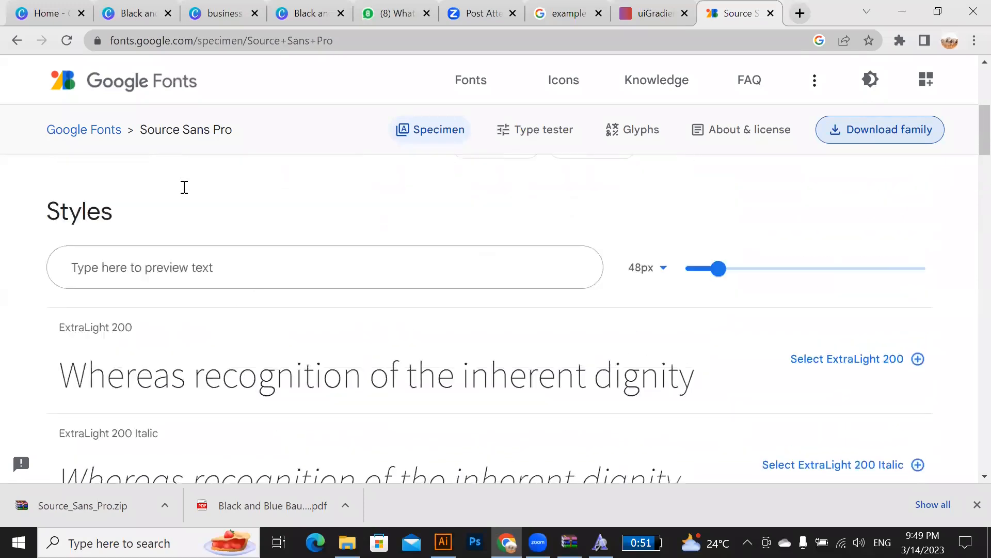
triple_click(183, 188)
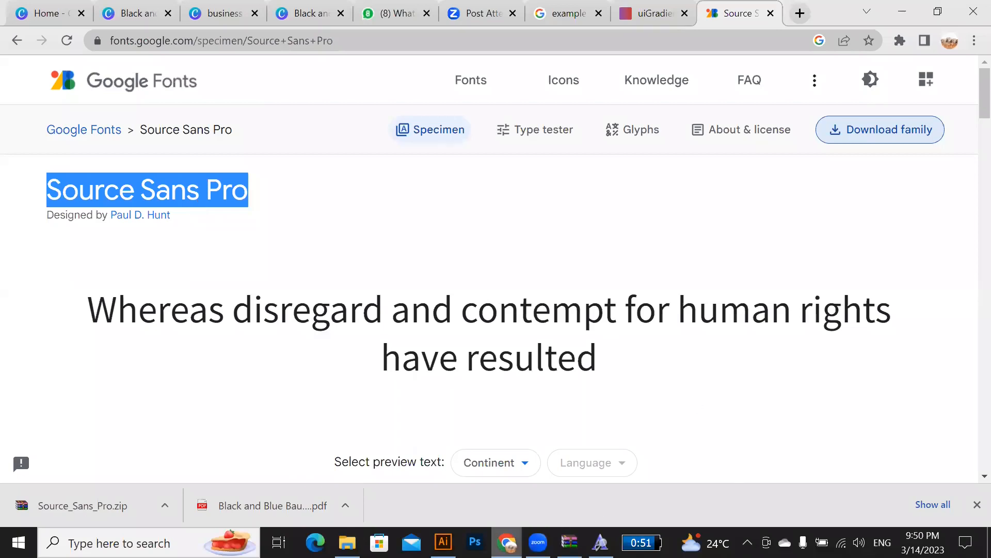
Switch back to Illustrator, set the heading's font to Source Sans Pro ExtraLight Italic, and deselect it.
key("alt+Tab")
left_click(858, 369)
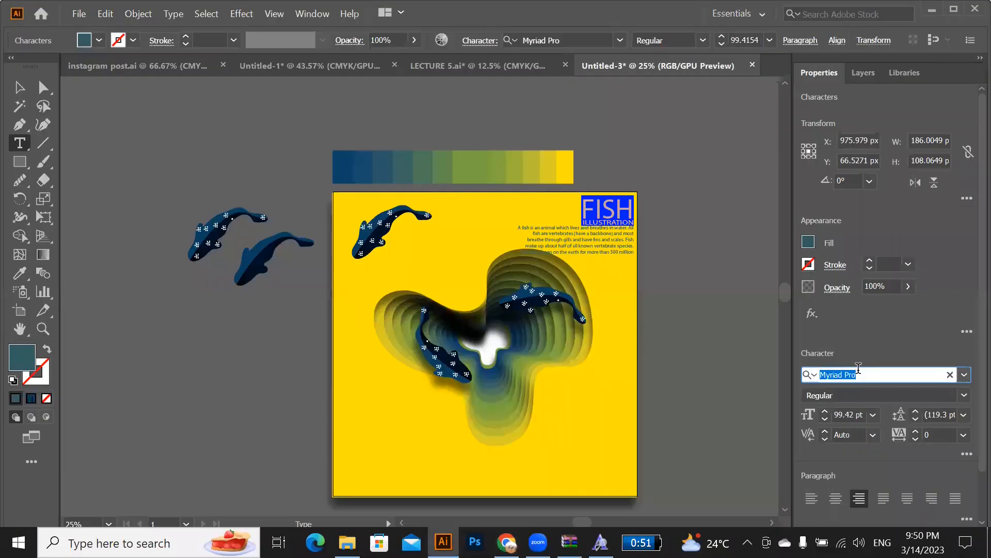
type("Source Sans Pro")
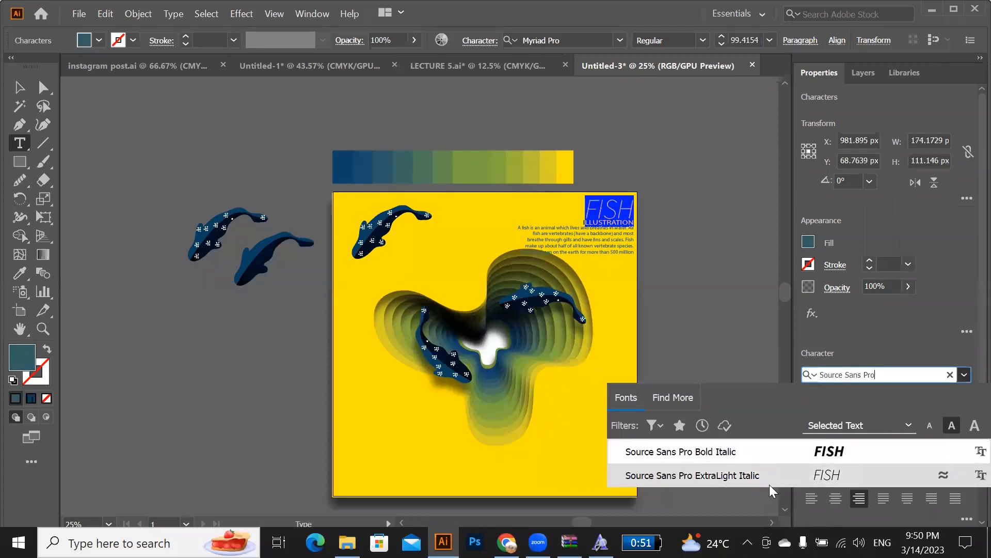
left_click(756, 477)
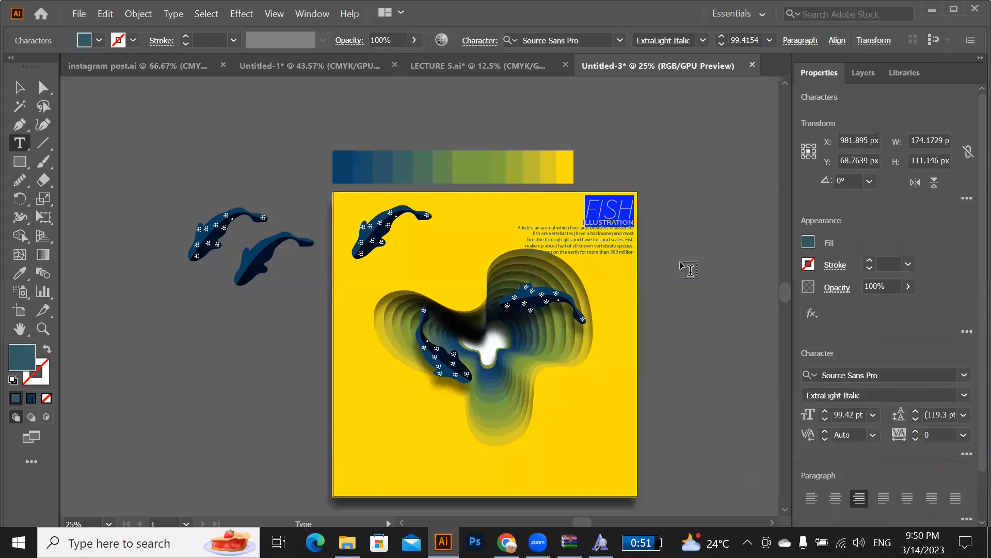
key("Escape")
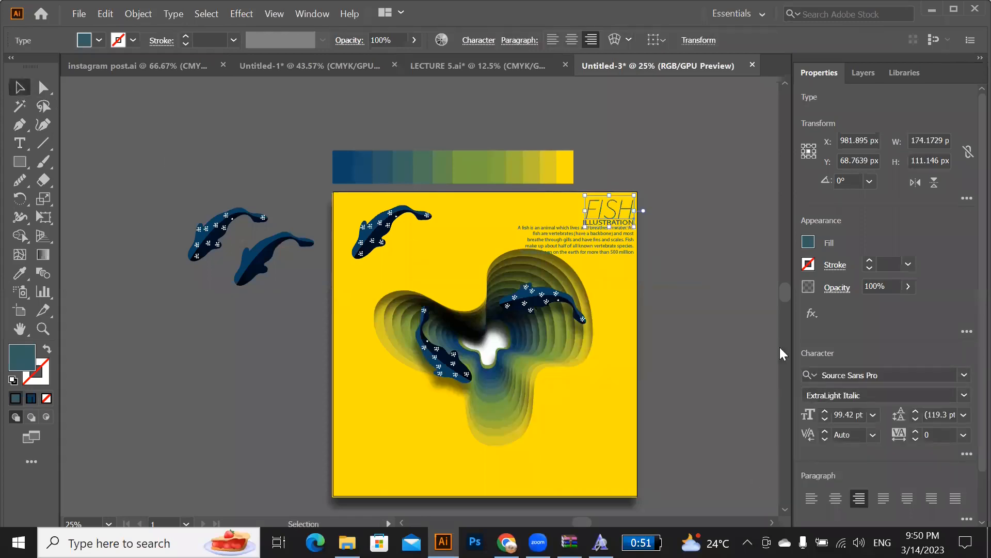
left_click(728, 330)
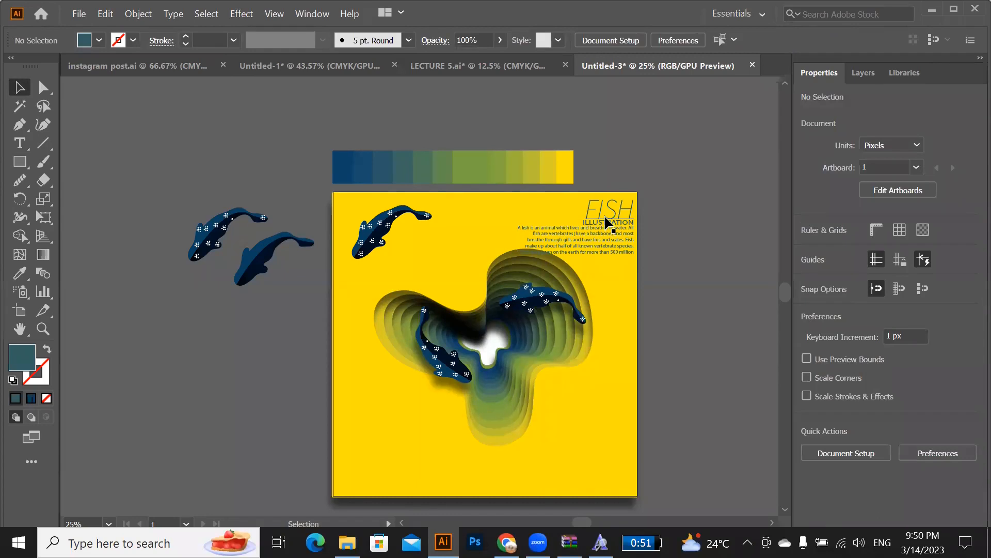
Examine the restyled FISH ILLUSTRATION heading up close and check its font family setting.
scroll(605, 214, "up", 3)
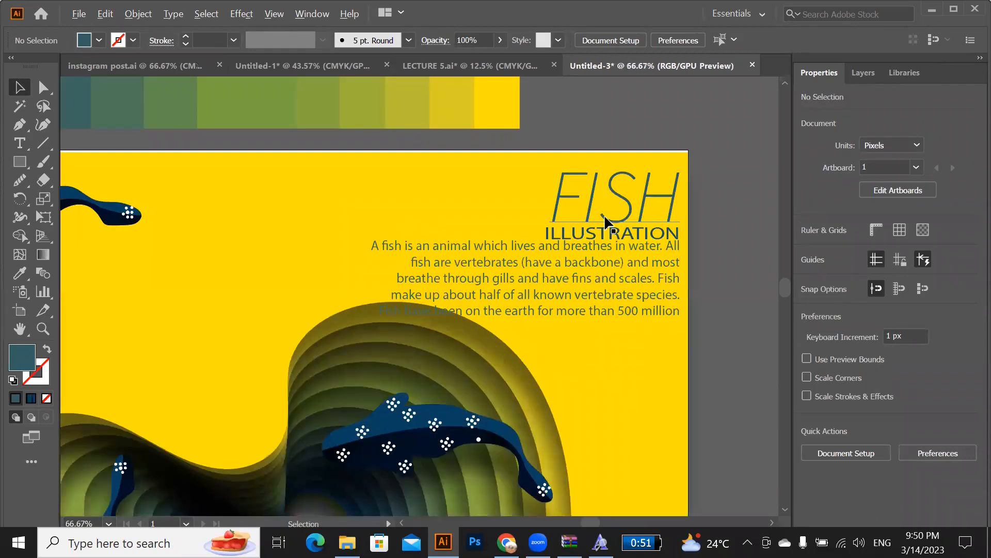
scroll(605, 222, "down", 2)
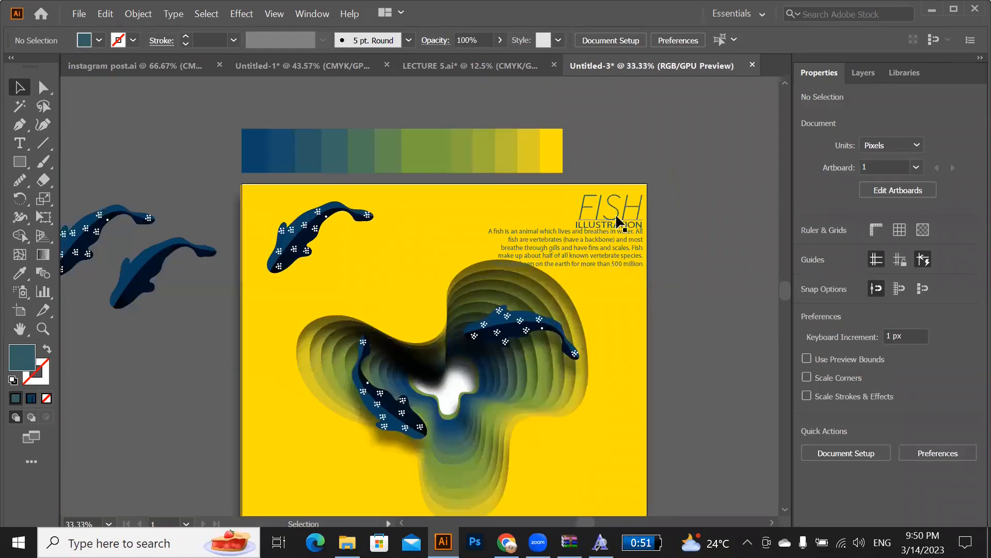
left_click(616, 217)
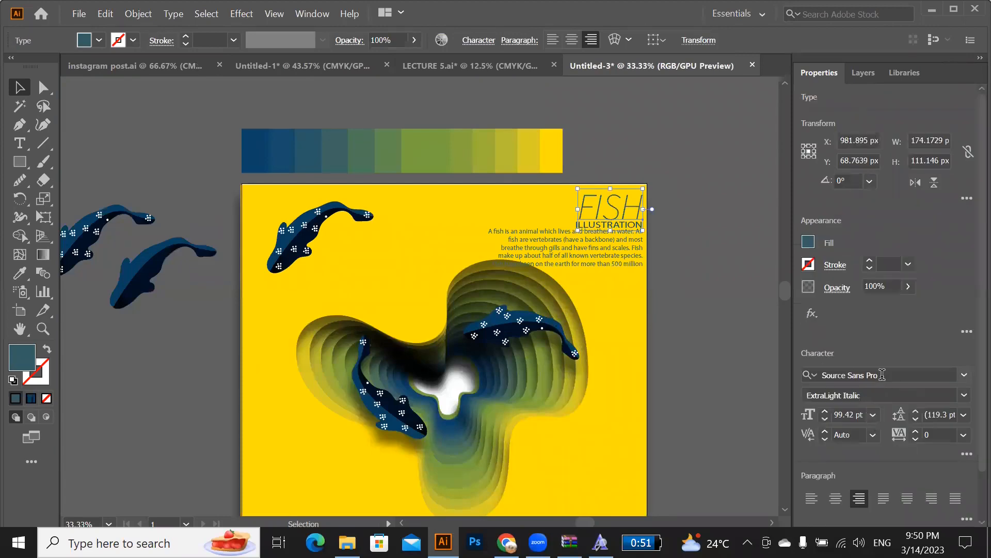
left_click(882, 375)
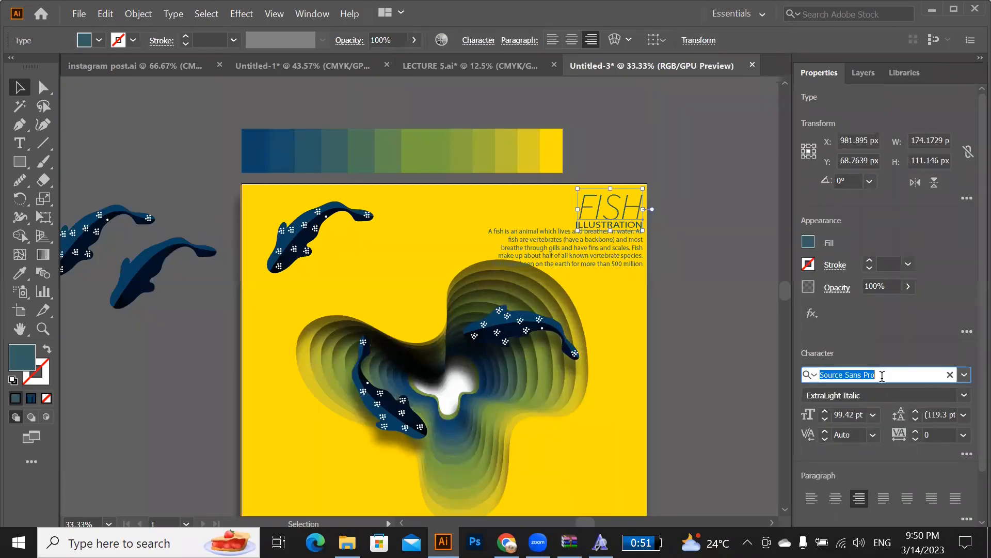
left_click(736, 344)
scroll(690, 330, "down", 1)
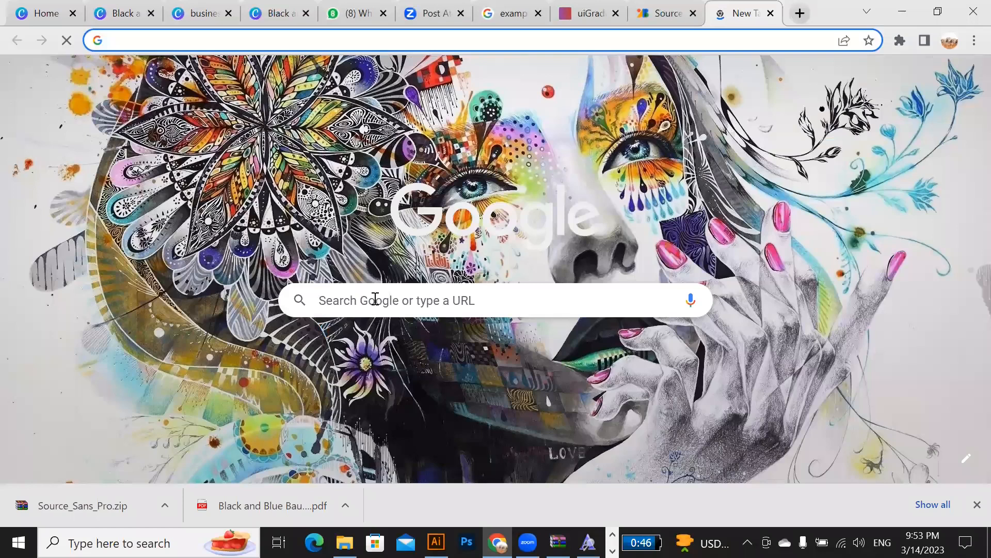
Search Google for "purple tints and shades" in a new Chrome tab.
left_click(375, 299)
type("purplr")
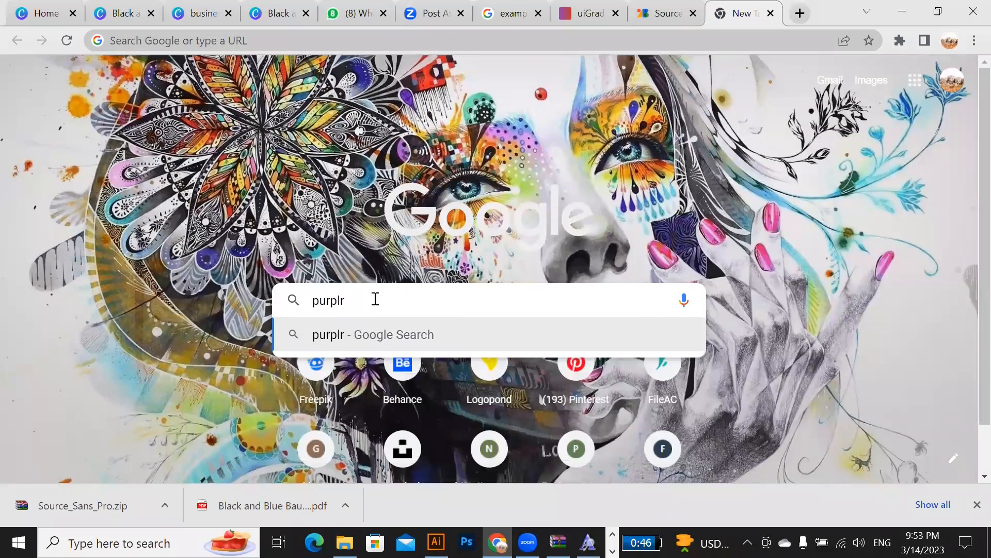
key("BackSpace")
key("BackSpace")
type("e tints")
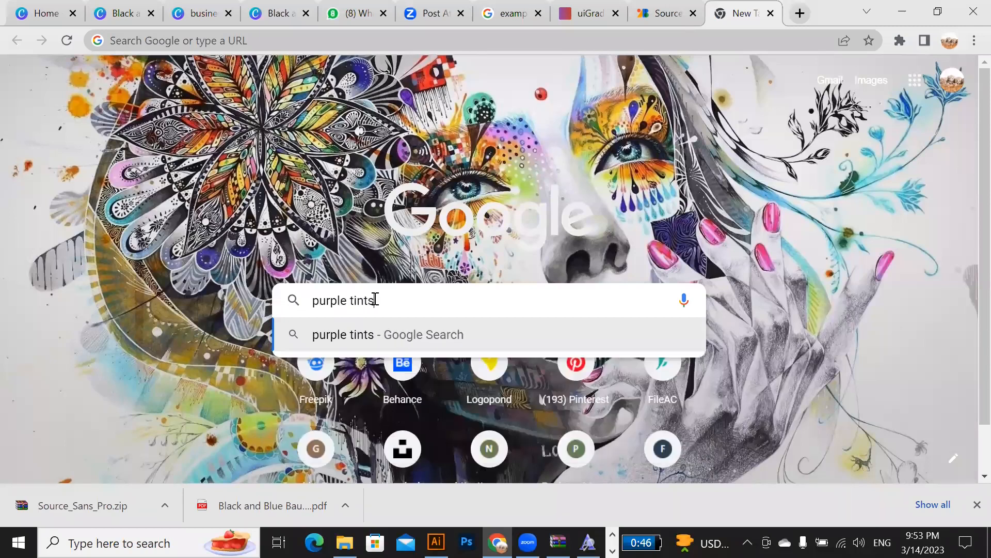
type(" and sha")
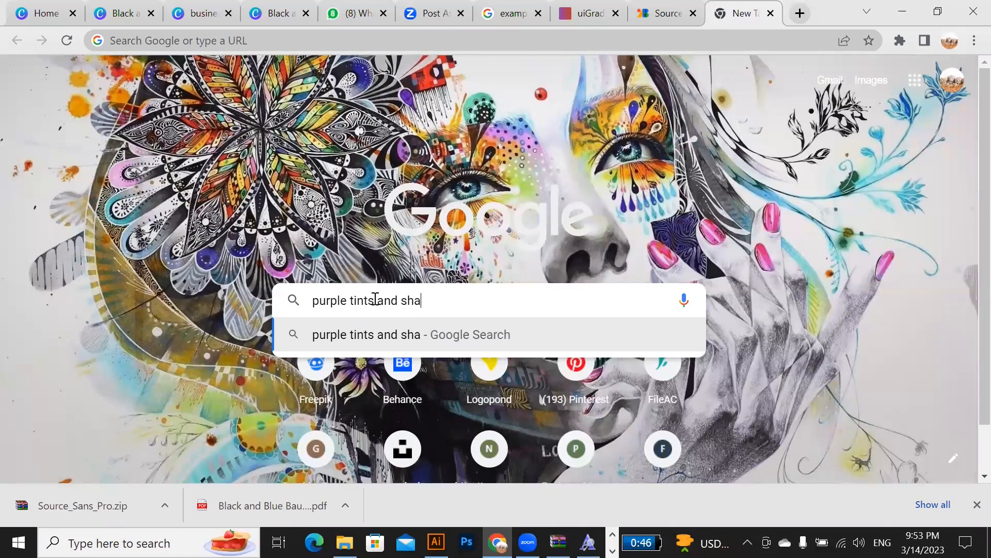
type("des")
key("Return")
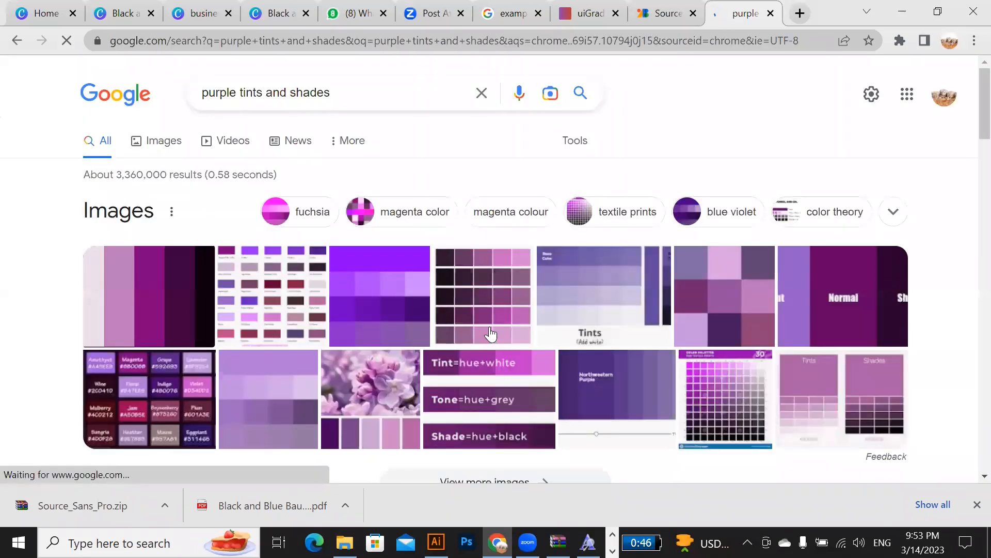
Preview the purple color palette and the Pinterest tints, shades and tones chart in the image results, including related palettes.
left_click(167, 278)
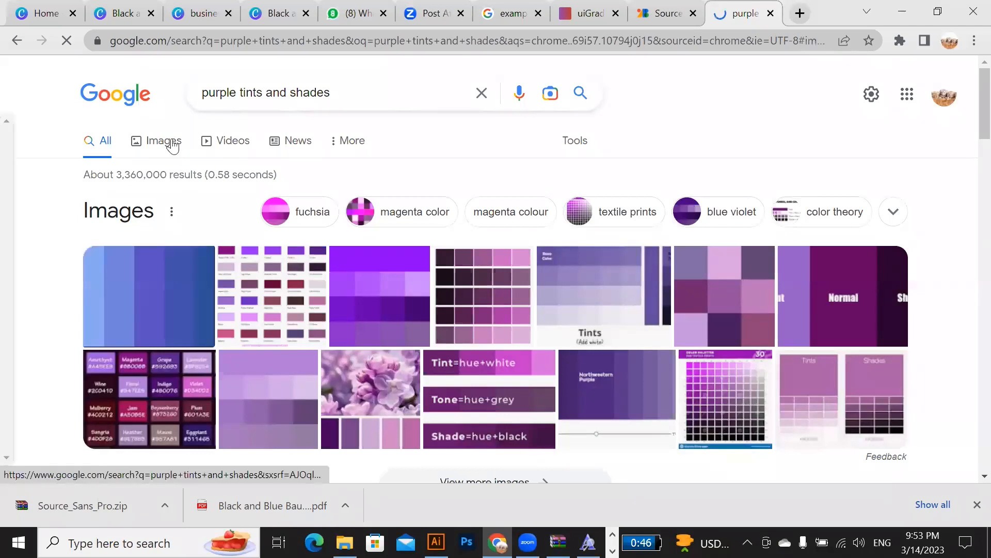
left_click(791, 273)
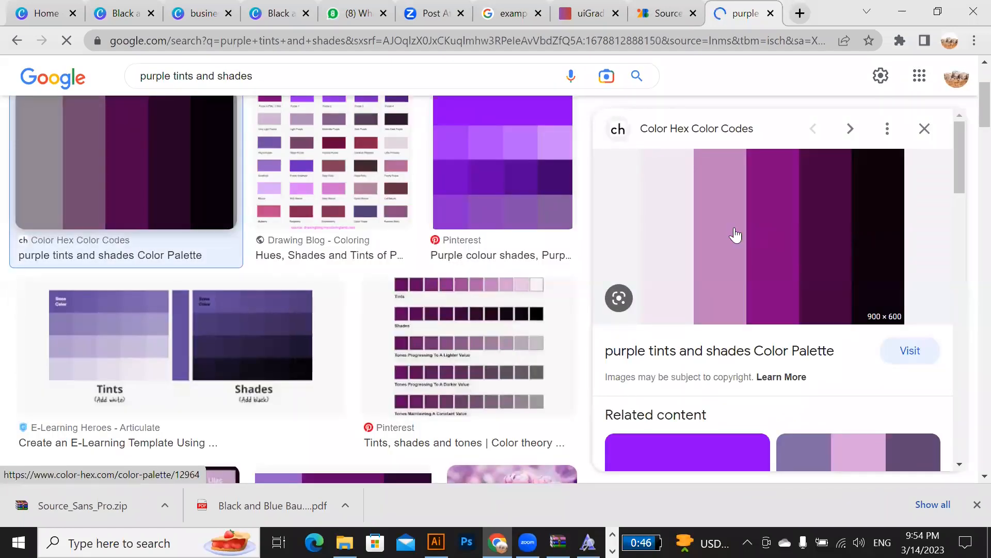
left_click(483, 380)
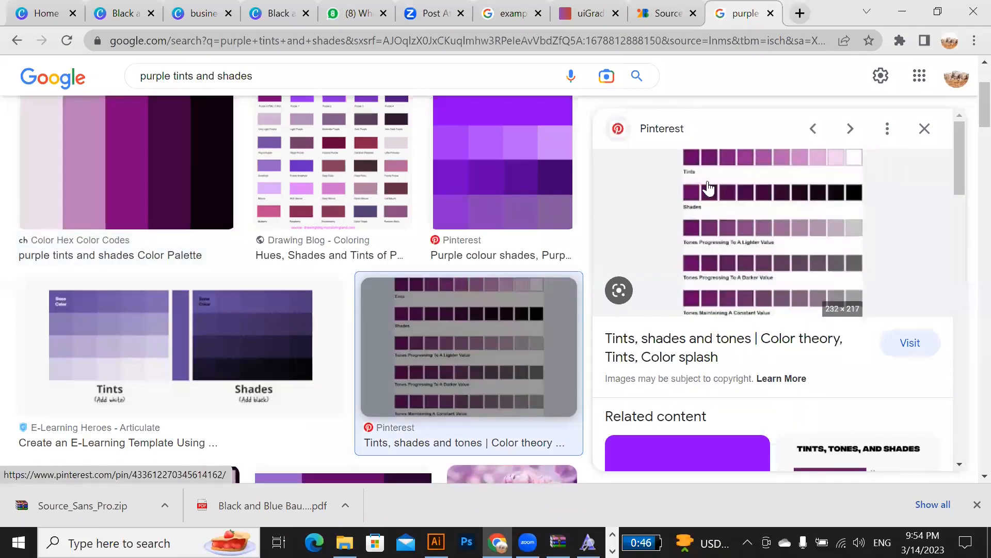
scroll(640, 332, "down", 5)
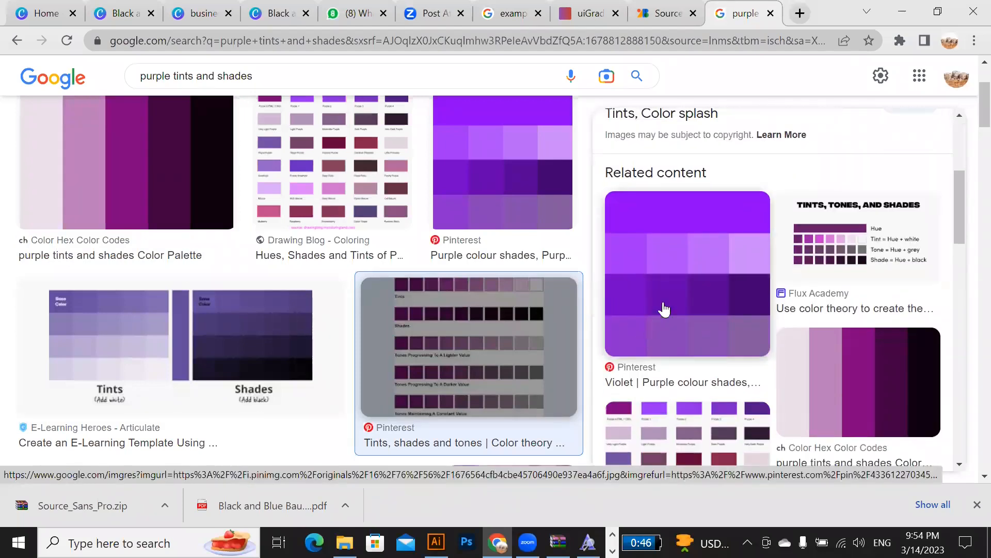
scroll(664, 309, "down", 1)
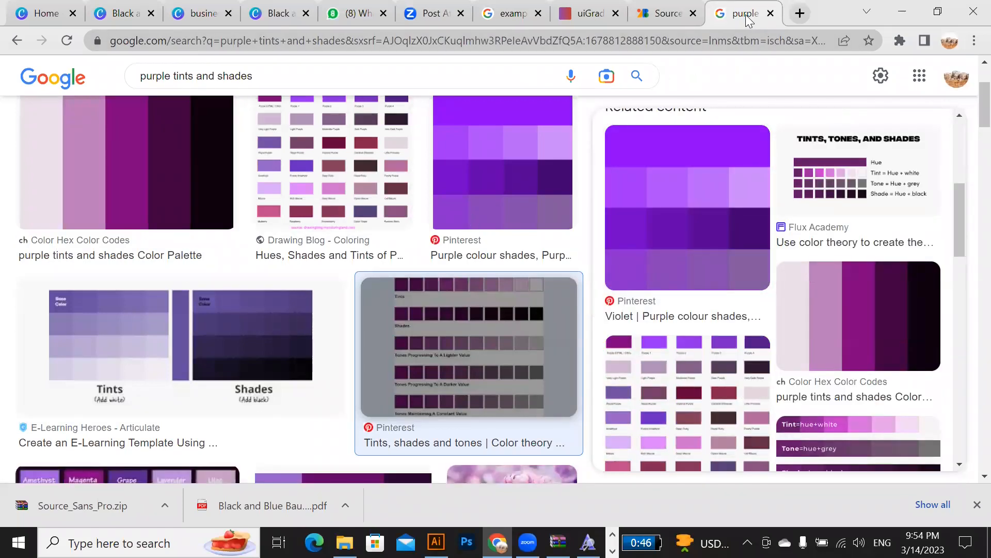
Search Google Images for "blue tints and shades" and preview the light blue hex palette and the tint, tone and shade chart.
left_click(799, 14)
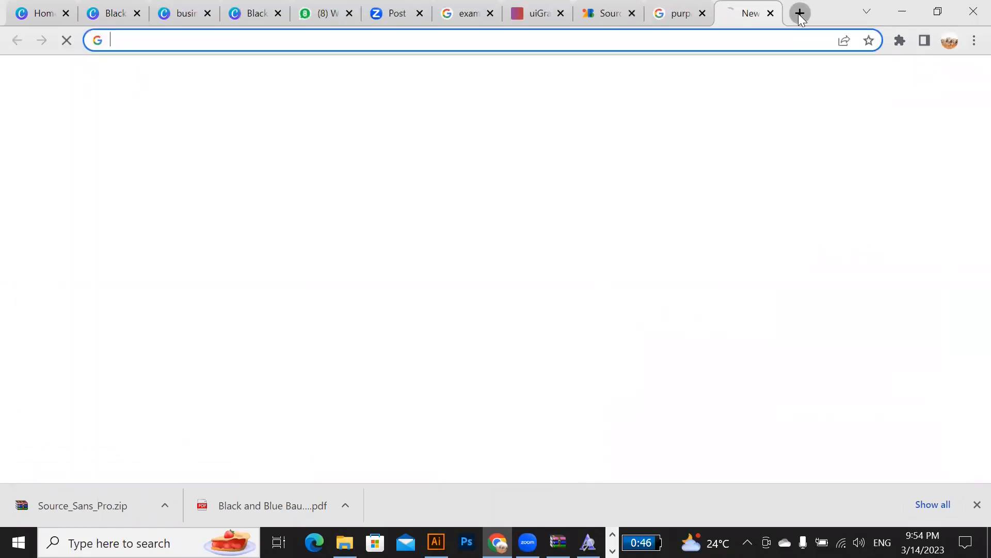
key("ctrl+shift+Tab")
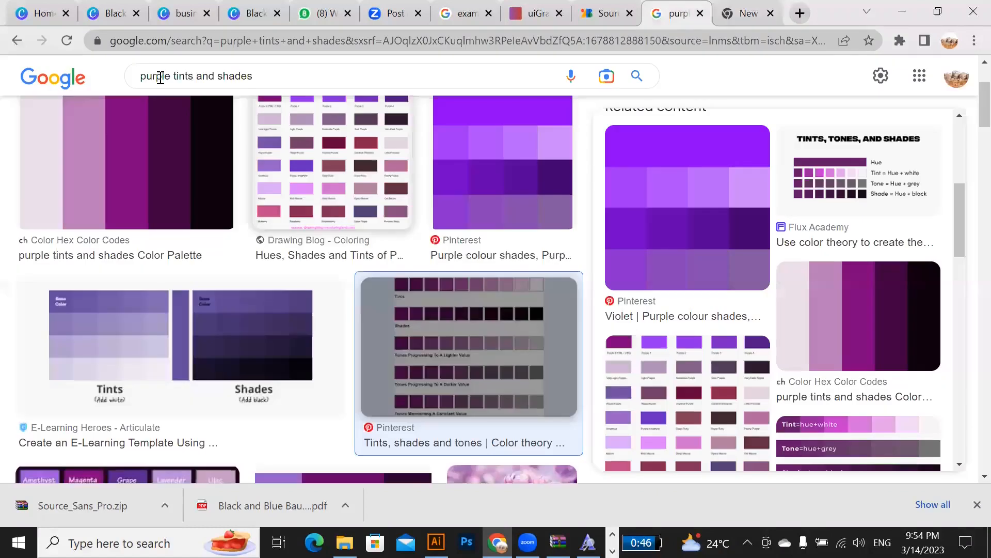
double_click(157, 75)
type("blue")
key("Return")
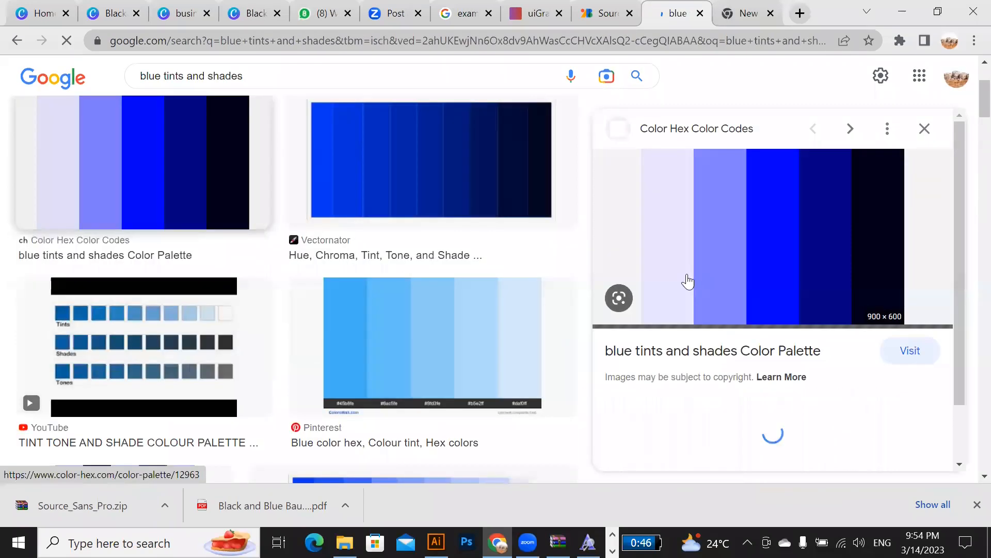
left_click(433, 356)
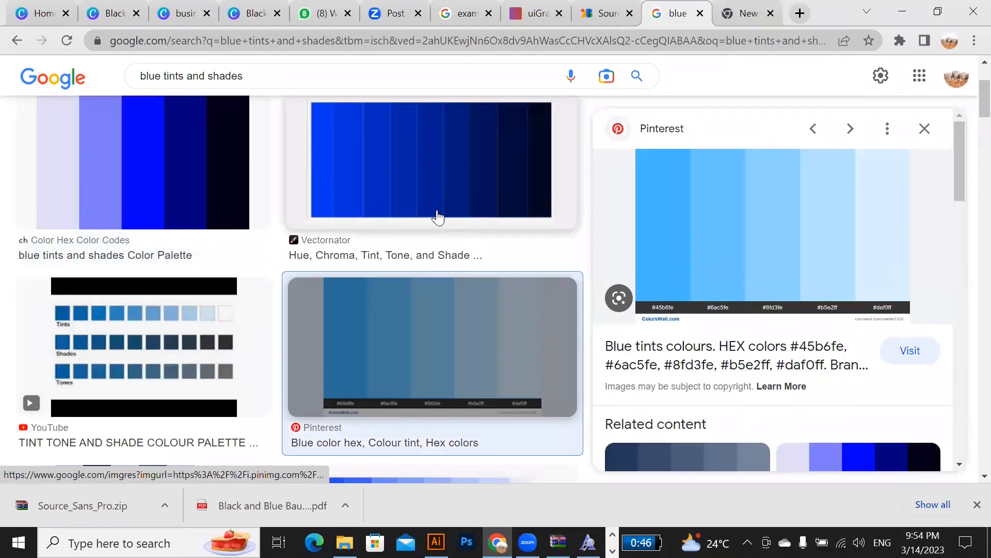
key("Left")
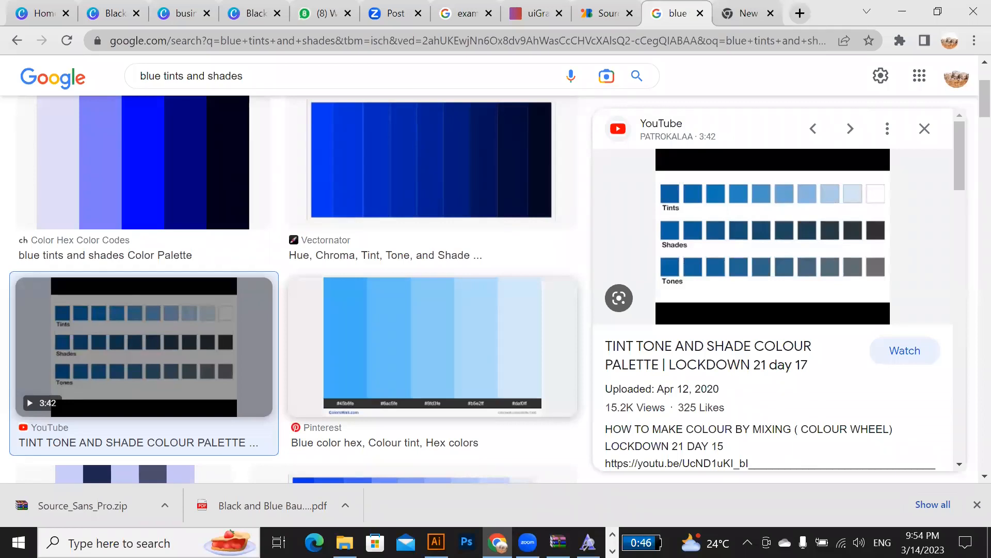
Switch to File Explorer and open the Class reference folder inside New folder (2) > work.
key("alt+Tab")
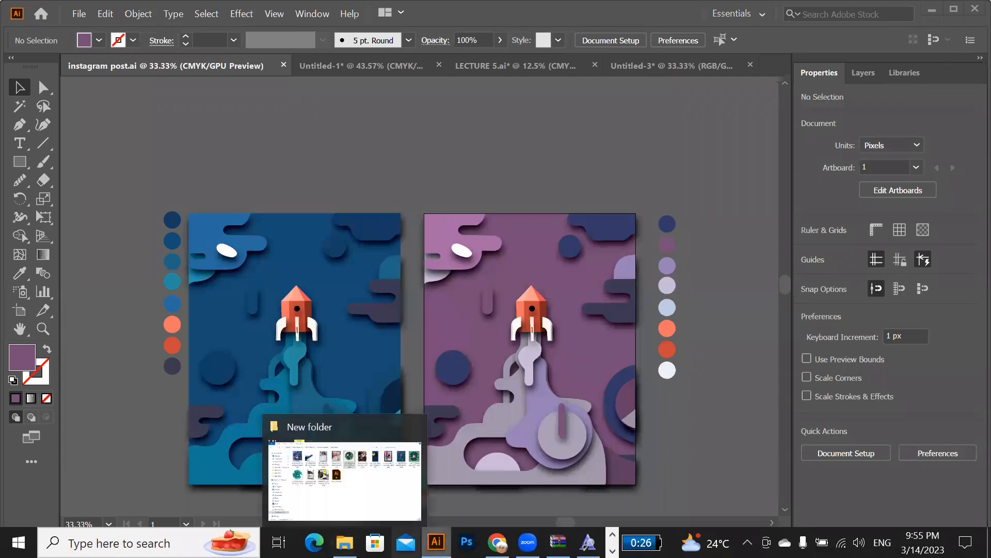
mouse_move(436, 542)
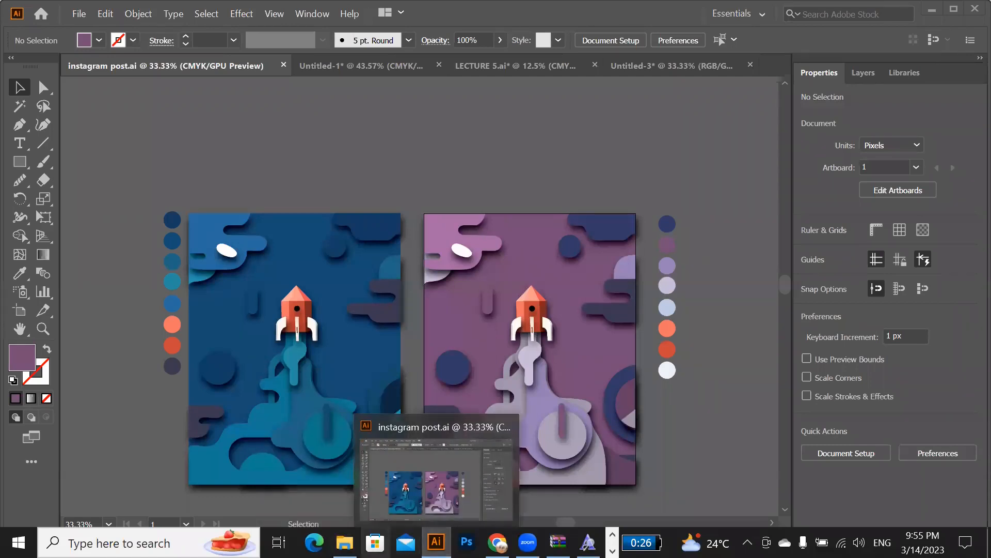
mouse_move(344, 542)
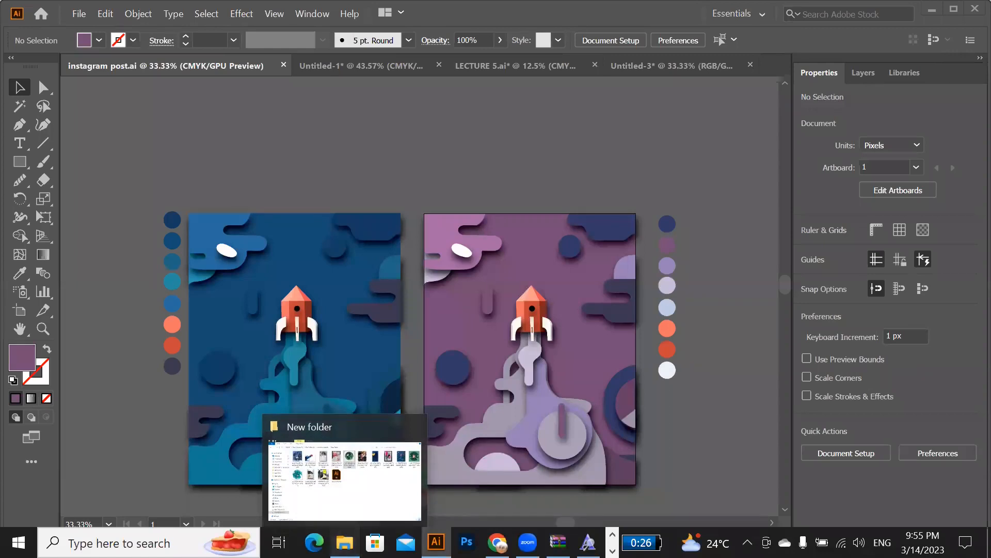
left_click(344, 542)
left_click(14, 52)
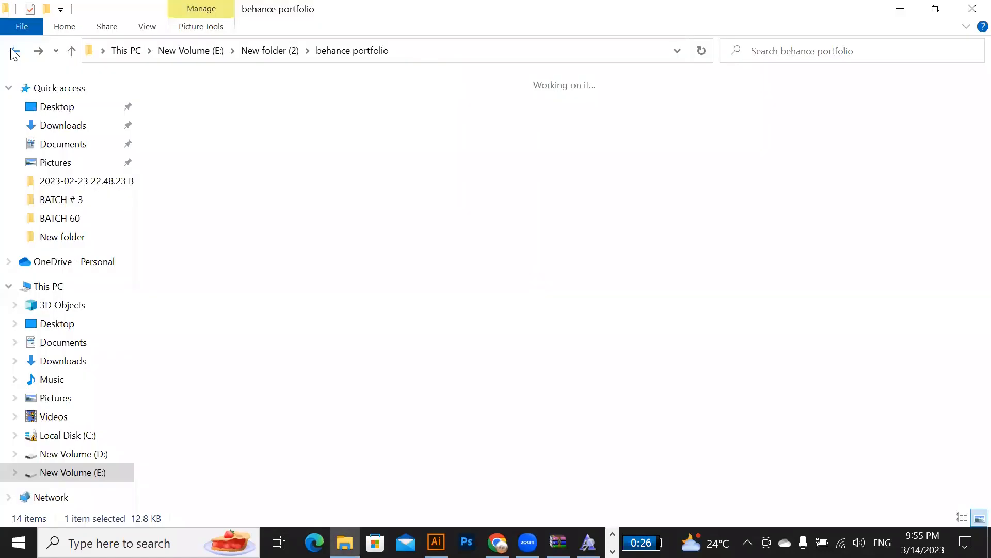
left_click(15, 51)
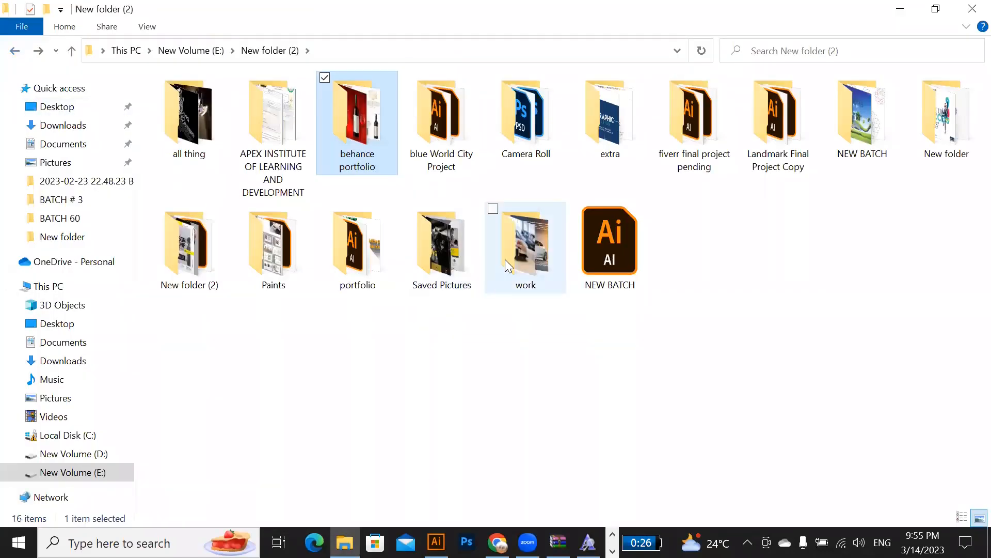
double_click(531, 262)
double_click(772, 157)
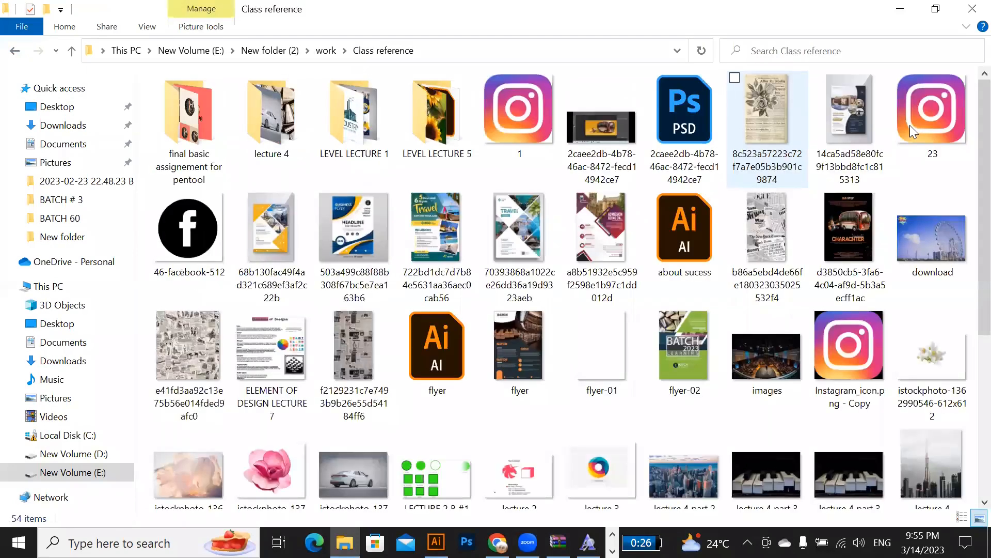
Open image 1 from the Class reference folder in Paint, review the picture formats available for saving, and close Paint.
double_click(515, 129)
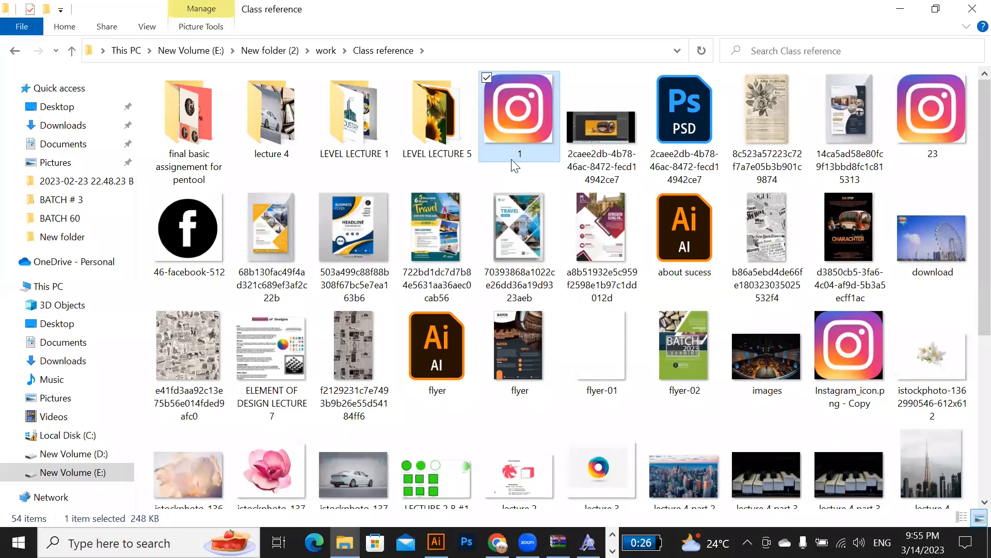
right_click(515, 130)
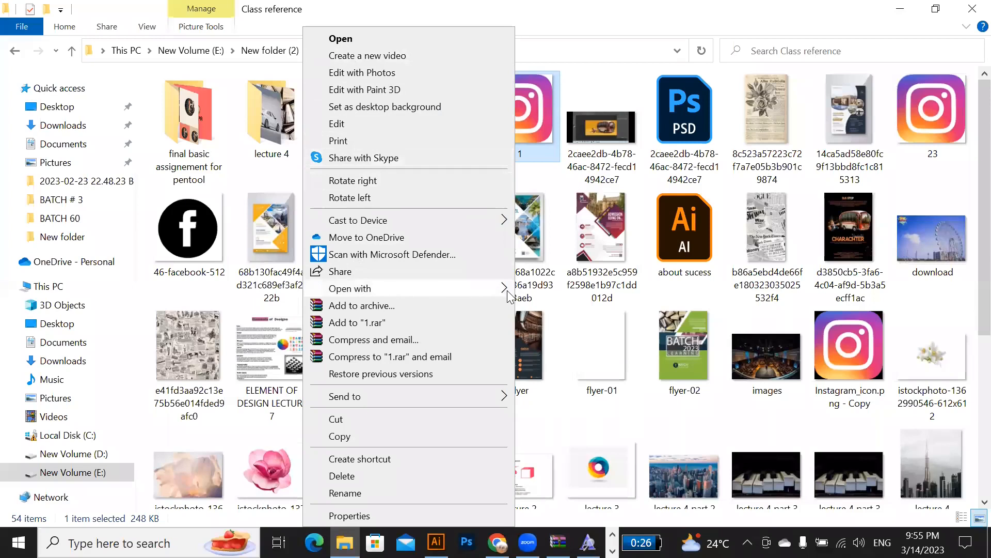
mouse_move(507, 291)
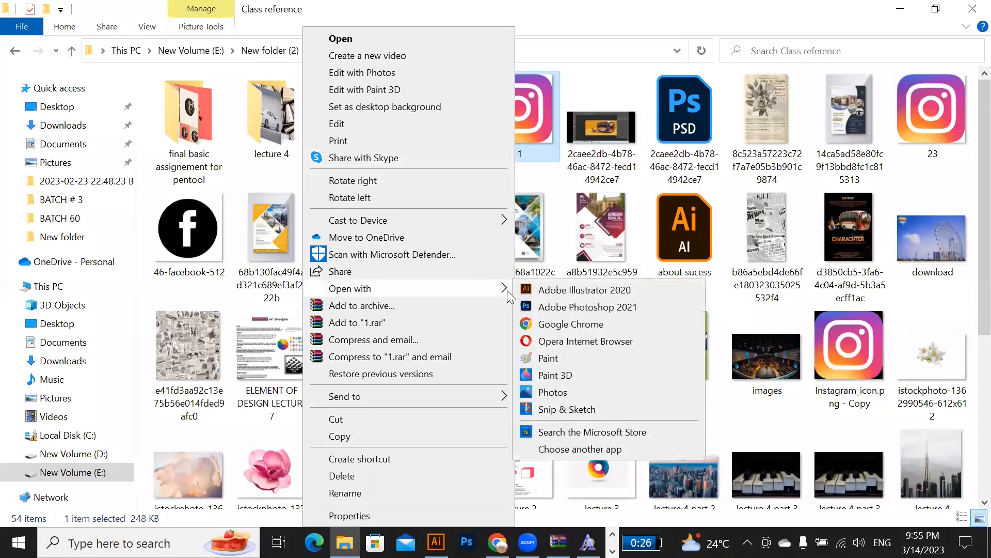
left_click(547, 358)
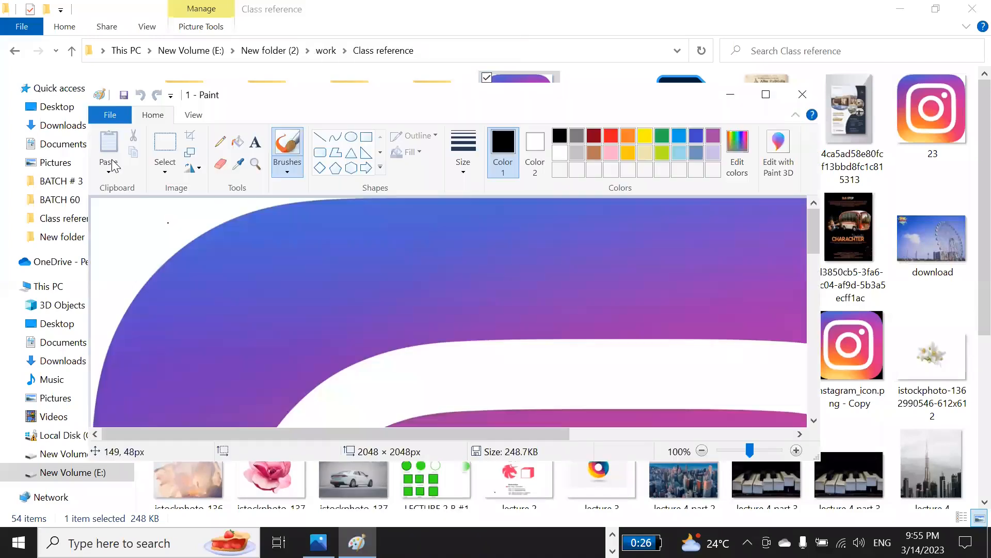
left_click(110, 114)
mouse_move(170, 245)
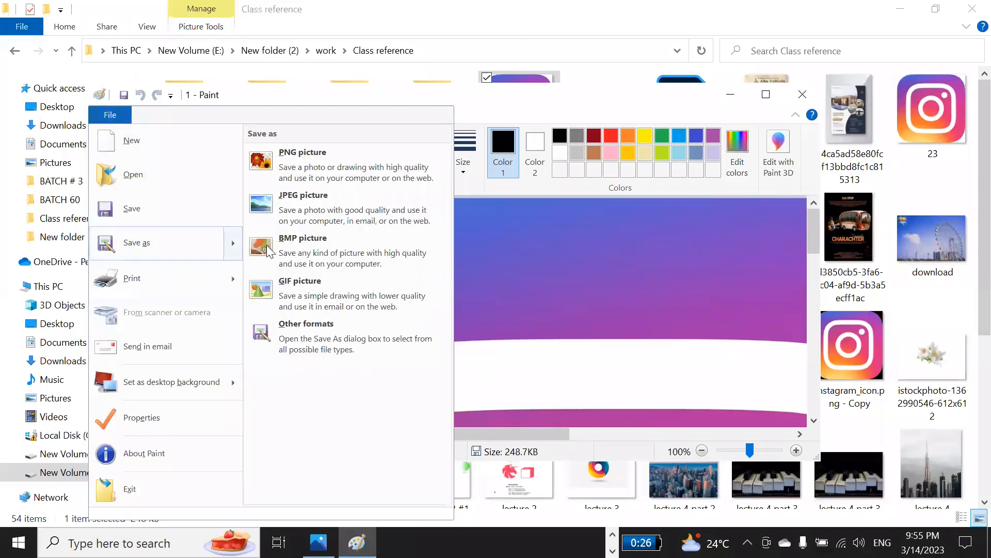
left_click(803, 95)
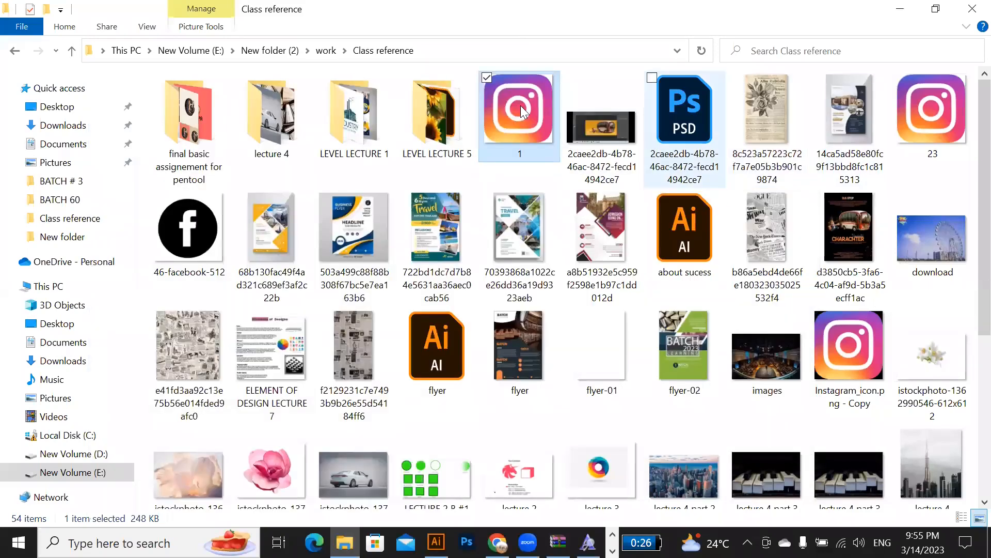
Place image 1 into instagram post.ai in Illustrator, scale it to about 217 px square, and put it beside the purple artwork.
left_click_drag(518, 111, 478, 175)
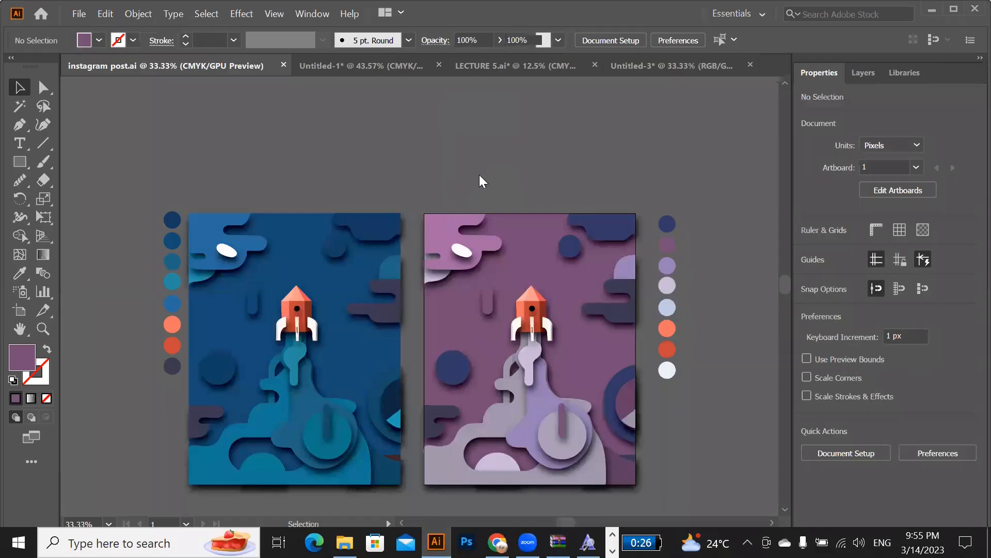
key("ctrl+minus")
key("ctrl+minus")
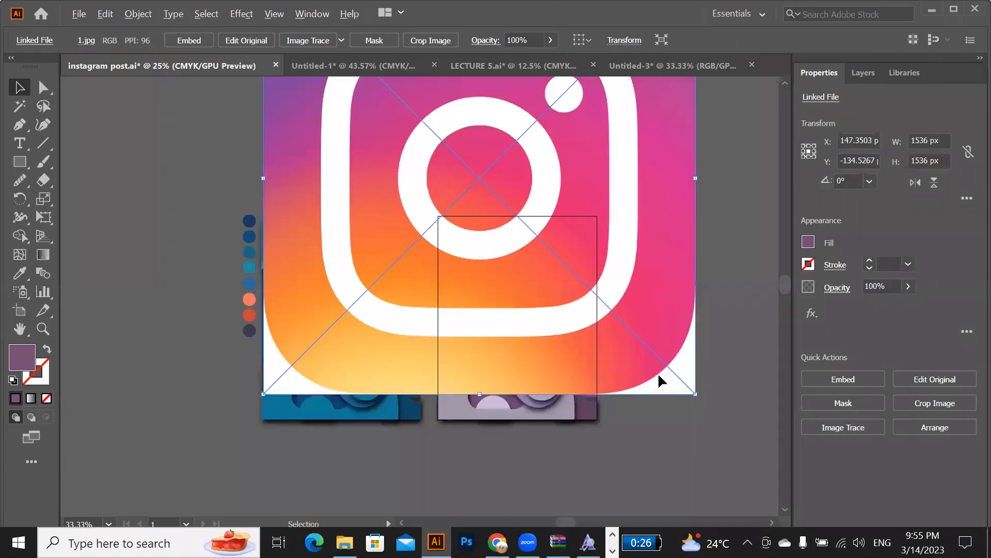
mouse_move(624, 340)
left_mouse_down()
mouse_move(532, 217)
mouse_move(500, 215)
mouse_move(626, 272)
mouse_move(632, 336)
left_mouse_up()
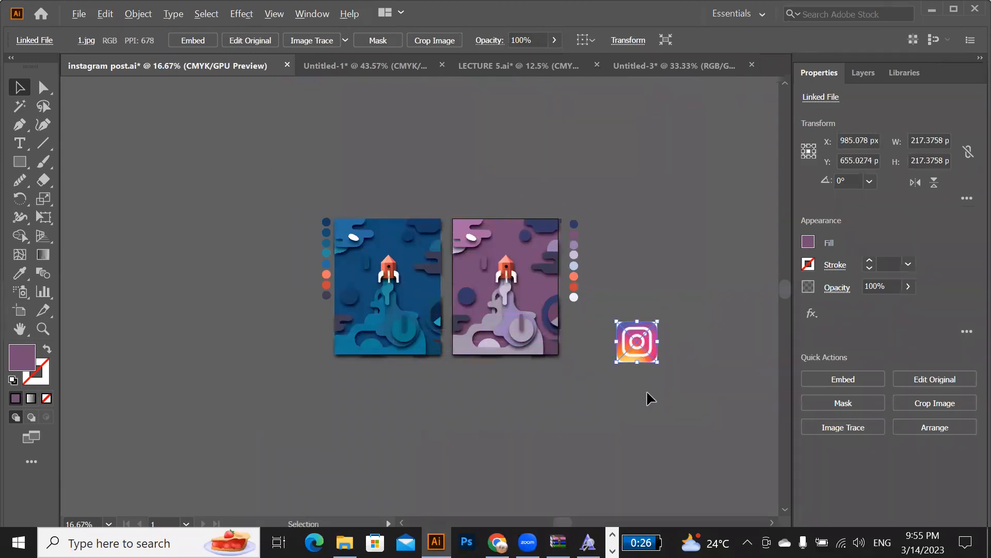
Trace the placed Instagram logo image with the High Fidelity Photo preset, continuing despite the large image size.
scroll(646, 390, "up", 1)
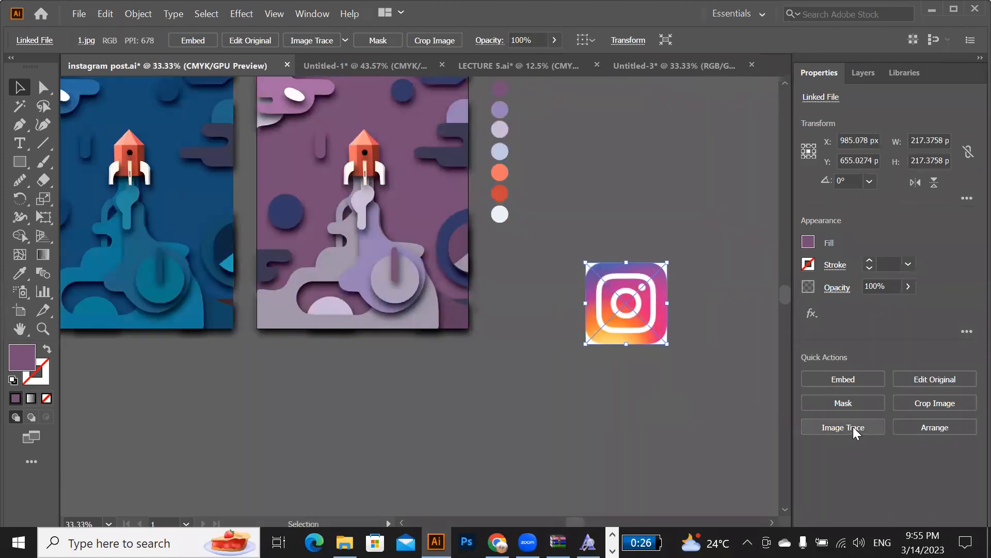
scroll(654, 357, "up", 1)
left_click(839, 427)
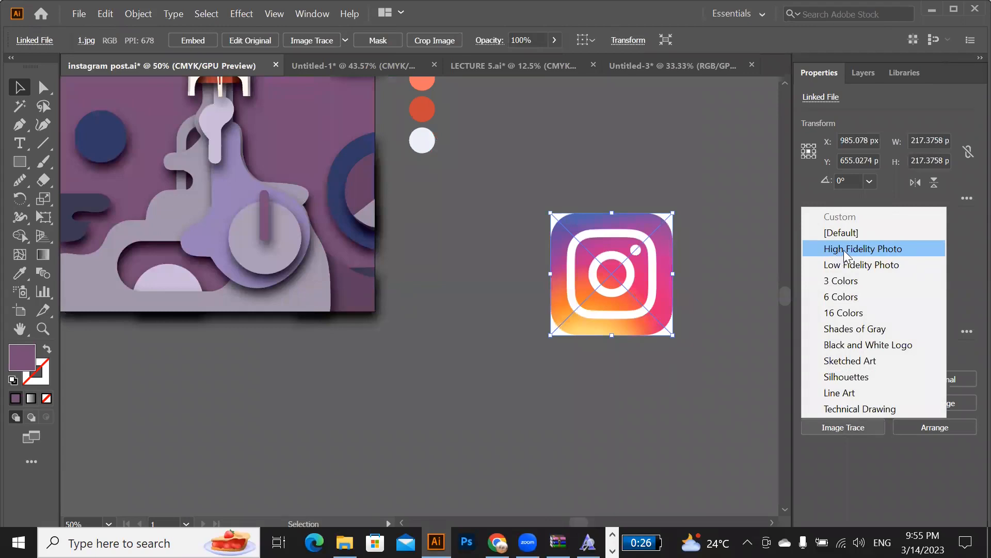
left_click(843, 250)
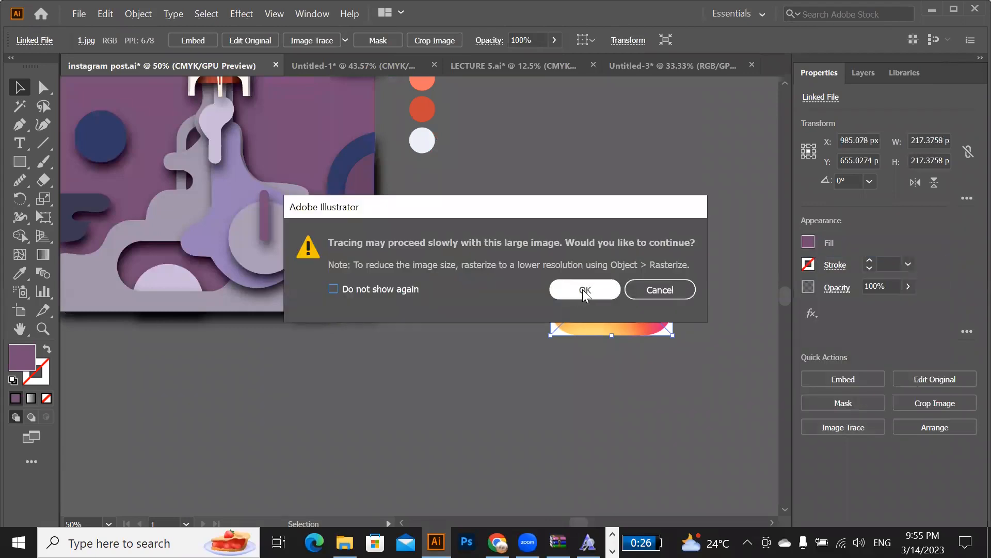
left_click(581, 287)
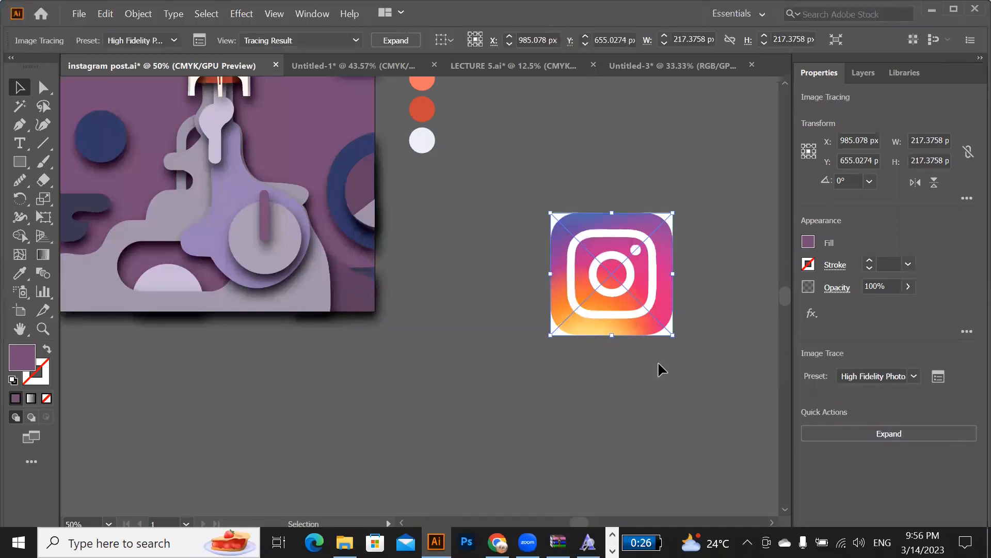
Expand the traced Instagram logo into paths and ungroup them.
left_click(881, 433)
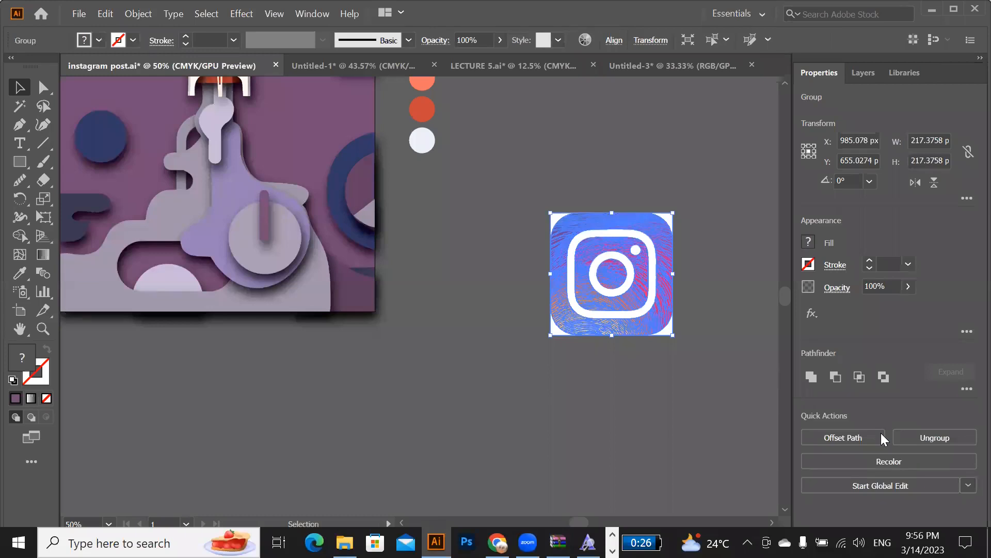
left_click(922, 435)
left_click(684, 400)
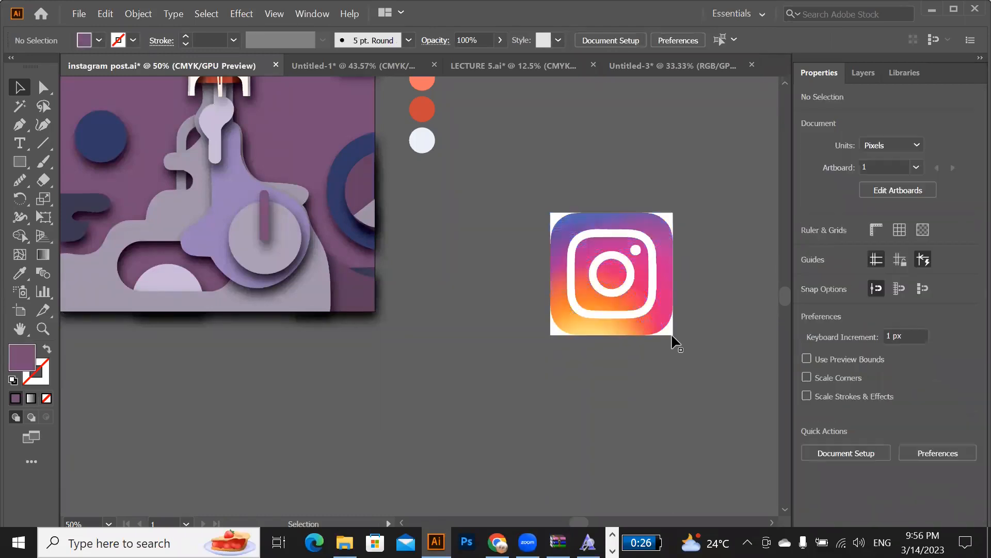
Move the white corner pieces, the white rounded camera shapes and the small white dot out of the gradient logo.
left_click_drag(671, 335, 532, 368)
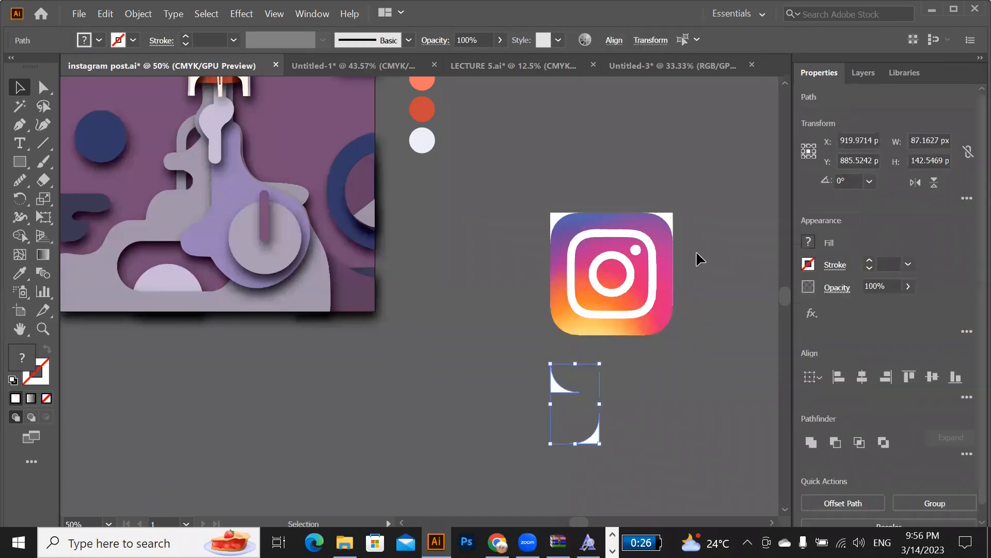
left_click_drag(669, 221, 731, 285)
left_click_drag(557, 221, 458, 262)
left_click_drag(605, 312, 403, 359)
left_click_drag(601, 289, 412, 333)
left_click_drag(636, 251, 479, 298)
left_click(723, 398)
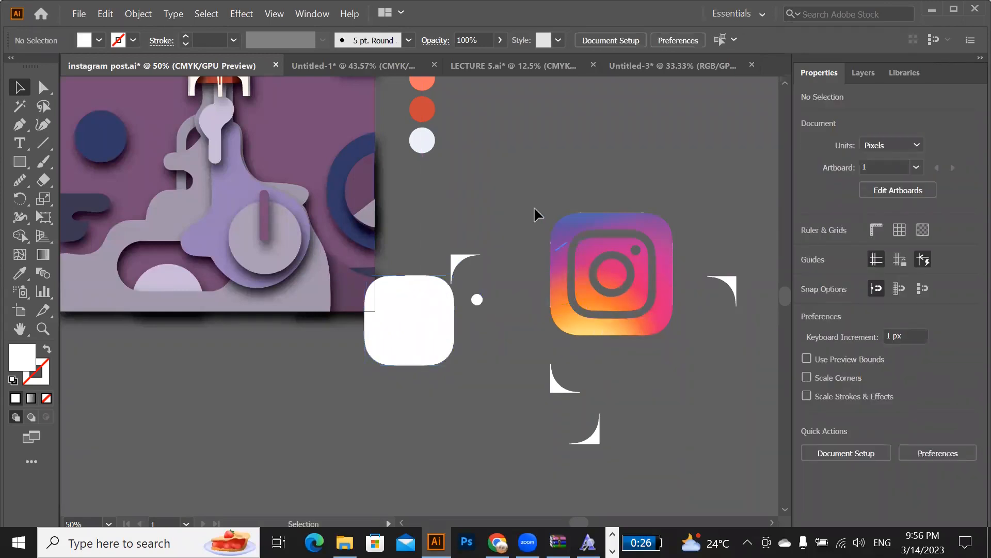
Try to move the upper gradient pieces away from the rest of the logo, and undo the move.
left_click(614, 290)
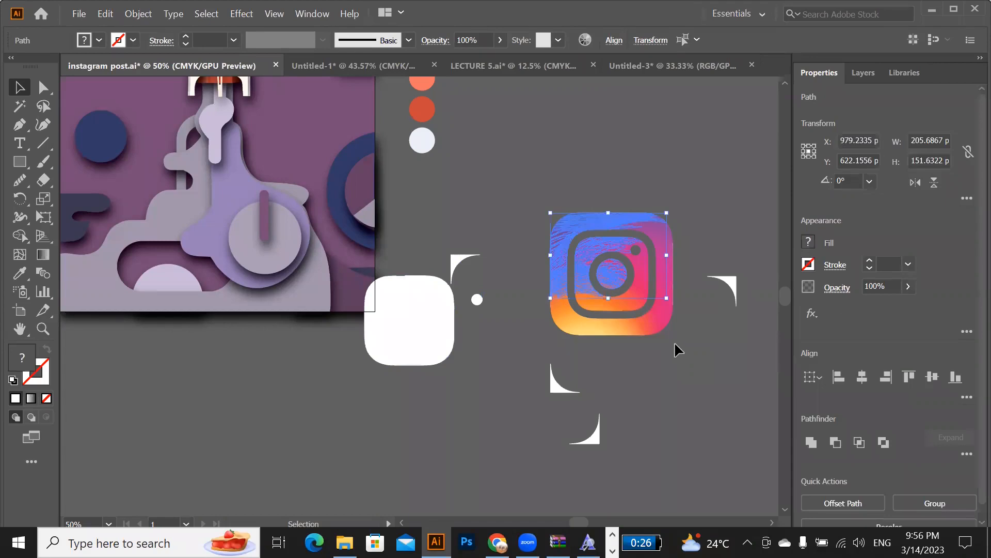
left_click(675, 341)
left_click(611, 277)
left_click_drag(611, 277, 656, 170)
left_click(677, 397)
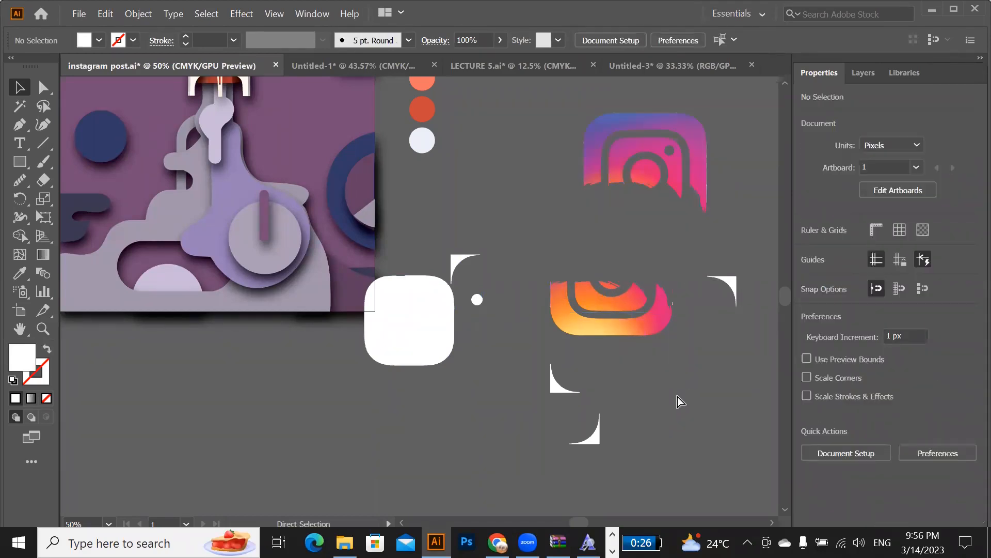
key("ctrl+z")
key("ctrl+z")
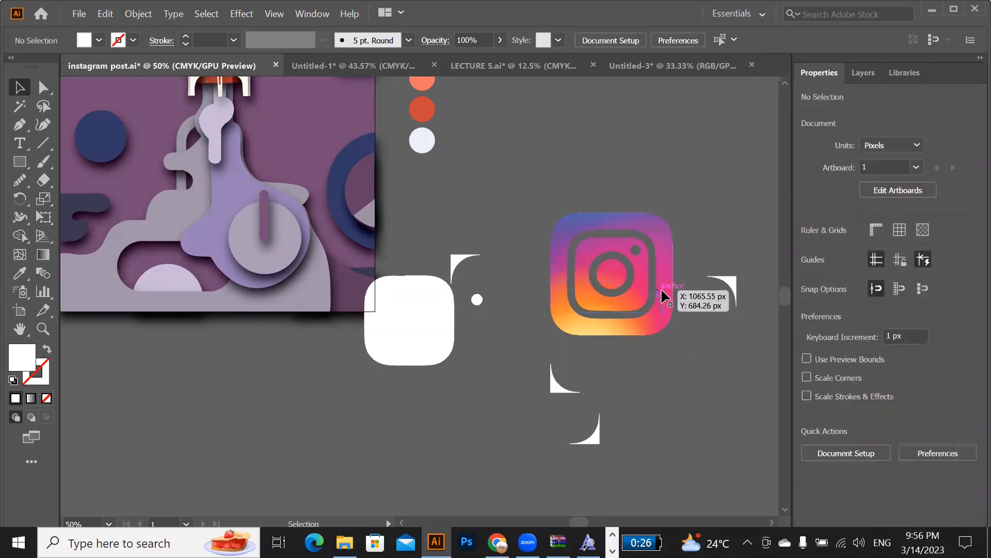
Try to pull small pink slivers out of the logo's gradient beside the camera outline, and undo those moves.
left_click_drag(658, 299, 650, 335)
left_click_drag(655, 299, 657, 386)
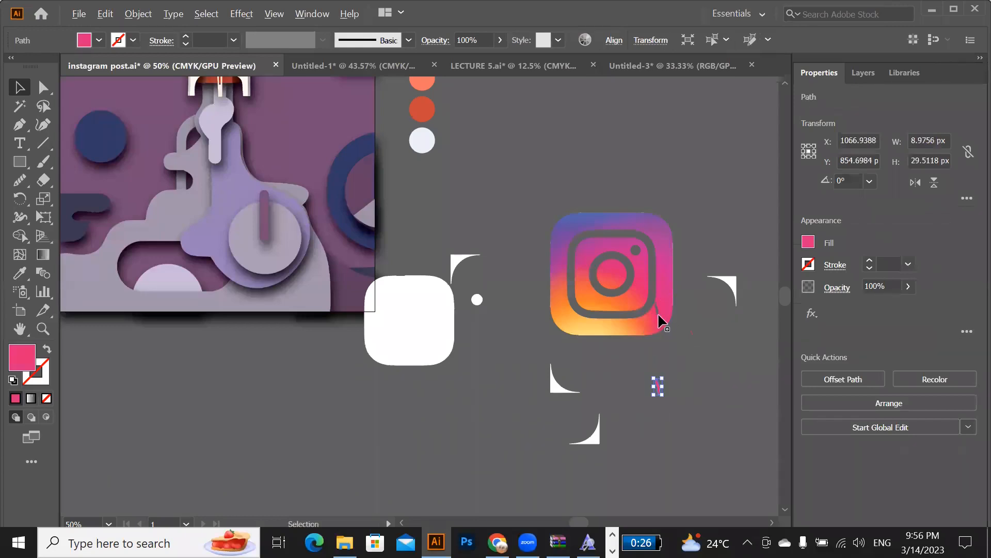
scroll(659, 316, "up", 3)
scroll(658, 313, "down", 3)
key("ctrl+z")
key("ctrl+z")
key("ctrl+z")
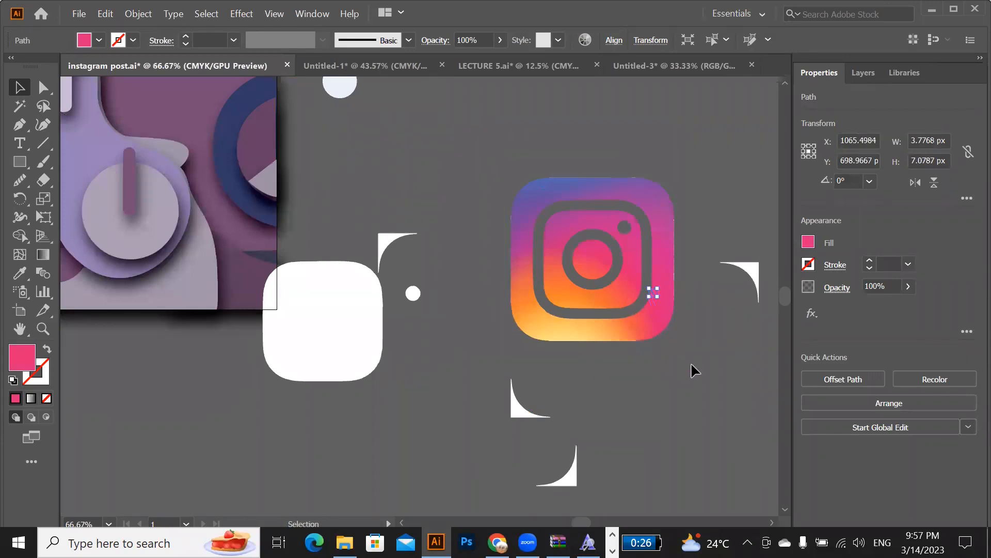
Select all the gradient pieces of the Instagram logo and group them.
left_click(480, 168)
left_click_drag(676, 354, 692, 351)
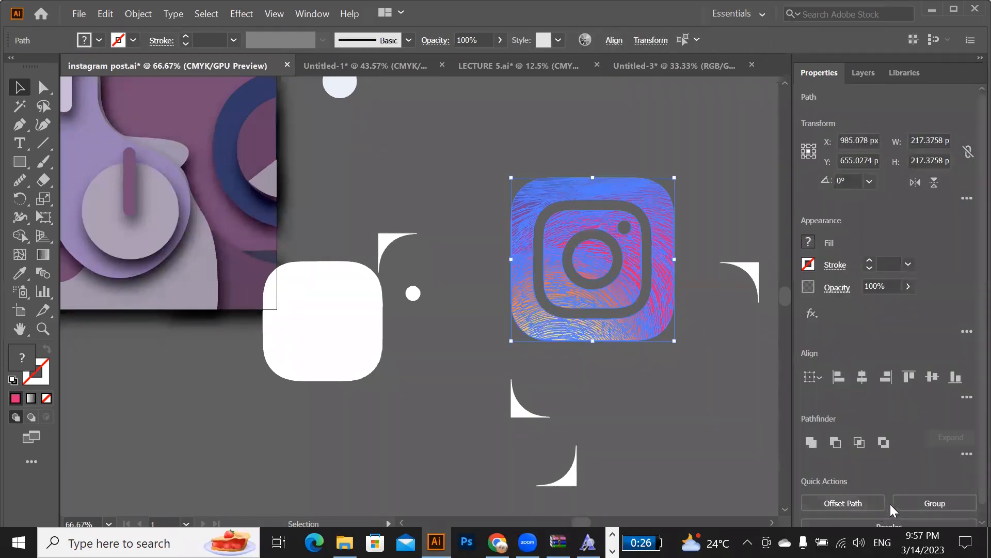
left_click(914, 501)
left_click(588, 376)
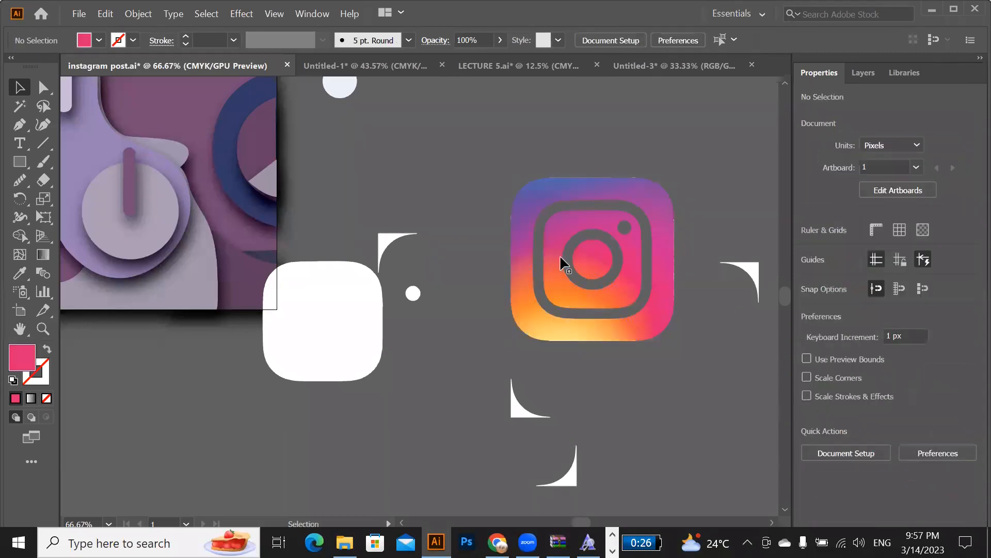
Examine the grouped logo's outer edges up close for leftover white slivers and check the extent of the group.
scroll(509, 213, "up", 4)
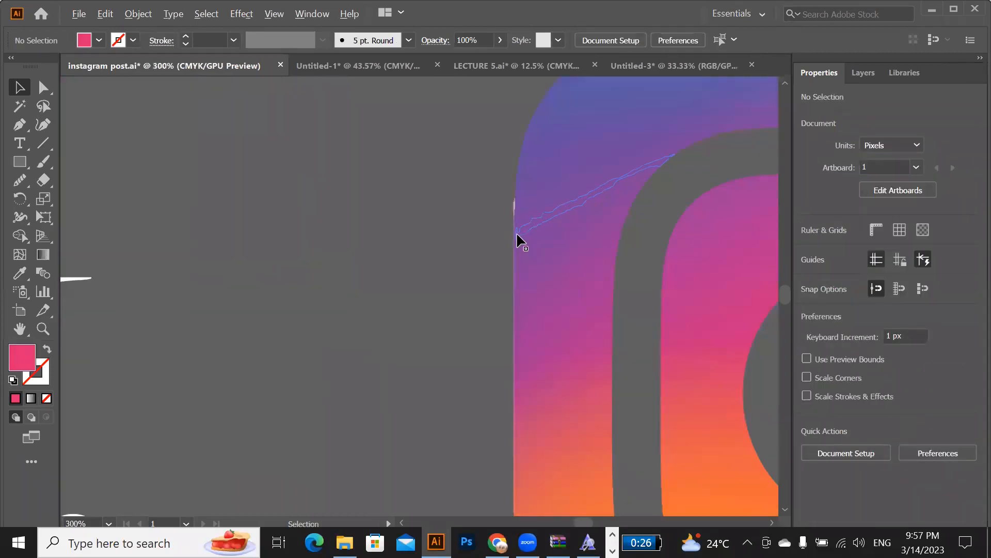
scroll(518, 240, "up", 1)
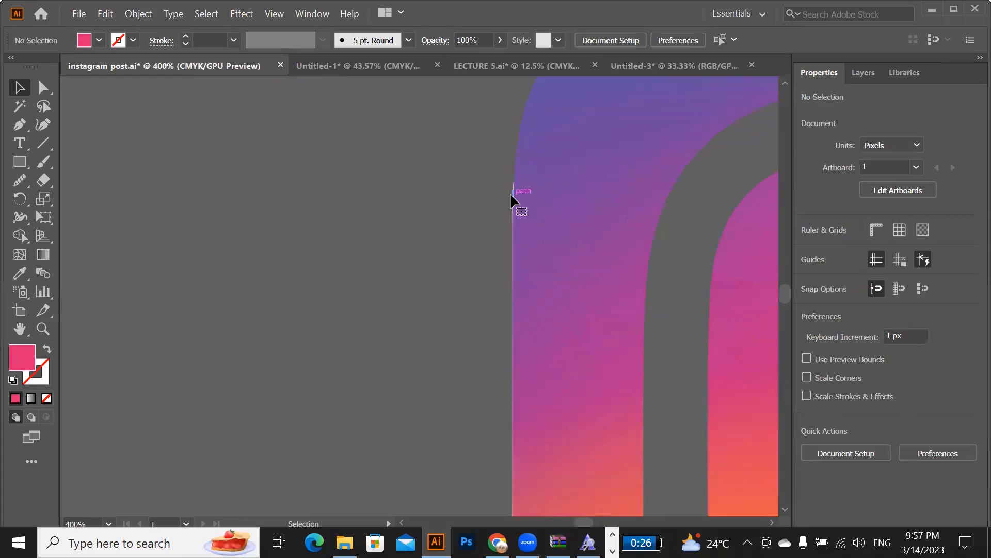
left_click(512, 196)
left_click(489, 210)
scroll(560, 239, "down", 3)
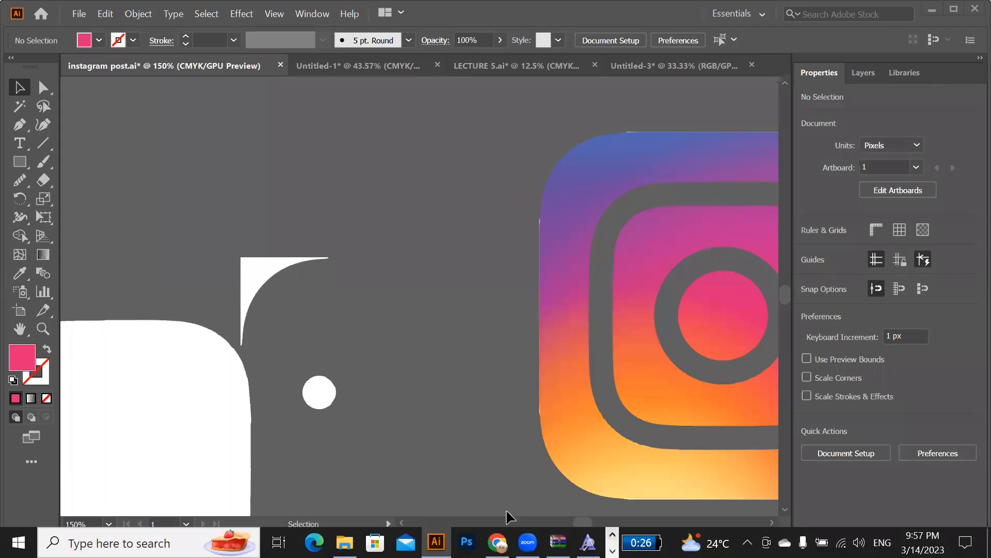
left_click_drag(584, 523, 585, 526)
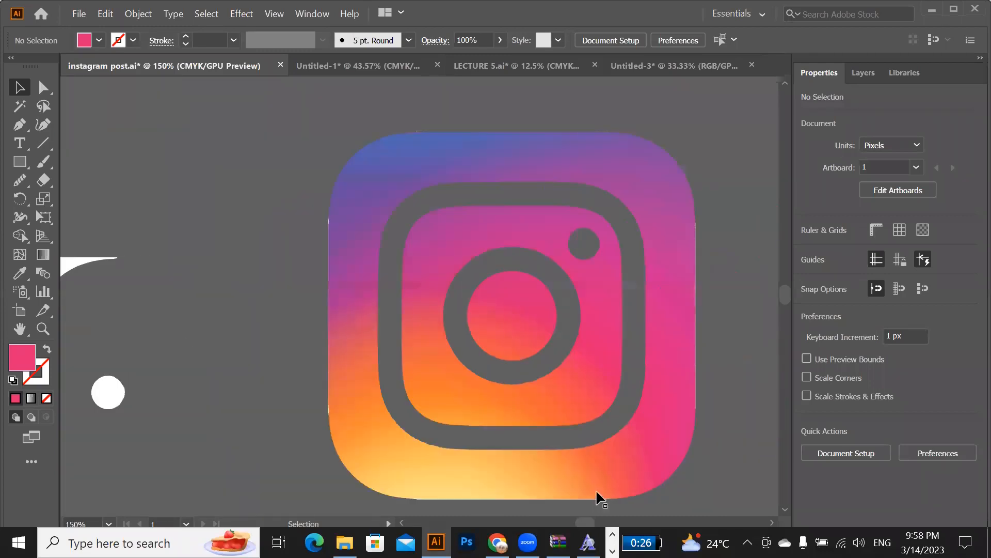
left_click(607, 473)
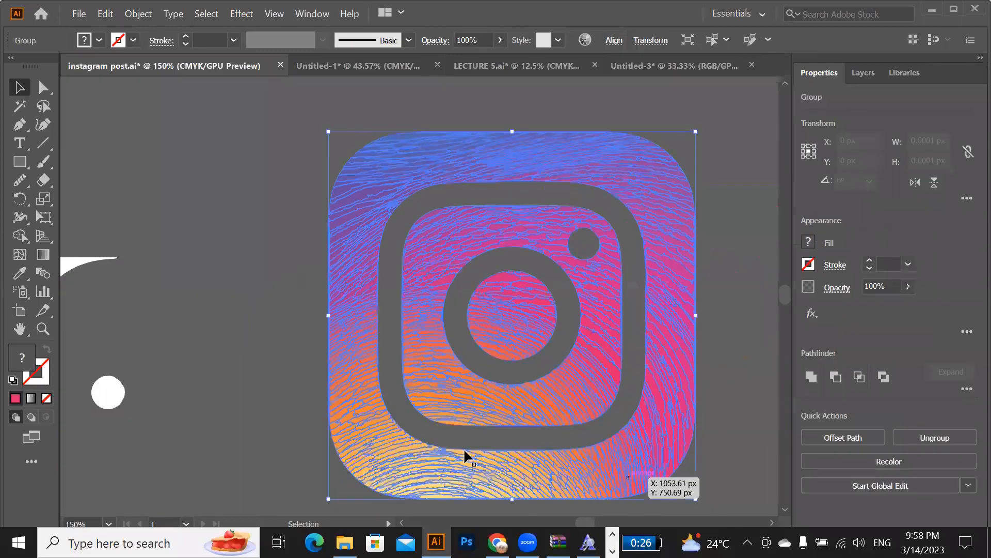
left_click(329, 351)
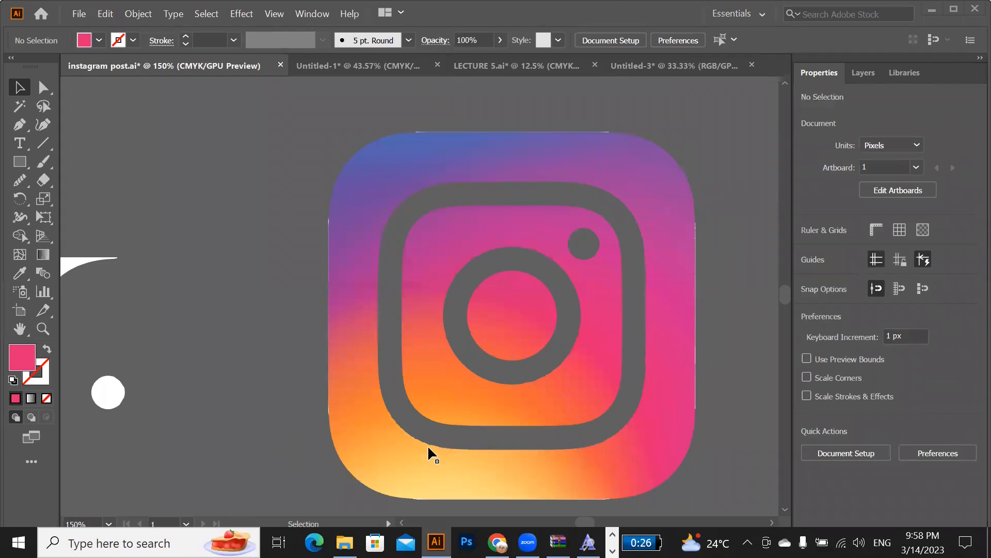
Move the grouped gradient logo away from the leftover white pieces into the empty space farther from the artboards.
scroll(427, 444, "down", 3)
scroll(428, 445, "down", 1)
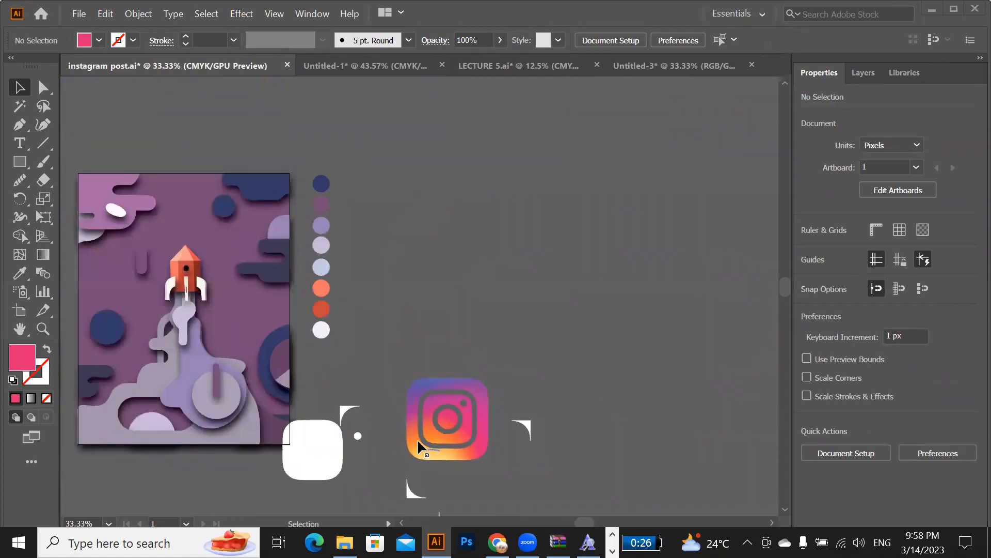
scroll(402, 401, "down", 1)
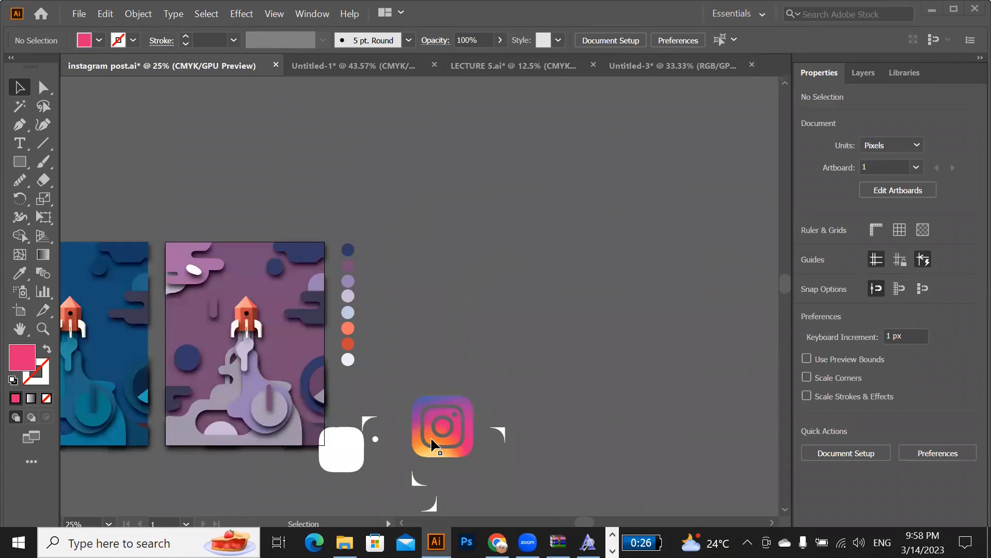
left_click_drag(425, 432, 575, 396)
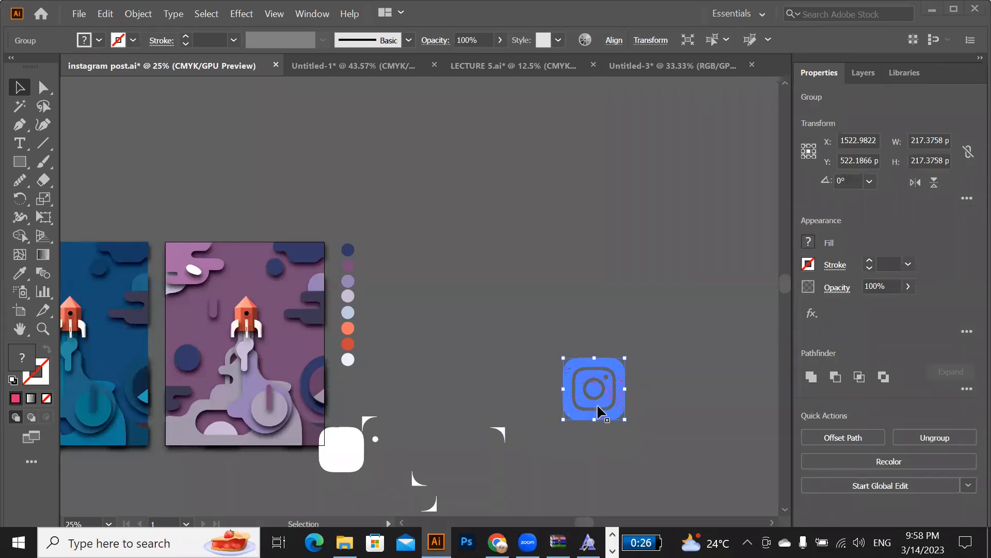
left_click(649, 399)
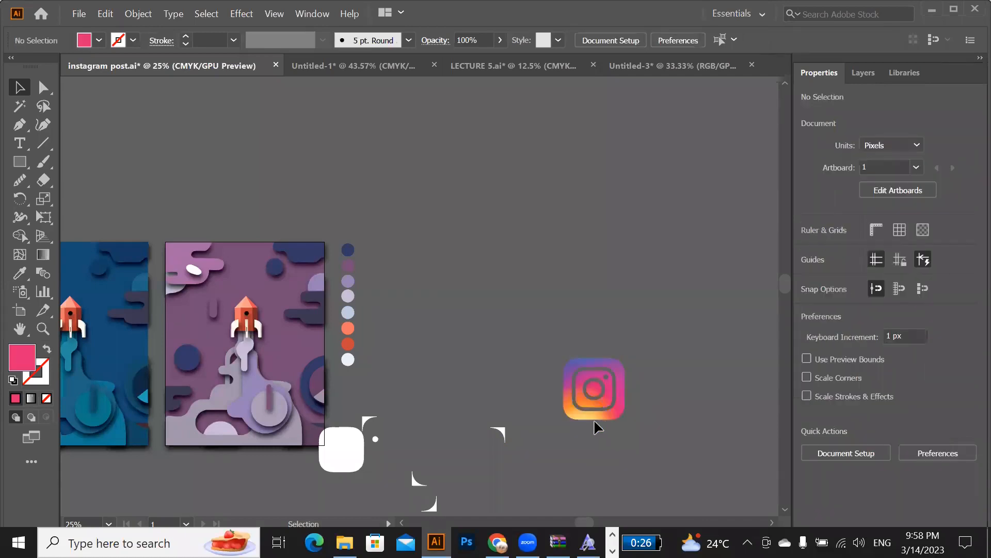
left_click_drag(590, 411, 591, 385)
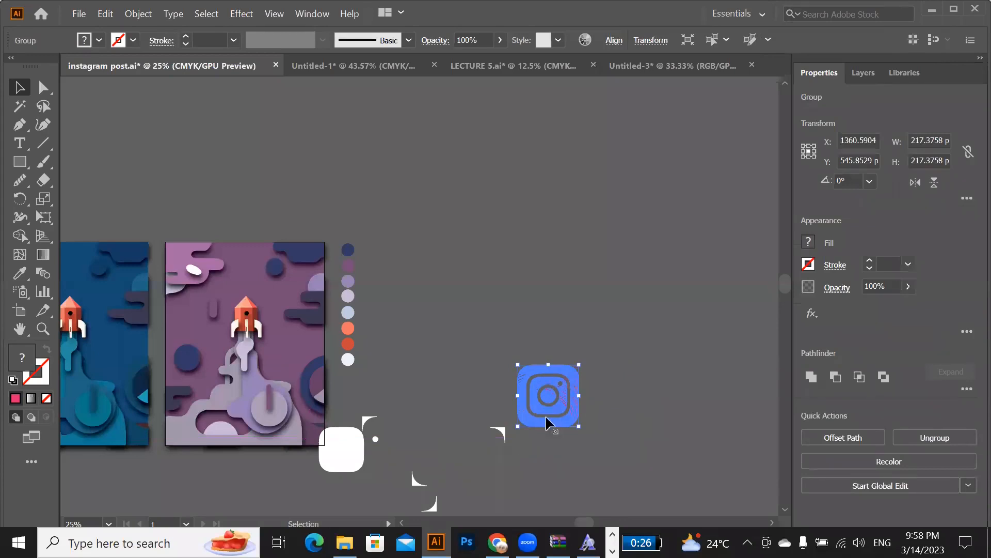